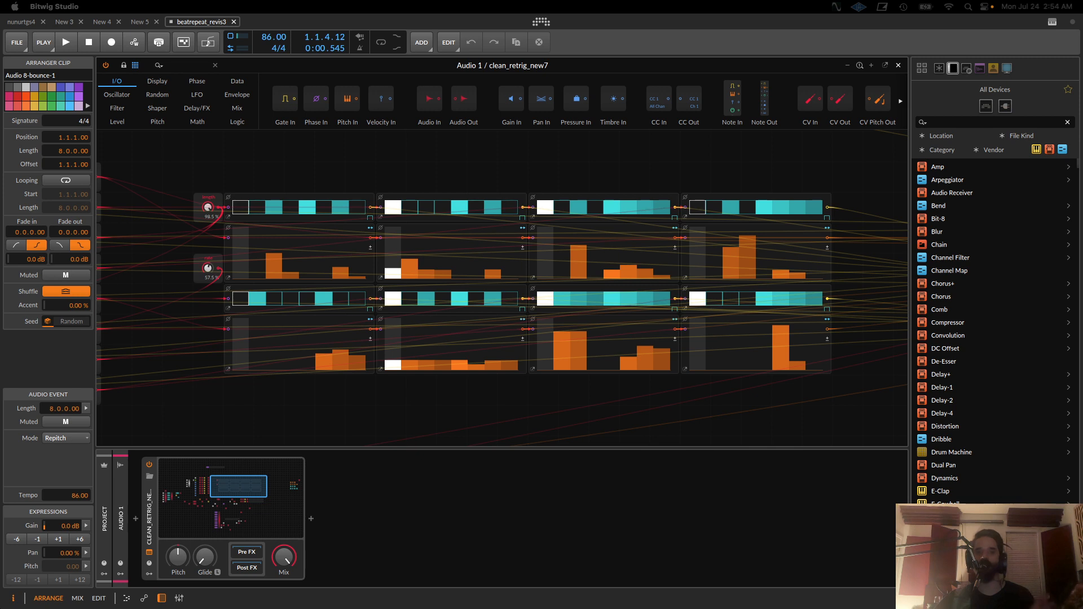
# Play back the beat with the existing step patterns in the clean_retrig_new7 grid, and stop playback
pyautogui.click(626, 395)
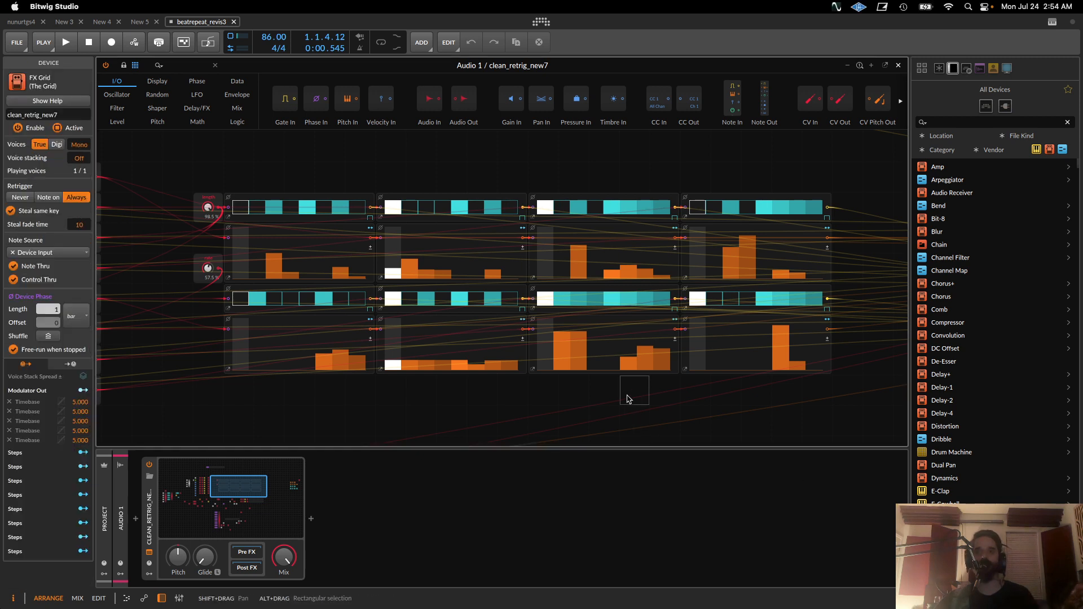
pyautogui.press('space')
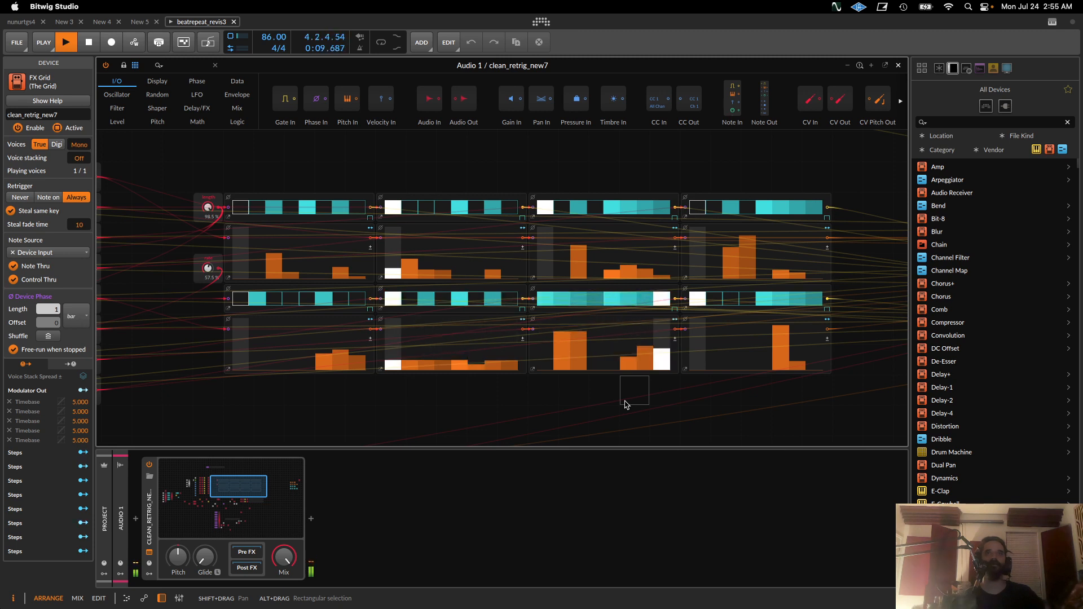
pyautogui.press('space')
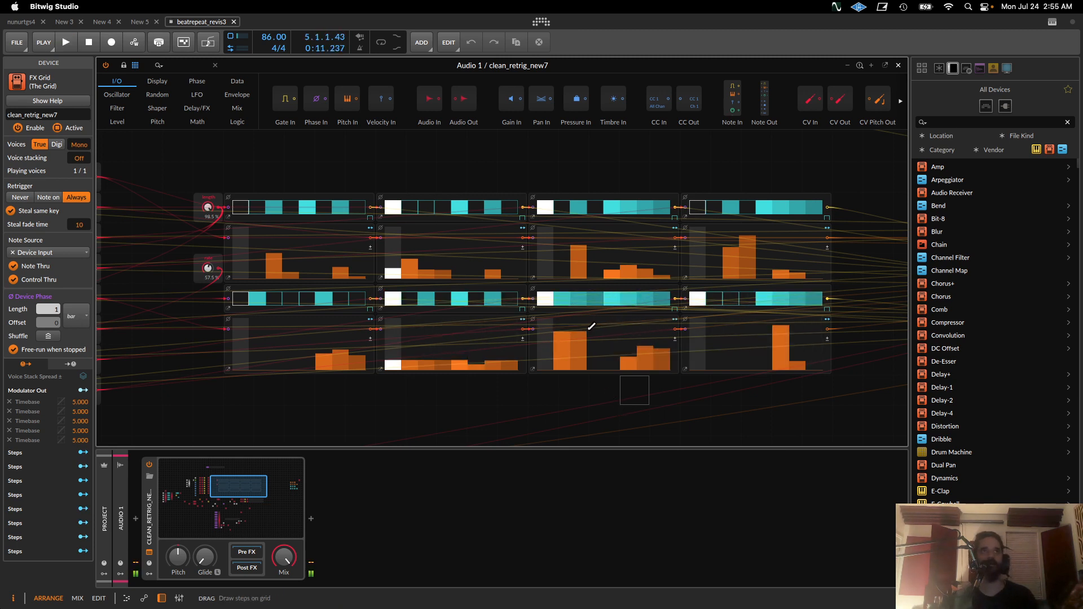
# Clear the bars in all eight orange step sequences to zero and audition the unaffected beat
pyautogui.moveTo(272, 259)
pyautogui.mouseDown()
pyautogui.moveTo(273, 274)
pyautogui.moveTo(343, 283)
pyautogui.moveTo(564, 261)
pyautogui.moveTo(581, 282)
pyautogui.moveTo(699, 279)
pyautogui.moveTo(812, 322)
pyautogui.mouseUp()
pyautogui.moveTo(721, 312)
pyautogui.mouseDown()
pyautogui.moveTo(773, 361)
pyautogui.moveTo(829, 387)
pyautogui.moveTo(665, 358)
pyautogui.moveTo(596, 377)
pyautogui.moveTo(564, 347)
pyautogui.moveTo(612, 387)
pyautogui.moveTo(510, 362)
pyautogui.moveTo(404, 378)
pyautogui.moveTo(372, 361)
pyautogui.moveTo(297, 391)
pyautogui.mouseUp()
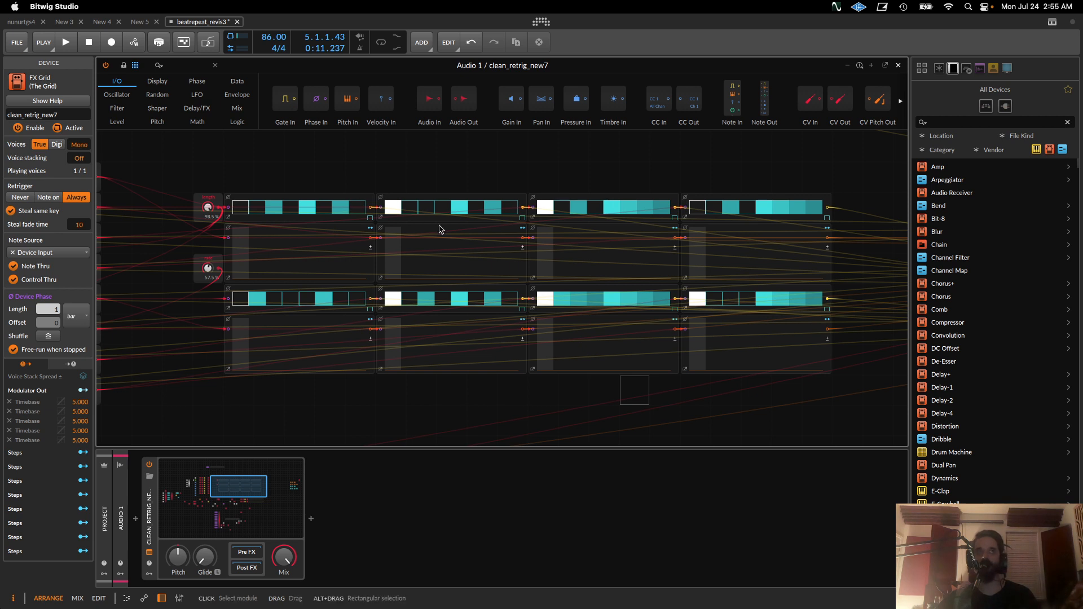
pyautogui.press('space')
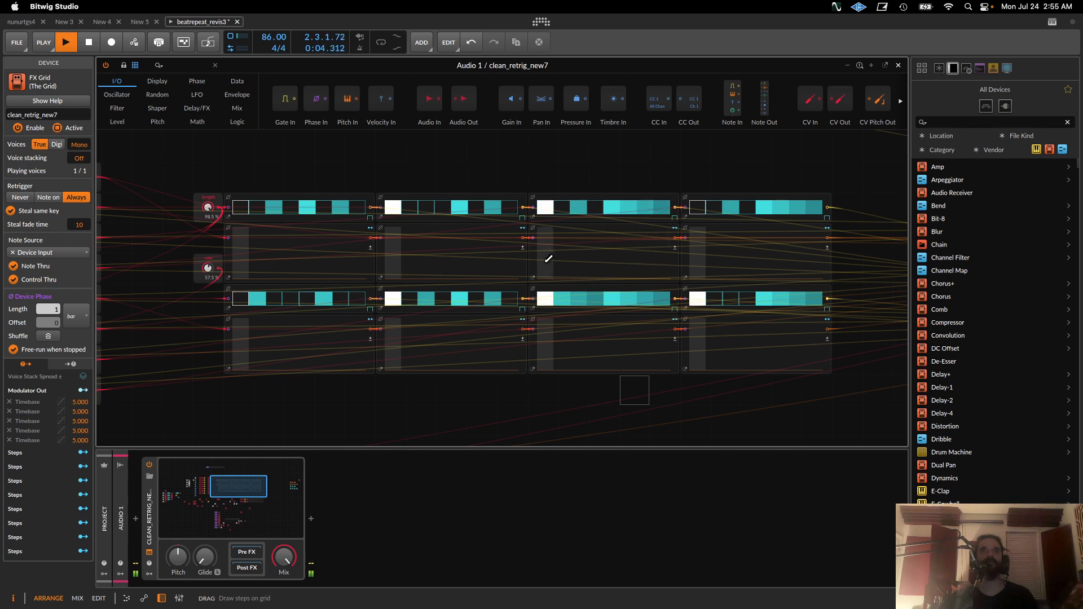
pyautogui.press('space')
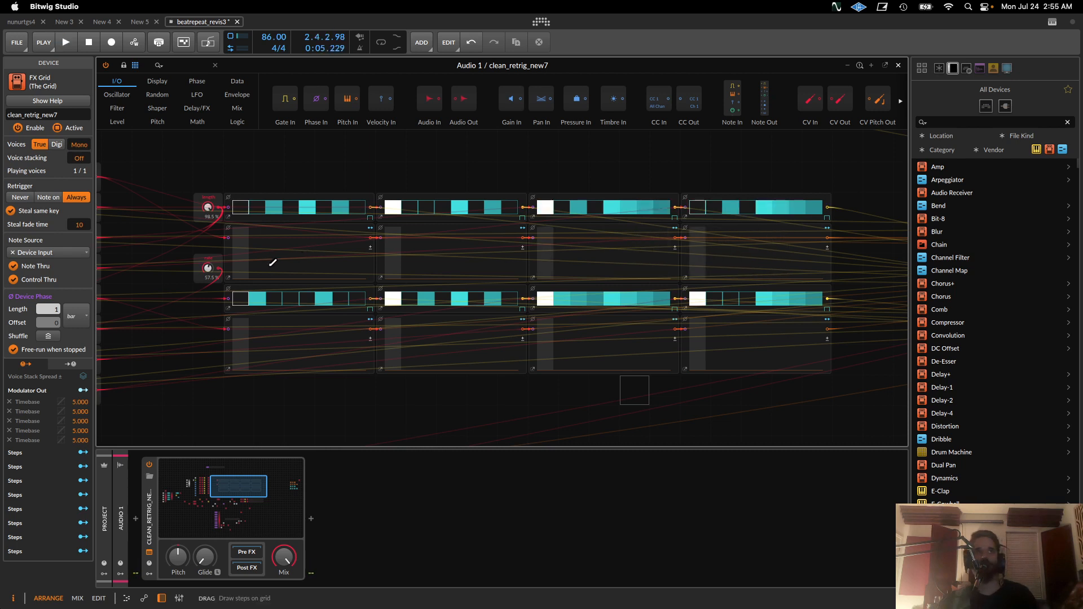
# Draw bars of varying heights across the four upper orange step sequences and audition the result
pyautogui.moveTo(273, 266)
pyautogui.mouseDown()
pyautogui.moveTo(307, 248)
pyautogui.moveTo(327, 260)
pyautogui.moveTo(292, 258)
pyautogui.moveTo(345, 248)
pyautogui.moveTo(443, 261)
pyautogui.moveTo(497, 247)
pyautogui.moveTo(496, 268)
pyautogui.moveTo(587, 263)
pyautogui.moveTo(602, 246)
pyautogui.moveTo(640, 238)
pyautogui.moveTo(660, 252)
pyautogui.moveTo(763, 234)
pyautogui.moveTo(800, 263)
pyautogui.mouseUp()
pyautogui.press('space')
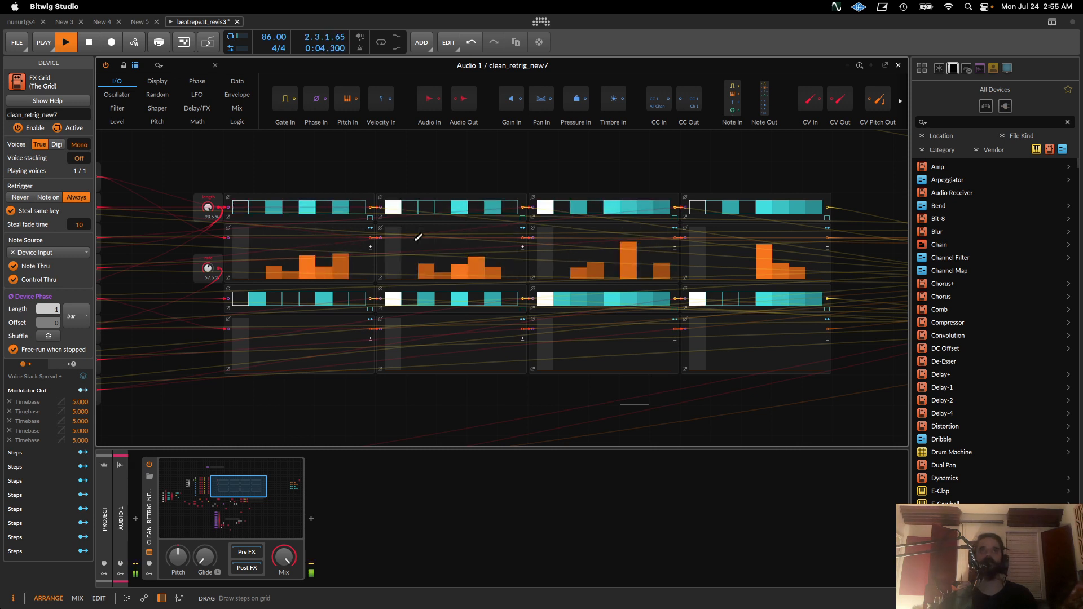
pyautogui.press('space')
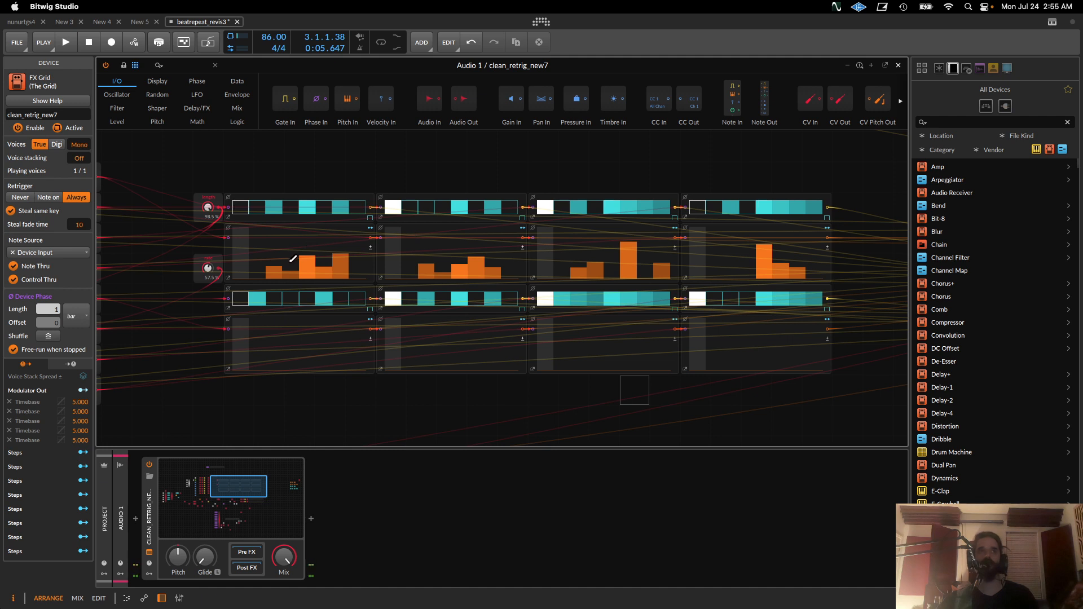
# Clear the drawn bars from the four upper orange step sequences
pyautogui.moveTo(275, 270); pyautogui.dragTo(353, 275)
pyautogui.moveTo(420, 267); pyautogui.dragTo(528, 314)
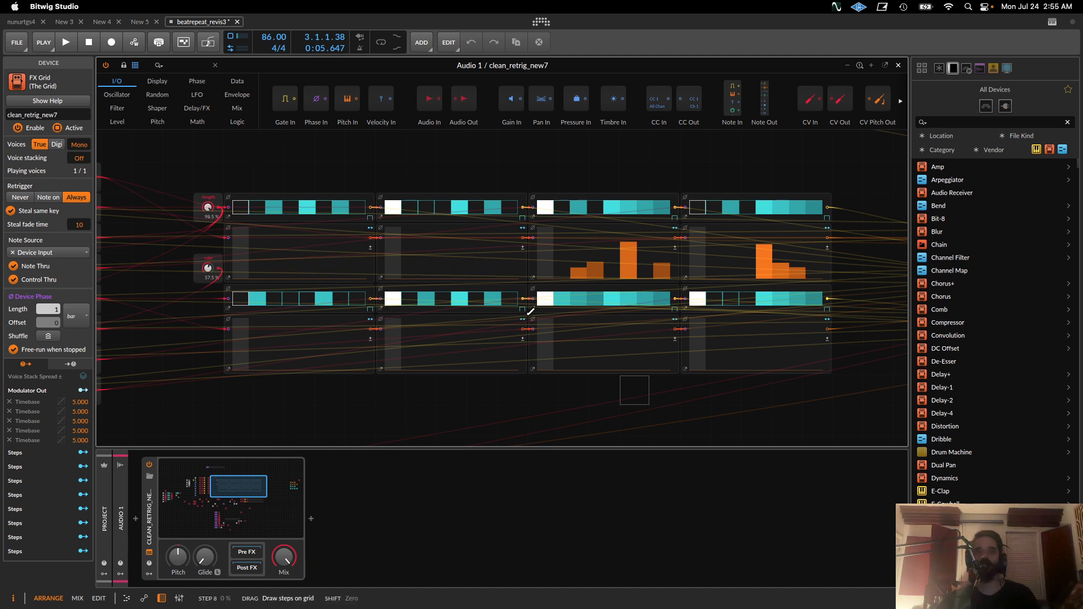
pyautogui.moveTo(562, 273)
pyautogui.mouseDown()
pyautogui.moveTo(620, 302)
pyautogui.moveTo(557, 304)
pyautogui.mouseUp()
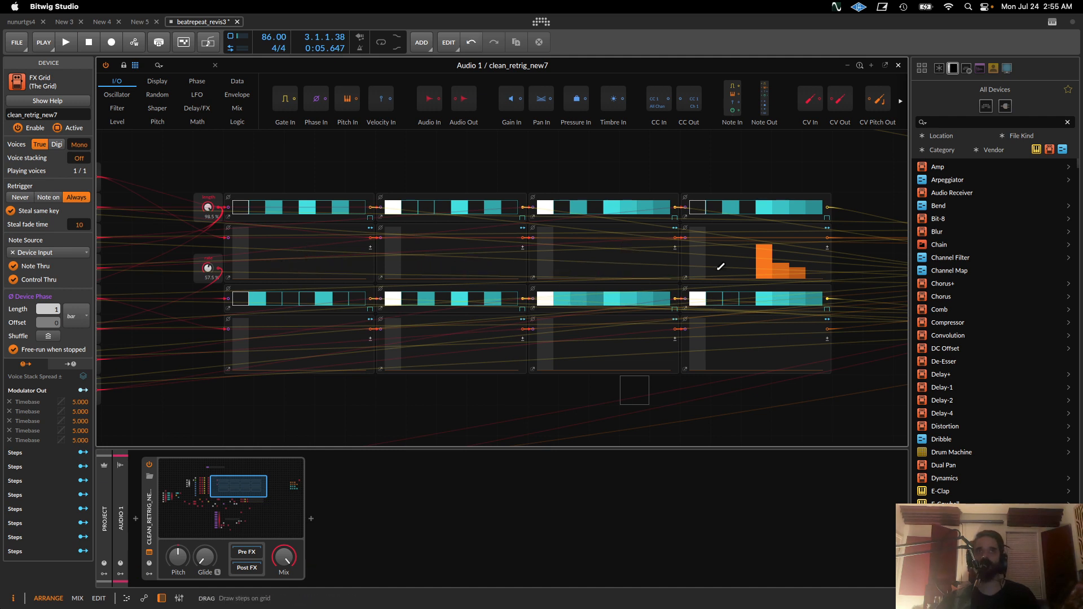
pyautogui.moveTo(720, 271); pyautogui.dragTo(818, 307)
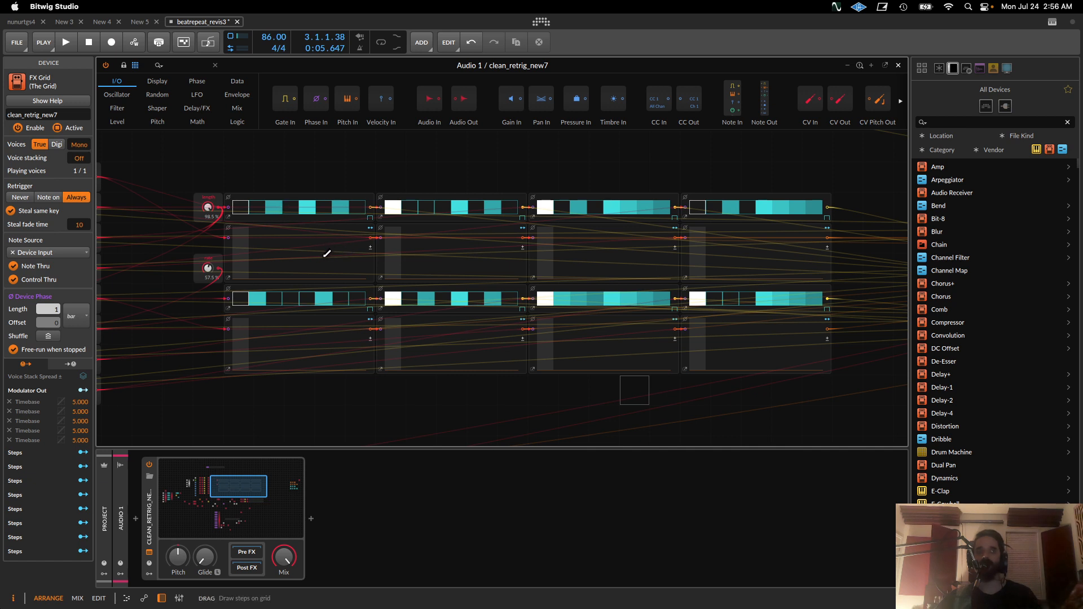
# Draw low, even bars on steps 5 to 8 of the first upper orange sequence, turn off step 7 in the cyan sequence above, and audition it
pyautogui.click(314, 267)
pyautogui.moveTo(319, 267); pyautogui.dragTo(358, 266)
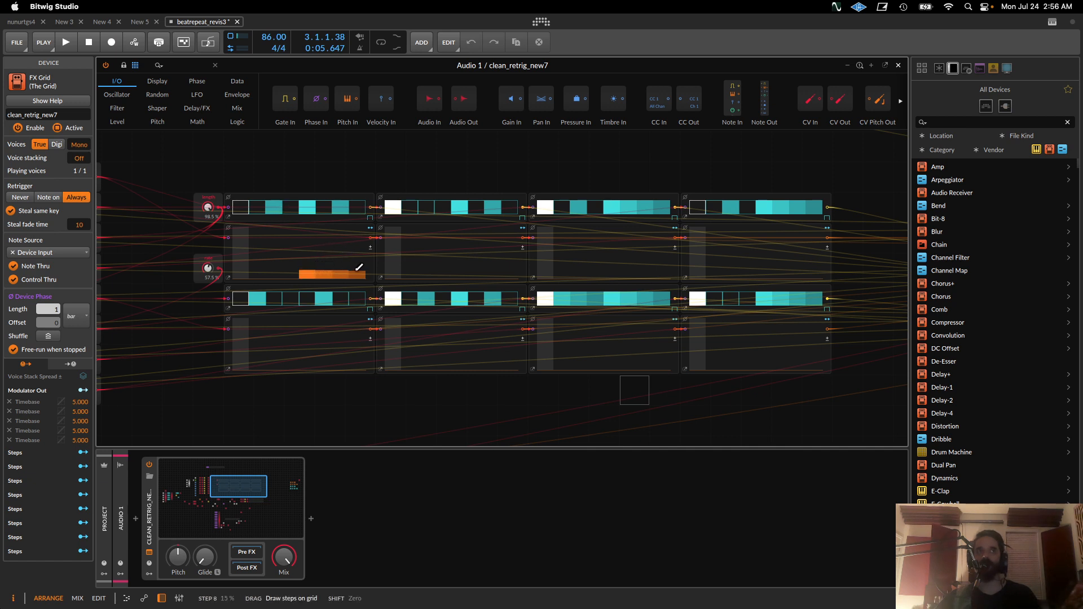
pyautogui.click(341, 206)
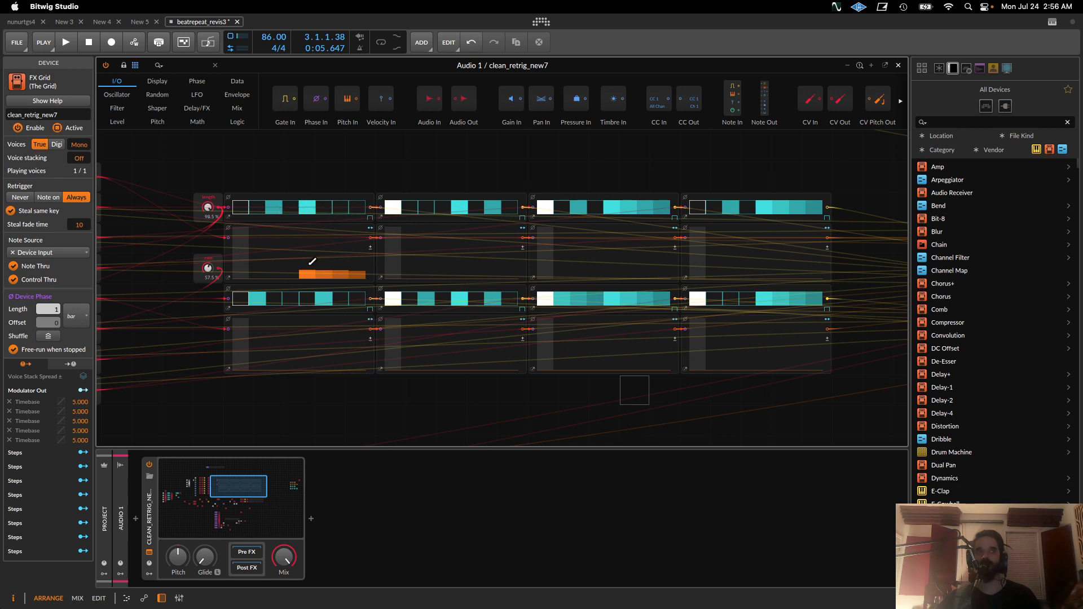
pyautogui.moveTo(309, 268); pyautogui.dragTo(357, 267)
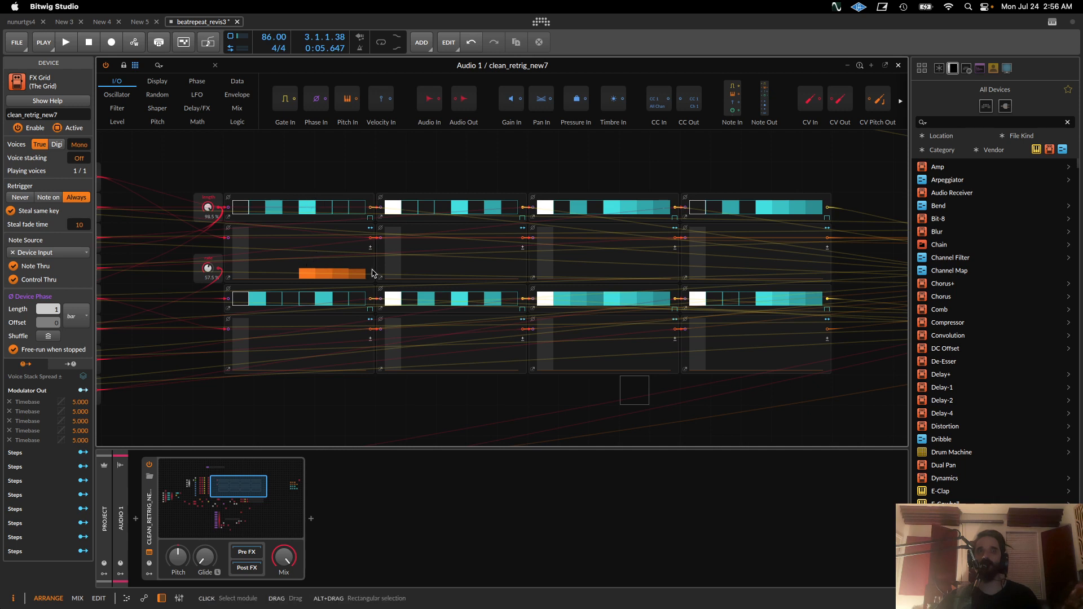
pyautogui.press('space')
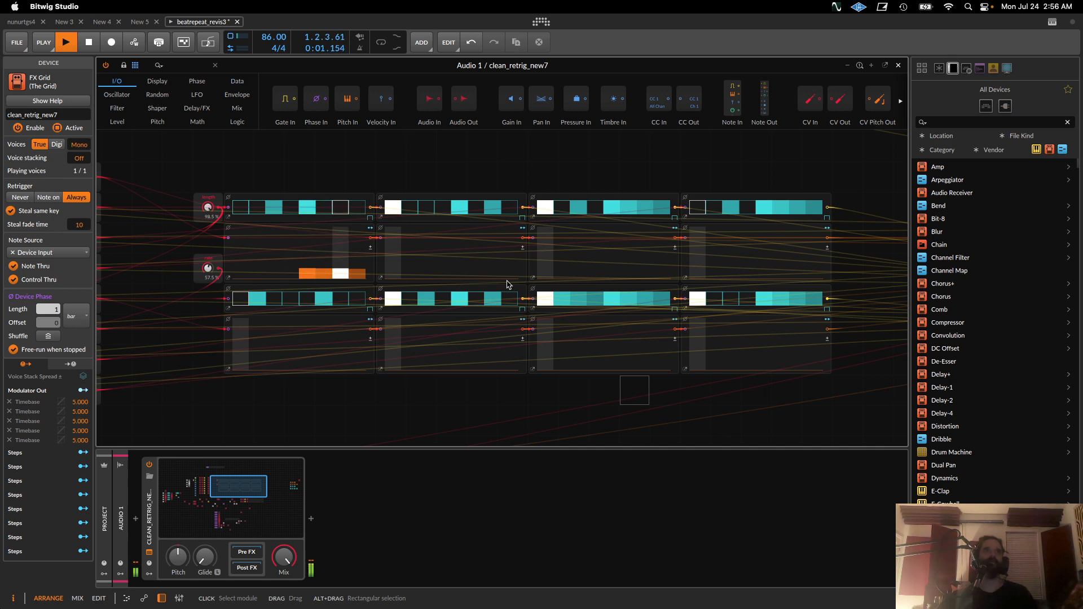
# Draw low, even bars on steps 1 to 4 of the second upper orange sequence, leaving its cyan sequence unaltered, and audition the pattern
pyautogui.click(394, 206)
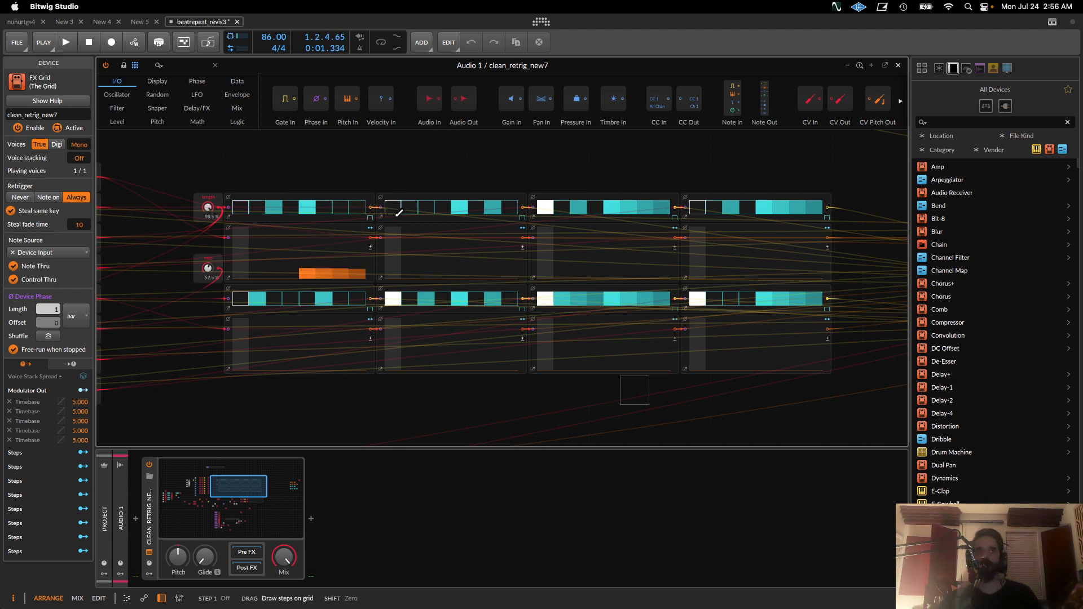
pyautogui.hotkey('ctrl', 'z')
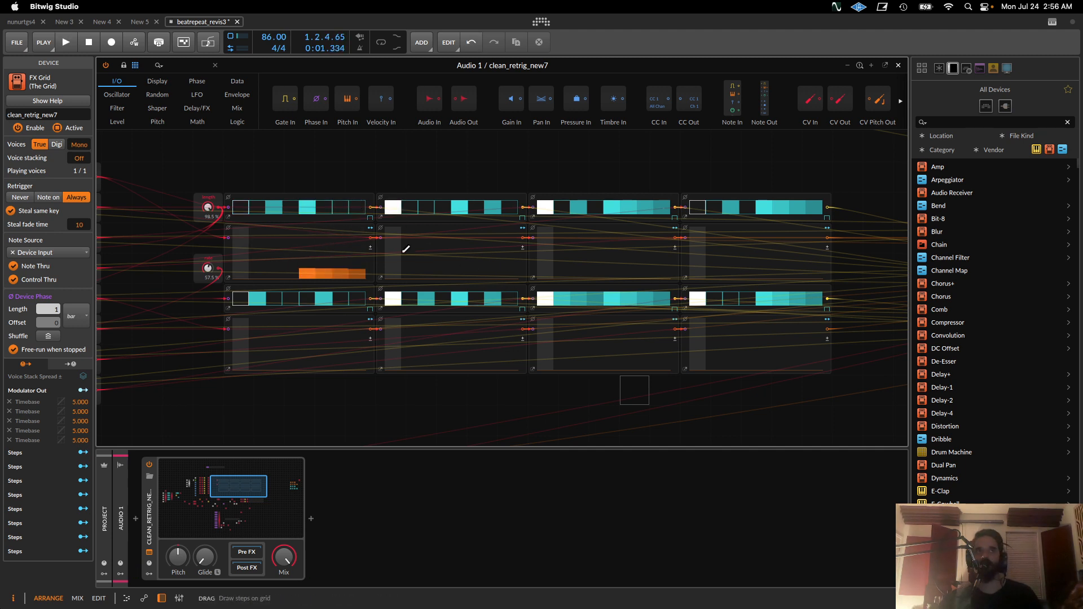
pyautogui.moveTo(396, 268); pyautogui.dragTo(425, 268)
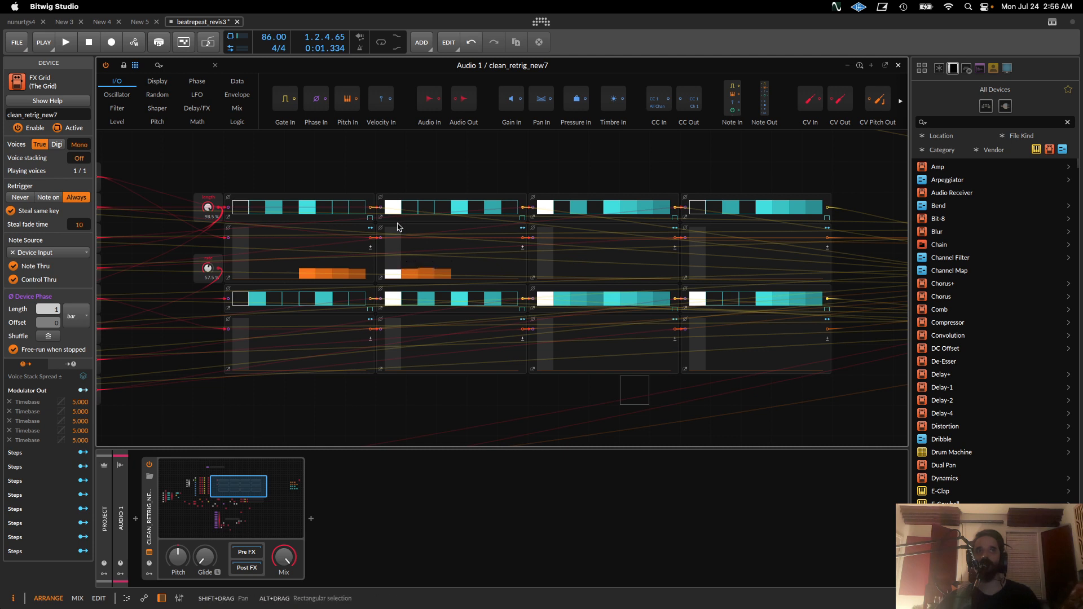
pyautogui.press('space')
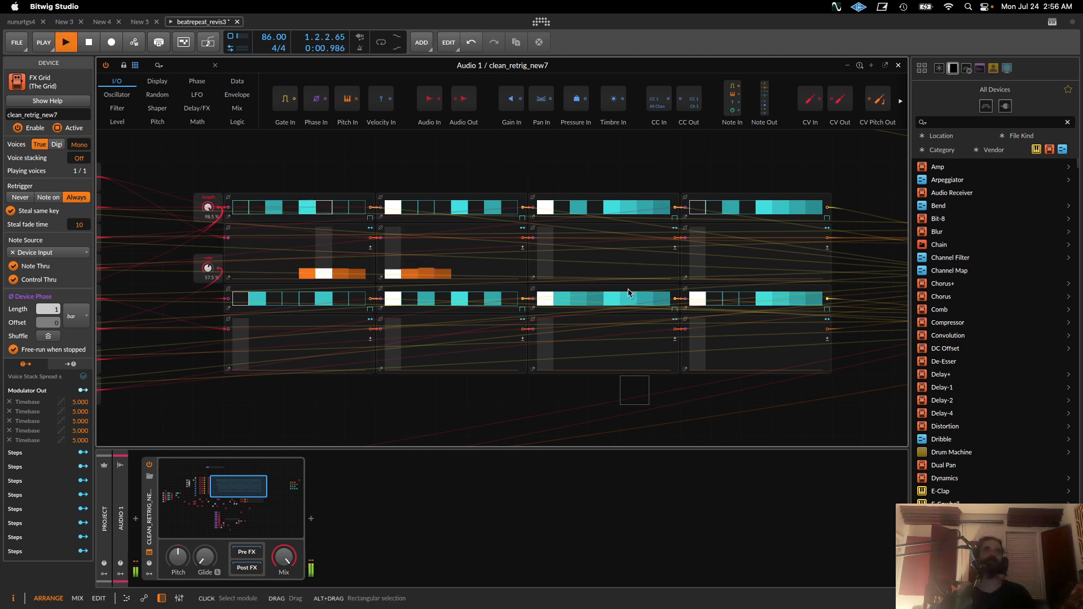
pyautogui.press('space')
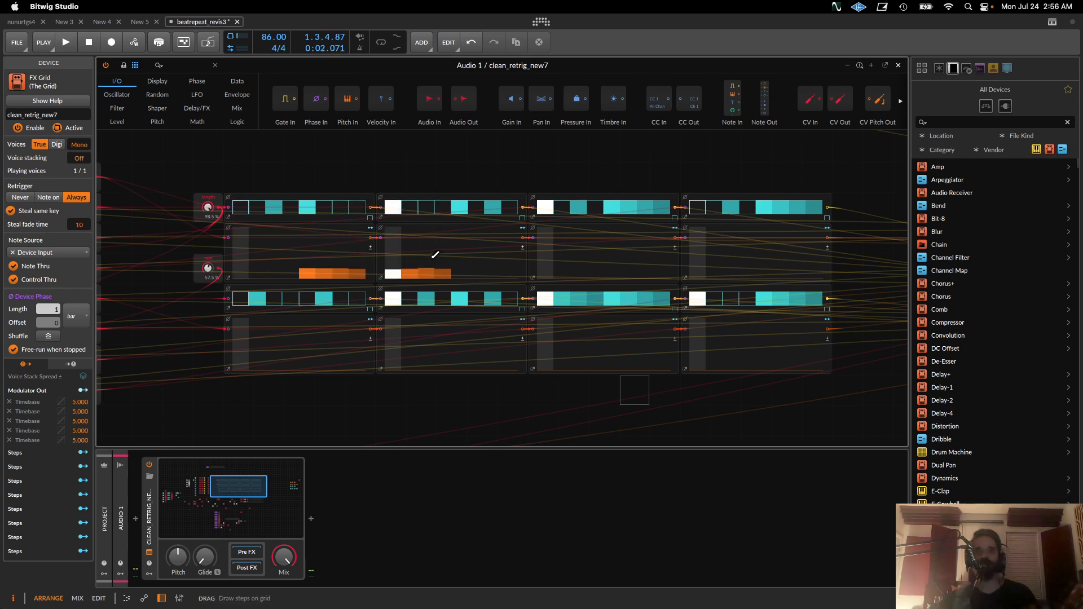
# Raise steps 6 and 7 of the first upper orange sequence and steps 2 and 3 of the second, and audition the repeats
pyautogui.moveTo(336, 250)
pyautogui.mouseDown()
pyautogui.moveTo(345, 239)
pyautogui.moveTo(413, 246)
pyautogui.moveTo(424, 235)
pyautogui.moveTo(434, 248)
pyautogui.mouseUp()
pyautogui.press('space')
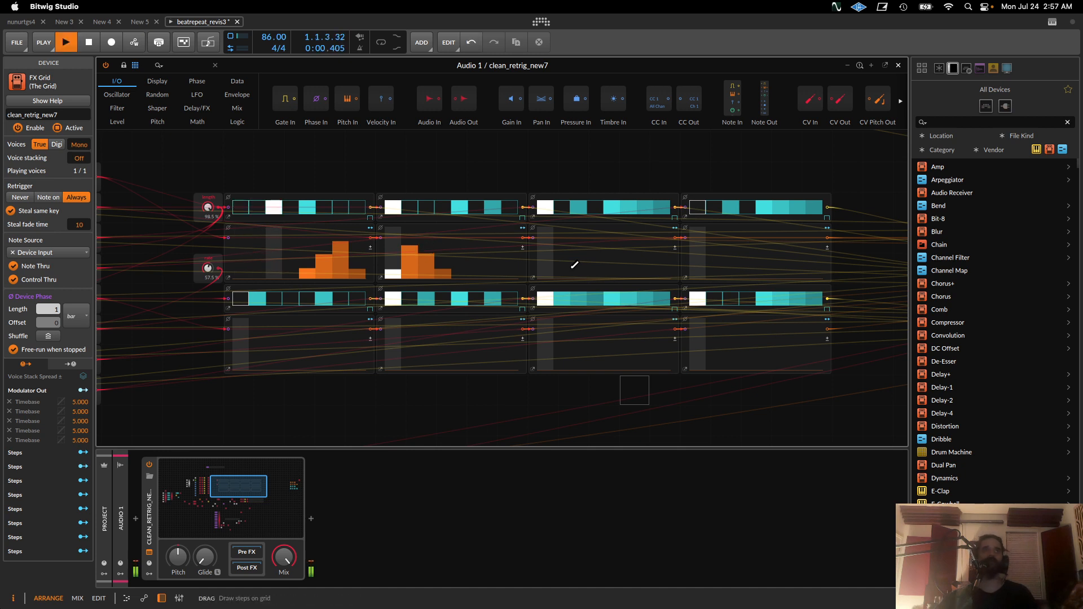
pyautogui.press('space')
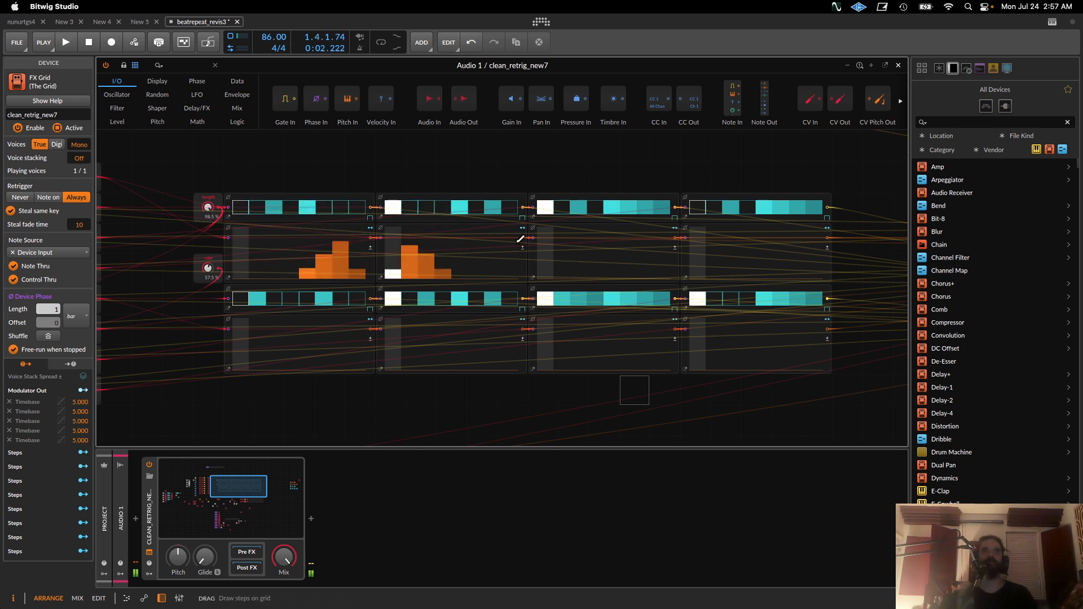
# Close the grid editor, deactivate the Audio 1 track and activate the Audio 3 track
pyautogui.click(900, 66)
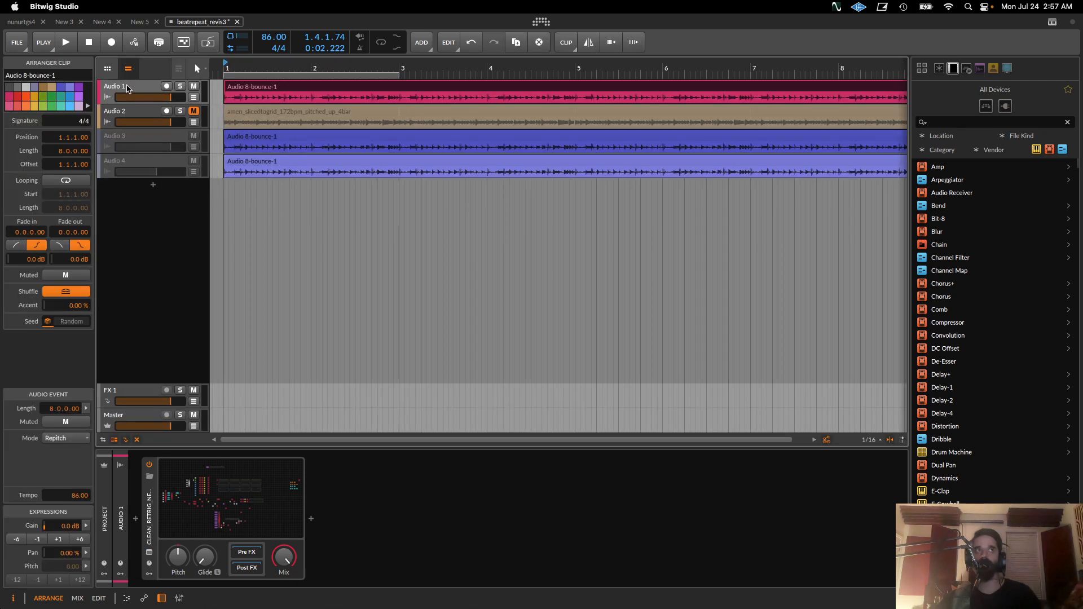
pyautogui.click(127, 88)
pyautogui.click(128, 140)
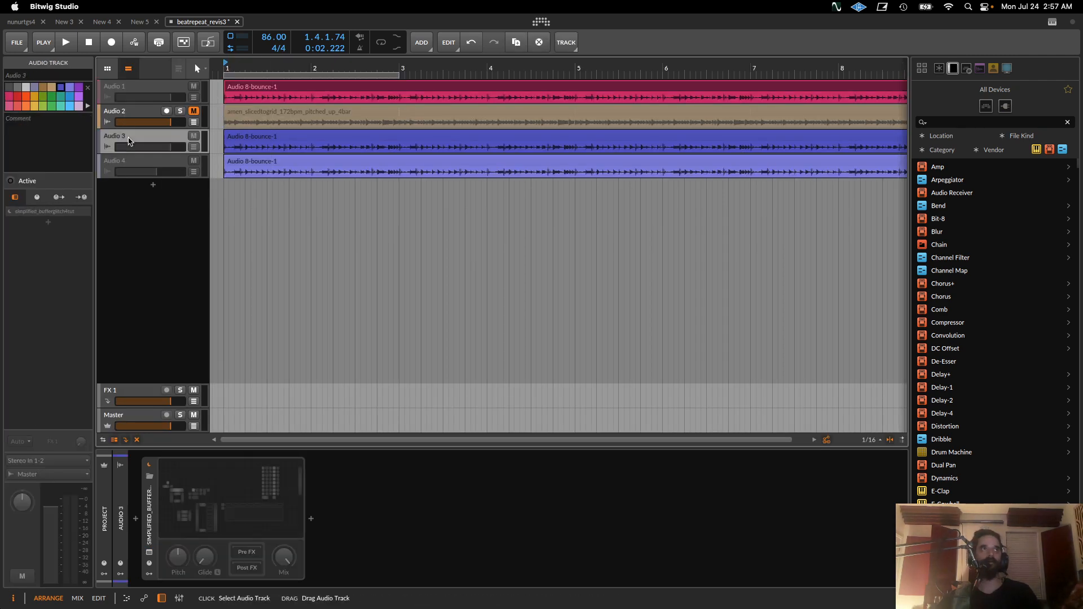
pyautogui.click(127, 163)
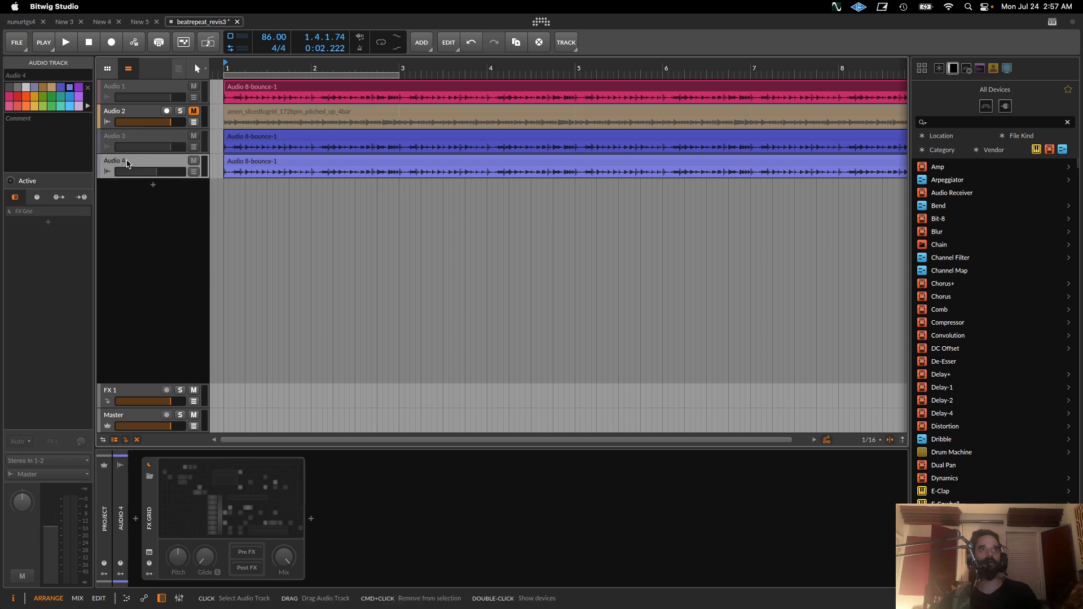
pyautogui.click(126, 145)
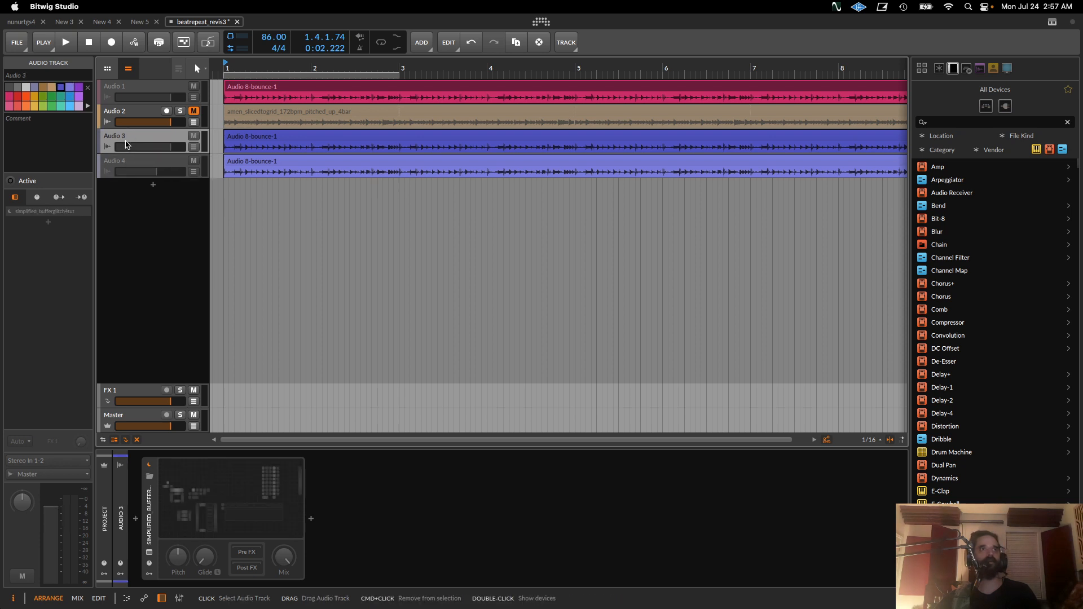
pyautogui.hotkey('alt', 'a')
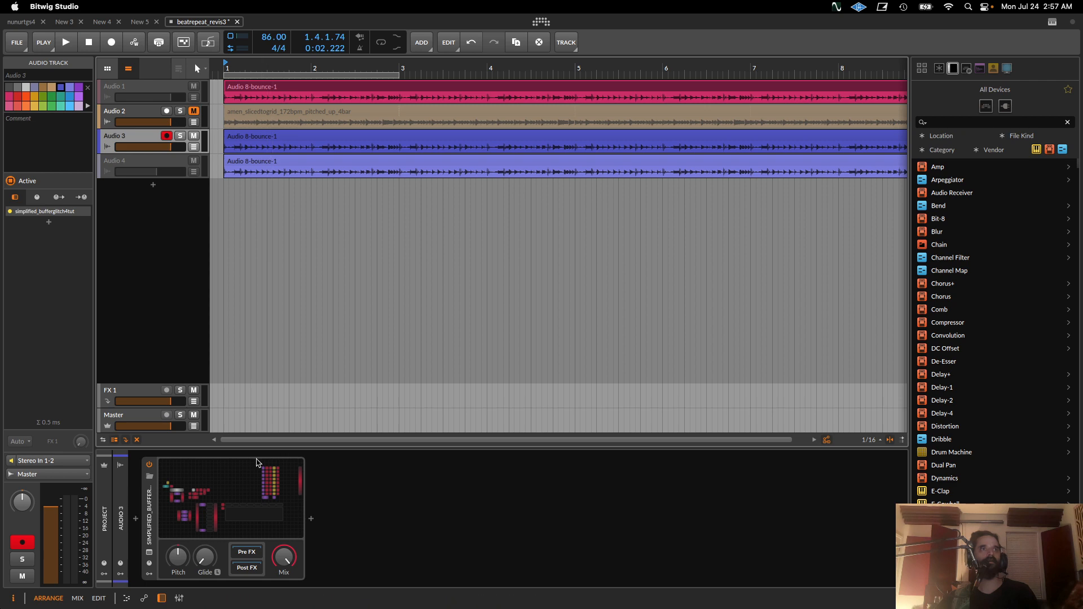
# Open Audio 3's simplified_bufferglitch4tut grid at its large cyan step sequence and audition the existing pattern
pyautogui.doubleClick(236, 501)
pyautogui.moveTo(611, 196); pyautogui.dragTo(414, 115)
pyautogui.moveTo(425, 163); pyautogui.dragTo(482, 164)
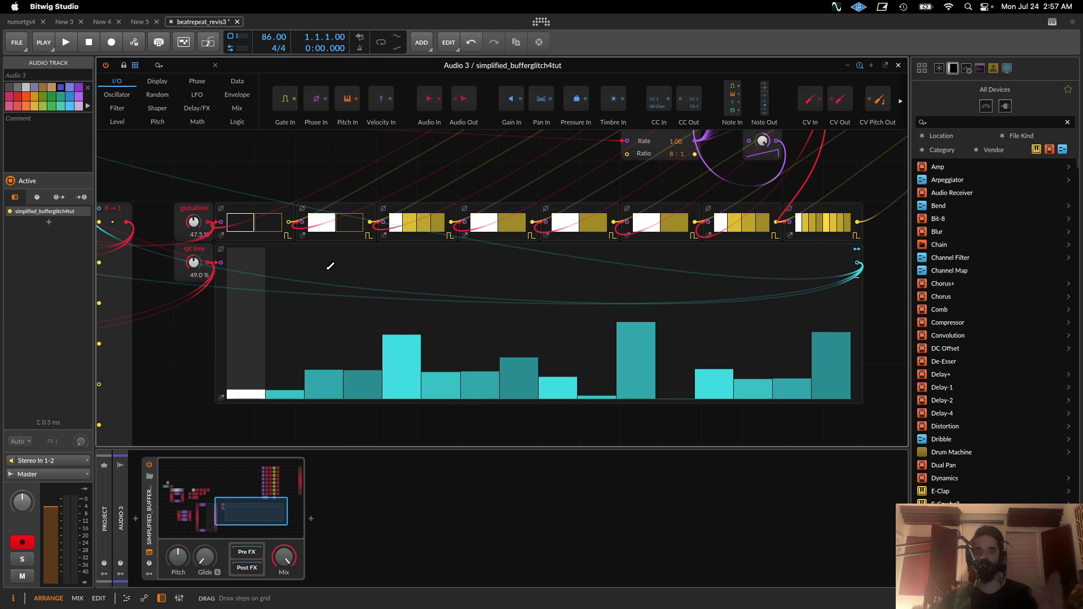
pyautogui.press('space')
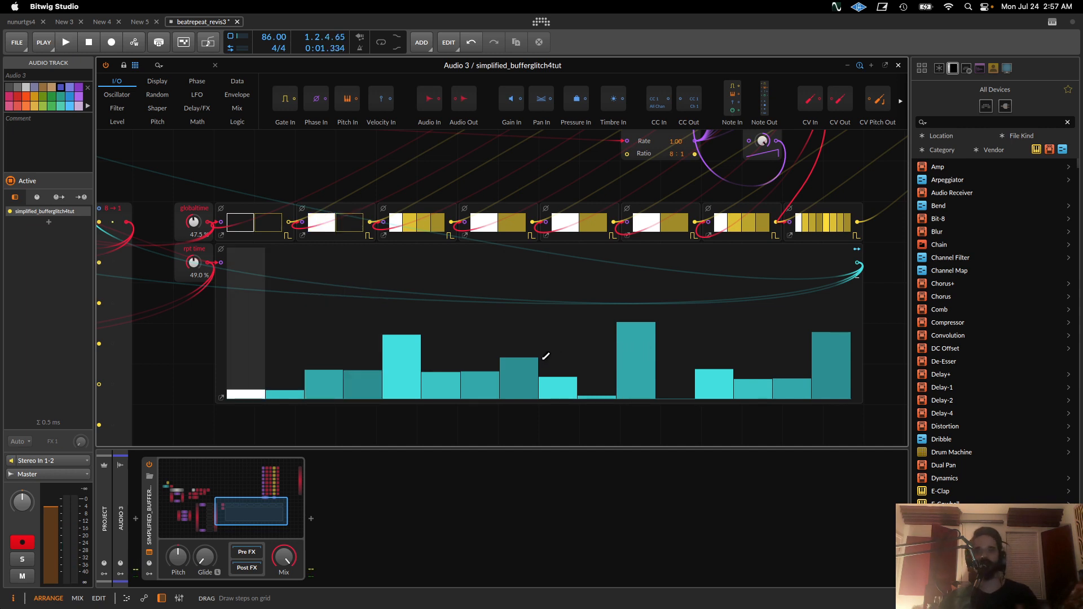
# Clear the third and fourth yellow gate sequences and reshape steps 3 to 7 of the large cyan sequence into a peak at step 5
pyautogui.moveTo(406, 344); pyautogui.dragTo(406, 371)
pyautogui.moveTo(396, 225); pyautogui.dragTo(502, 220)
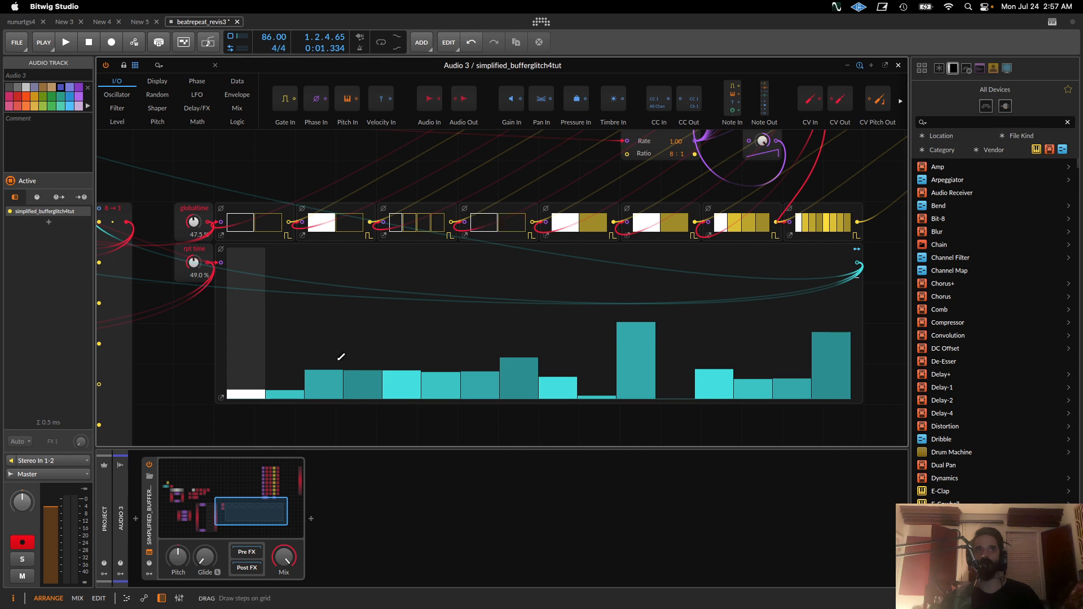
pyautogui.moveTo(341, 356)
pyautogui.mouseDown()
pyautogui.moveTo(431, 302)
pyautogui.moveTo(483, 343)
pyautogui.mouseUp()
pyautogui.press('space')
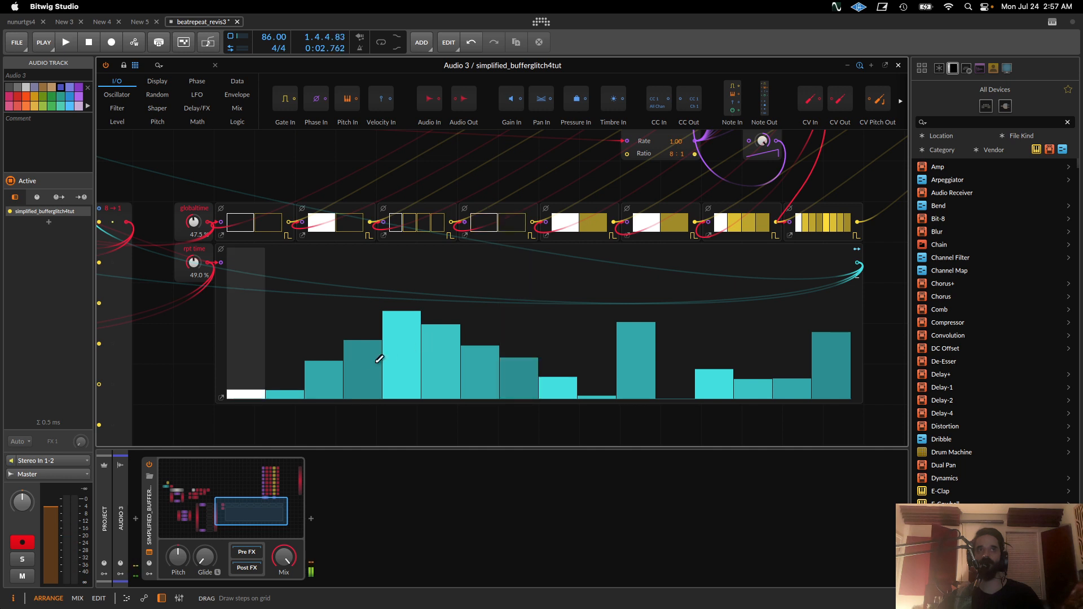
pyautogui.moveTo(331, 361); pyautogui.dragTo(324, 376)
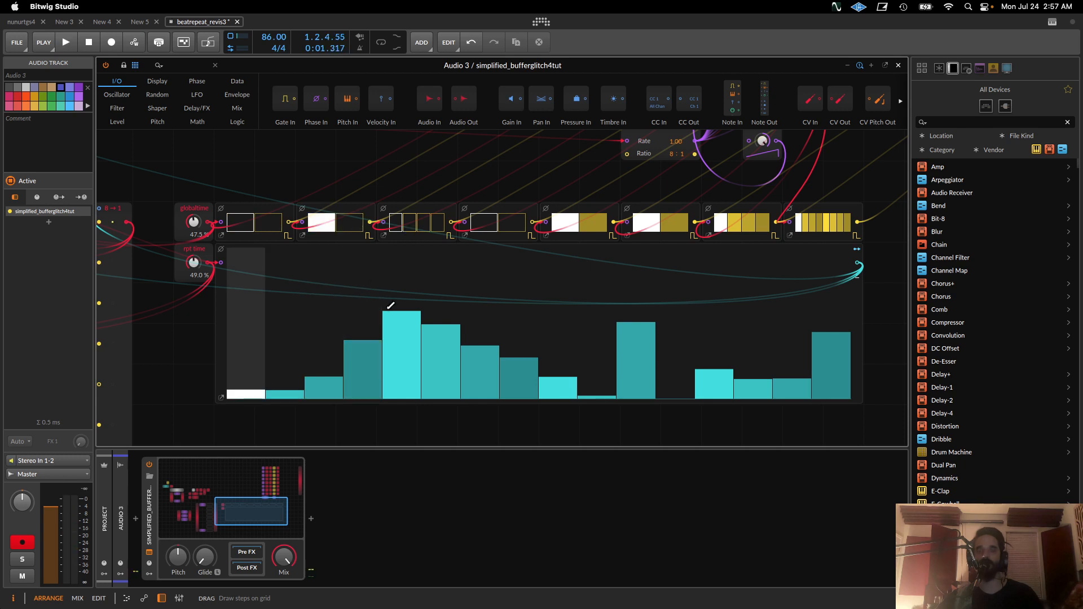
# Close the editor, deactivate Audio 3, reactivate Audio 1 and reopen its clean_retrig_new7 grid
pyautogui.click(898, 64)
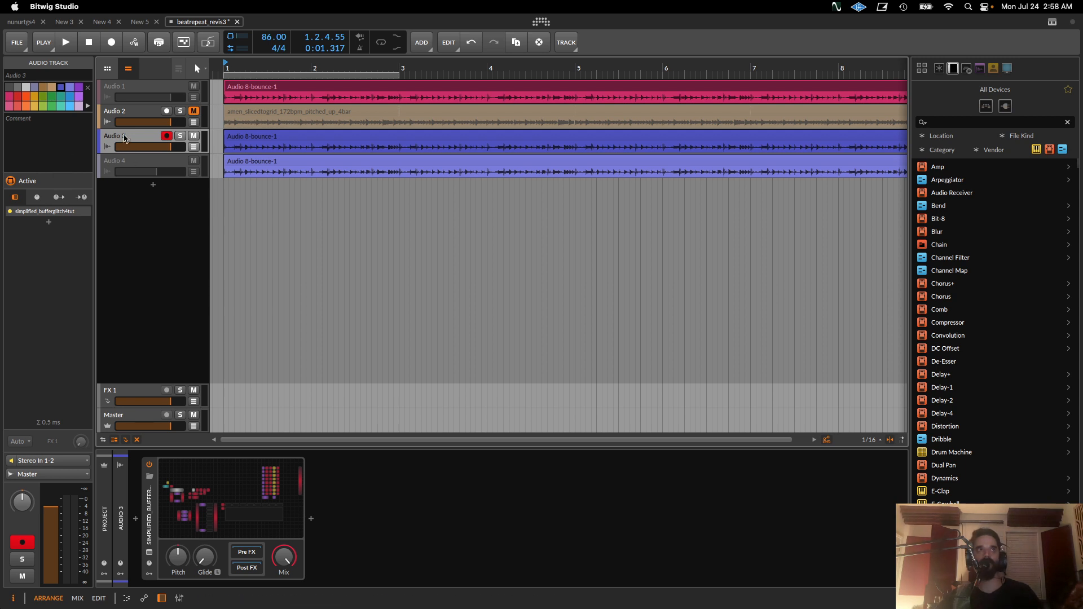
pyautogui.click(117, 92)
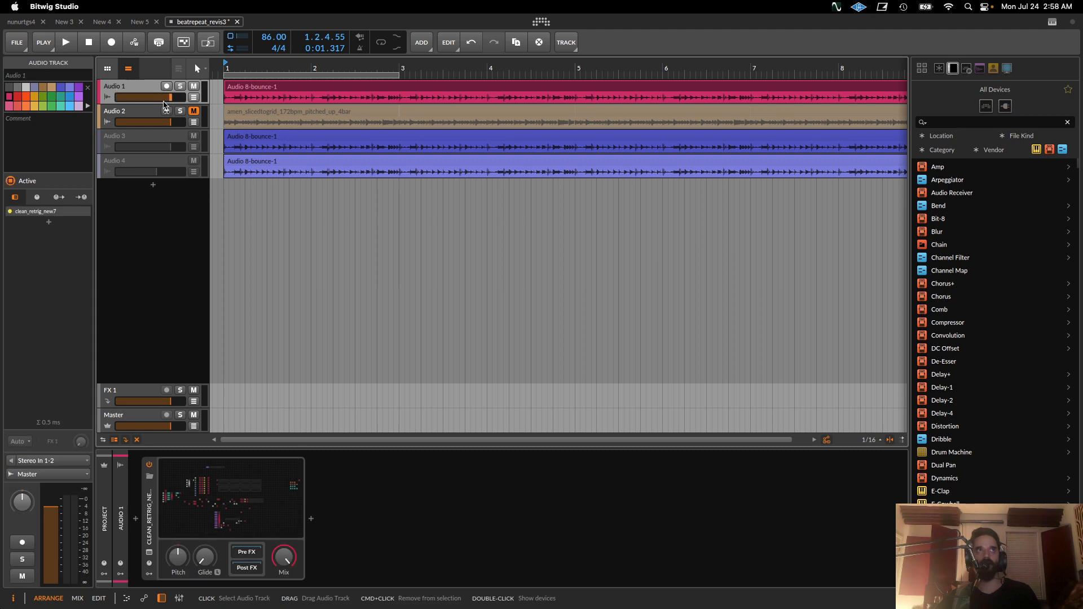
pyautogui.click(229, 496)
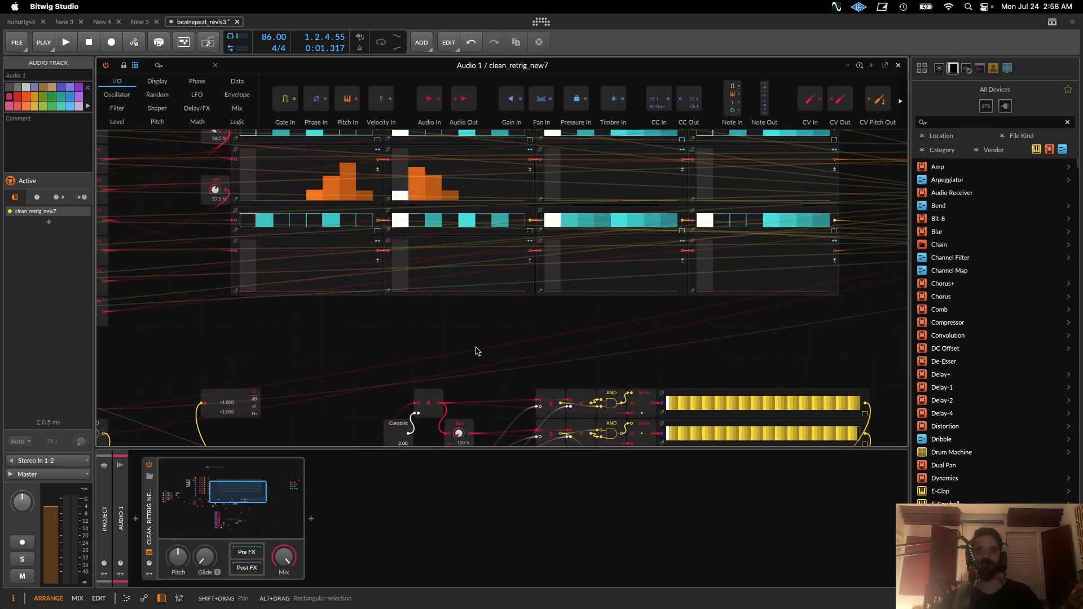
# Reopen the clean_retrig_new7 grid in a detached window at its step sequences and place it beneath the Audio 1 and Audio 2 clips
pyautogui.scroll(-3, 491, 406)
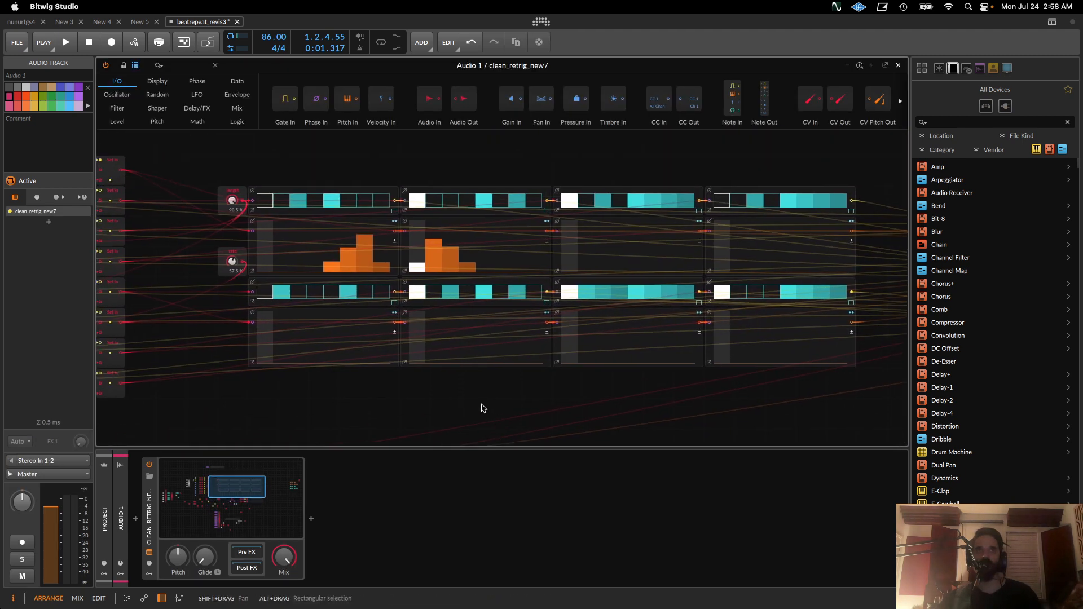
pyautogui.scroll(2, 482, 408)
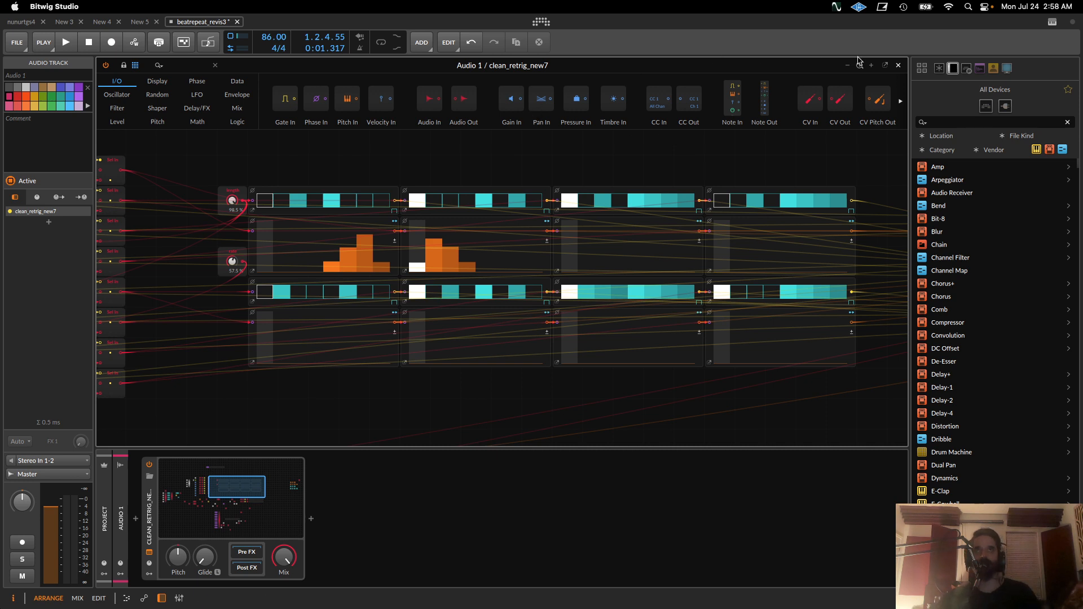
pyautogui.click(899, 67)
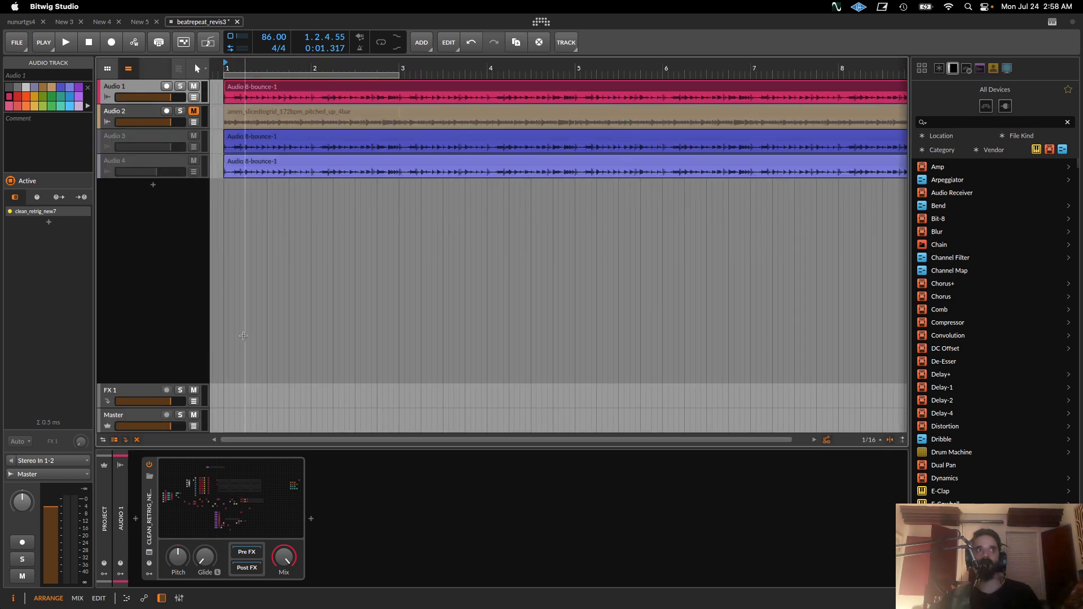
pyautogui.click(228, 509)
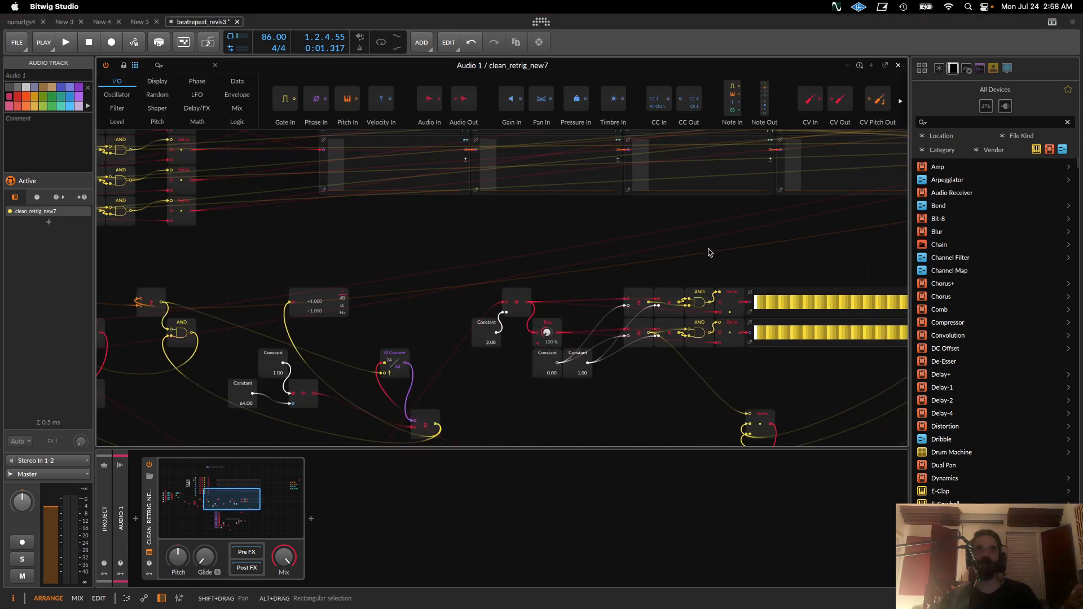
pyautogui.scroll(6, 733, 243)
pyautogui.hscroll(4, 733, 242)
pyautogui.click(885, 66)
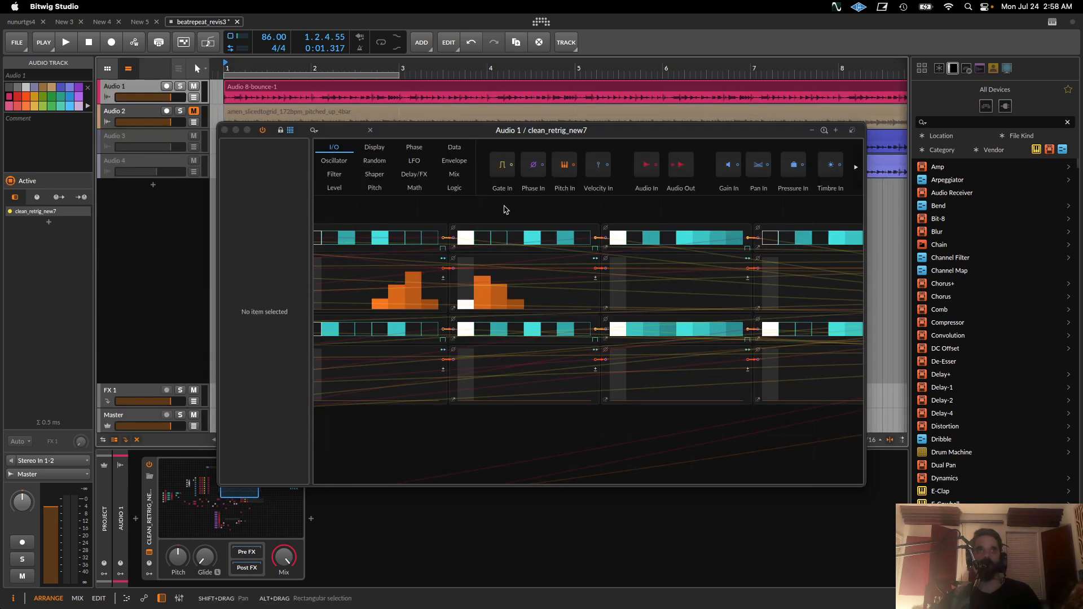
pyautogui.moveTo(474, 214); pyautogui.dragTo(481, 247)
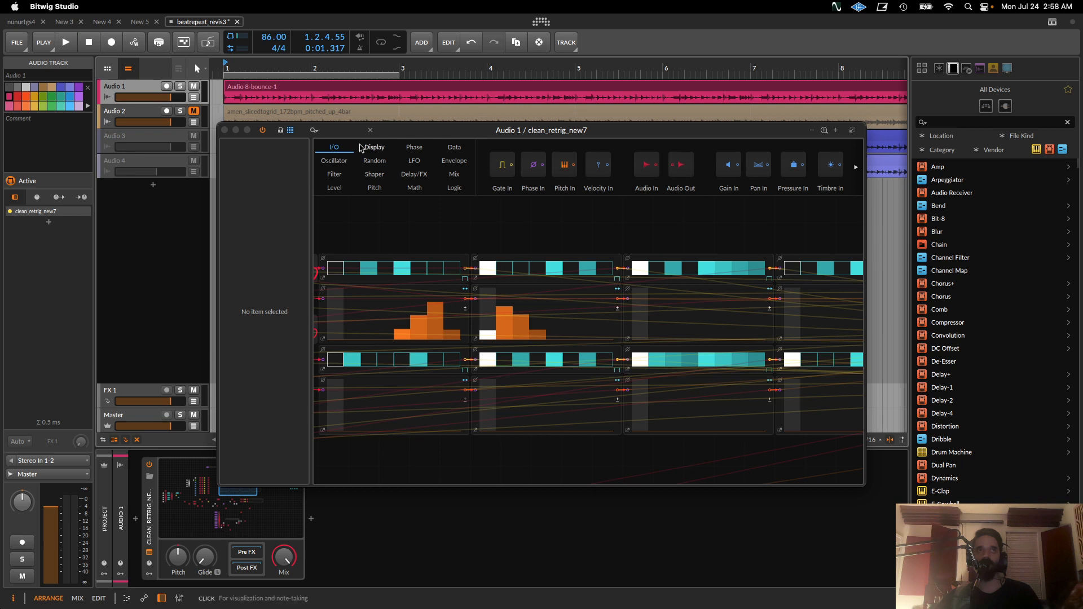
pyautogui.moveTo(430, 136); pyautogui.dragTo(362, 175)
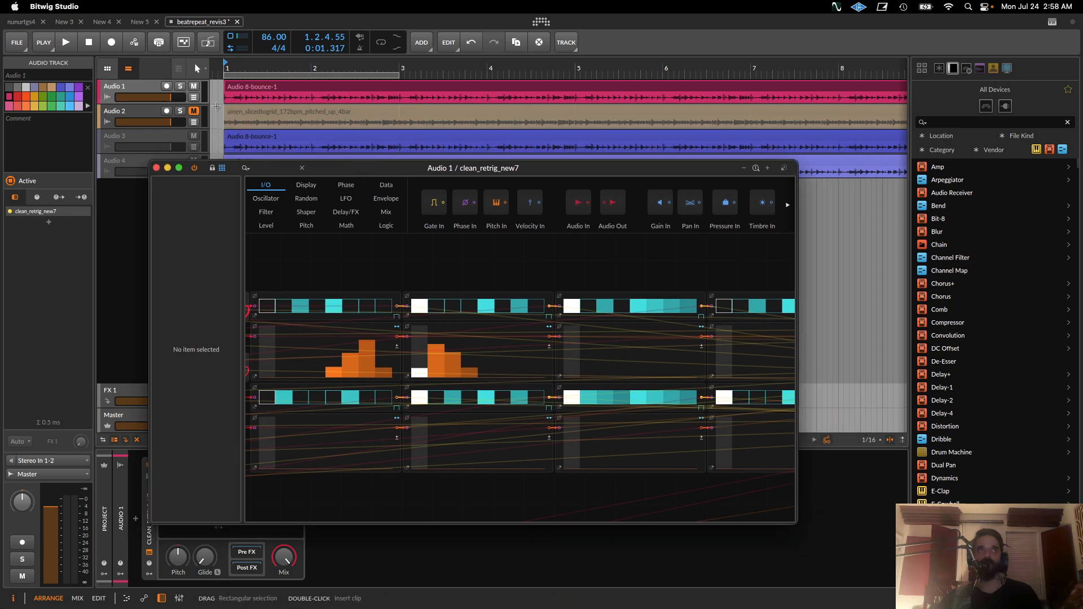
# Audition the existing repeat pattern by playing short passages from the starts of bars 1, 2 and 3
pyautogui.click(226, 119)
pyautogui.press('space')
pyautogui.press('space')
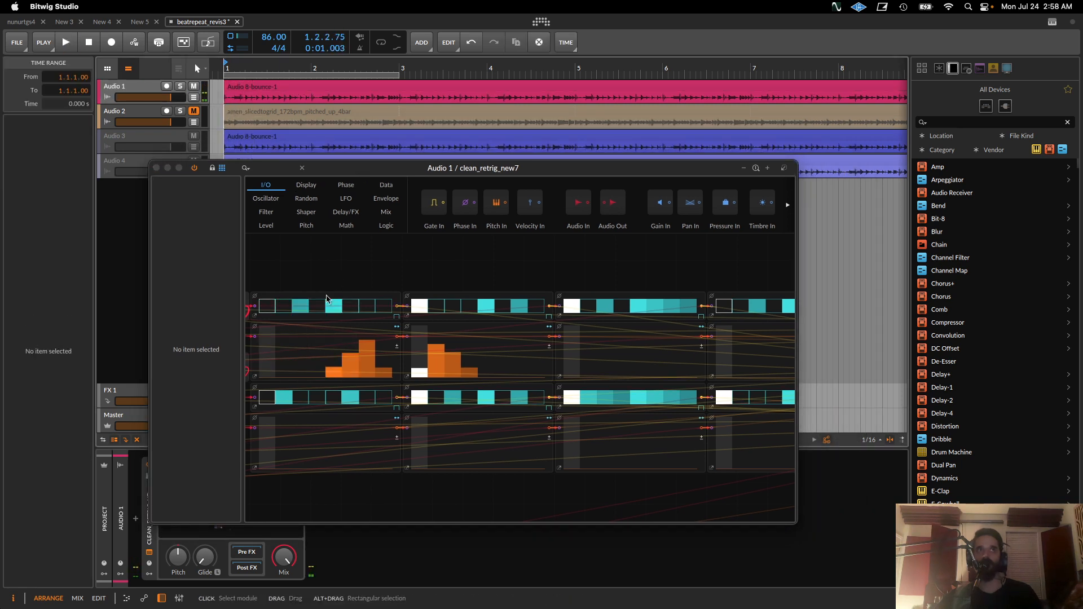
pyautogui.click(314, 116)
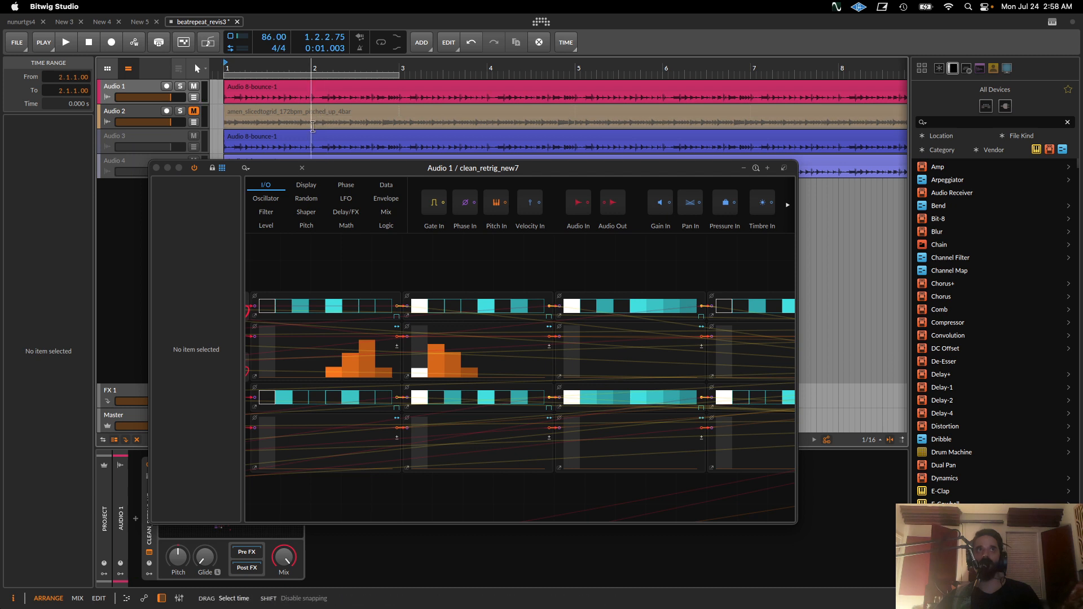
pyautogui.press('space')
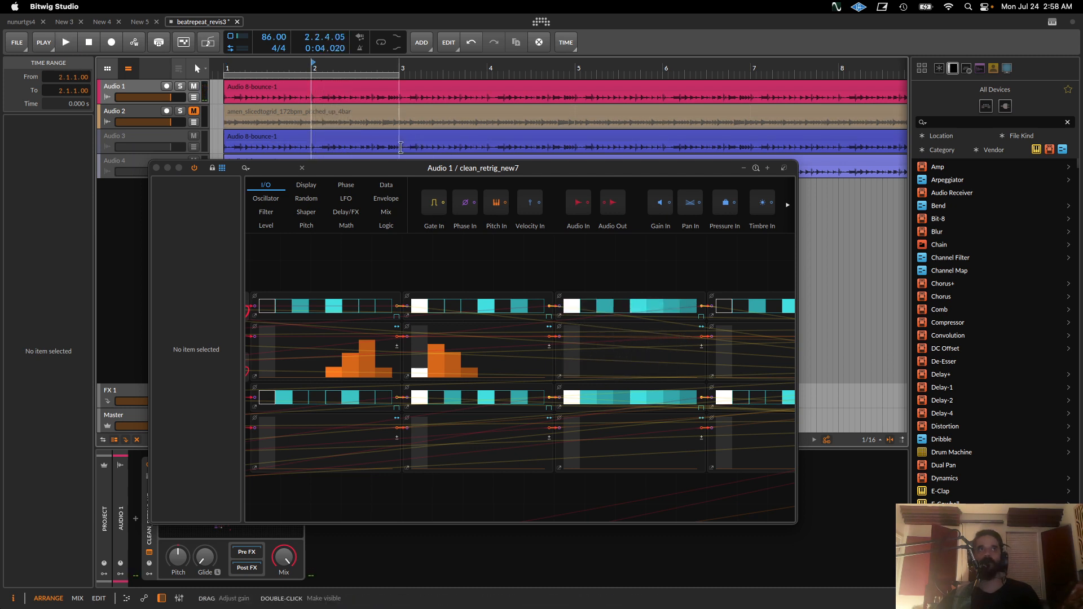
pyautogui.click(402, 124)
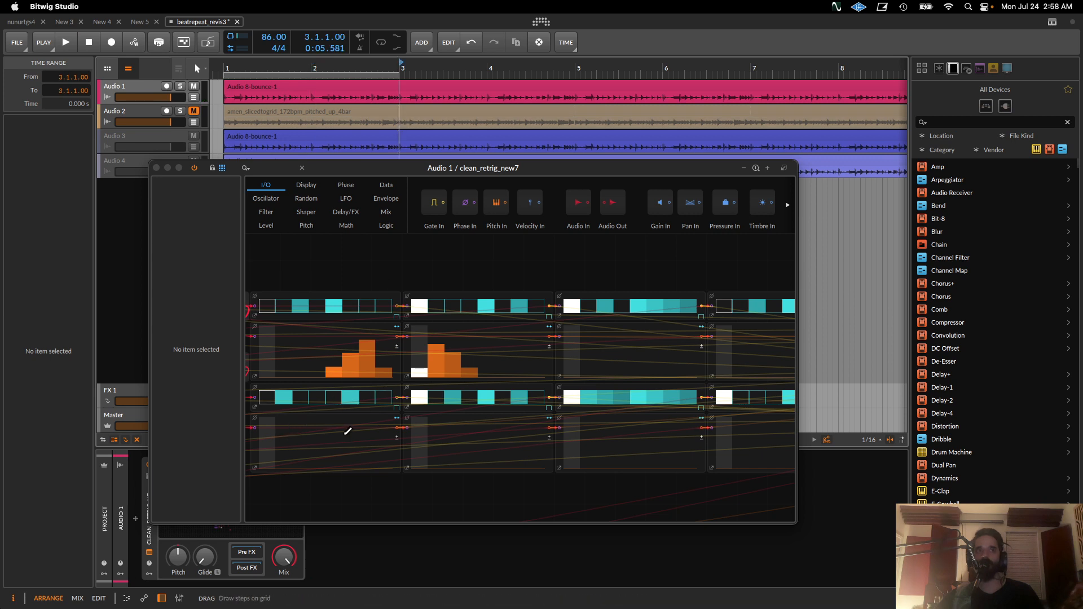
pyautogui.press('space')
pyautogui.press('space')
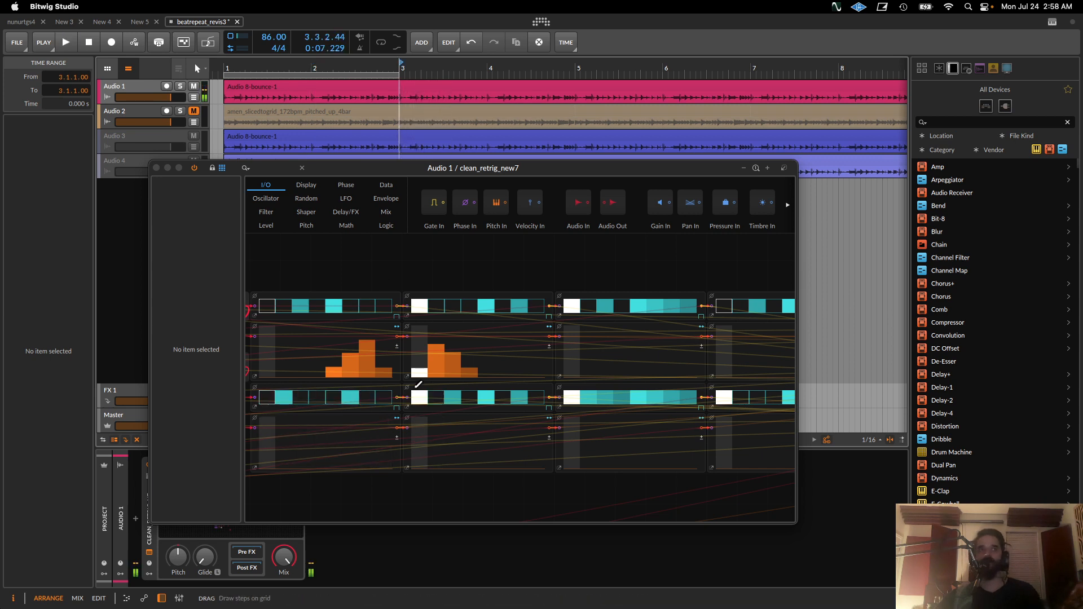
# Widen the grid window, set the Length knob to 6.50 % and lower steps 6 and 7 of the upper-row first orange sequence to about 30 %
pyautogui.hscroll(-3, 507, 271)
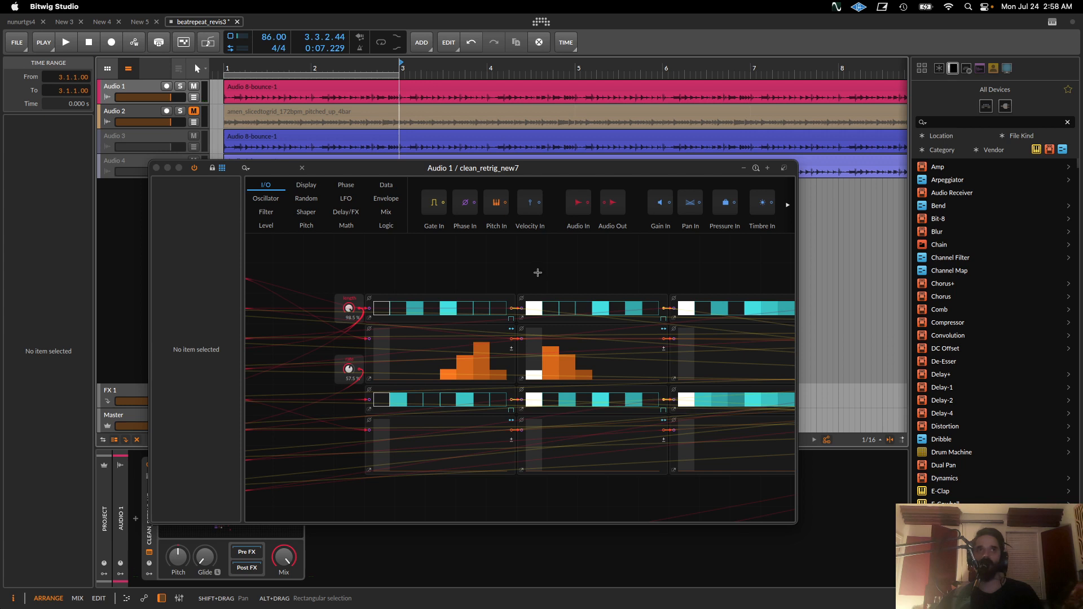
pyautogui.hscroll(3, 440, 241)
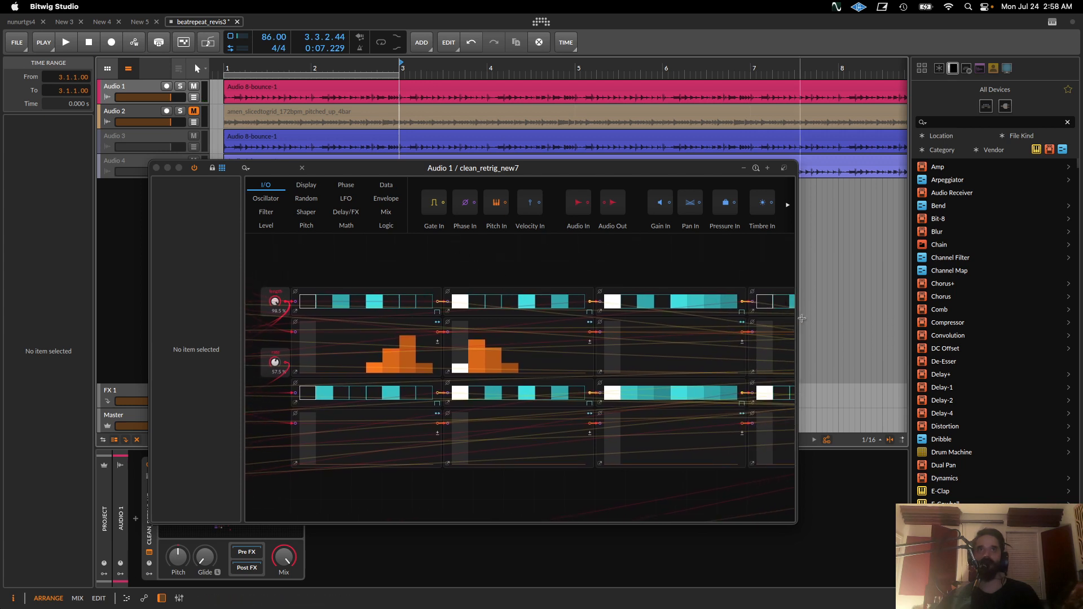
pyautogui.moveTo(802, 318); pyautogui.dragTo(952, 318)
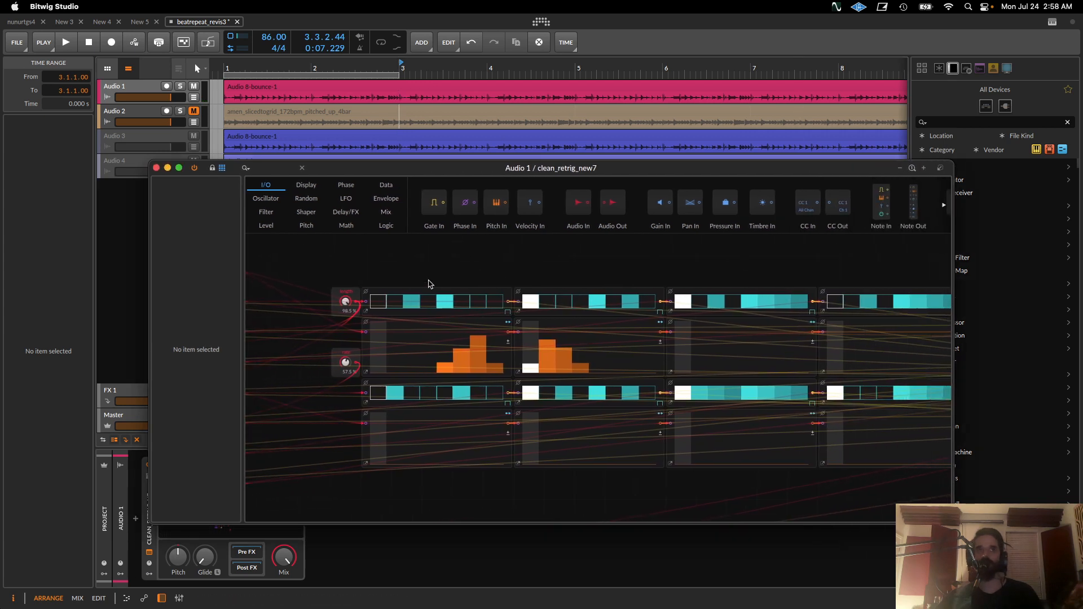
pyautogui.moveTo(345, 301); pyautogui.dragTo(345, 346)
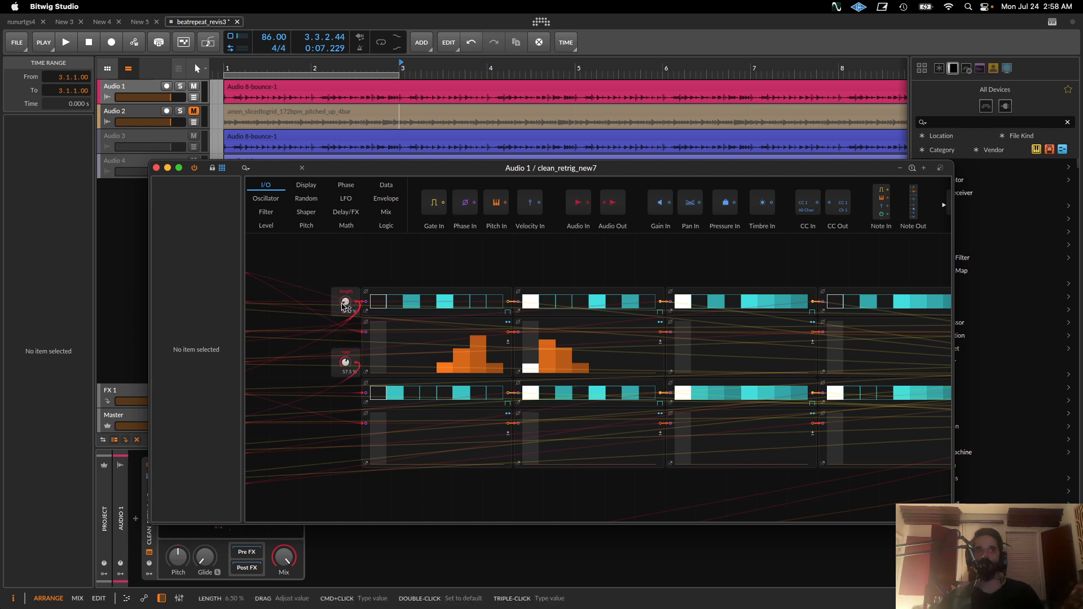
pyautogui.moveTo(461, 355); pyautogui.dragTo(484, 354)
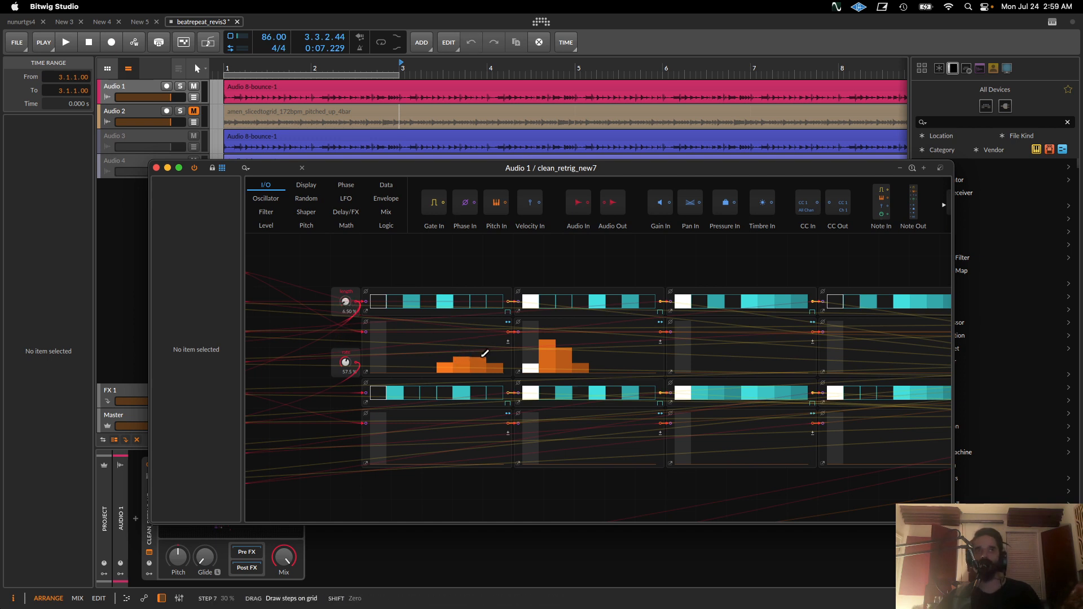
# Audition the short repeats from bar 3, then raise the Length knob moderately and play the passage again
pyautogui.press('space')
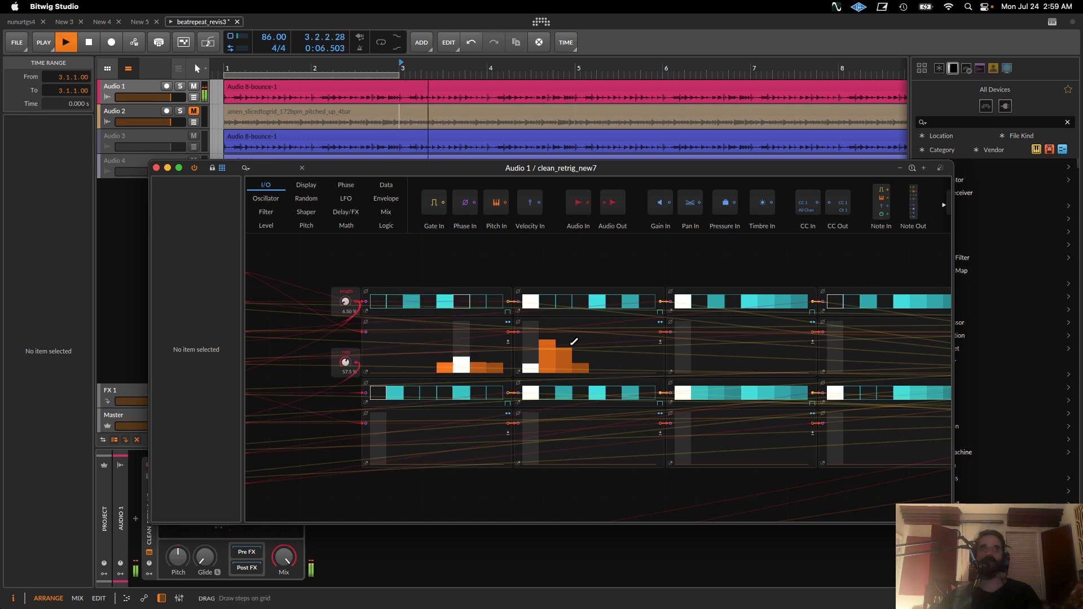
pyautogui.press('space')
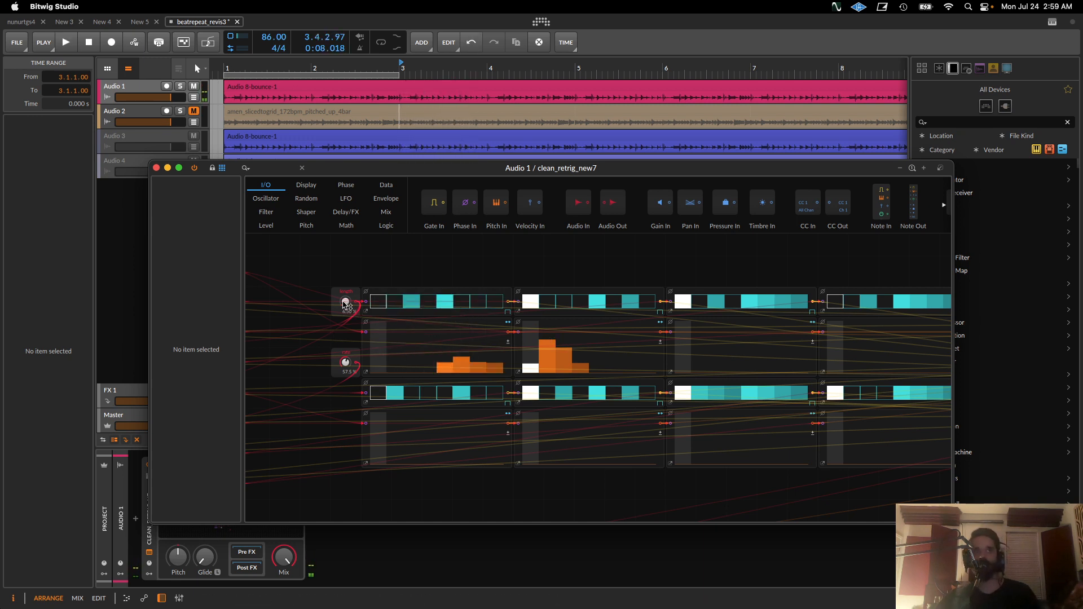
pyautogui.moveTo(345, 303)
pyautogui.mouseDown()
pyautogui.moveTo(345, 275)
pyautogui.moveTo(345, 303)
pyautogui.mouseUp()
pyautogui.press('space')
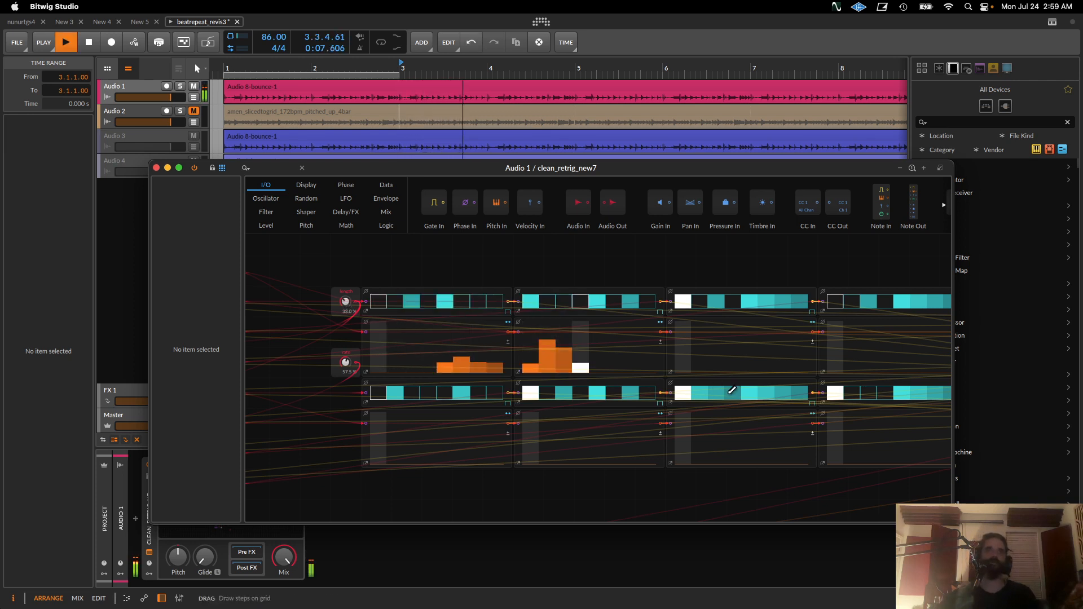
pyautogui.press('space')
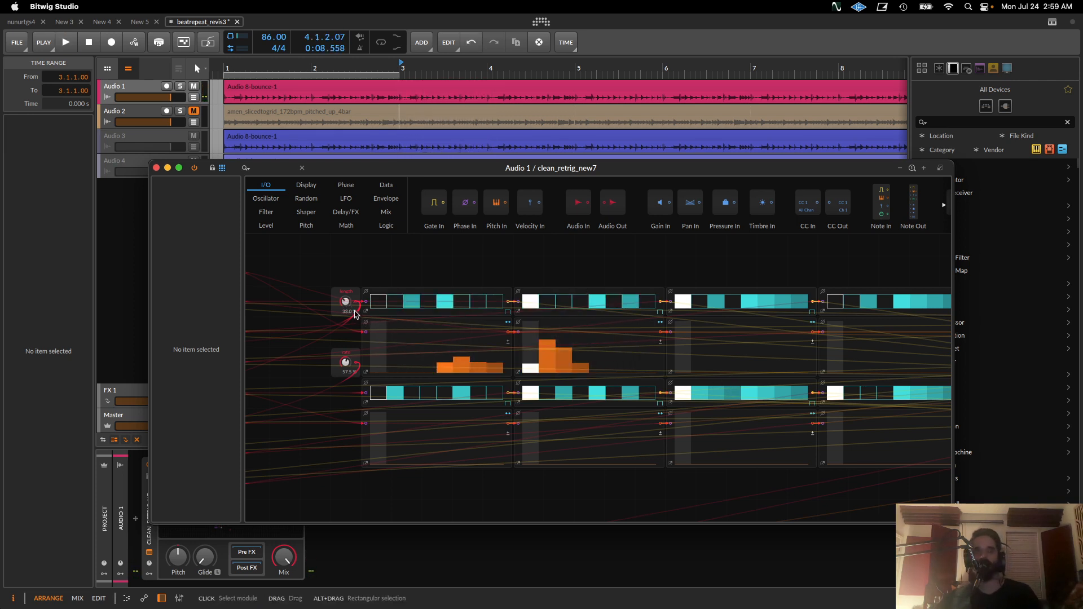
# Raise the Length knob to about 86 %, set the Rate knob to 100 % and play from bar 3
pyautogui.moveTo(348, 310); pyautogui.dragTo(348, 287)
pyautogui.moveTo(347, 364); pyautogui.dragTo(346, 338)
pyautogui.press('space')
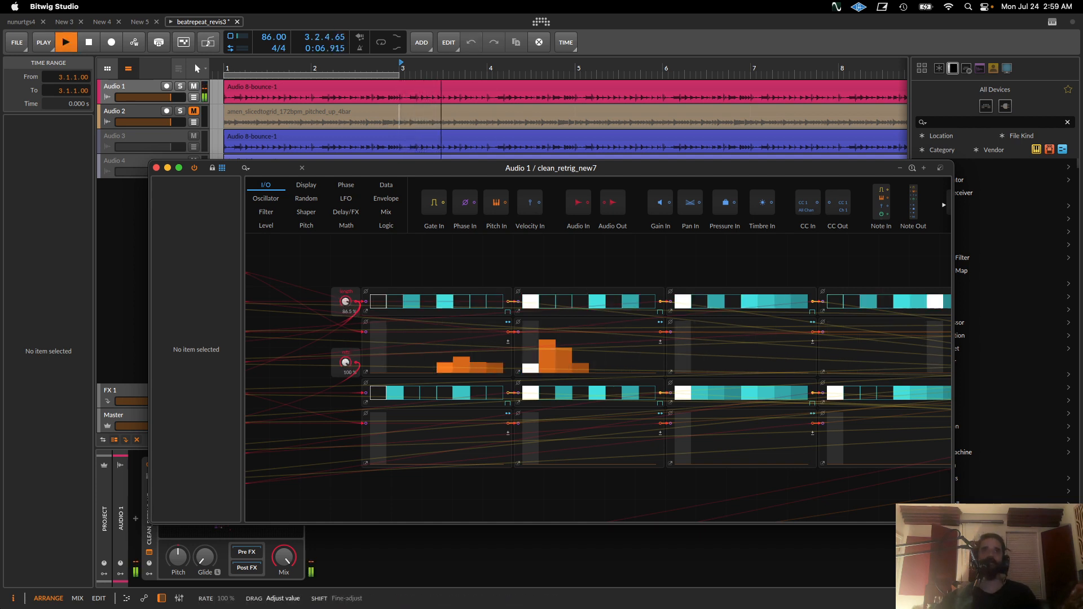
pyautogui.press('space')
pyautogui.press('space')
# Draw step values into all four lower-row orange sequences during playback, reduce the second sequence's levels after step 1, and stop playback
pyautogui.moveTo(518, 425)
pyautogui.mouseDown()
pyautogui.moveTo(561, 415)
pyautogui.moveTo(653, 446)
pyautogui.moveTo(738, 428)
pyautogui.moveTo(787, 441)
pyautogui.mouseUp()
pyautogui.moveTo(882, 444); pyautogui.dragTo(914, 446)
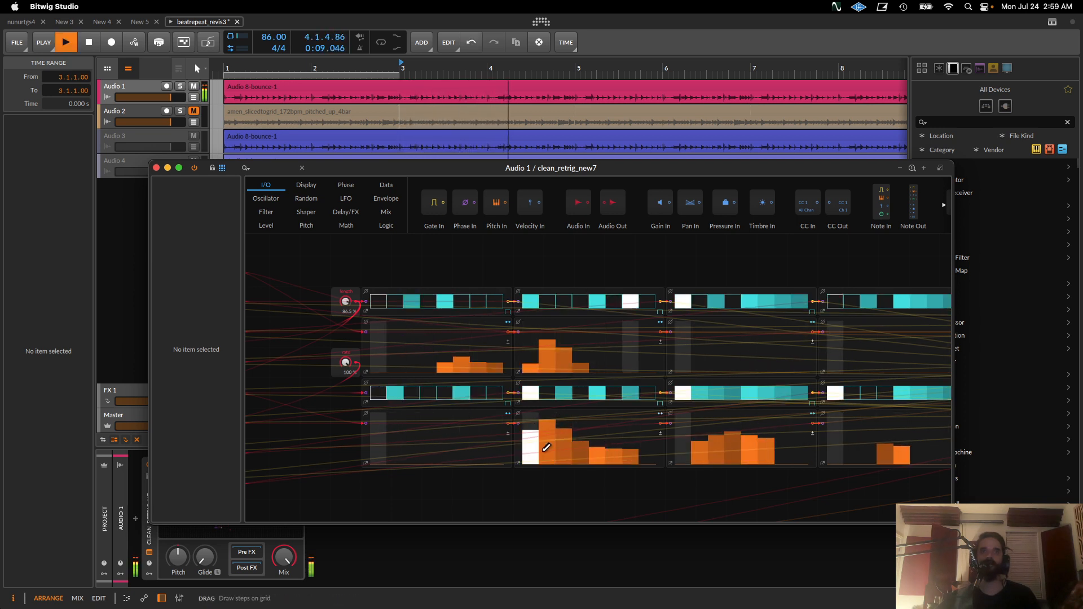
pyautogui.moveTo(549, 450); pyautogui.dragTo(568, 459)
pyautogui.moveTo(463, 443); pyautogui.dragTo(413, 439)
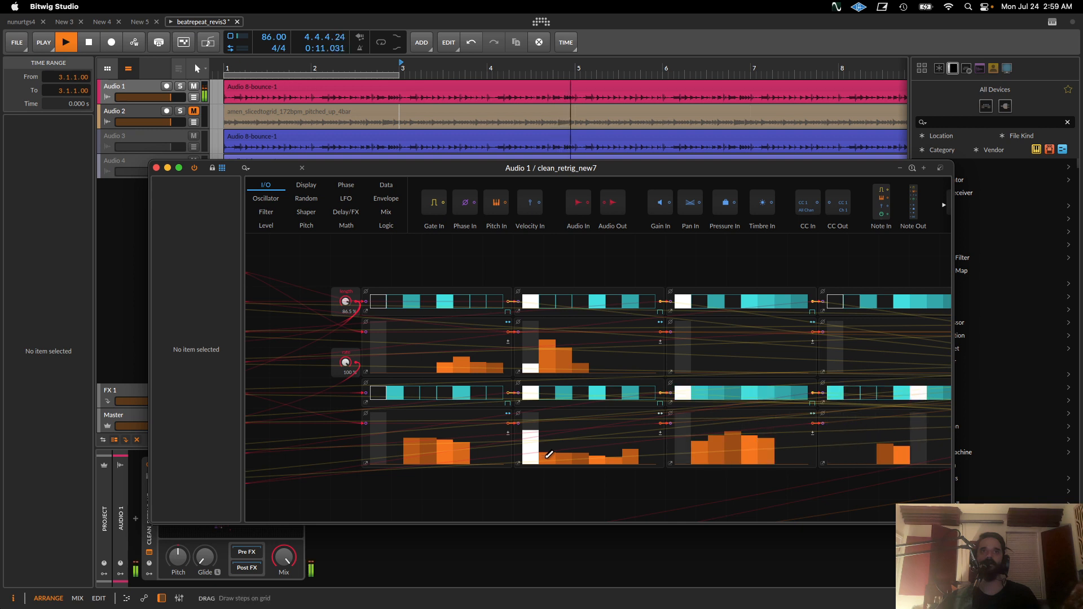
pyautogui.press('space')
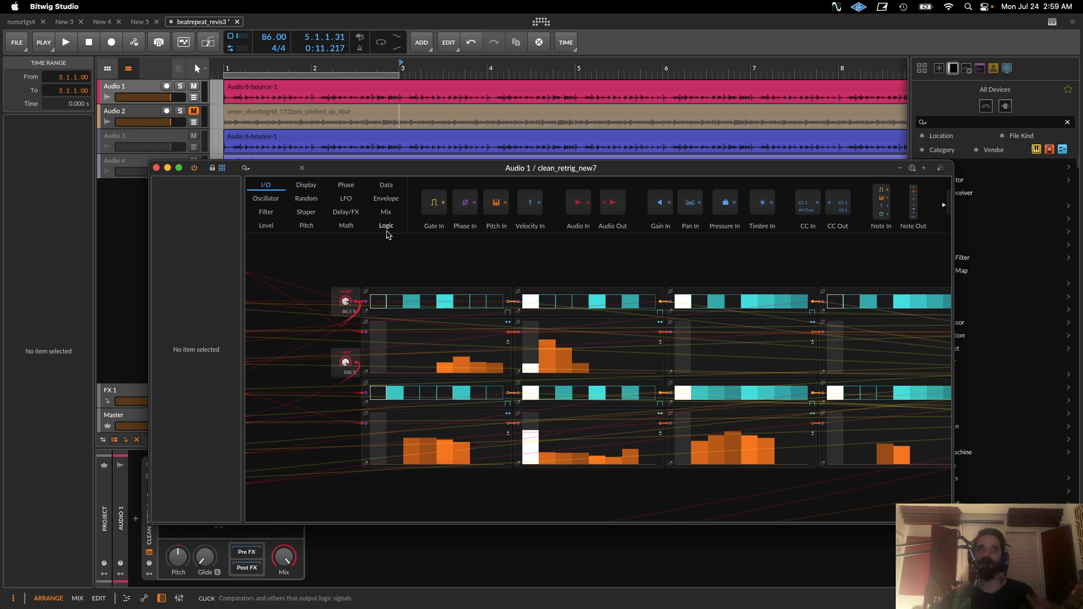
# Close the detached grid window and deactivate the Audio 1 track
pyautogui.click(157, 167)
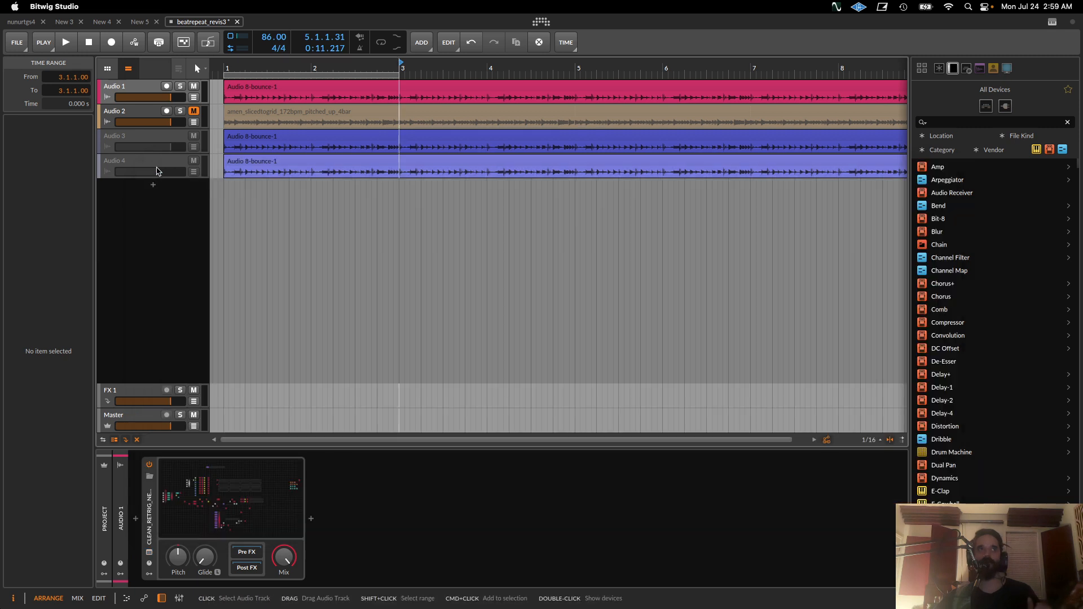
pyautogui.click(105, 94)
pyautogui.hotkey('alt', 'a')
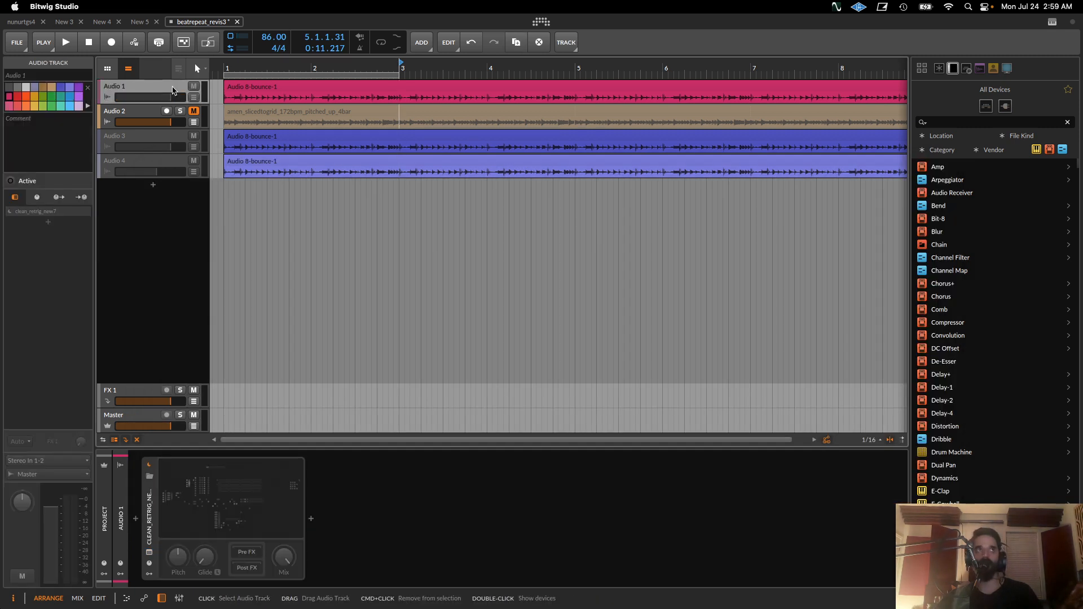
# Copy the Audio 8-bounce-1 clip from Audio 1 onto a new track below Audio 4 and activate that track
pyautogui.click(242, 88)
pyautogui.moveTo(241, 88); pyautogui.dragTo(239, 231)
pyautogui.click(122, 192)
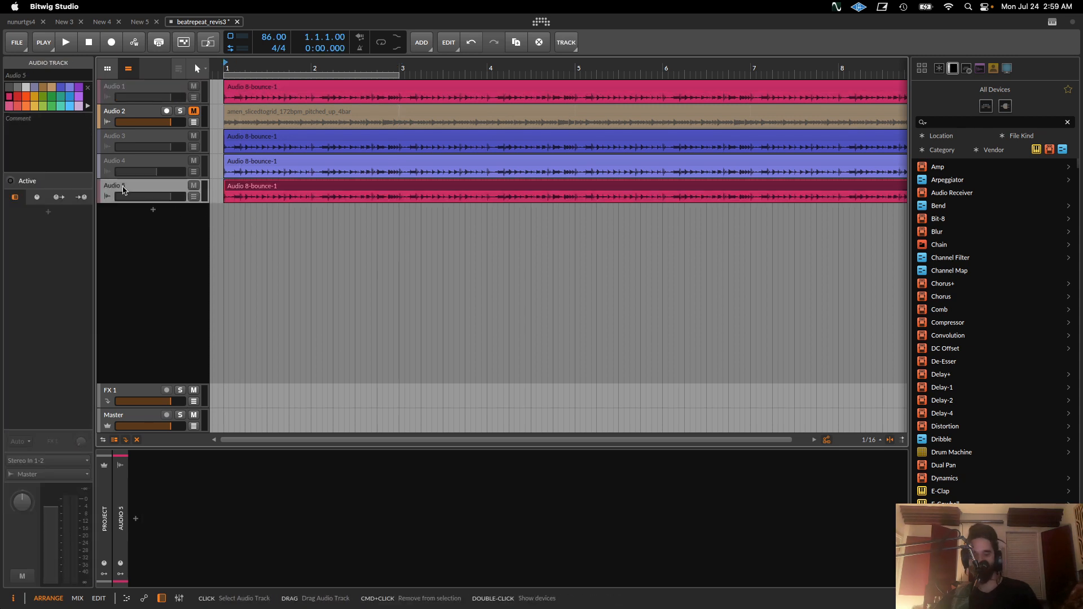
# Add an FX Grid device to the Audio 5 track and open its grid editor
pyautogui.scroll(-4, 968, 490)
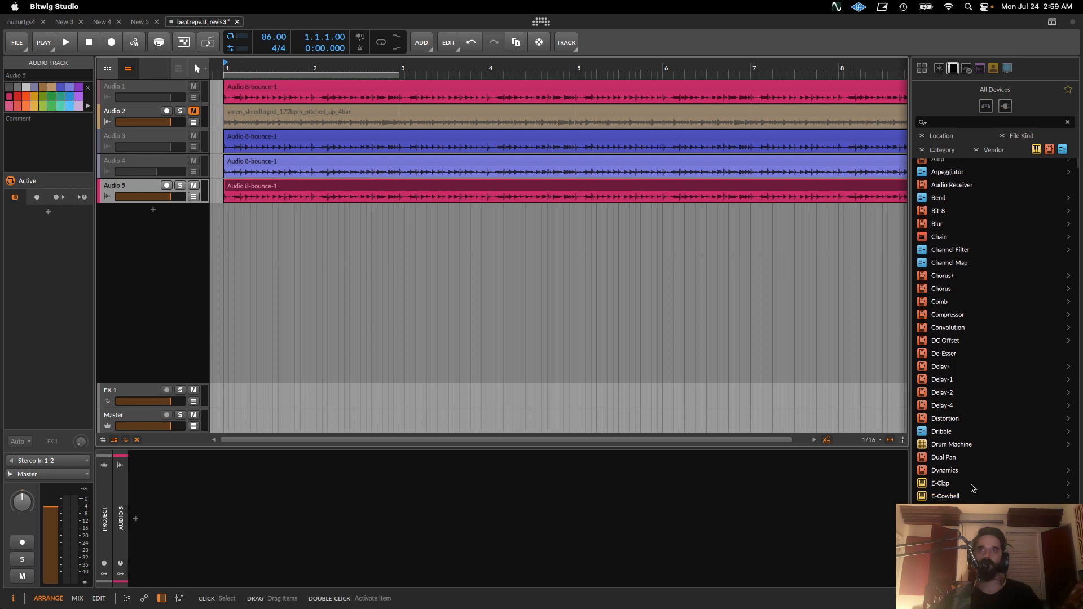
pyautogui.scroll(-6, 968, 491)
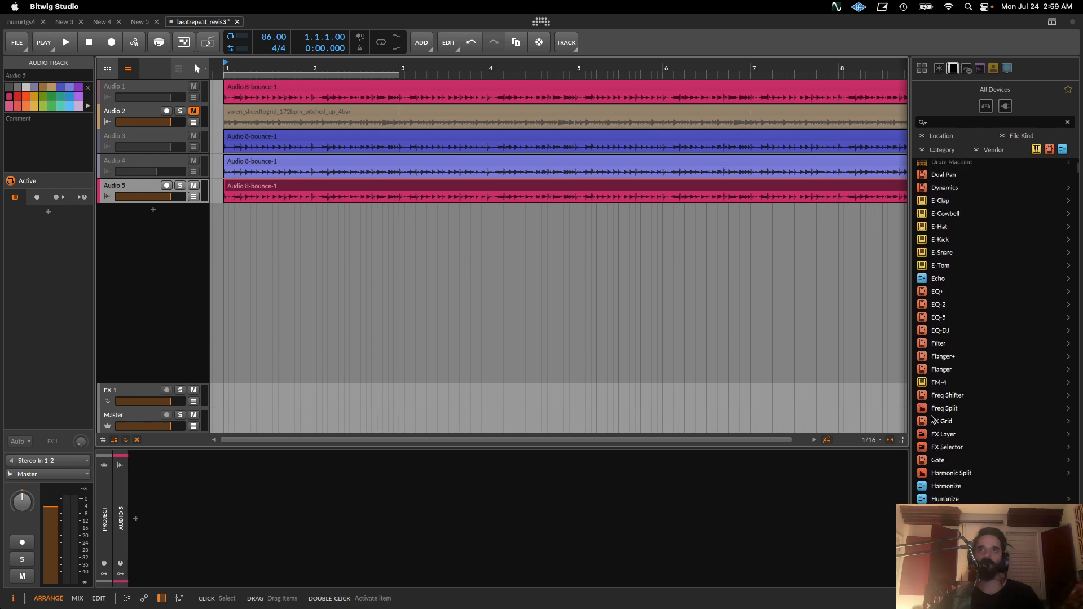
pyautogui.moveTo(931, 420); pyautogui.dragTo(113, 190)
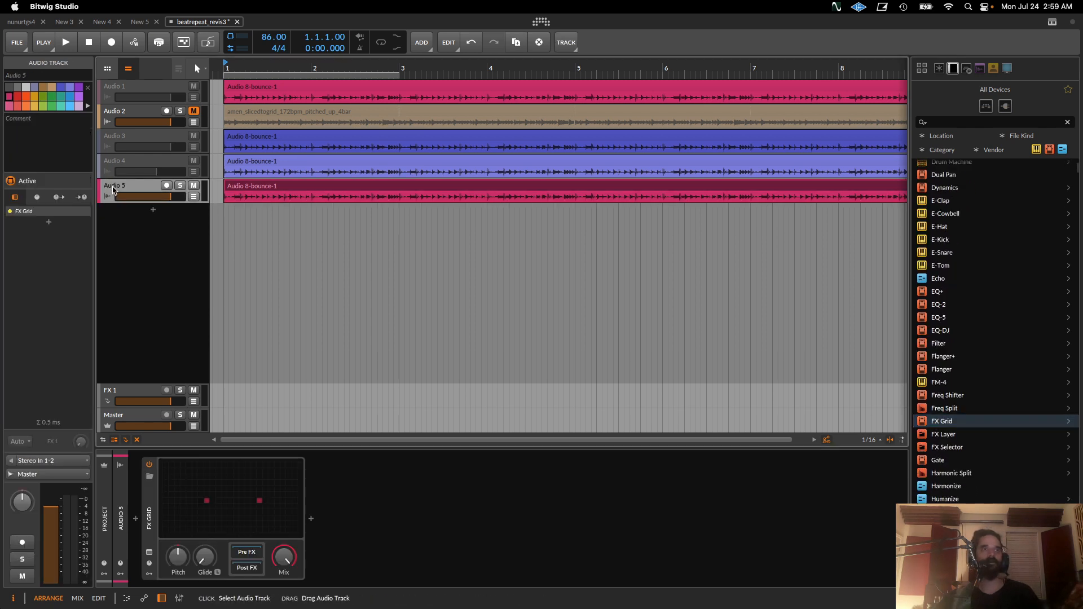
pyautogui.doubleClick(257, 495)
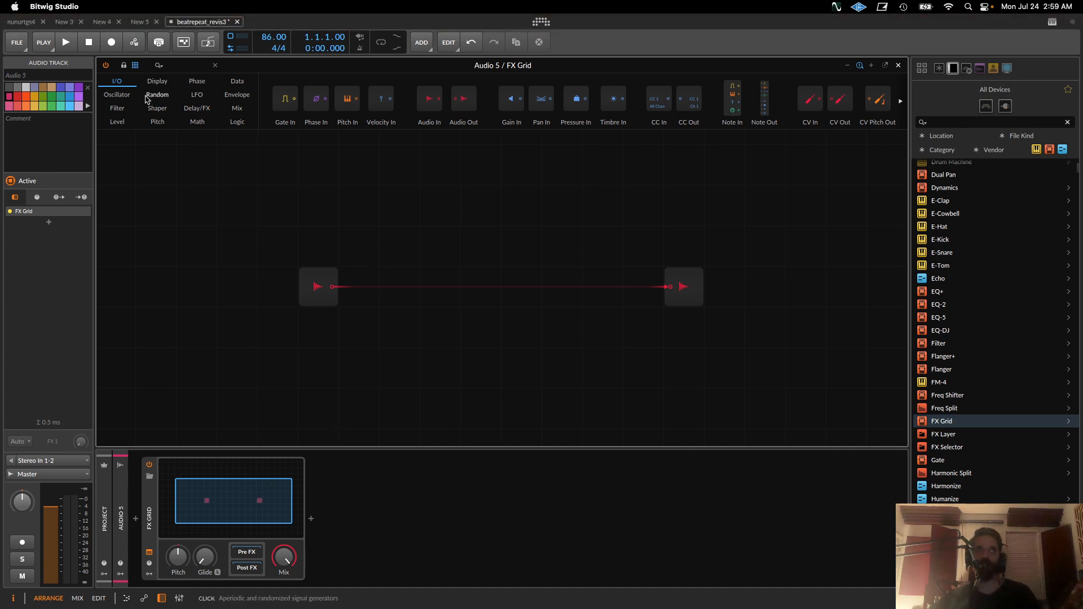
# Place a Recorder module between the grid's audio input and output, then duplicate it
pyautogui.click(204, 109)
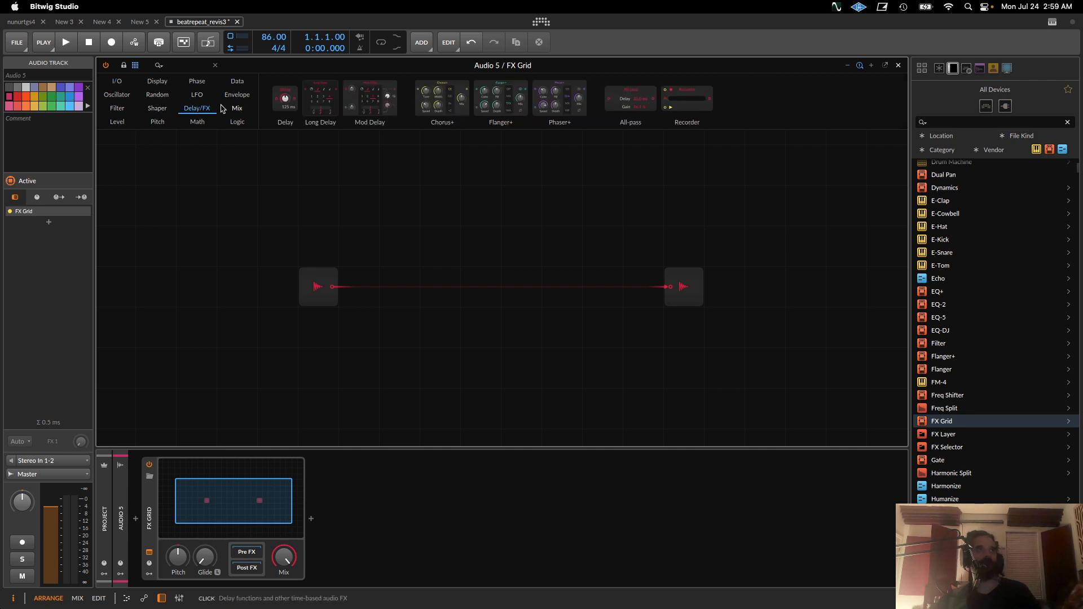
pyautogui.moveTo(677, 107); pyautogui.dragTo(488, 237)
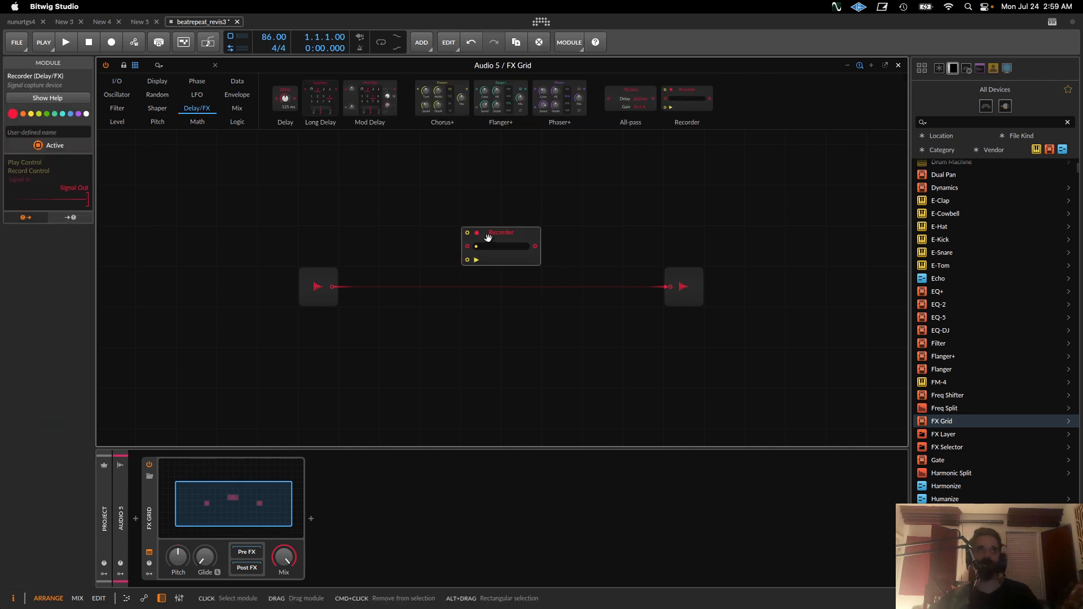
pyautogui.press('super+d')
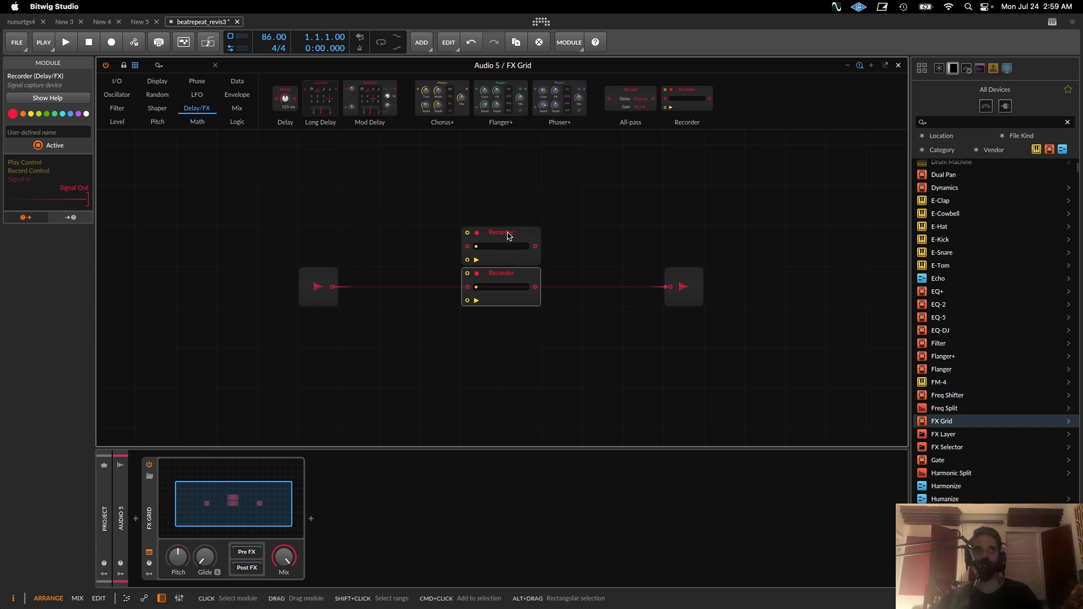
# Add a Stereo Merge module after the two Recorders and a Stereo Split module before them
pyautogui.click(237, 109)
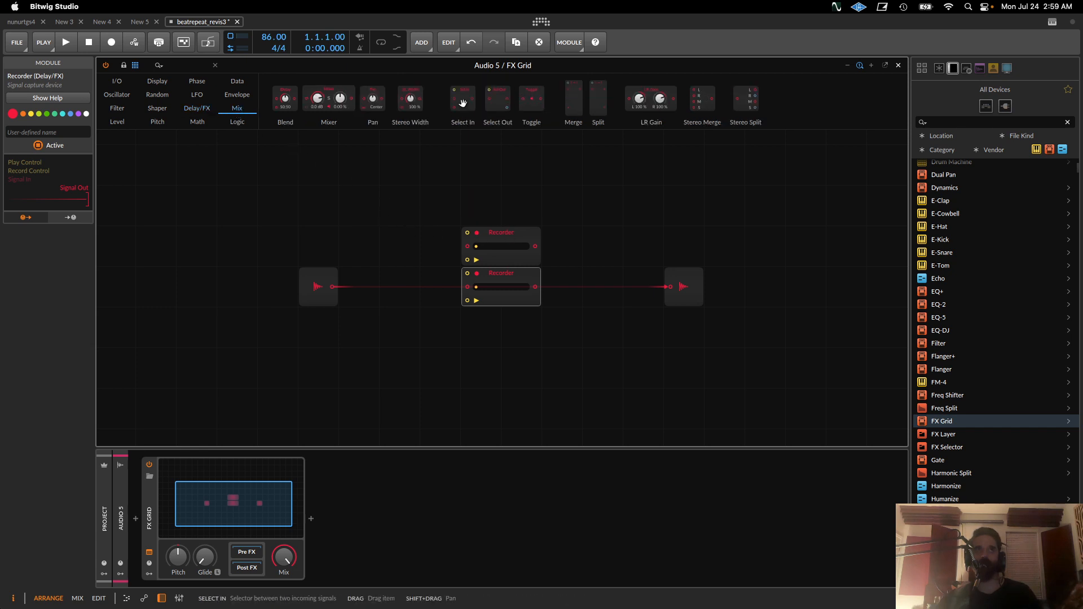
pyautogui.moveTo(701, 99); pyautogui.dragTo(587, 258)
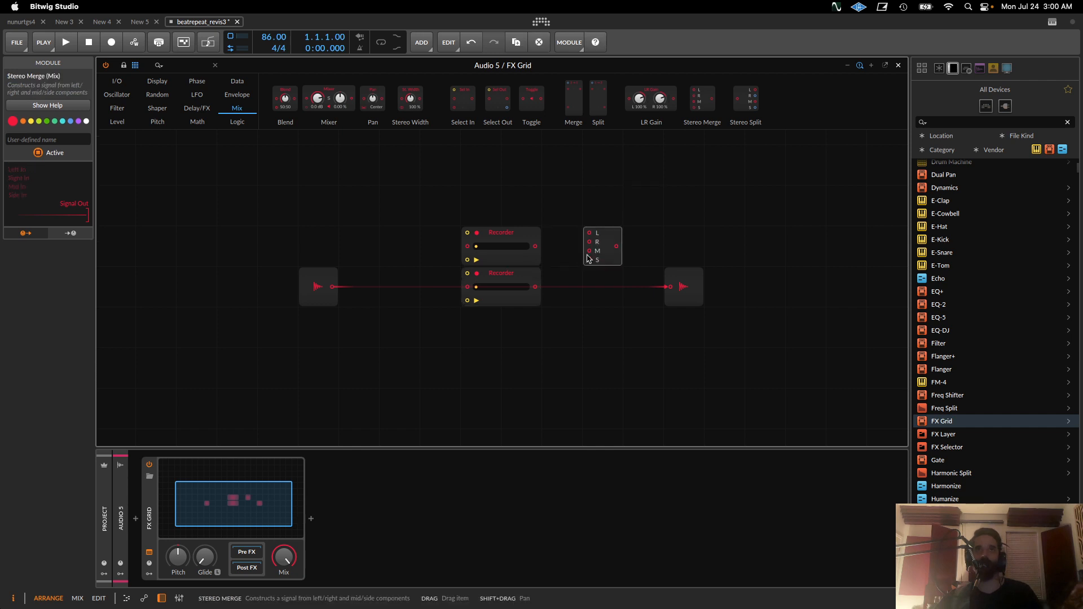
pyautogui.moveTo(745, 98); pyautogui.dragTo(384, 258)
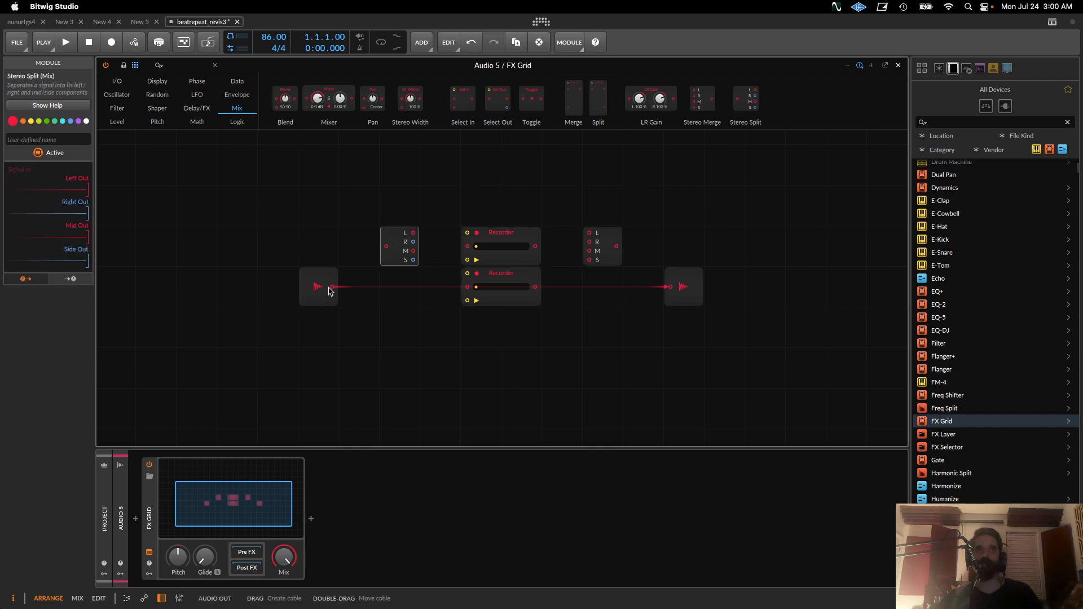
# Wire the audio input through the Stereo Split's L and R outputs into the Recorders, and their outputs into the Stereo Merge's L and R
pyautogui.moveTo(331, 288); pyautogui.dragTo(385, 246)
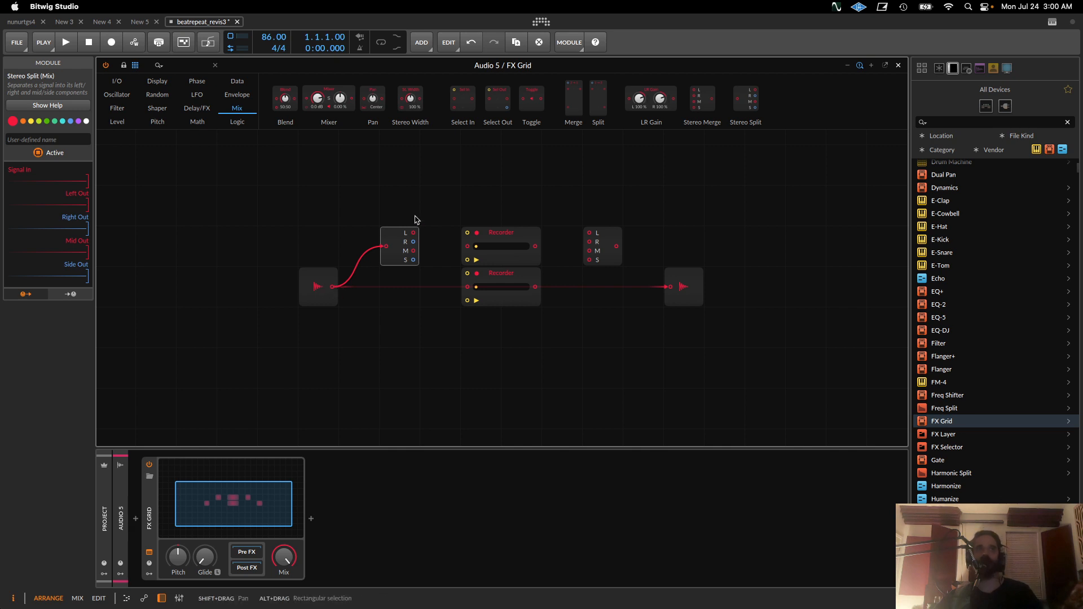
pyautogui.moveTo(453, 246); pyautogui.dragTo(467, 246)
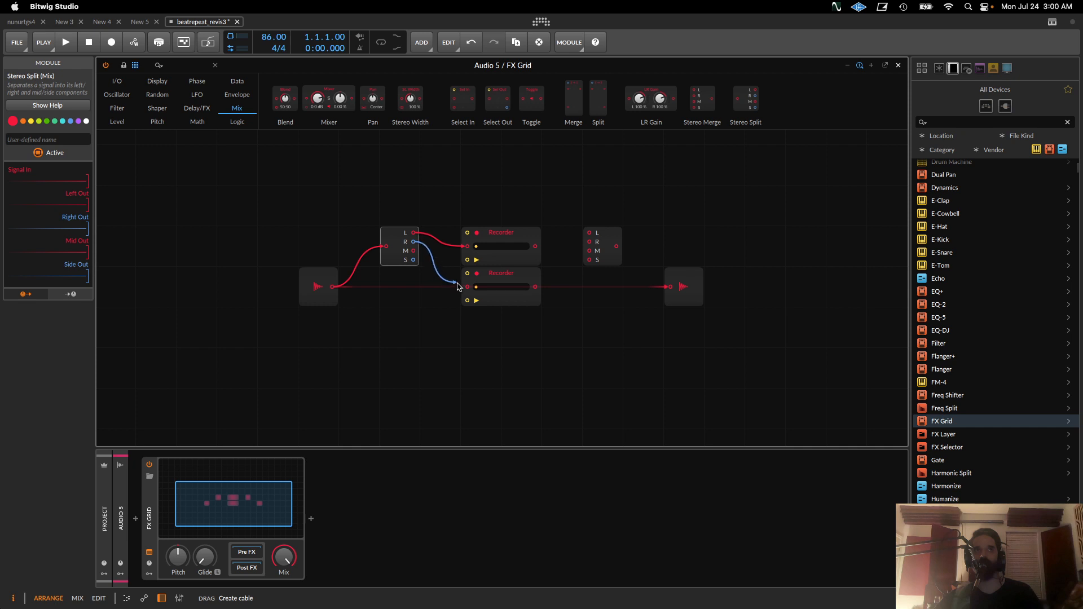
pyautogui.moveTo(457, 286); pyautogui.dragTo(467, 287)
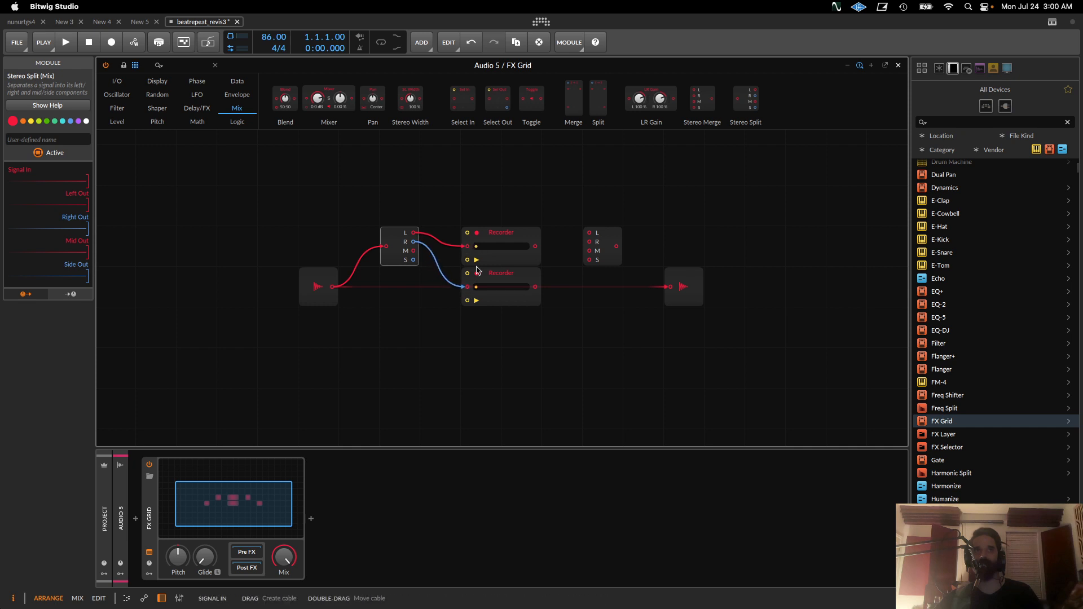
pyautogui.moveTo(606, 233); pyautogui.dragTo(590, 233)
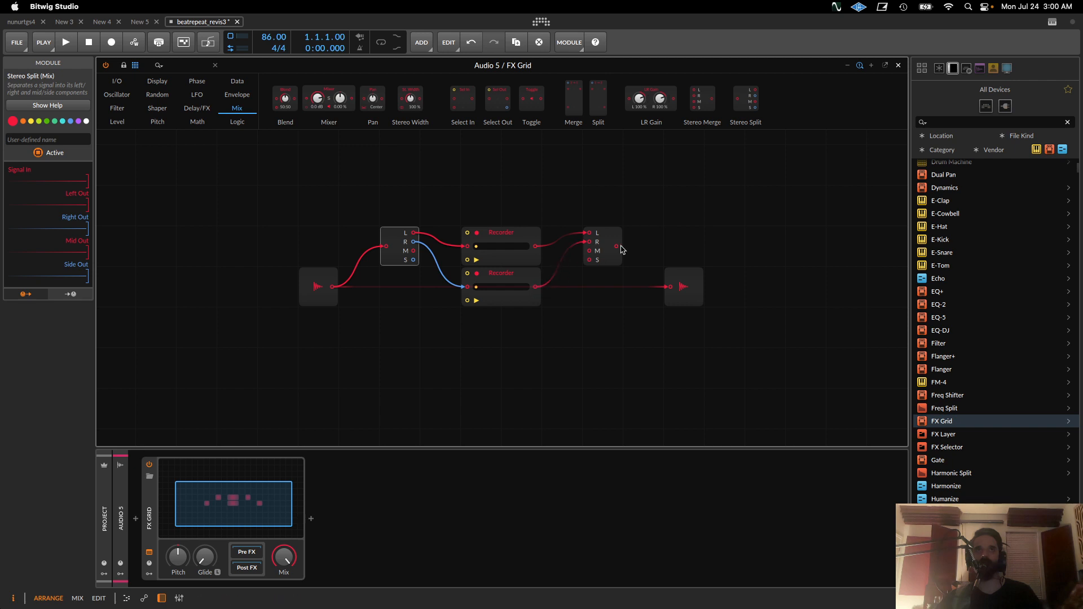
pyautogui.moveTo(637, 202); pyautogui.dragTo(398, 330)
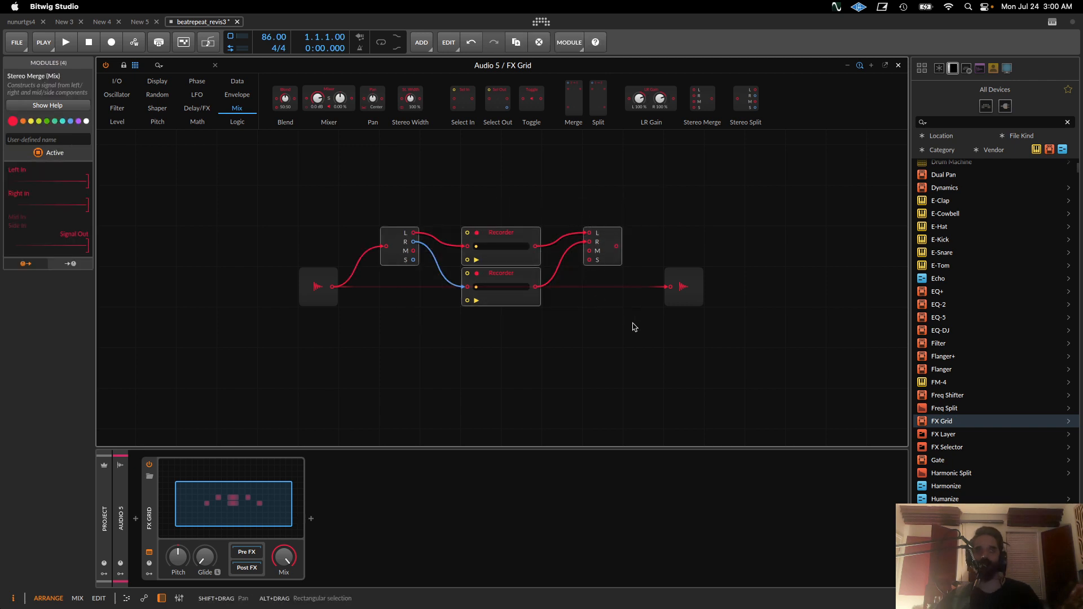
# Add a Gates sequencer in the empty area beyond the audio output and disable its phase pre-cord
pyautogui.moveTo(634, 328); pyautogui.dragTo(425, 357)
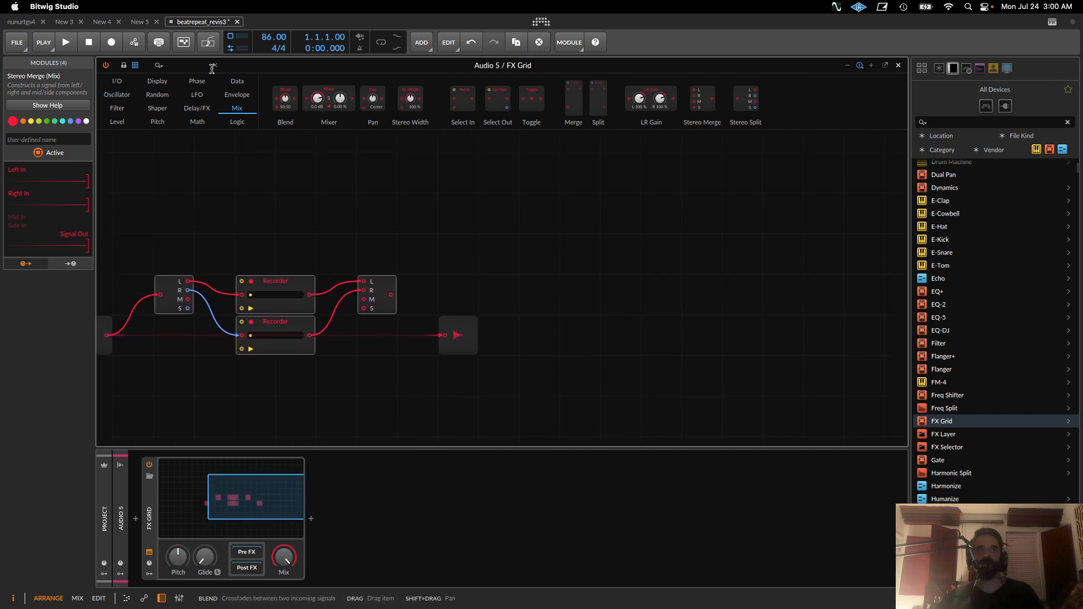
pyautogui.click(195, 83)
pyautogui.click(239, 84)
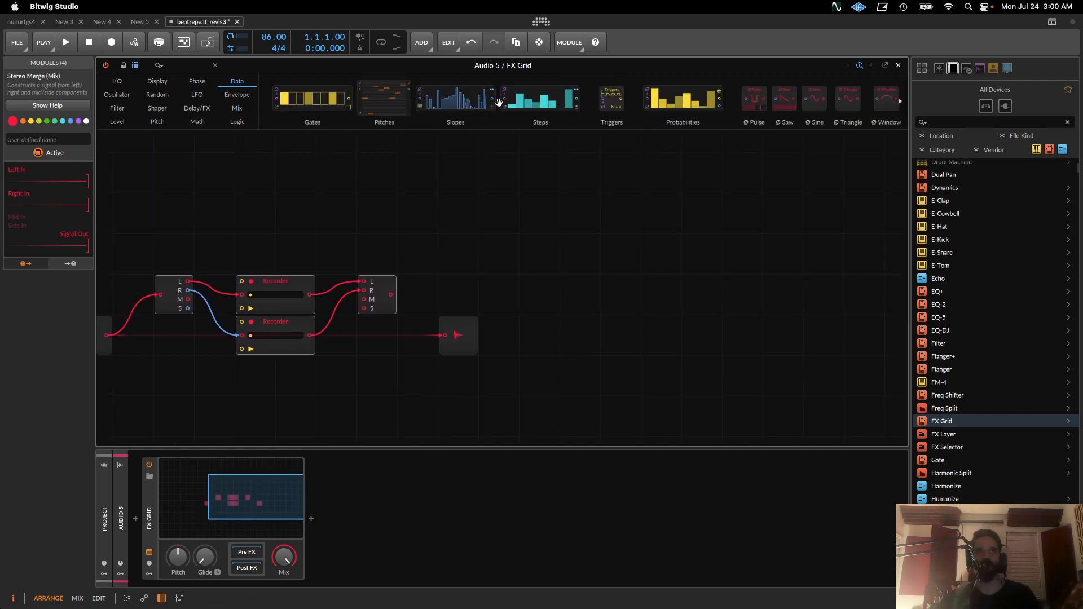
pyautogui.moveTo(313, 99); pyautogui.dragTo(660, 294)
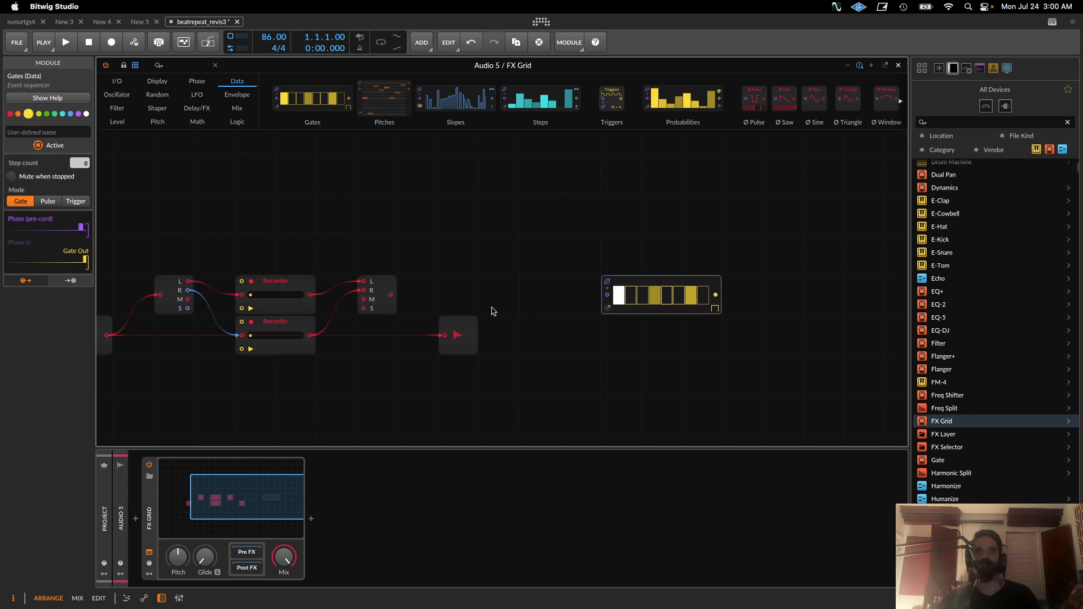
pyautogui.click(608, 284)
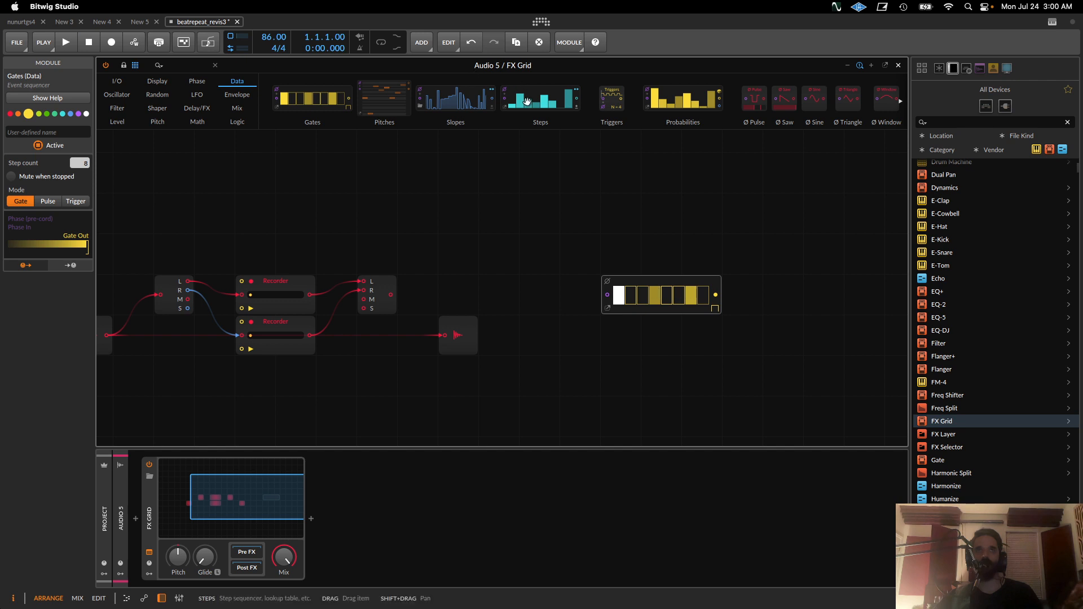
# Add a Steps module with its phase pre-cord disabled below Gates, widen both modules equally, and set Gates to Trigger mode
pyautogui.moveTo(540, 99); pyautogui.dragTo(645, 413)
pyautogui.moveTo(718, 361); pyautogui.dragTo(799, 361)
pyautogui.moveTo(720, 284); pyautogui.dragTo(799, 283)
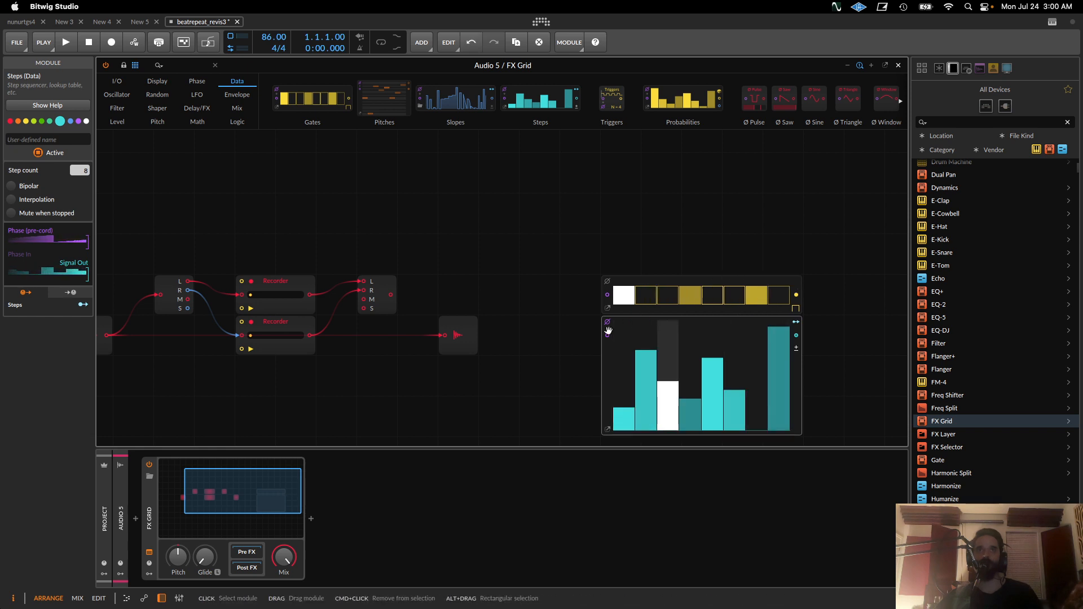
pyautogui.click(796, 309)
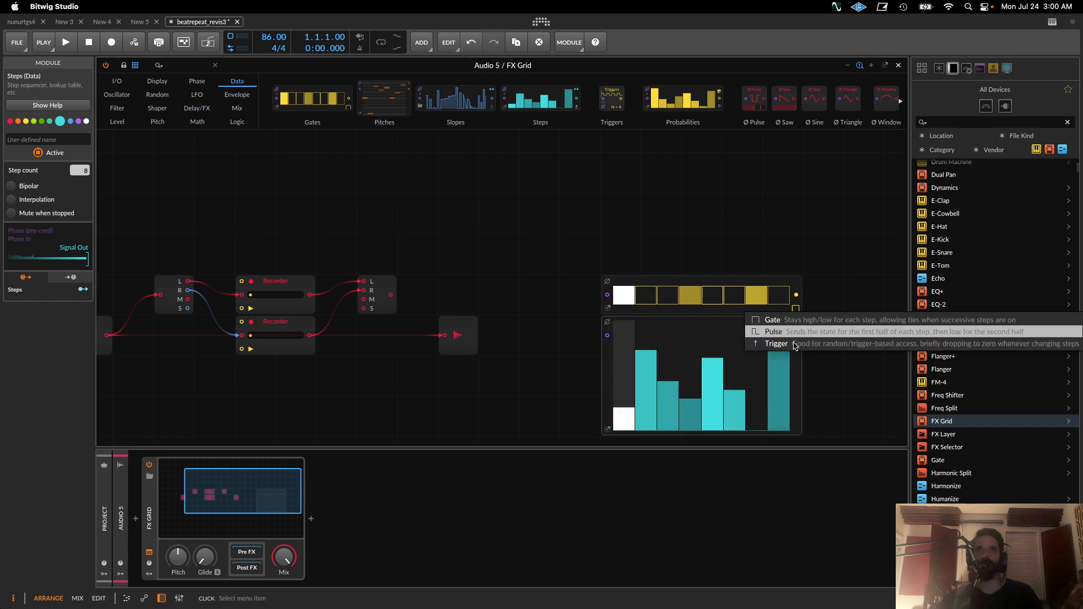
pyautogui.click(796, 345)
# Move the Audio Out module directly beneath the Stereo Merge and add a Transport module between it and the sequencers
pyautogui.moveTo(456, 334); pyautogui.dragTo(376, 333)
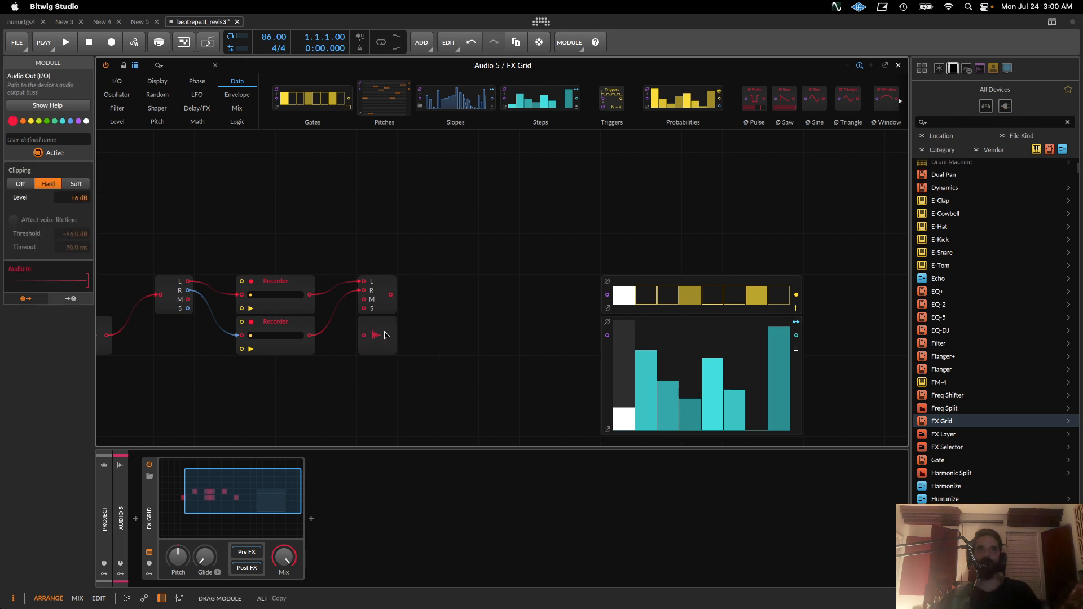
pyautogui.click(197, 96)
pyautogui.moveTo(531, 99); pyautogui.dragTo(459, 367)
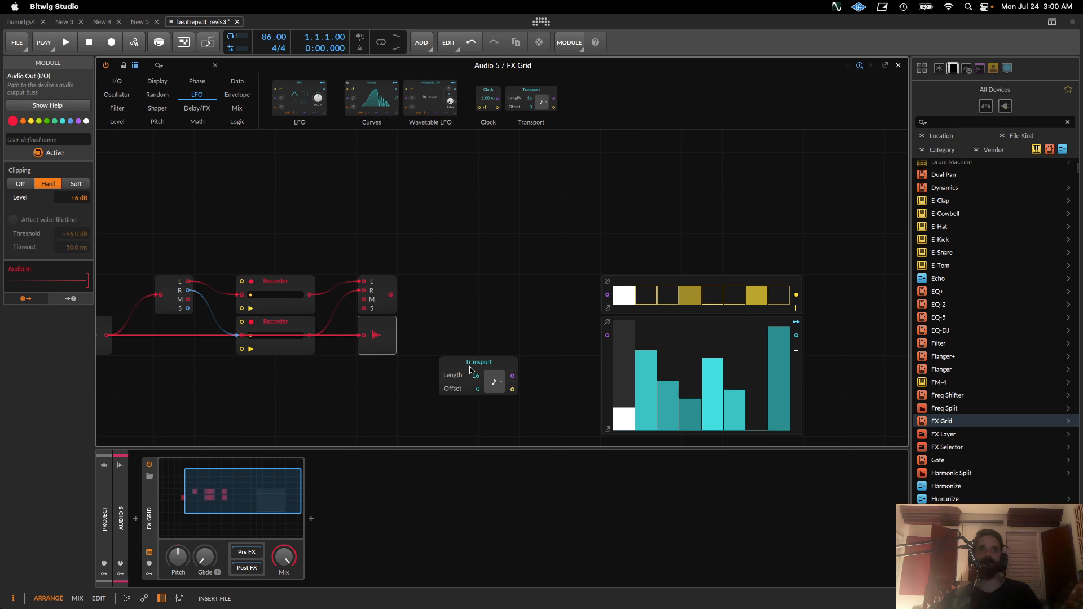
# Add a Select In module below the Transport and feed the Transport's phase output into its second signal input
pyautogui.click(235, 109)
pyautogui.moveTo(462, 99); pyautogui.dragTo(538, 408)
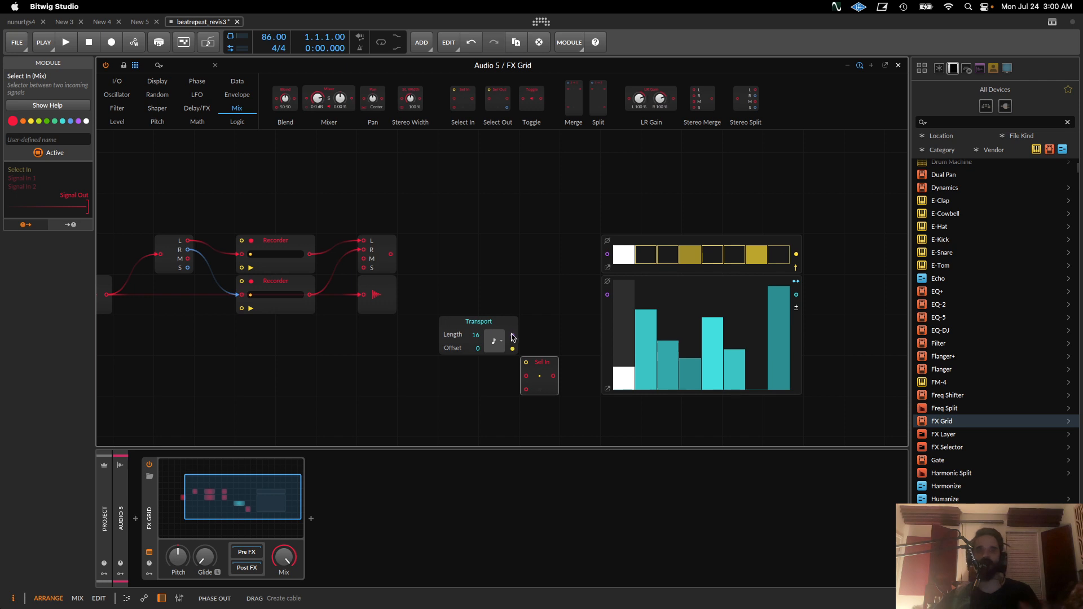
pyautogui.moveTo(512, 337); pyautogui.dragTo(526, 390)
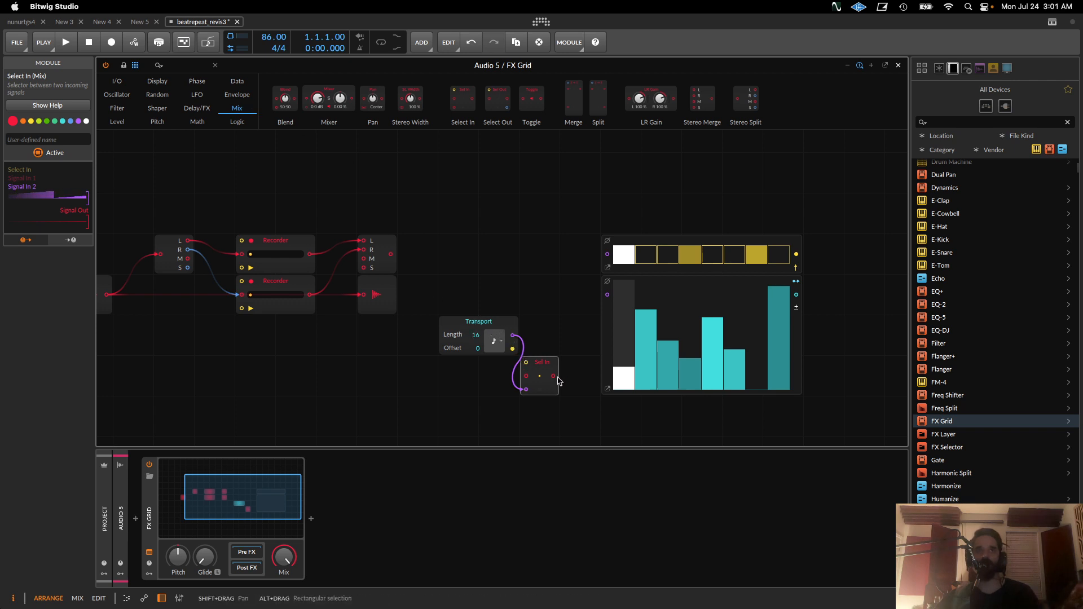
# Add a Transport Playing module to control Select In, route Select In's output to the phase inputs of Steps and Gates, and test playback
pyautogui.click(117, 80)
pyautogui.scroll(-5, 605, 99)
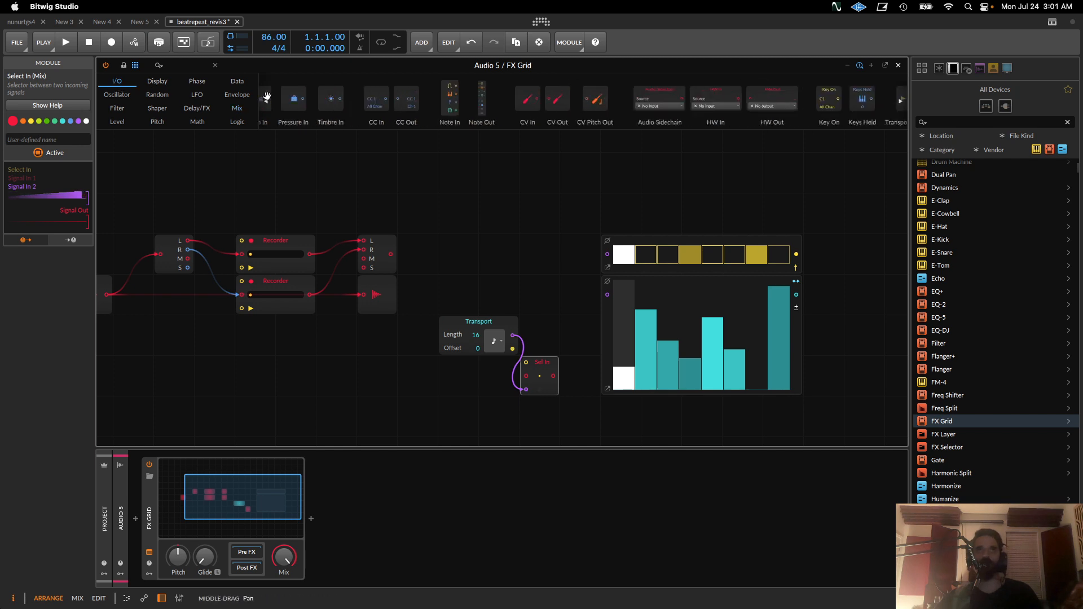
pyautogui.moveTo(813, 99); pyautogui.dragTo(607, 294)
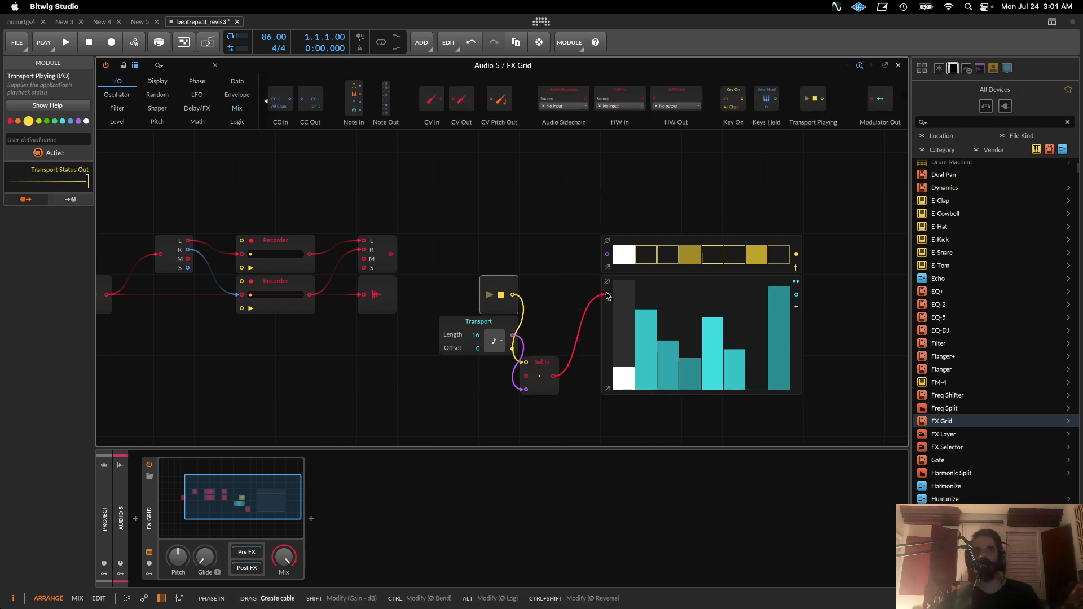
pyautogui.moveTo(554, 375); pyautogui.dragTo(607, 253)
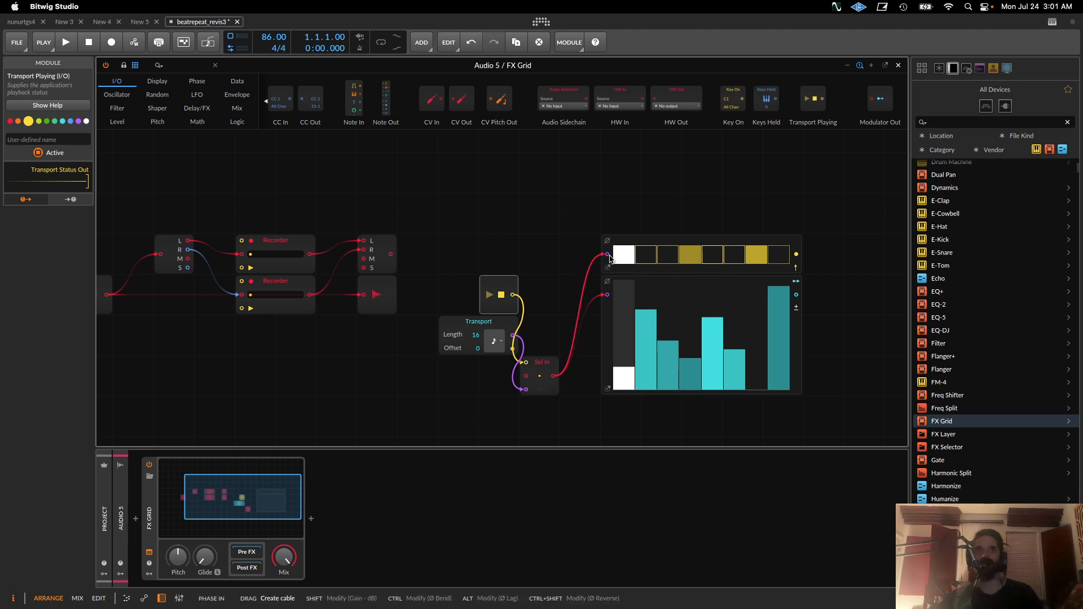
pyautogui.press('space')
pyautogui.press('space')
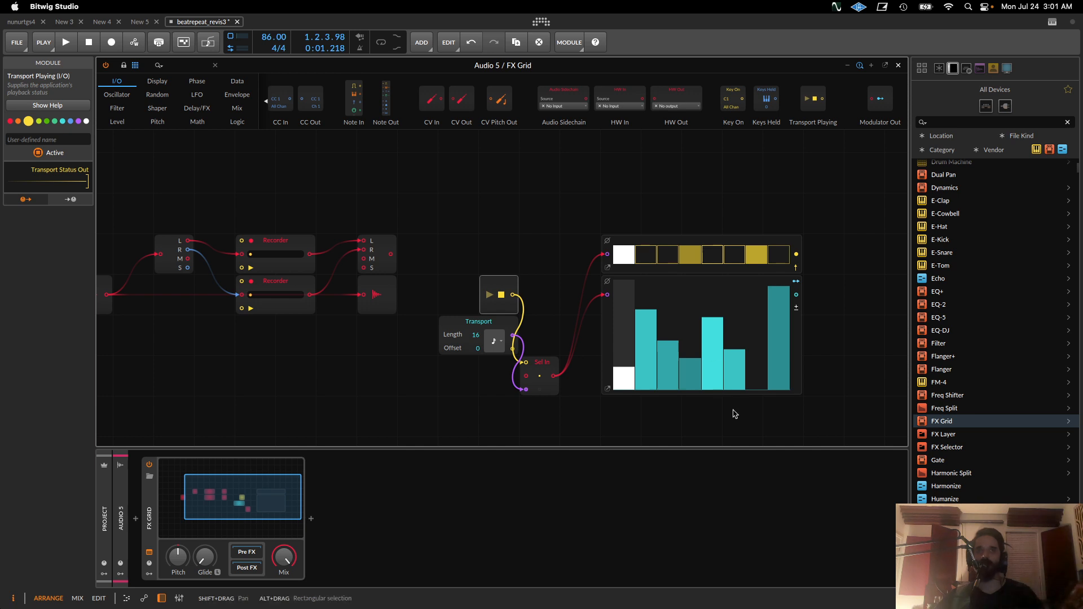
# Connect the Gates output to the record control inputs of both Recorders
pyautogui.scroll(-3, 697, 364)
pyautogui.hscroll(2, 697, 364)
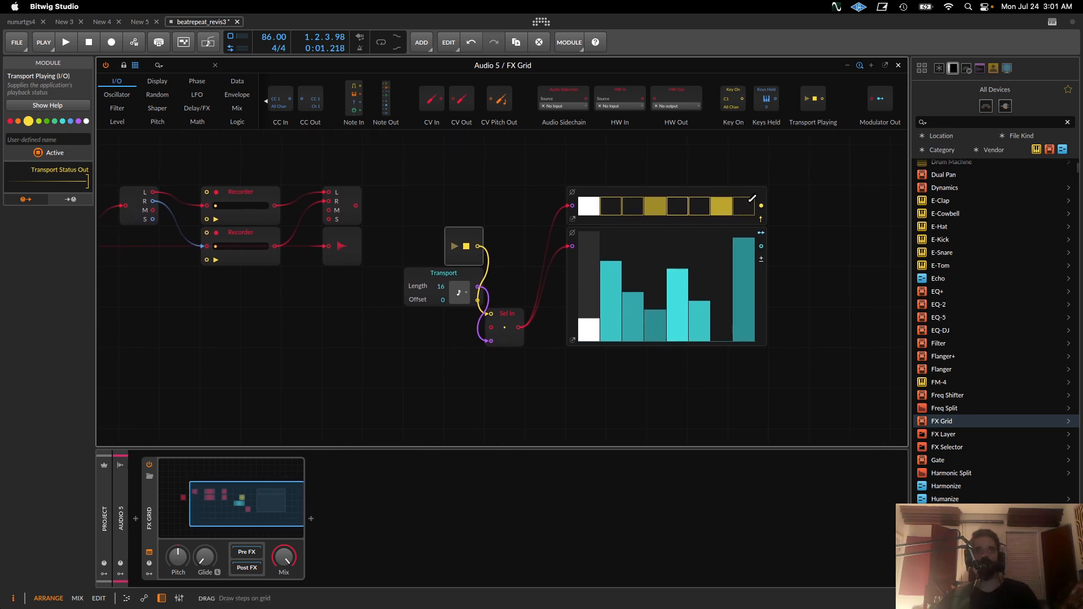
pyautogui.moveTo(761, 205); pyautogui.dragTo(249, 195)
pyautogui.moveTo(761, 205); pyautogui.dragTo(206, 232)
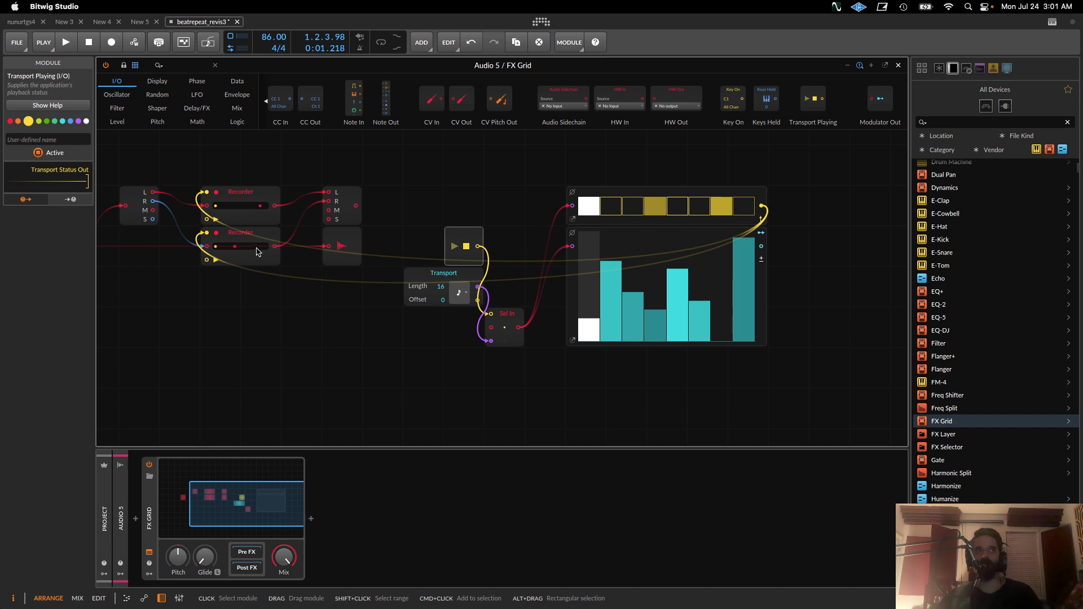
# Insert a Select In module on the Gates output cable, control it with Transport Playing, and test playback
pyautogui.click(232, 109)
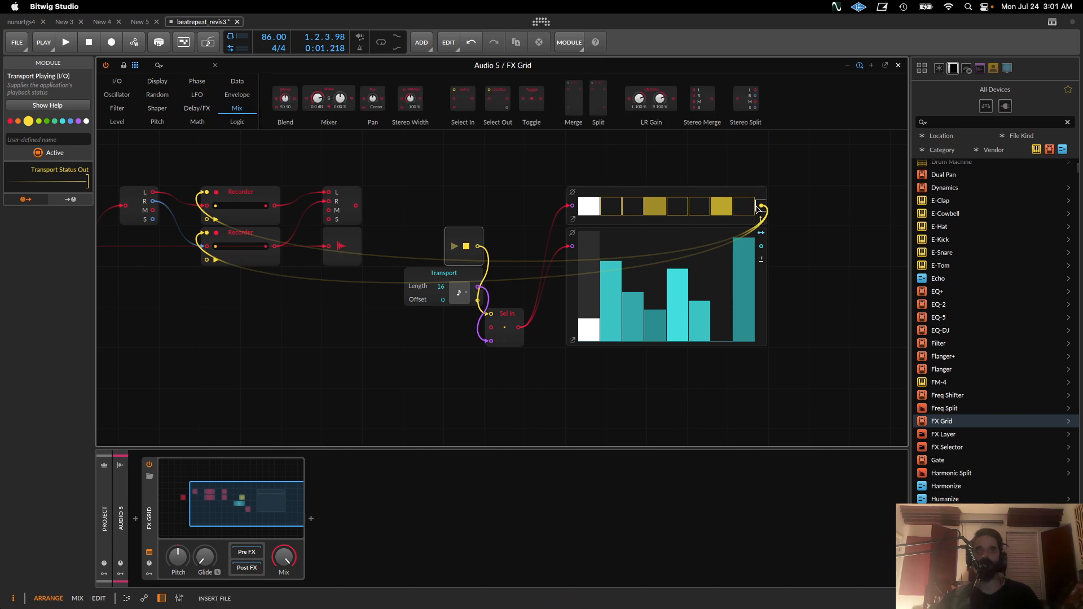
pyautogui.moveTo(462, 99); pyautogui.dragTo(758, 209)
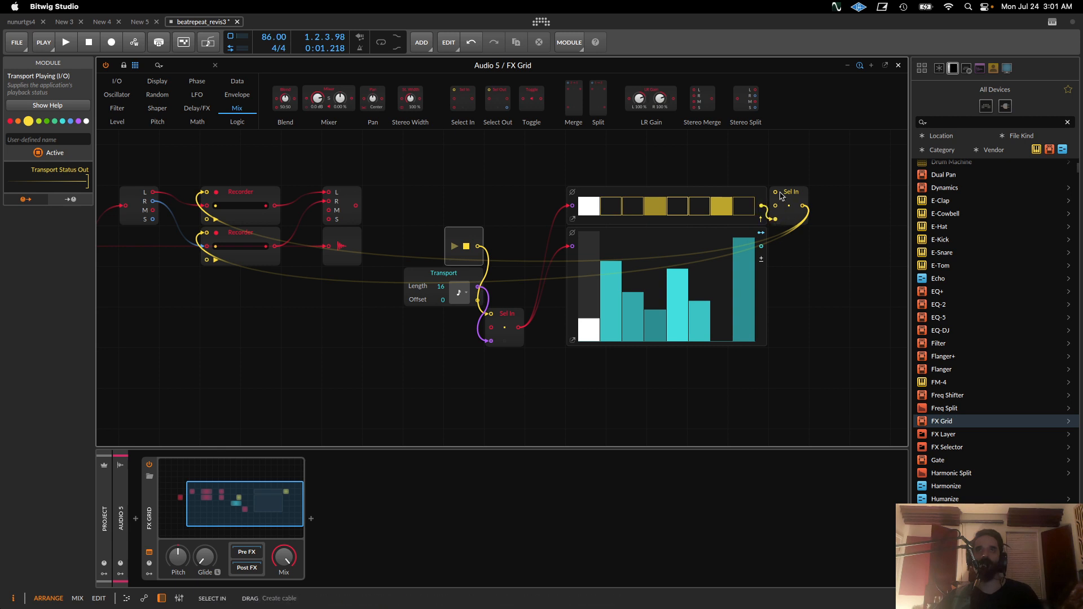
pyautogui.moveTo(775, 192); pyautogui.dragTo(478, 246)
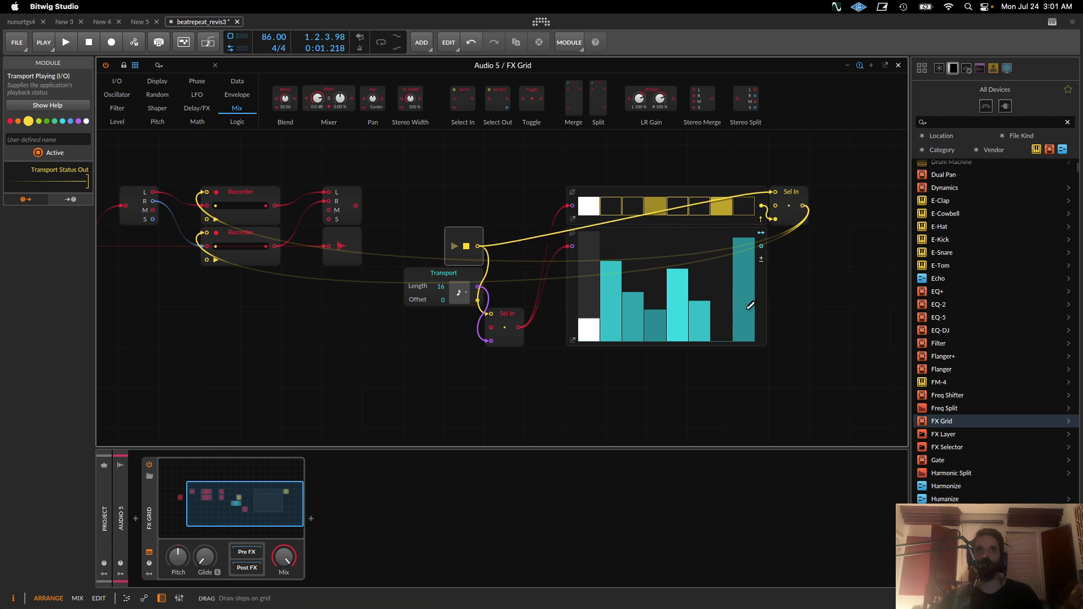
pyautogui.press('space')
pyautogui.press('space')
pyautogui.press('space')
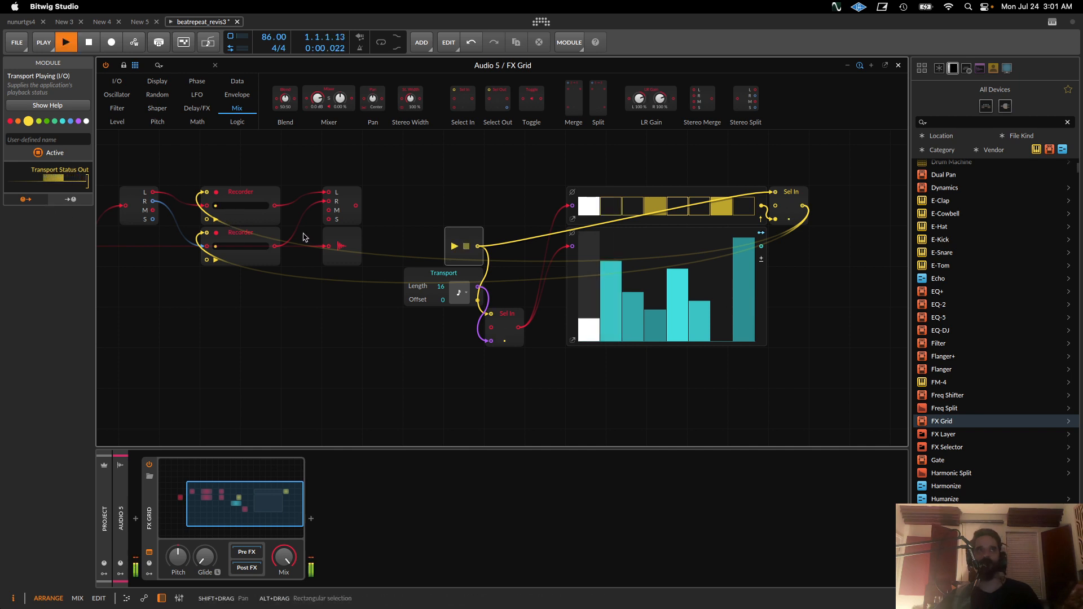
pyautogui.press('space')
# Add a Ø Scaler module in the empty space below the Select In and Steps modules
pyautogui.hscroll(5, 337, 329)
pyautogui.scroll(-3, 337, 329)
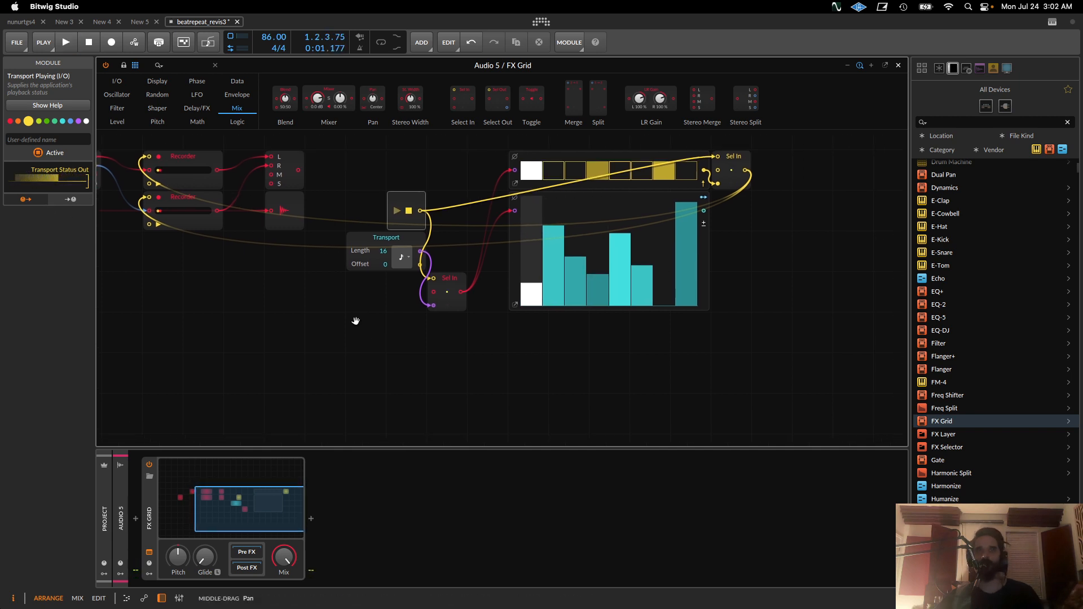
pyautogui.click(492, 265)
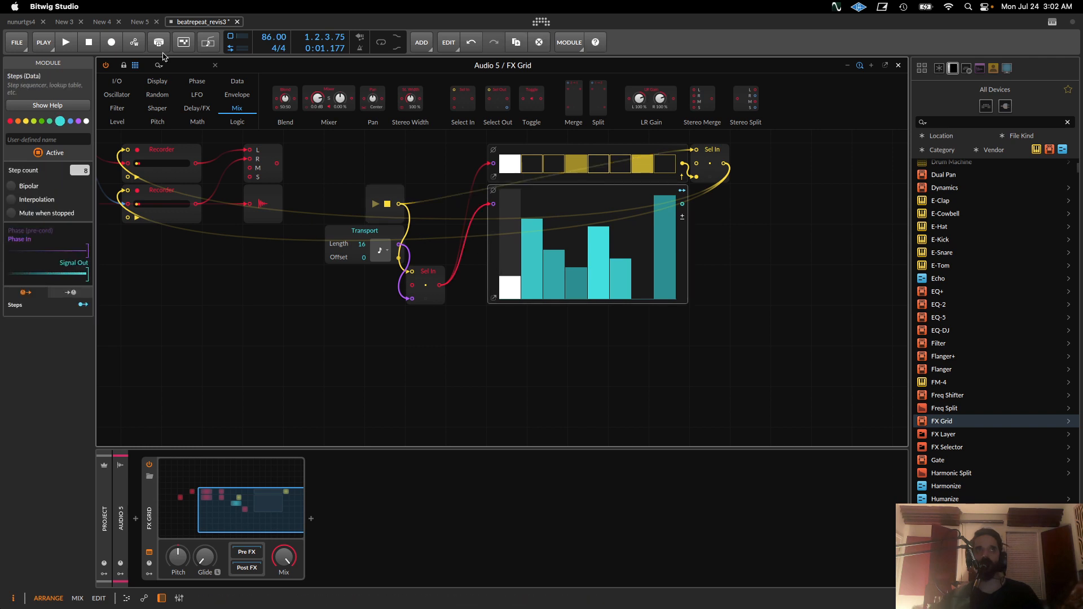
pyautogui.click(197, 81)
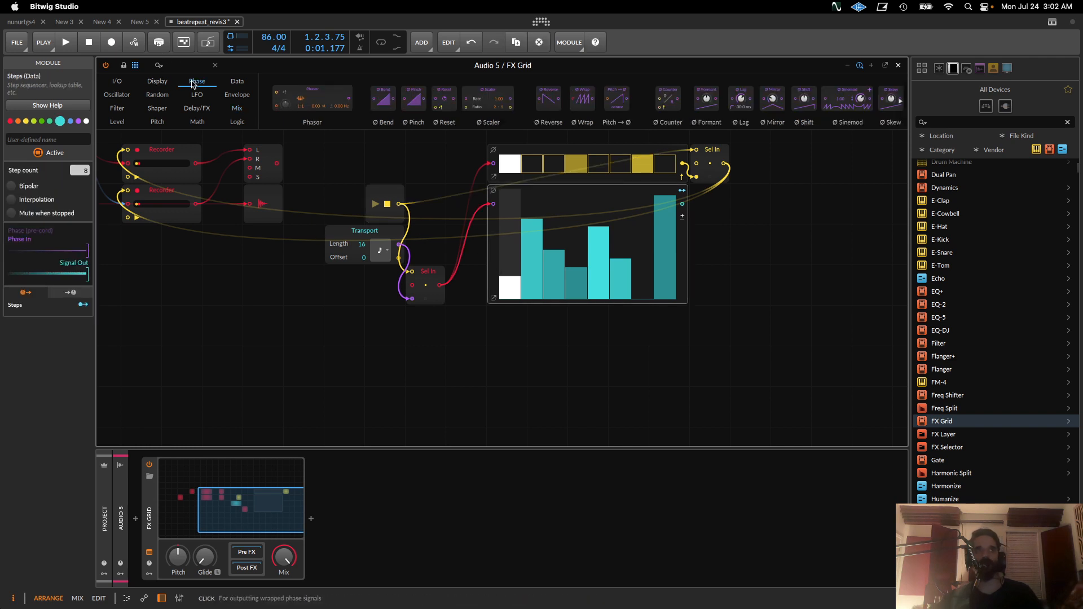
pyautogui.moveTo(491, 97); pyautogui.dragTo(450, 309)
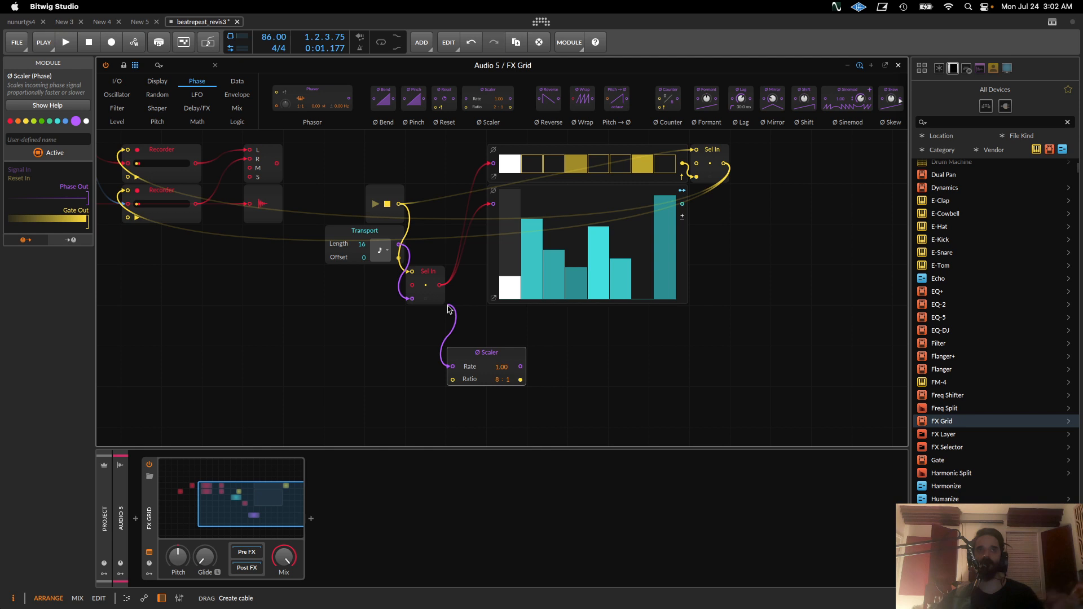
pyautogui.moveTo(448, 306); pyautogui.dragTo(462, 329)
# Draw all Steps values down to zero and connect the phase Select In's output to the Ø Scaler's signal input
pyautogui.moveTo(584, 290)
pyautogui.mouseDown()
pyautogui.moveTo(665, 295)
pyautogui.moveTo(523, 316)
pyautogui.mouseUp()
pyautogui.moveTo(623, 301); pyautogui.dragTo(621, 302)
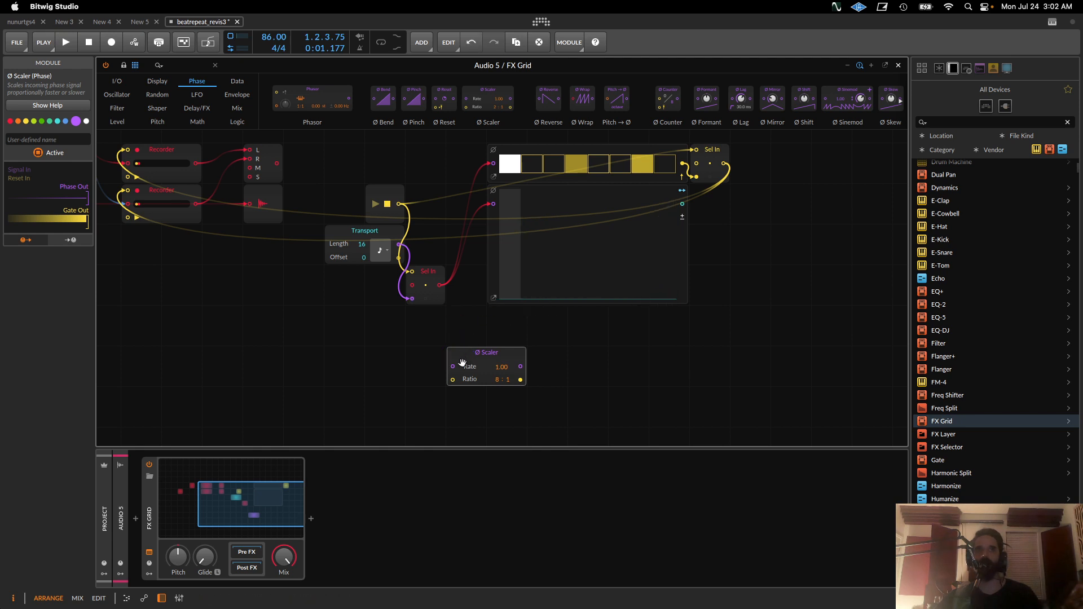
pyautogui.moveTo(443, 319); pyautogui.dragTo(440, 285)
# Add a Merge module beside the Ø Scaler with 8 in ports and Nearest interpolation, and connect the Steps output to its select input
pyautogui.moveTo(496, 335); pyautogui.dragTo(512, 248)
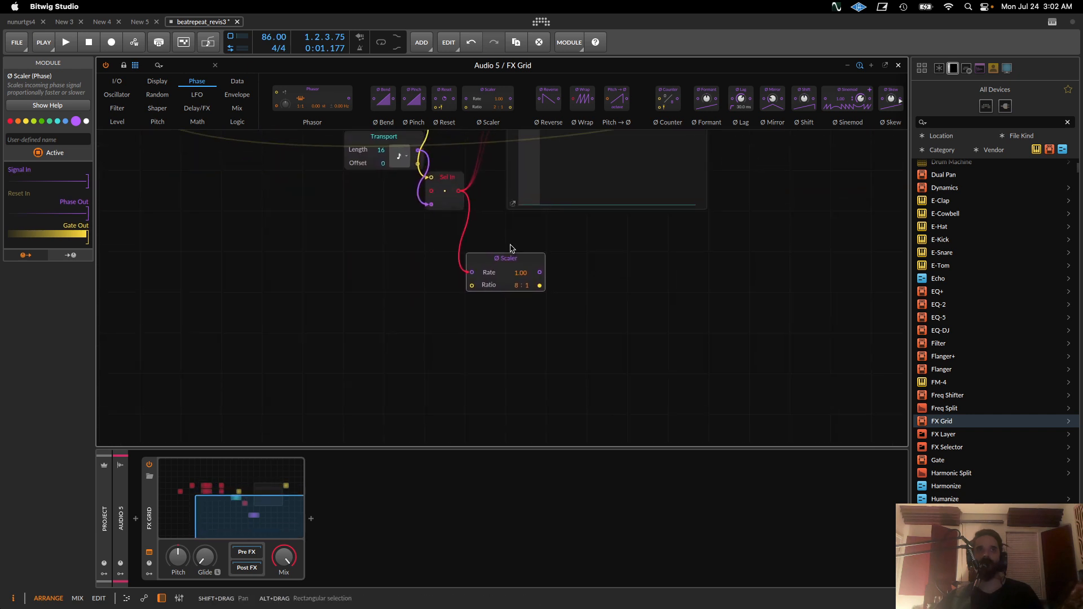
pyautogui.click(234, 109)
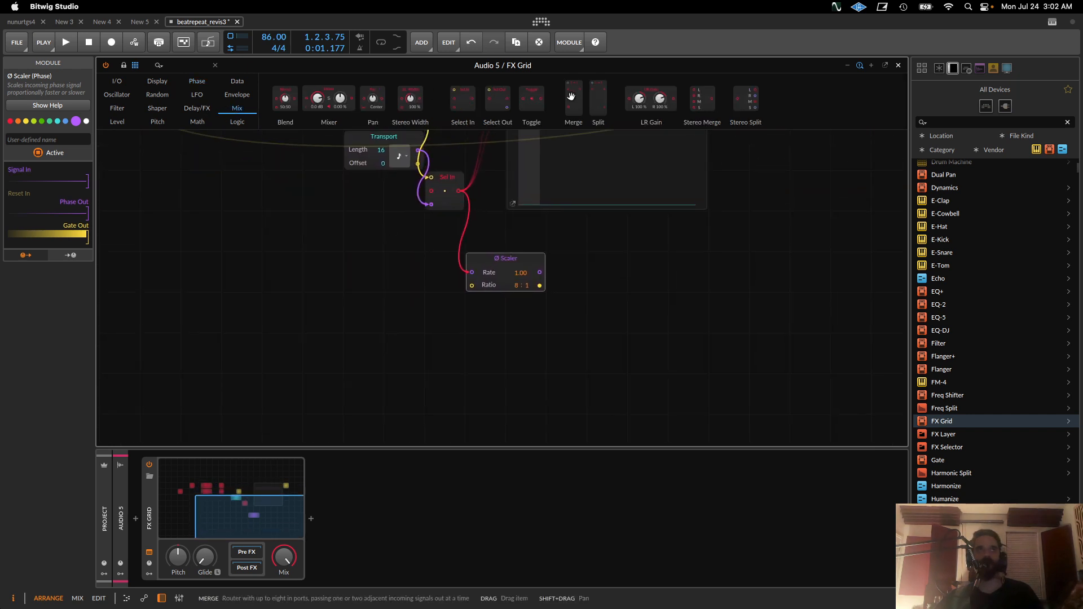
pyautogui.moveTo(574, 99); pyautogui.dragTo(554, 263)
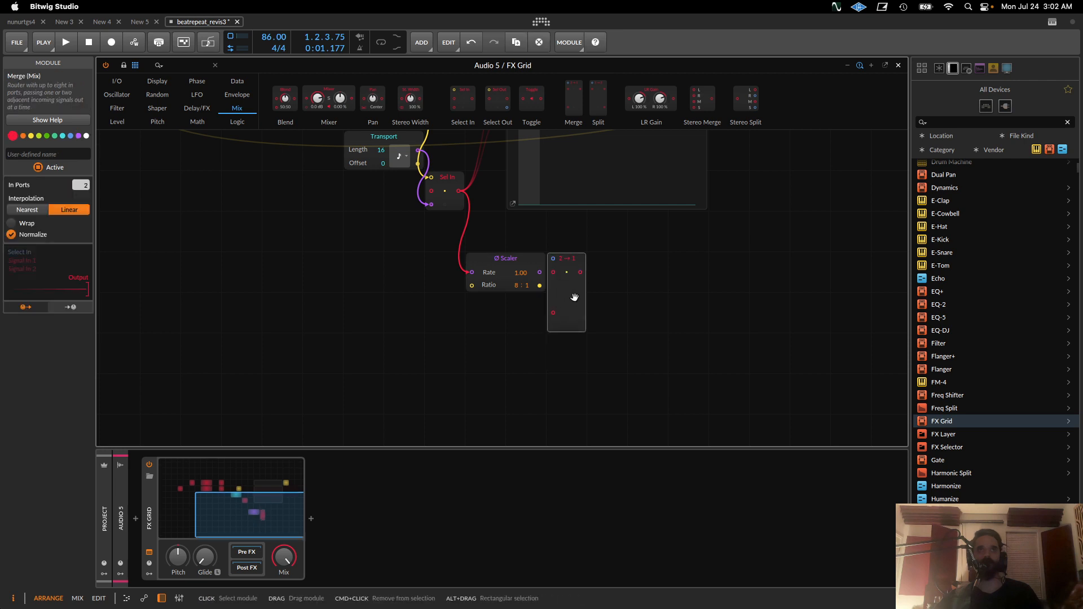
pyautogui.click(36, 211)
pyautogui.moveTo(81, 188); pyautogui.dragTo(81, 152)
pyautogui.scroll(4, 530, 337)
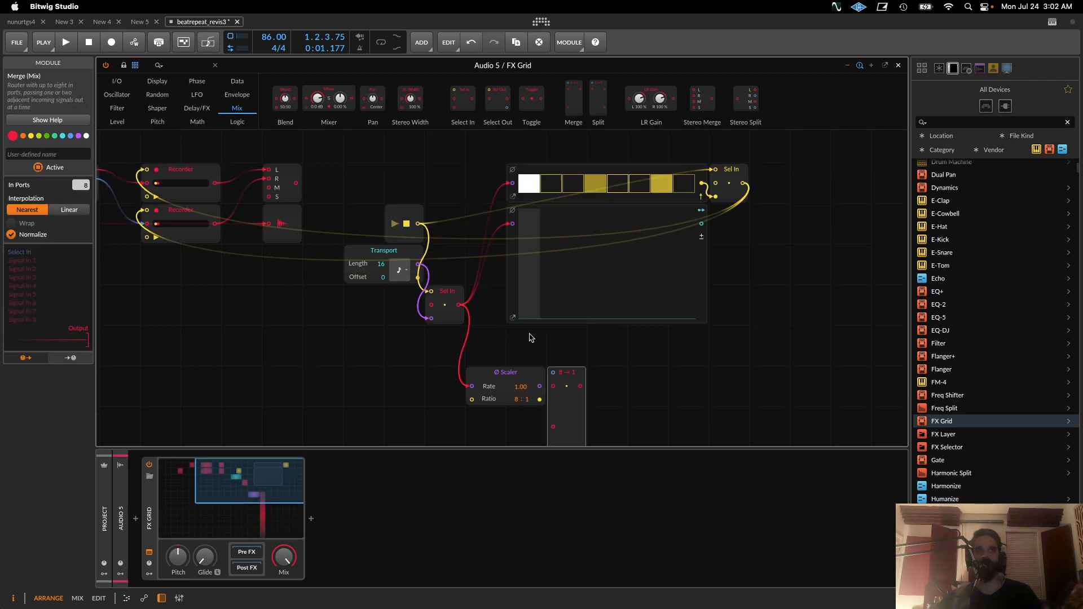
pyautogui.moveTo(554, 373); pyautogui.dragTo(702, 223)
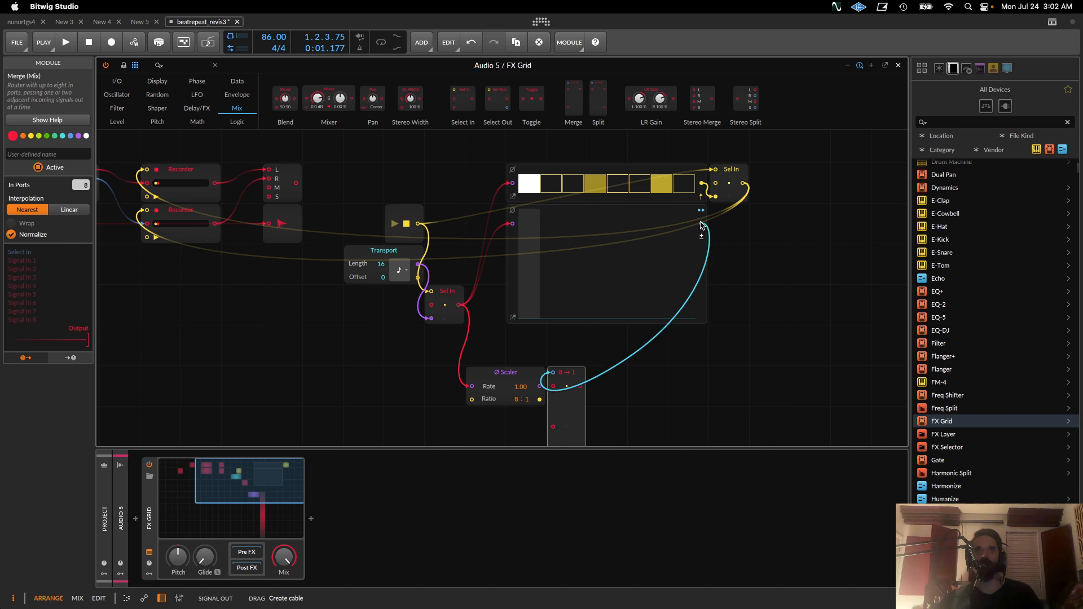
# Duplicate the Ø Scaler, set the copy's ratio to 2:1, and feed its signal input from the first Scaler's phase output
pyautogui.scroll(-3, 589, 315)
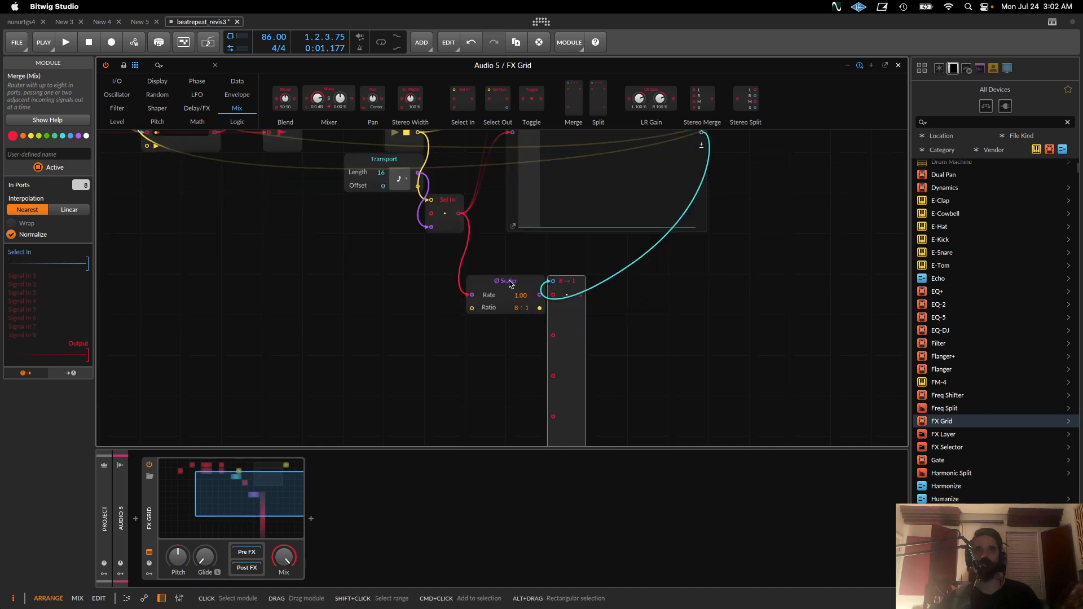
pyautogui.click(510, 282)
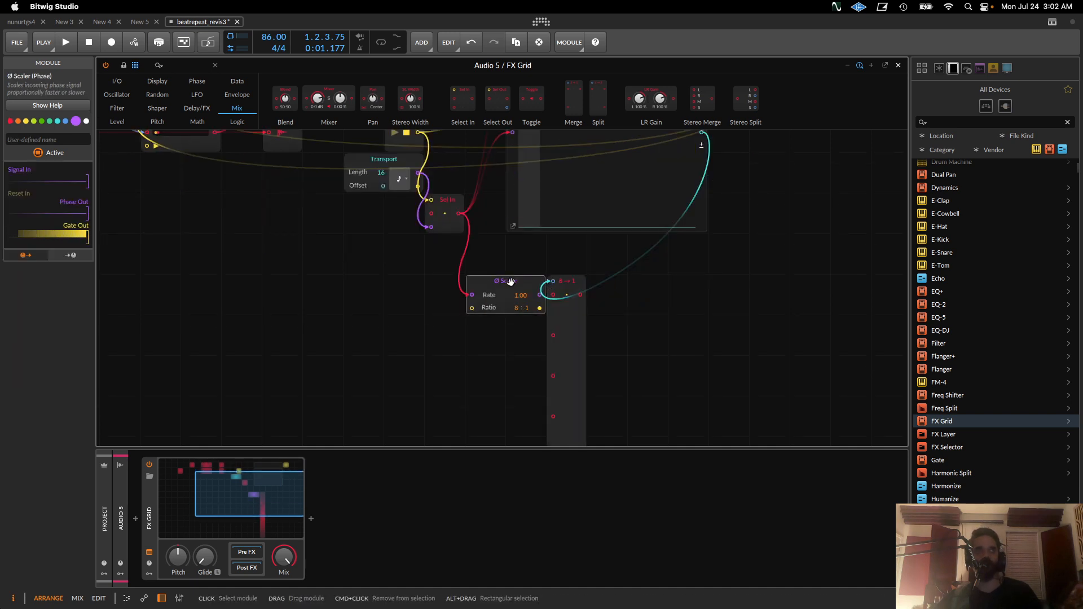
pyautogui.press('super+d')
pyautogui.doubleClick(472, 336)
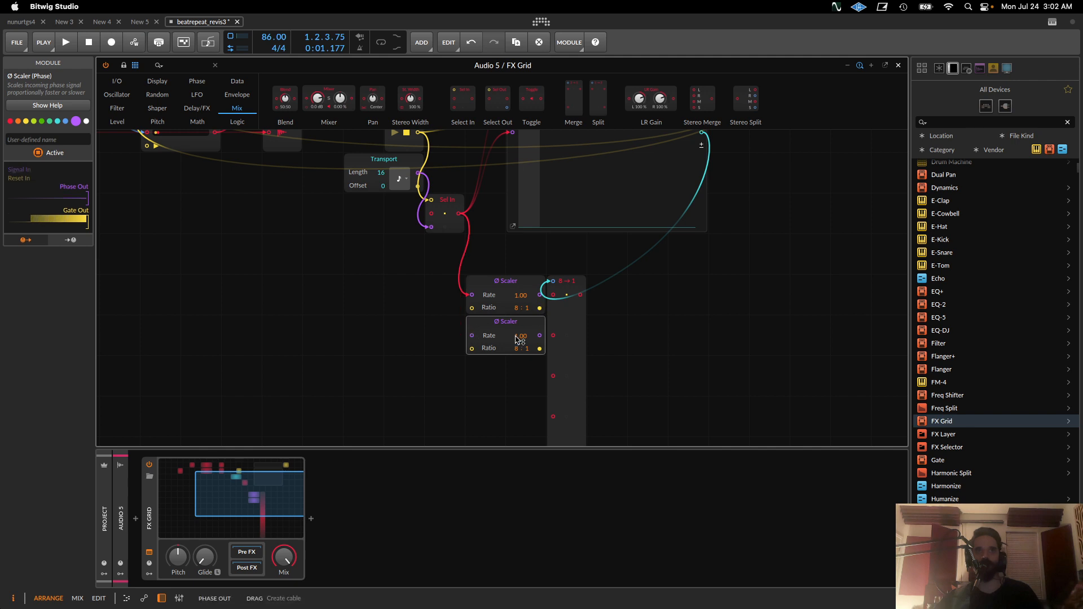
pyautogui.moveTo(522, 348); pyautogui.dragTo(522, 355)
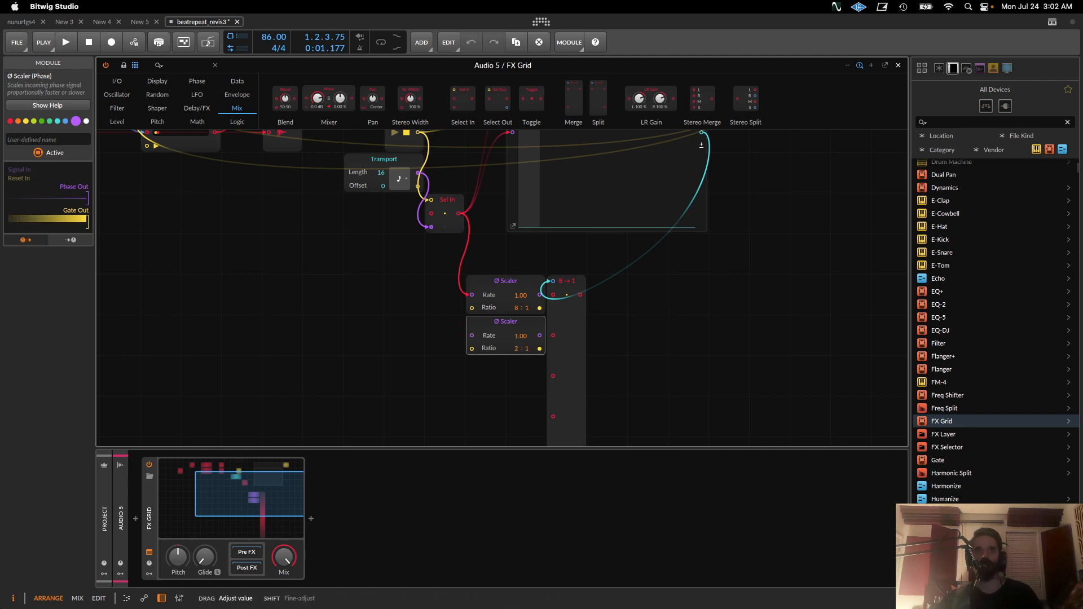
pyautogui.moveTo(529, 320); pyautogui.dragTo(472, 335)
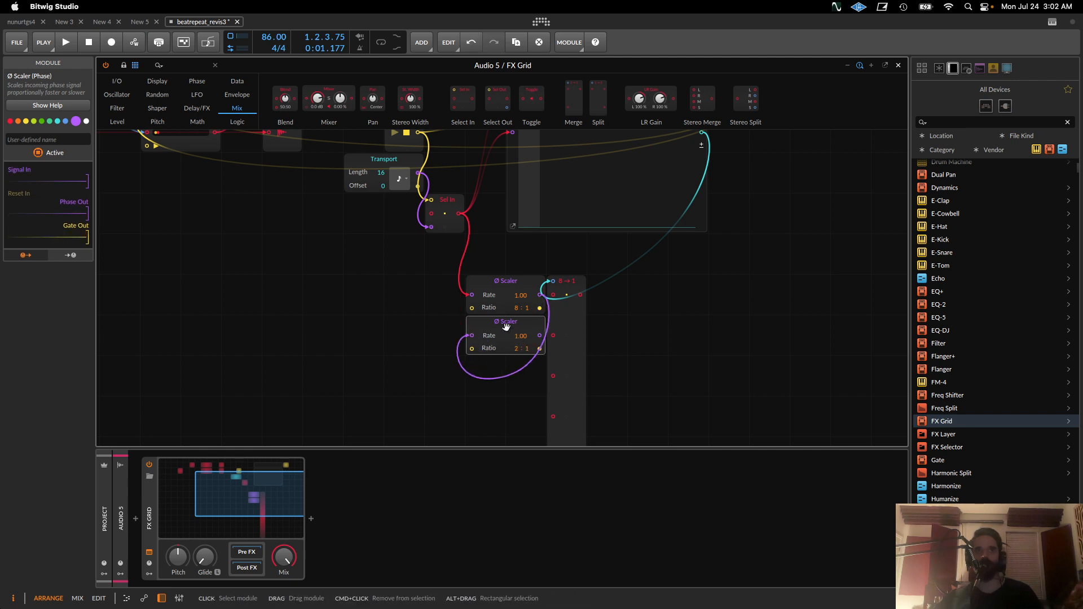
# Duplicate the 2:1 Ø Scaler six times to build a stack of eight Scalers beside the Merge module
pyautogui.press('super+d')
pyautogui.press('super+d')
pyautogui.press('super+d')
pyautogui.press('super+d')
pyautogui.scroll(-3, 508, 331)
pyautogui.press('super+d')
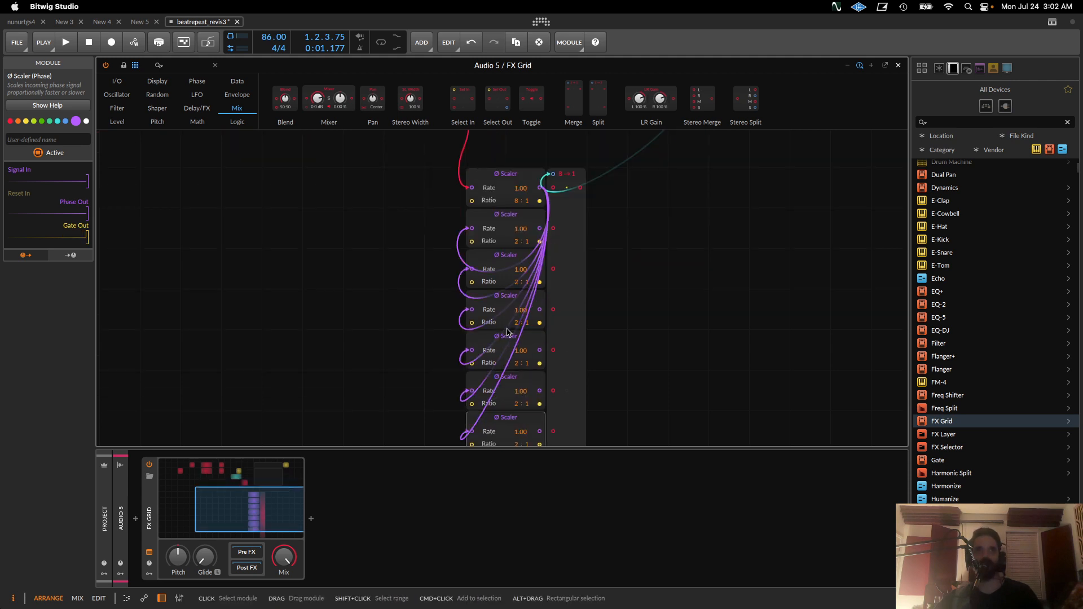
pyautogui.press('super+d')
pyautogui.press('super+minus')
pyautogui.press('super+plus')
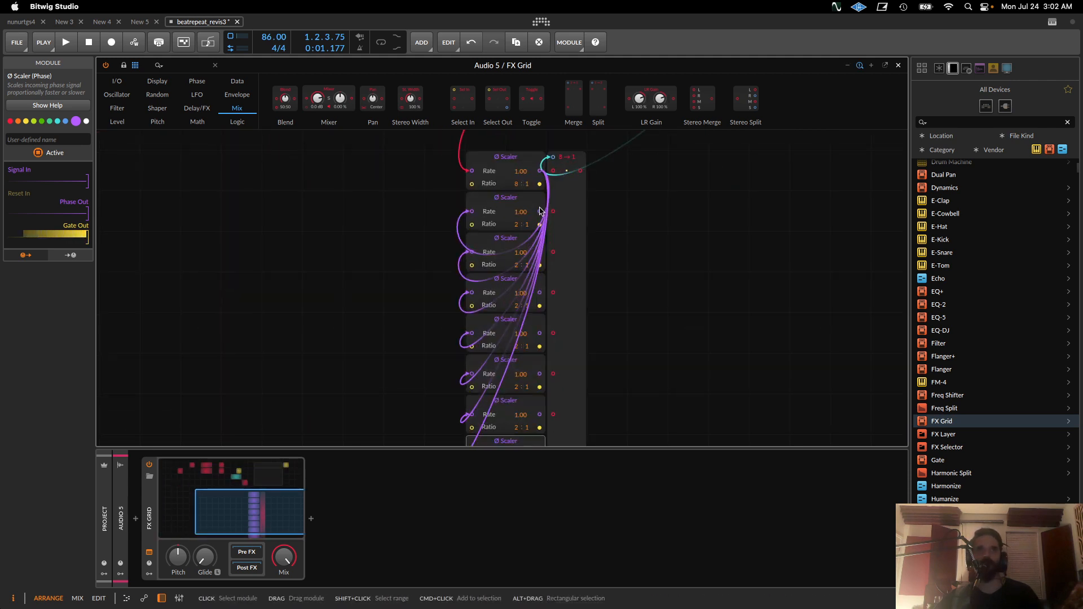
# Chain the duplicated Ø Scalers by connecting each one's phase output to the signal input of the Scaler below it
pyautogui.moveTo(491, 244); pyautogui.dragTo(473, 253)
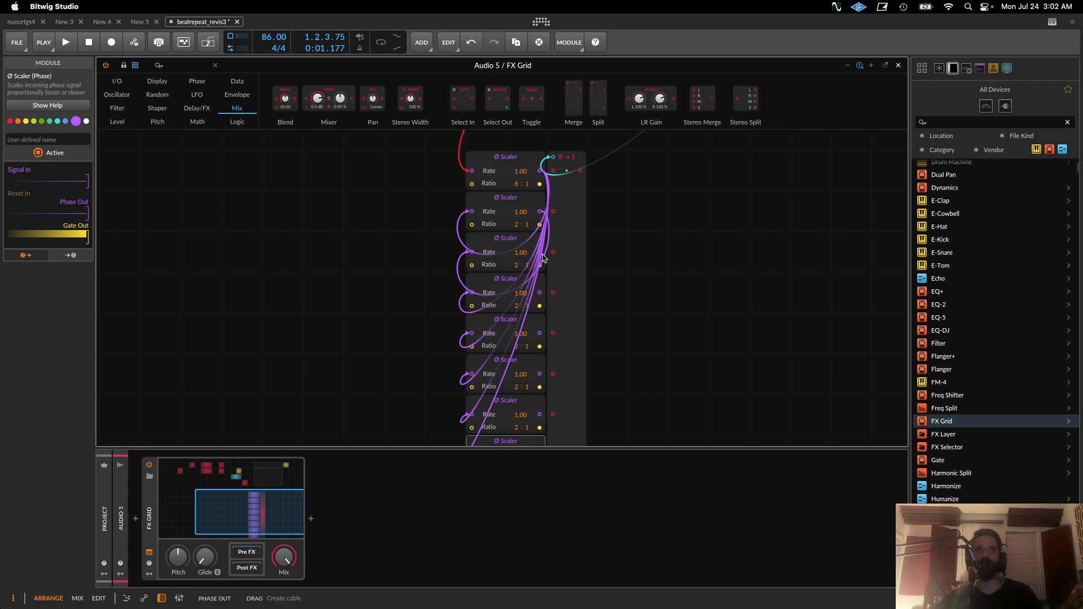
pyautogui.moveTo(540, 252); pyautogui.dragTo(472, 293)
pyautogui.moveTo(540, 293); pyautogui.dragTo(472, 334)
pyautogui.moveTo(498, 387); pyautogui.dragTo(473, 374)
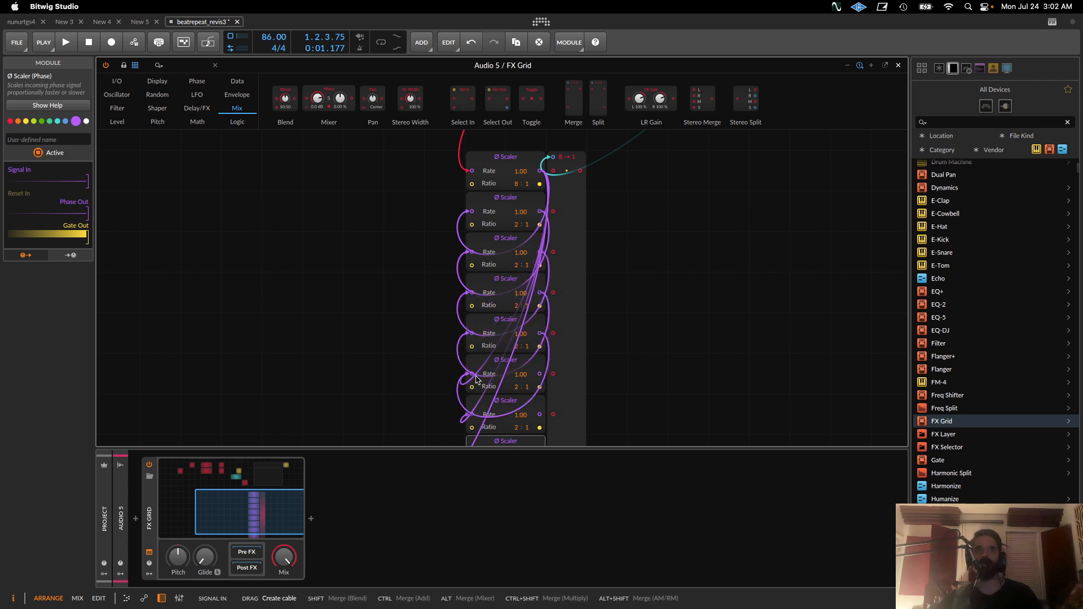
pyautogui.moveTo(540, 374); pyautogui.dragTo(474, 422)
pyautogui.scroll(-2, 508, 417)
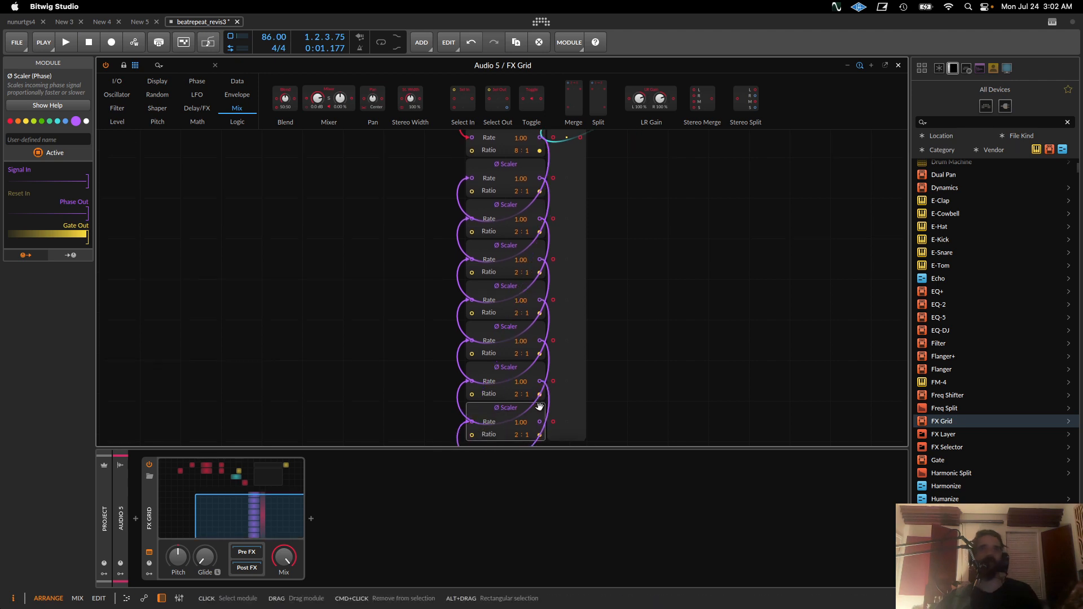
# Connect the phase outputs of all eight Ø Scalers to the matching signal inputs of the Merge module
pyautogui.scroll(10, 553, 335)
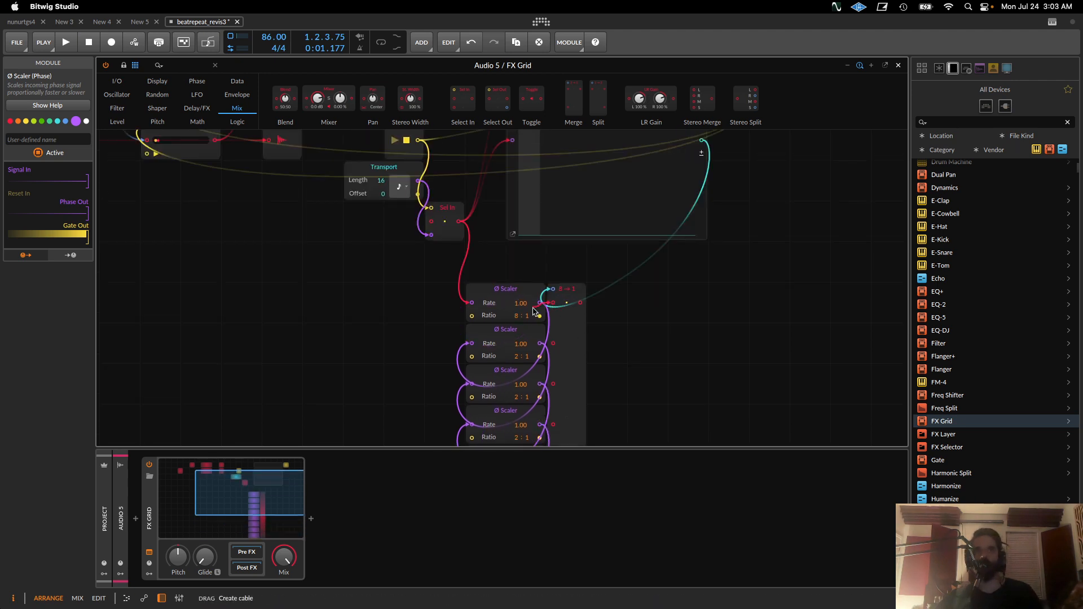
pyautogui.moveTo(547, 345); pyautogui.dragTo(553, 343)
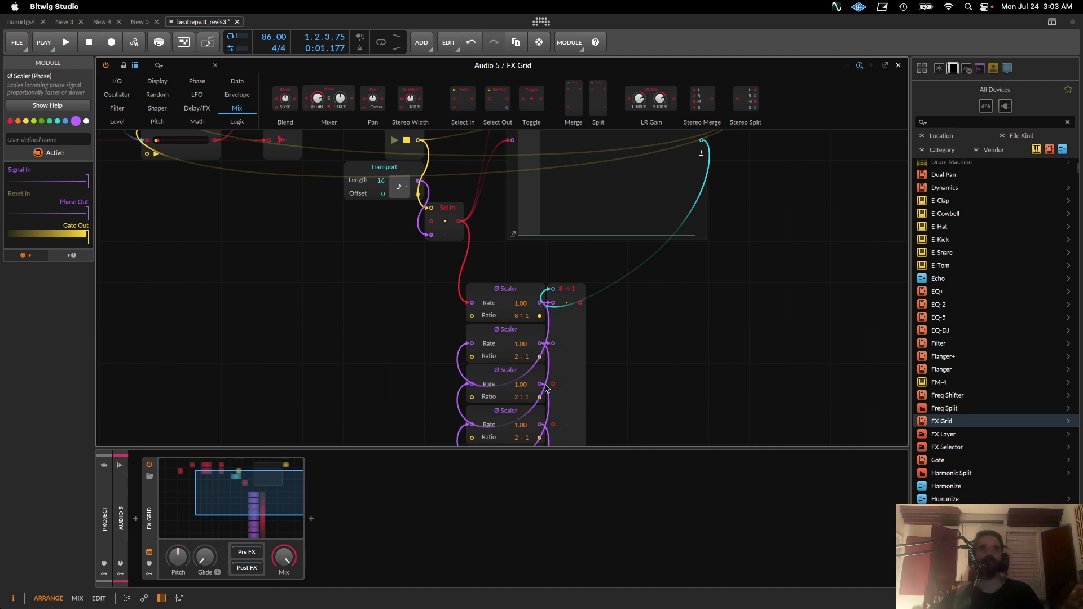
pyautogui.moveTo(540, 384); pyautogui.dragTo(553, 384)
pyautogui.moveTo(539, 425); pyautogui.dragTo(552, 424)
pyautogui.scroll(-2, 584, 415)
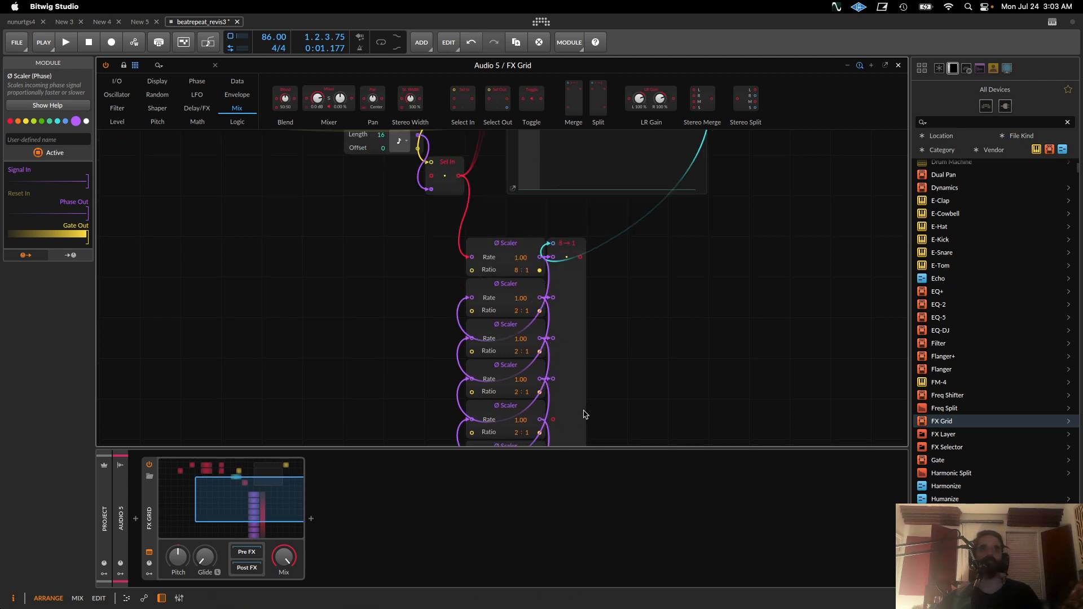
pyautogui.scroll(-2, 557, 417)
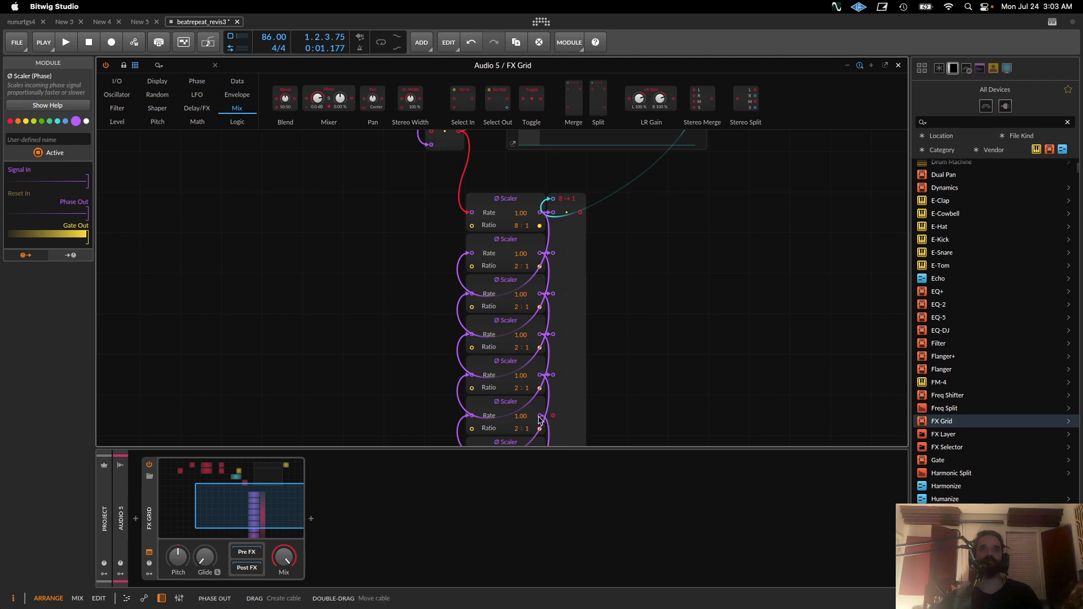
pyautogui.scroll(-2, 544, 417)
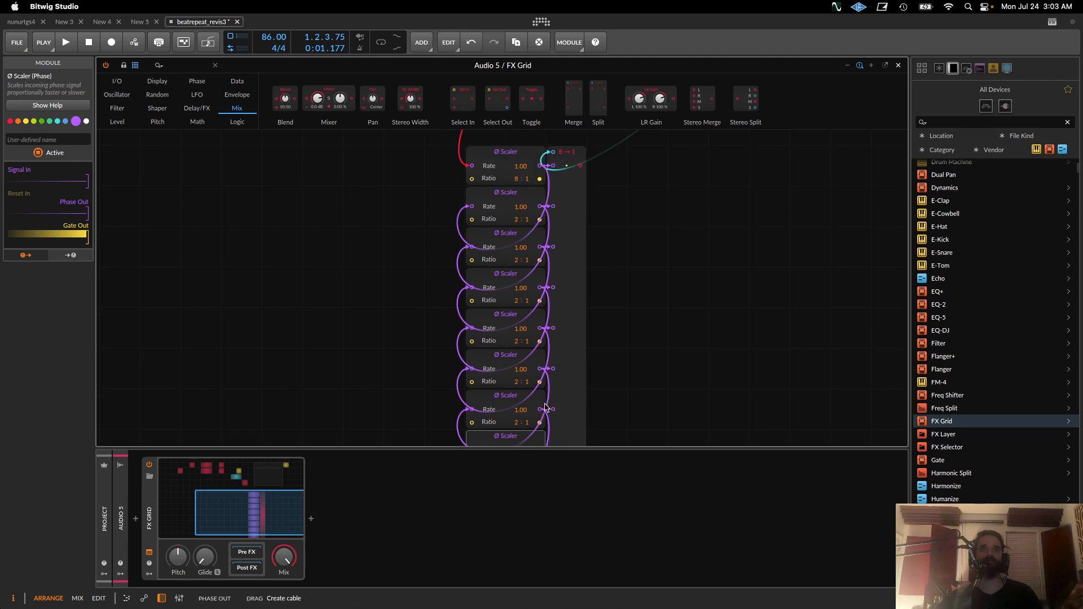
# Add a second Gates sequencer to the right of the Merge module and widen it to about three times its width
pyautogui.scroll(10, 561, 344)
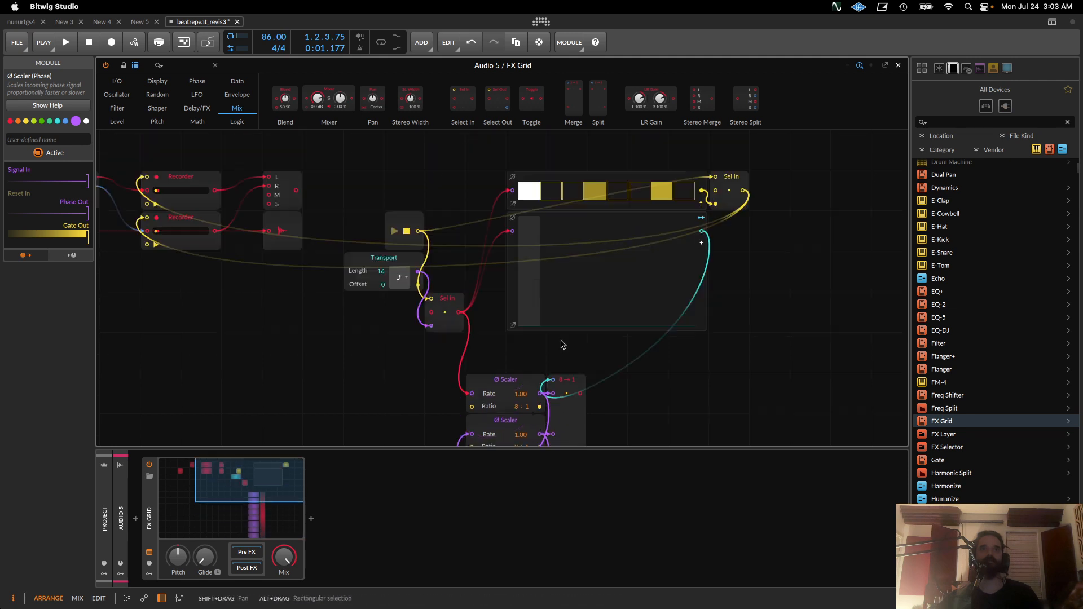
pyautogui.scroll(-2, 558, 348)
pyautogui.click(566, 372)
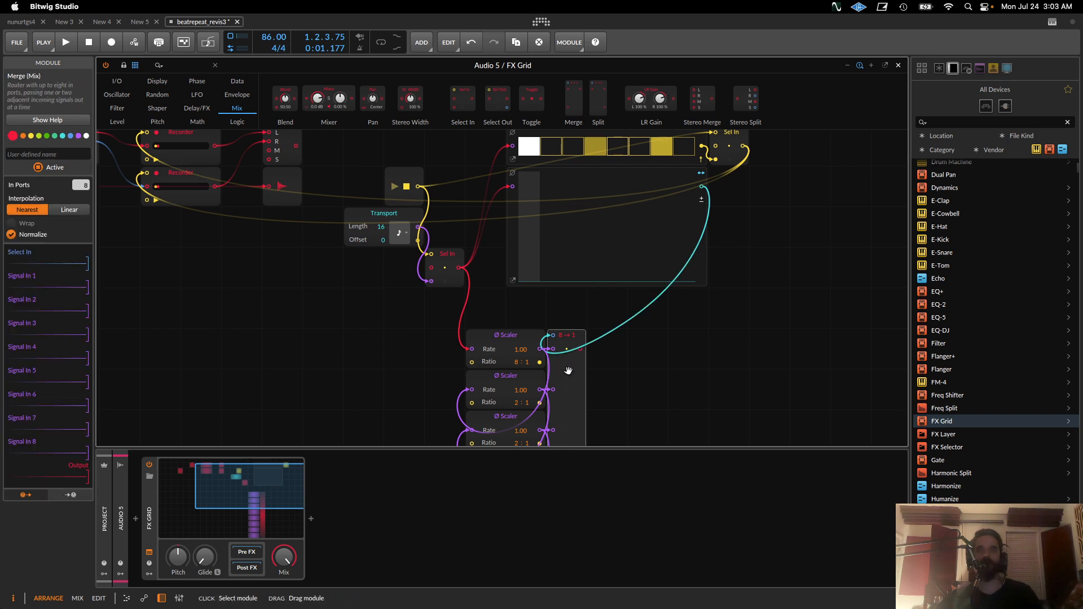
pyautogui.click(157, 81)
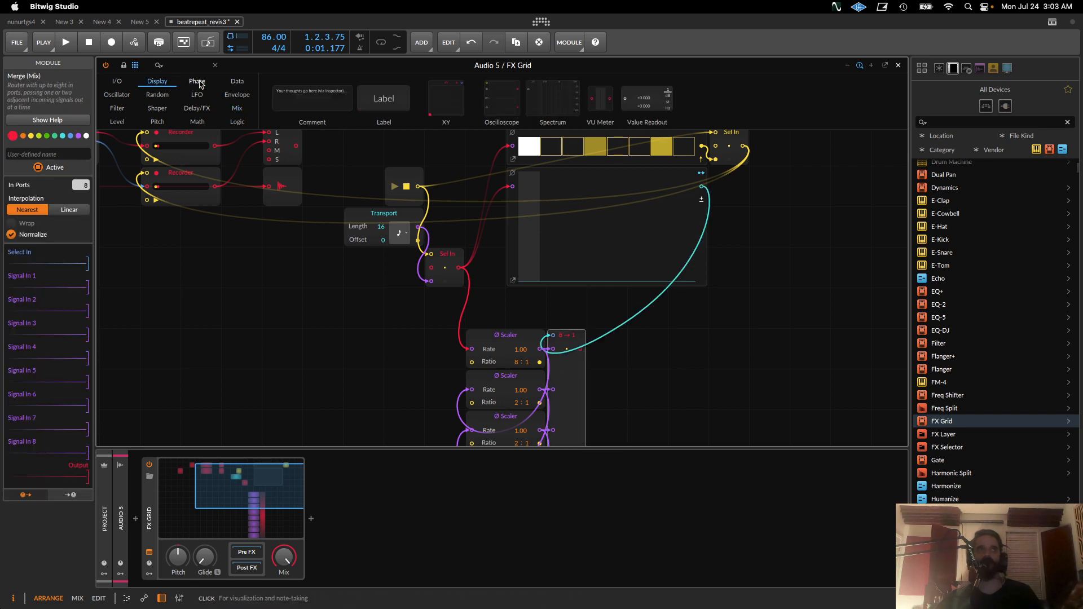
pyautogui.click(237, 80)
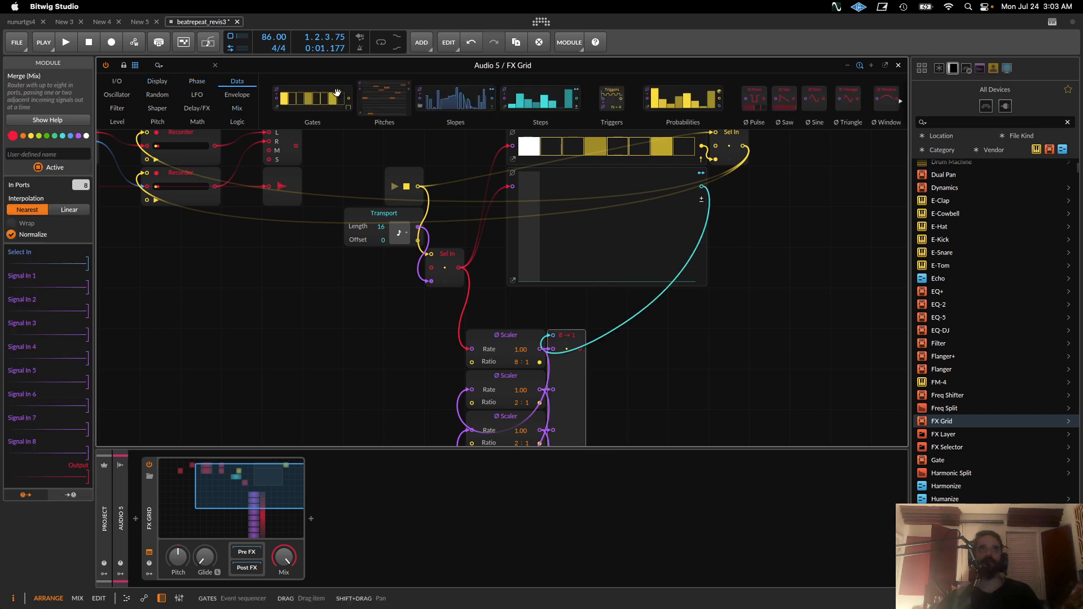
pyautogui.moveTo(312, 99); pyautogui.dragTo(649, 337)
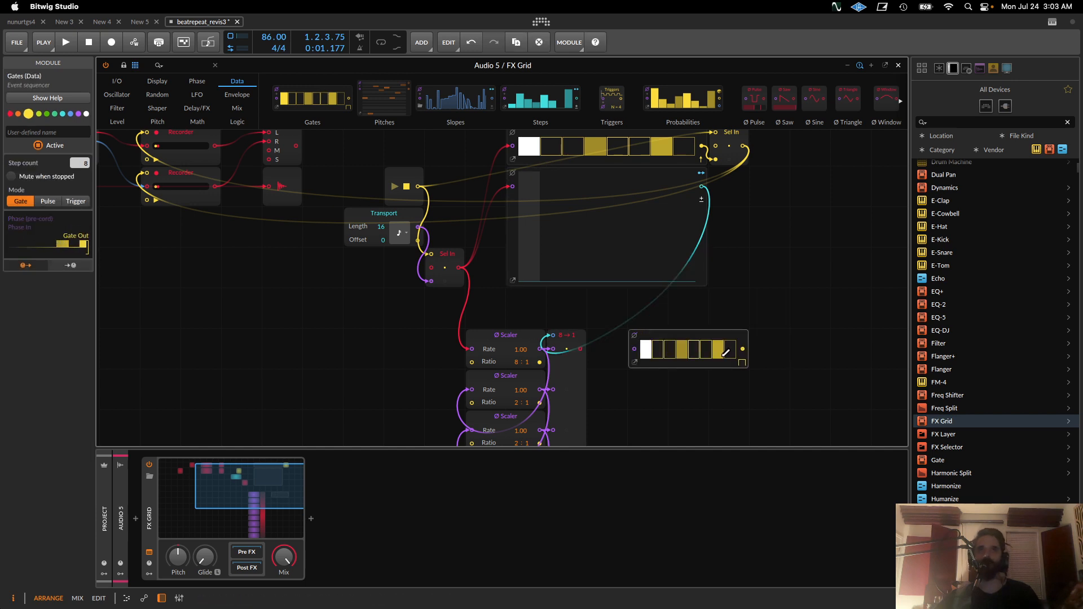
pyautogui.moveTo(729, 360); pyautogui.dragTo(873, 362)
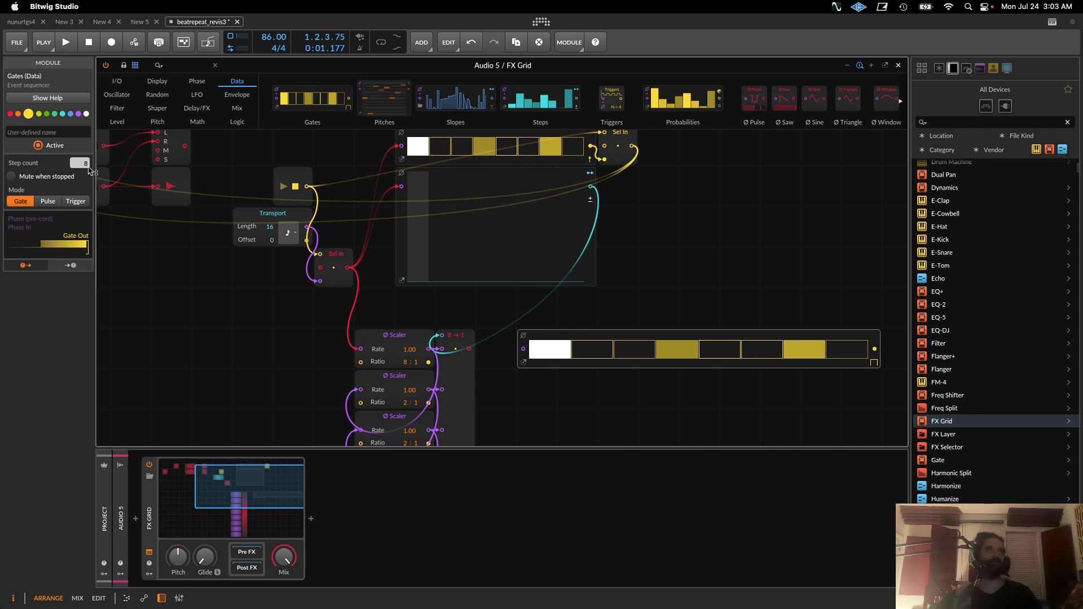
# Set the new Gates sequencer to 64 steps with the steps drawn on, and connect the Merge output to its phase input
pyautogui.moveTo(84, 164); pyautogui.dragTo(84, 113)
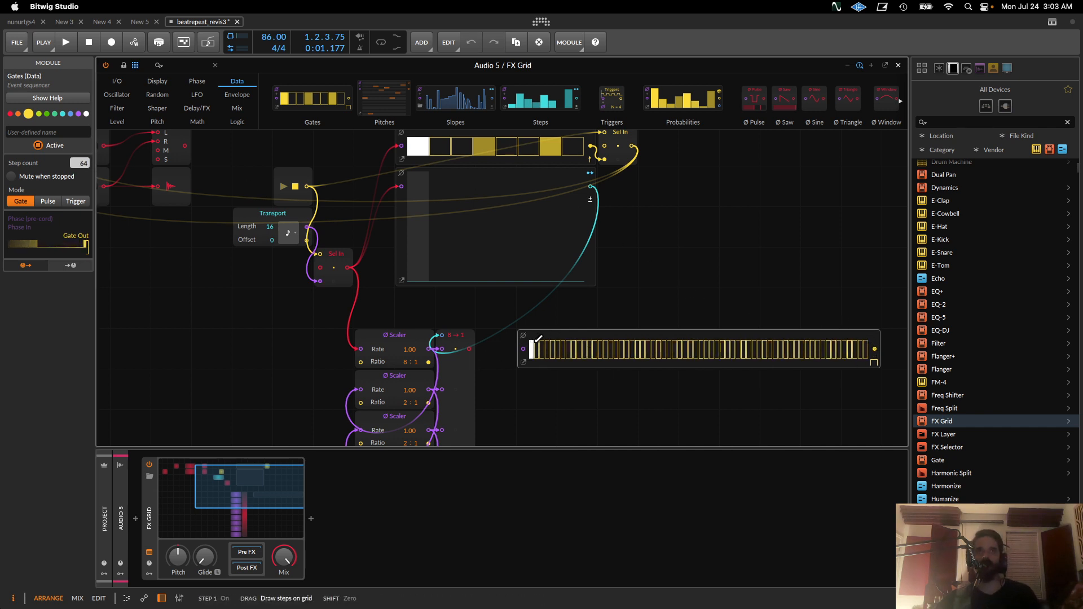
pyautogui.moveTo(530, 349)
pyautogui.mouseDown()
pyautogui.moveTo(844, 346)
pyautogui.moveTo(862, 335)
pyautogui.mouseUp()
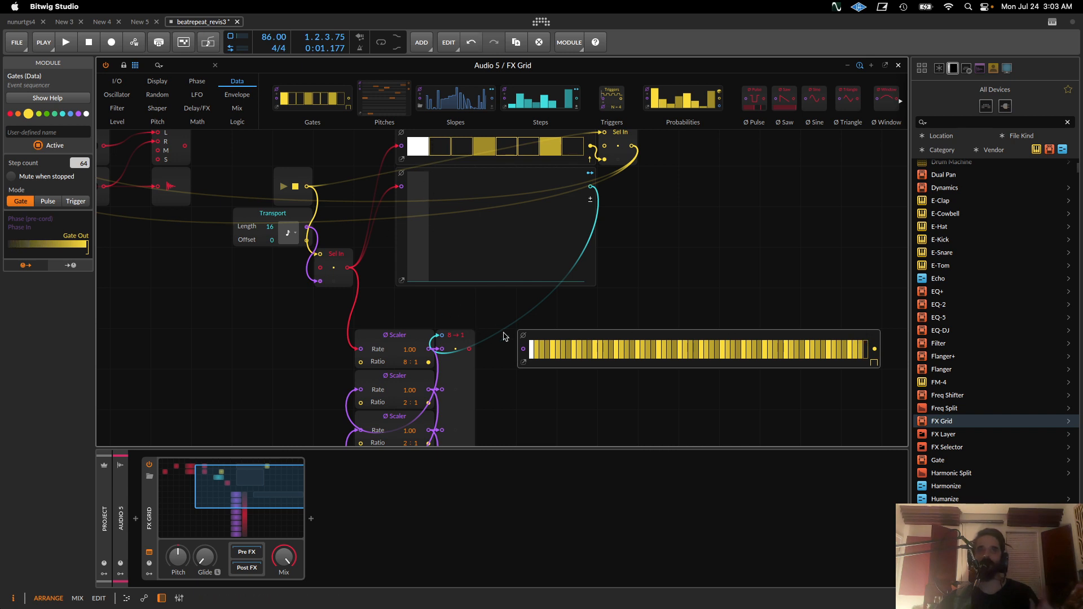
pyautogui.moveTo(523, 349); pyautogui.dragTo(470, 351)
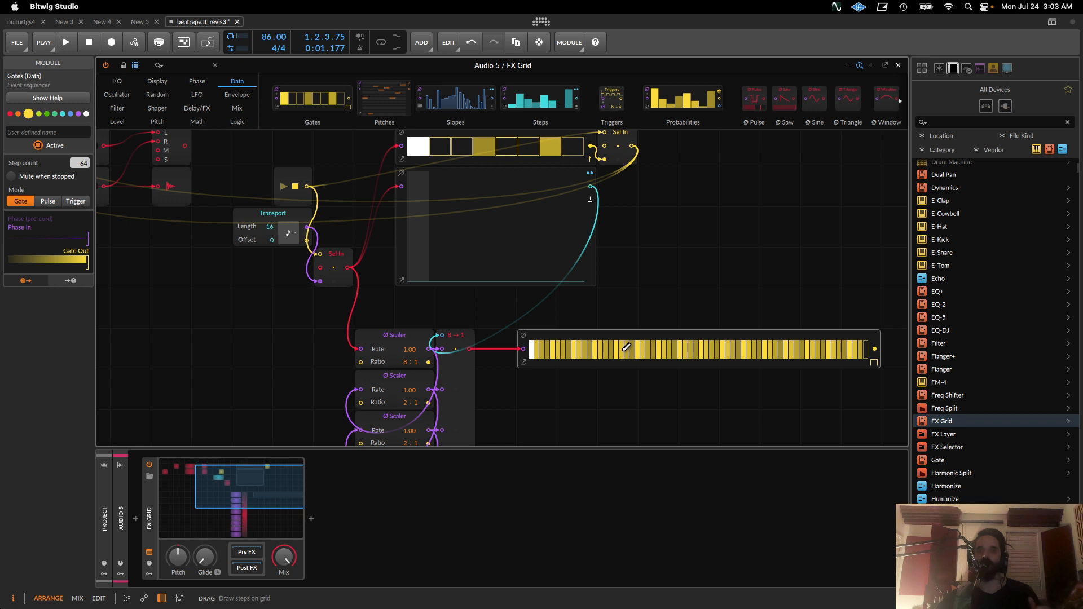
pyautogui.moveTo(782, 335); pyautogui.dragTo(692, 399)
pyautogui.scroll(-3, 768, 333)
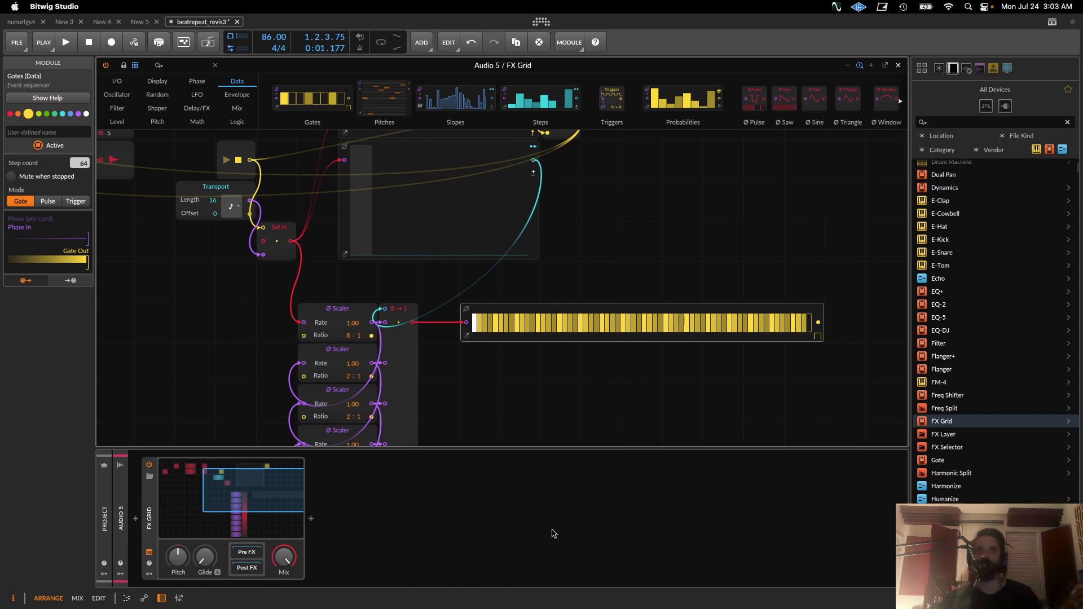
pyautogui.scroll(-3, 568, 423)
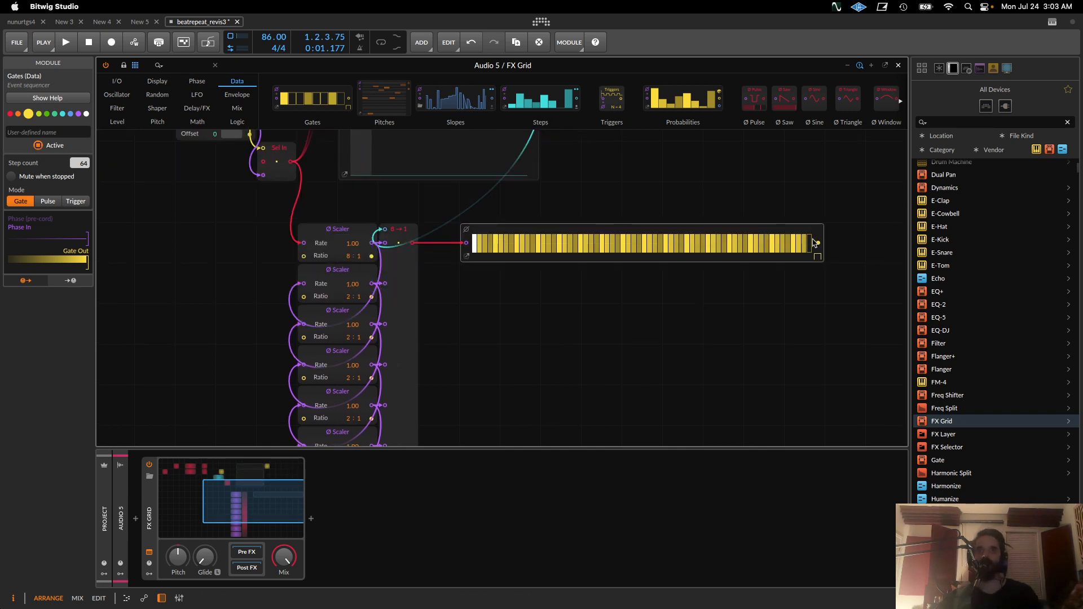
pyautogui.moveTo(674, 242); pyautogui.dragTo(808, 232)
pyautogui.moveTo(740, 241)
pyautogui.mouseDown()
pyautogui.moveTo(677, 235)
pyautogui.moveTo(773, 233)
pyautogui.mouseUp()
pyautogui.moveTo(680, 234); pyautogui.dragTo(797, 233)
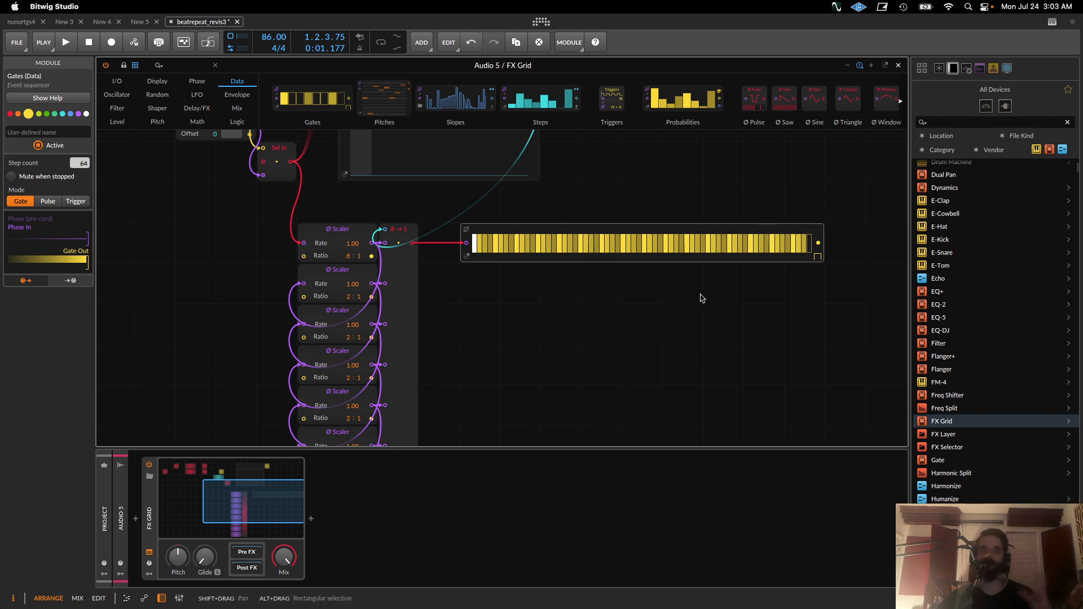
# Connect the 64-step Gates output to the play trigger inputs of both Recorders
pyautogui.scroll(3, 699, 297)
pyautogui.scroll(-5, 601, 302)
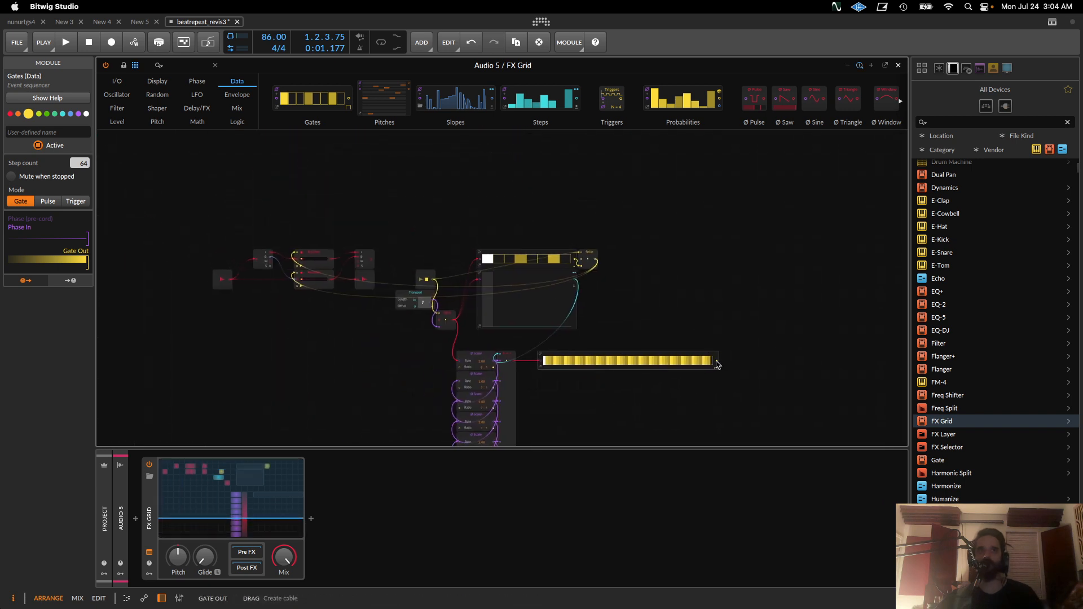
pyautogui.moveTo(716, 361)
pyautogui.mouseDown()
pyautogui.moveTo(296, 264)
pyautogui.moveTo(469, 368)
pyautogui.moveTo(718, 389)
pyautogui.moveTo(719, 366)
pyautogui.mouseUp()
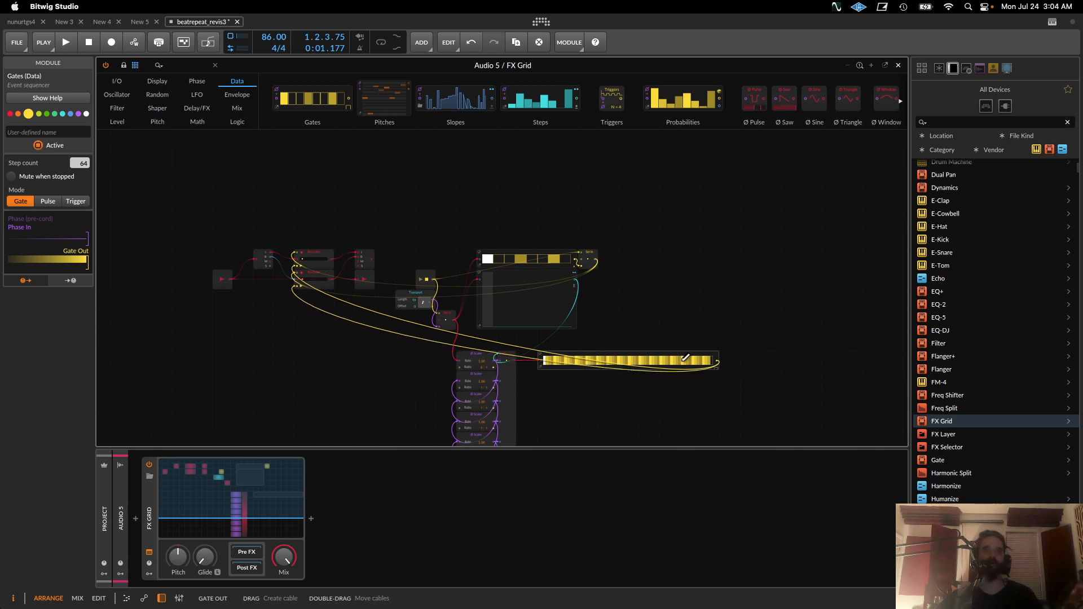
pyautogui.scroll(3, 505, 291)
pyautogui.moveTo(479, 367); pyautogui.dragTo(511, 389)
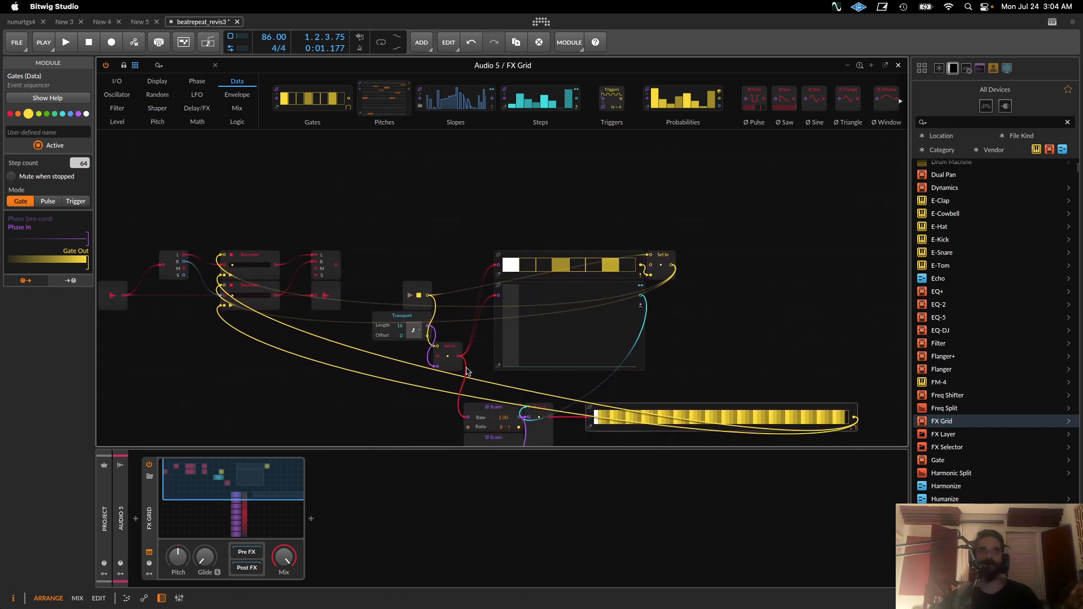
# Move the Audio Out module up clear of the Stereo Merge, and add a ≥ comparator with its first input fed by the Steps output
pyautogui.moveTo(319, 292); pyautogui.dragTo(389, 216)
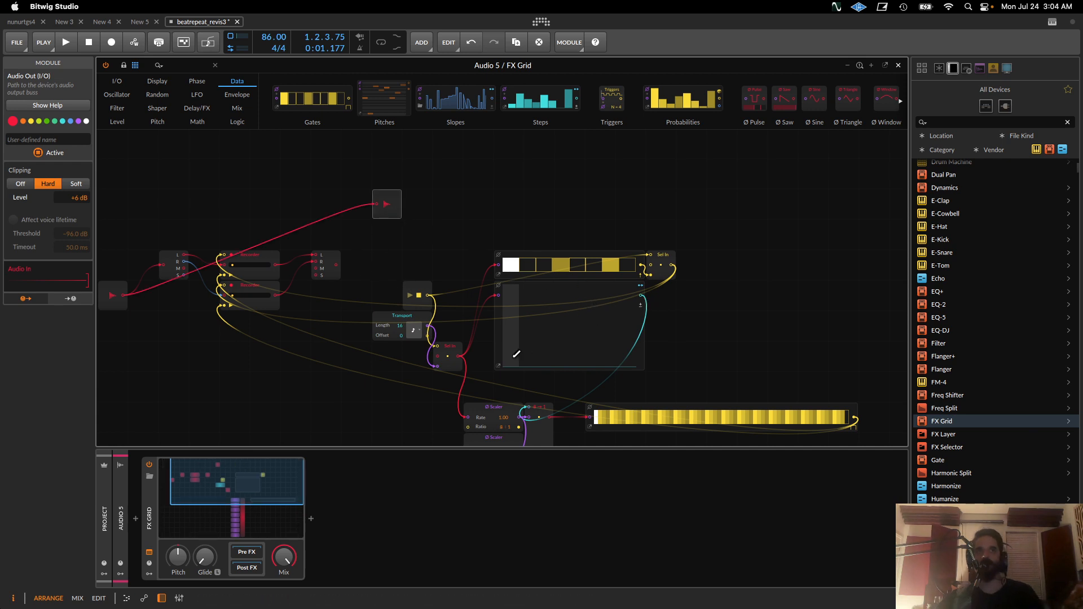
pyautogui.moveTo(511, 363)
pyautogui.mouseDown()
pyautogui.moveTo(512, 406)
pyautogui.moveTo(605, 402)
pyautogui.moveTo(535, 397)
pyautogui.mouseUp()
pyautogui.click(237, 127)
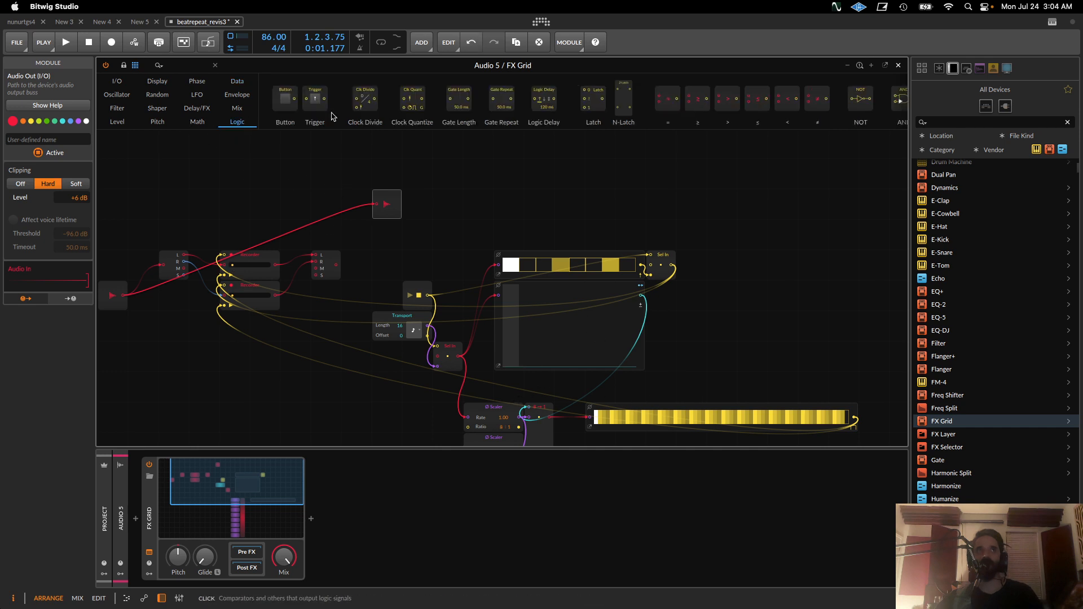
pyautogui.moveTo(691, 100); pyautogui.dragTo(752, 295)
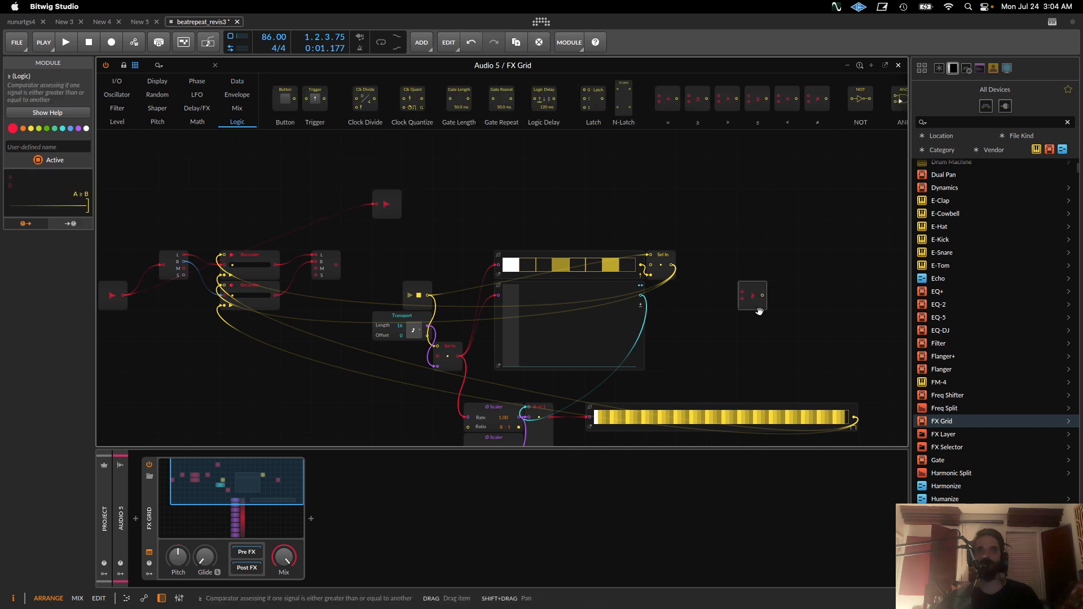
pyautogui.moveTo(641, 294); pyautogui.dragTo(742, 293)
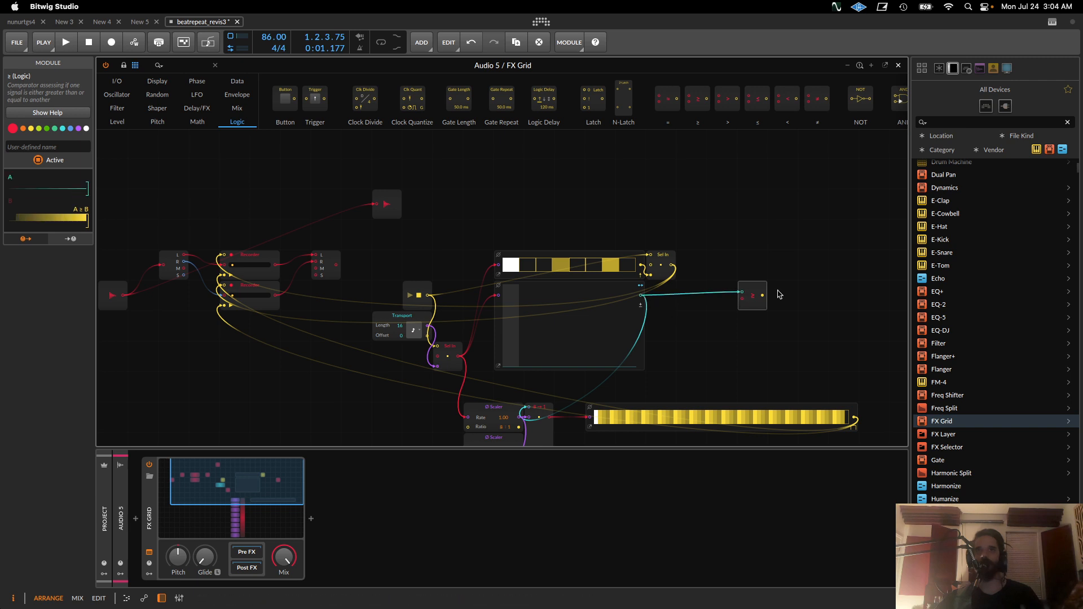
# Add a Constant module set to 0.01 and connect it to the second input of the ≥ comparator
pyautogui.click(197, 122)
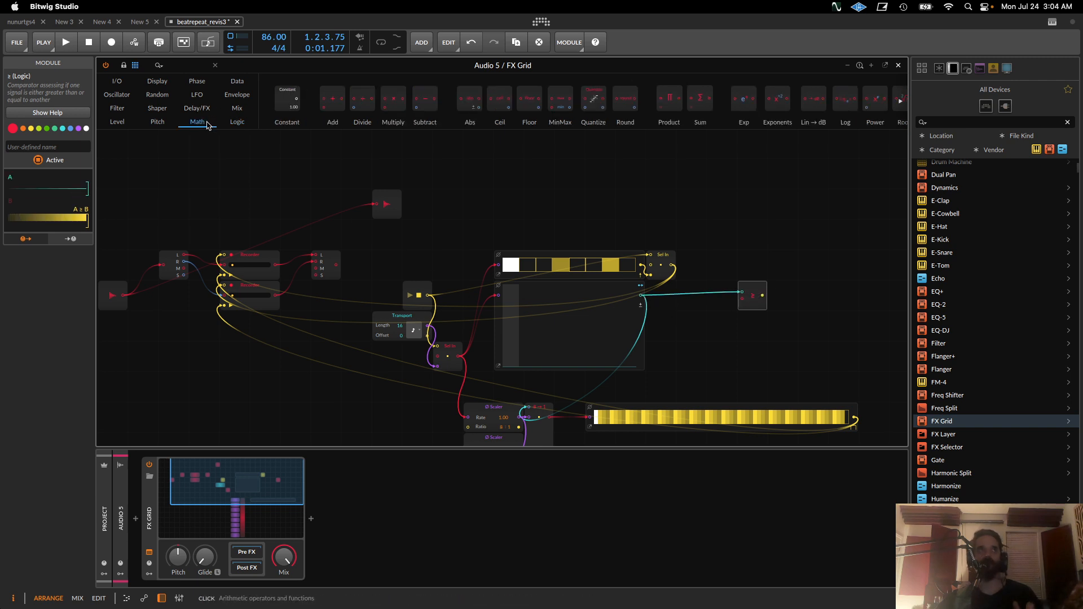
pyautogui.moveTo(631, 327); pyautogui.dragTo(673, 339)
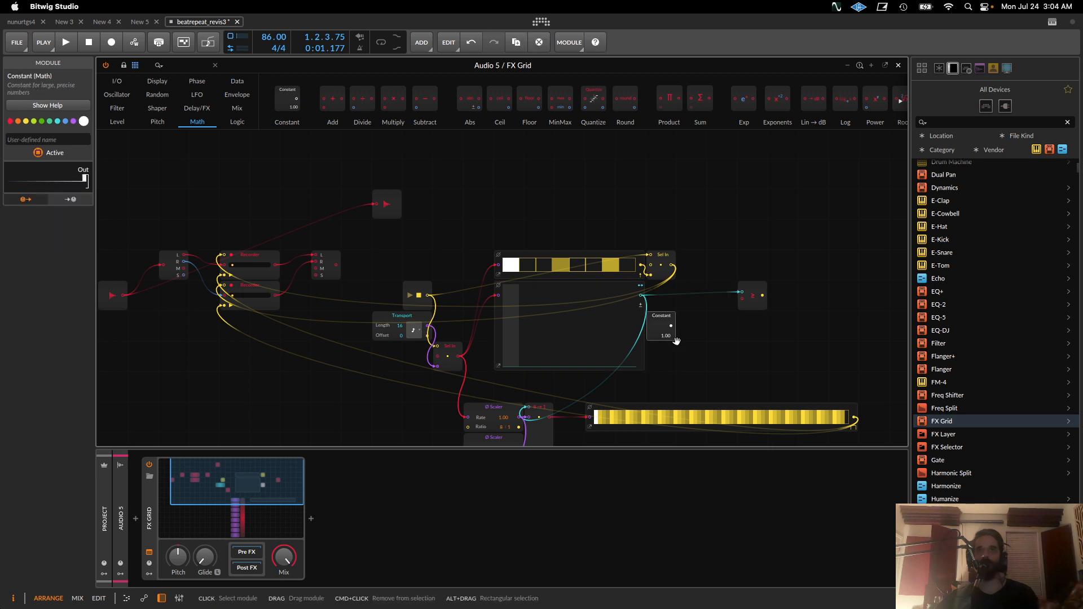
pyautogui.doubleClick(665, 336)
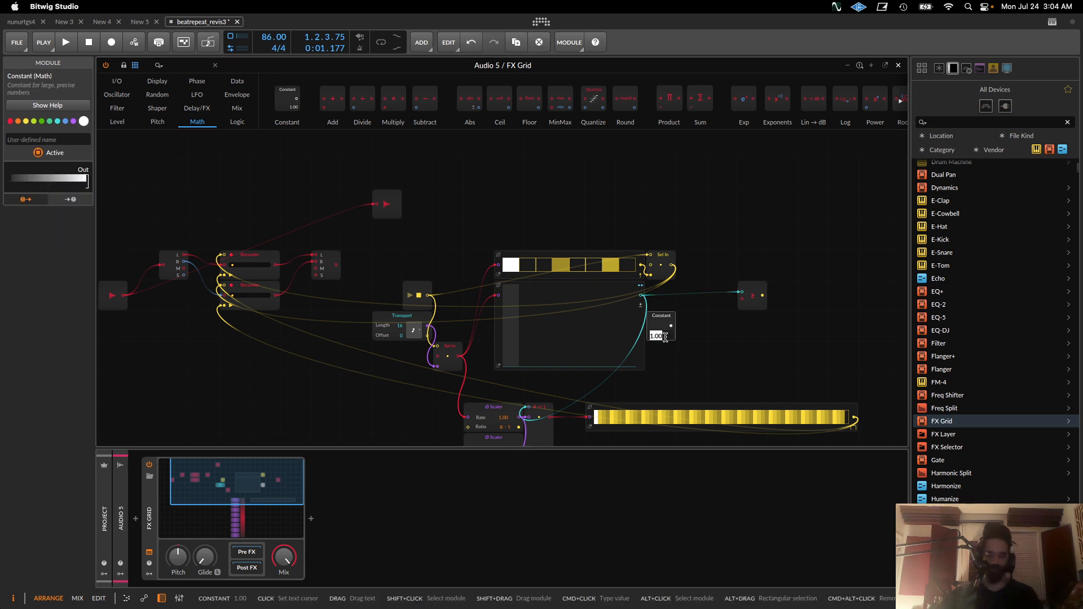
pyautogui.write('.')
pyautogui.write('5')
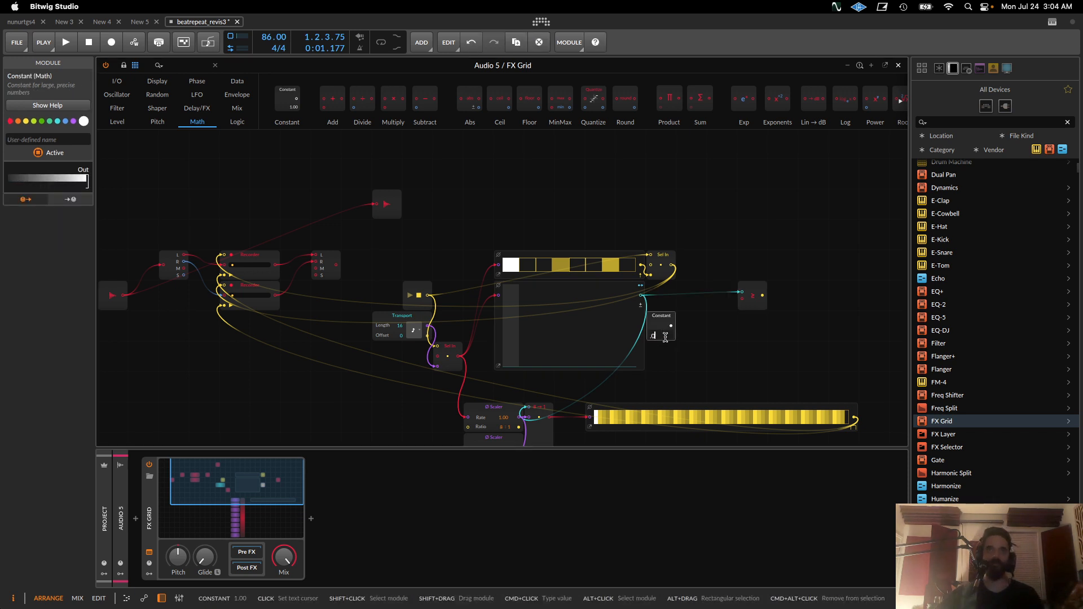
pyautogui.press('Return')
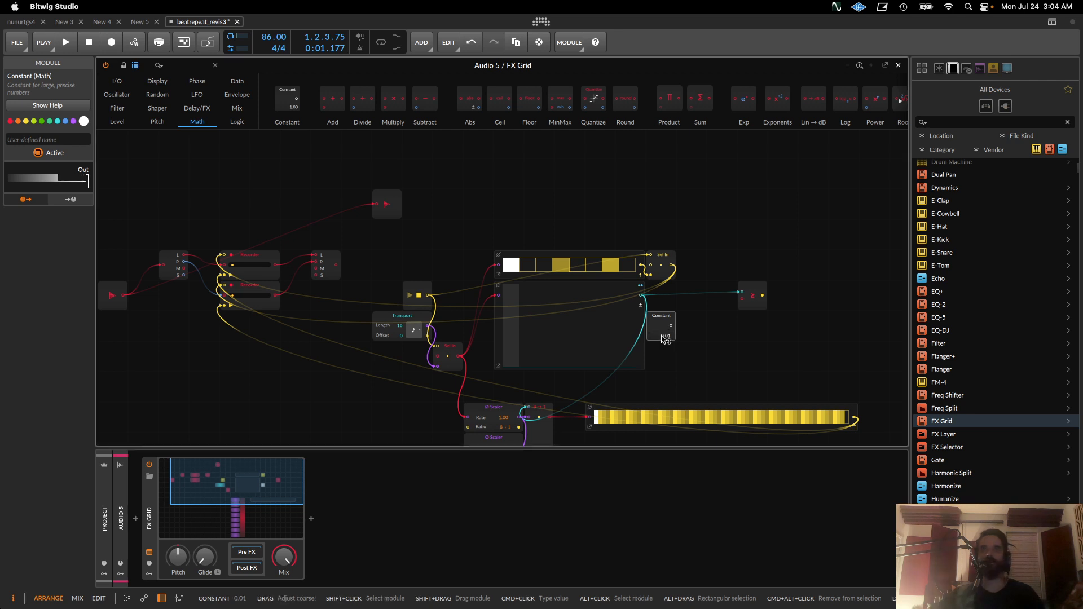
pyautogui.moveTo(653, 320); pyautogui.dragTo(740, 298)
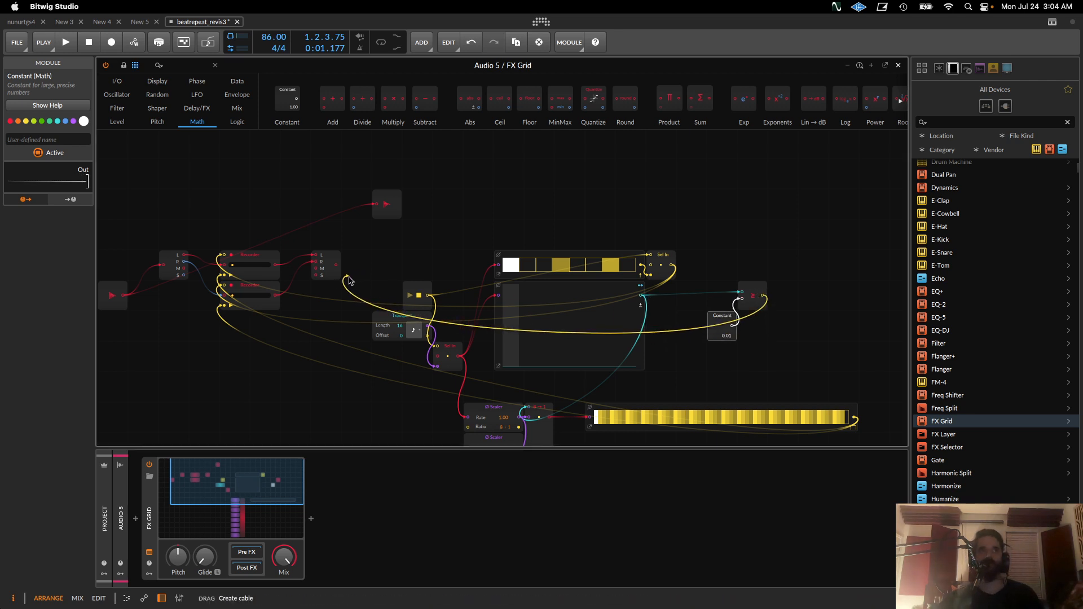
# Insert a Select In before the Audio Out, with Stereo Merge as its second signal and the ≥ comparator output as its selector
pyautogui.click(237, 108)
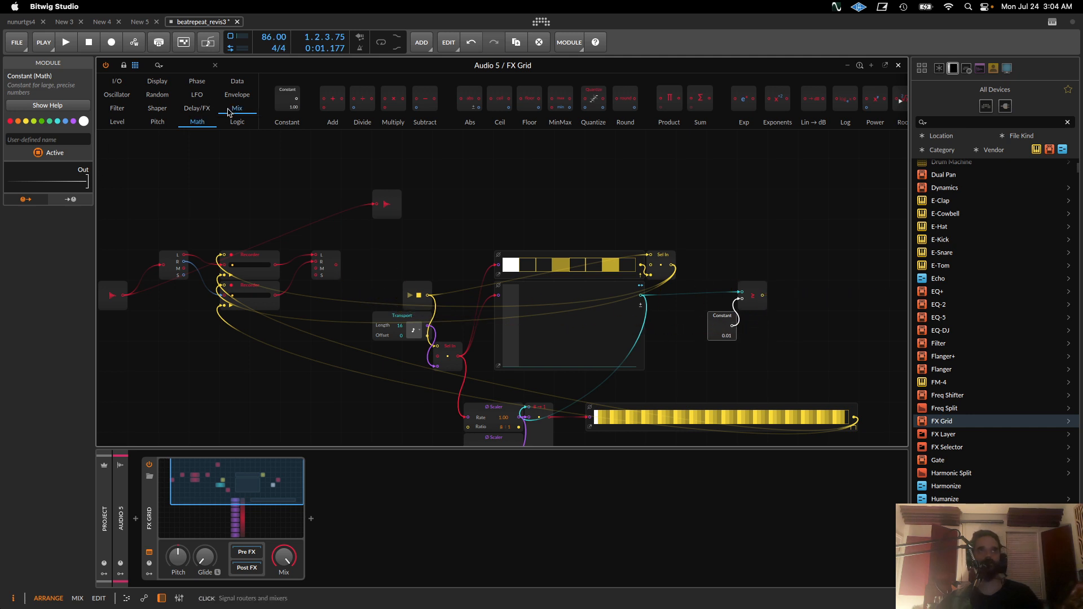
pyautogui.doubleClick(375, 205)
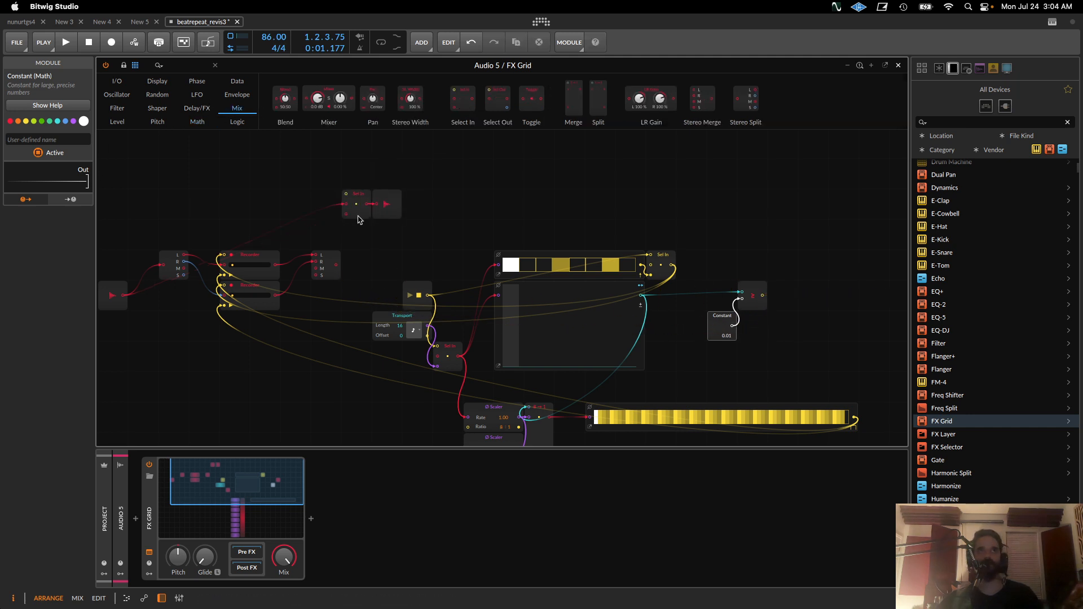
pyautogui.moveTo(346, 215); pyautogui.dragTo(342, 271)
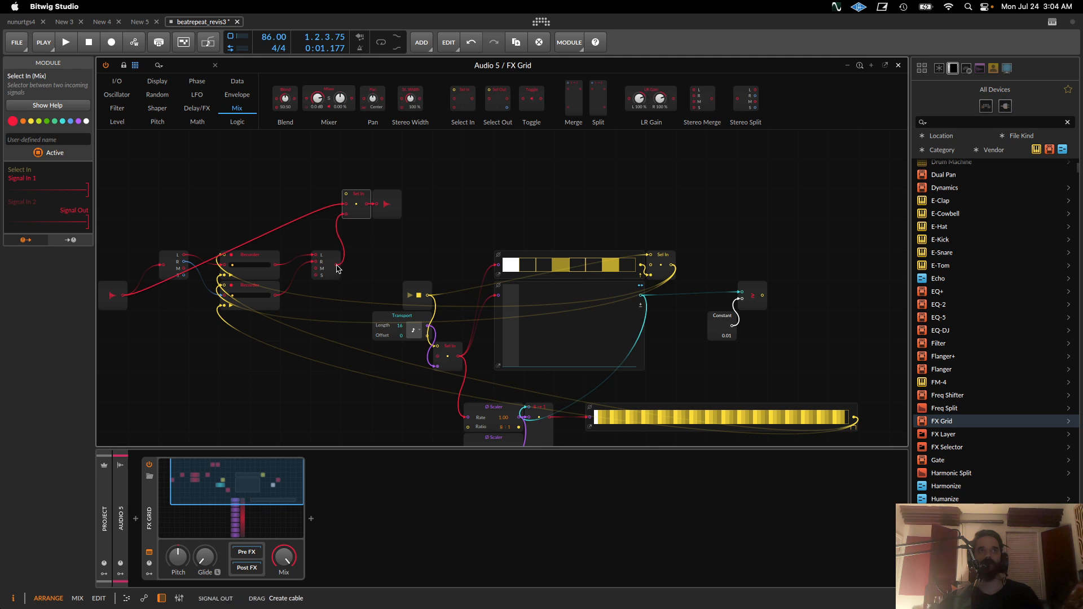
pyautogui.click(336, 270)
pyautogui.moveTo(345, 196); pyautogui.dragTo(762, 295)
# Redraw the eight-step Gates with only steps 1 and 3 on, and draw steps 3 to 8 of the Steps sequencer at about 12%
pyautogui.scroll(-2, 695, 393)
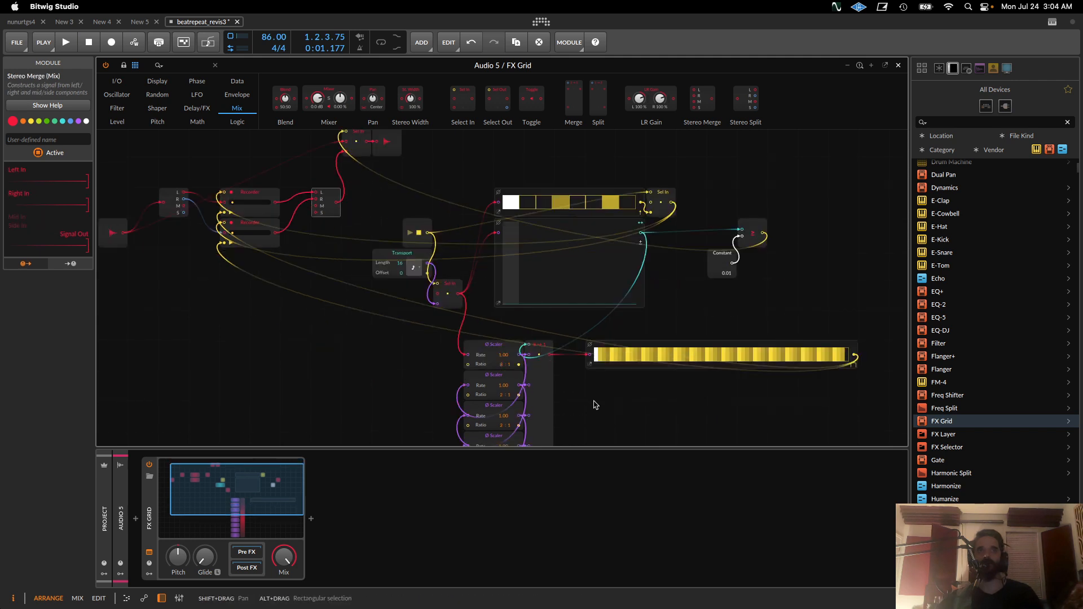
pyautogui.scroll(-1, 589, 402)
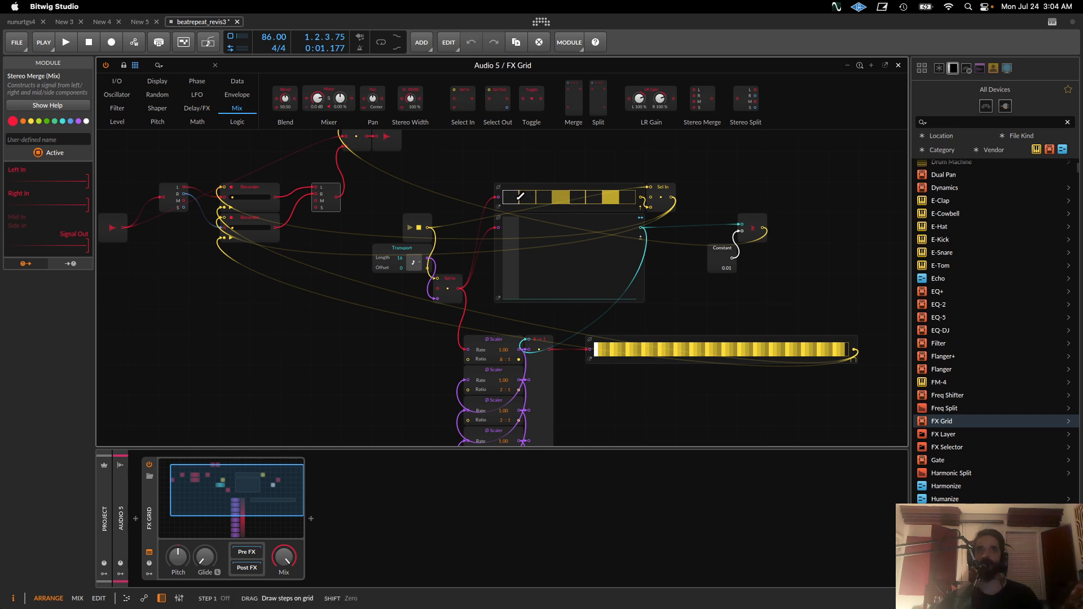
pyautogui.press('space')
pyautogui.press('space')
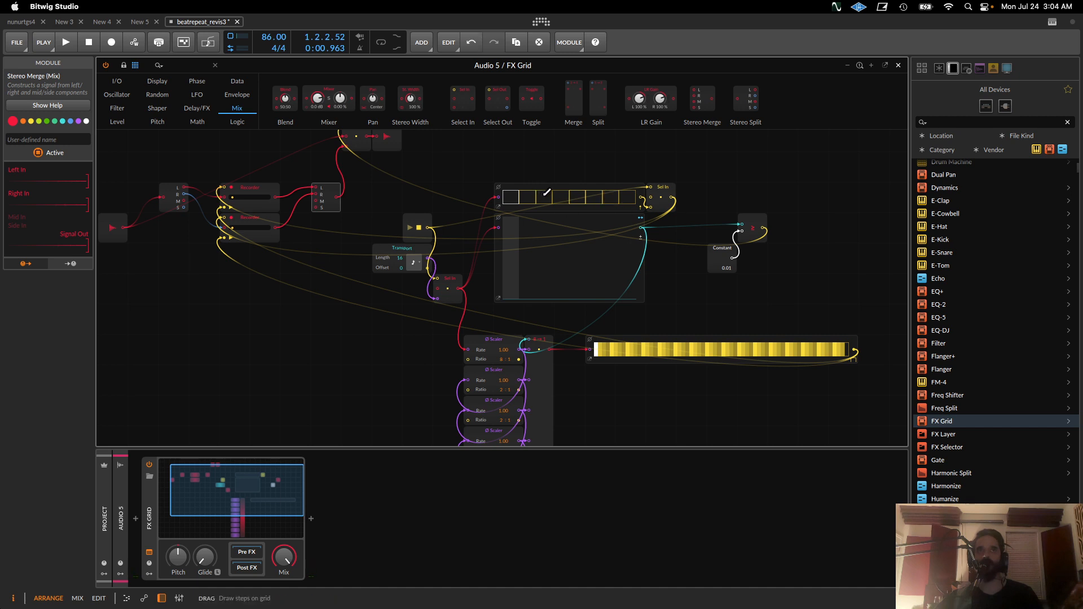
pyautogui.moveTo(547, 283); pyautogui.dragTo(631, 280)
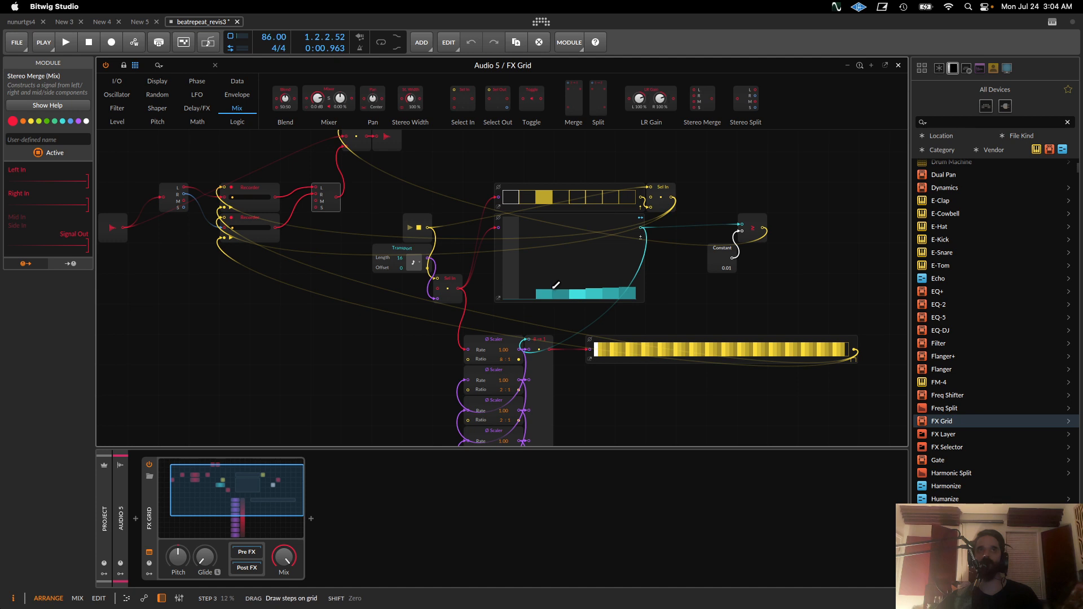
pyautogui.click(509, 195)
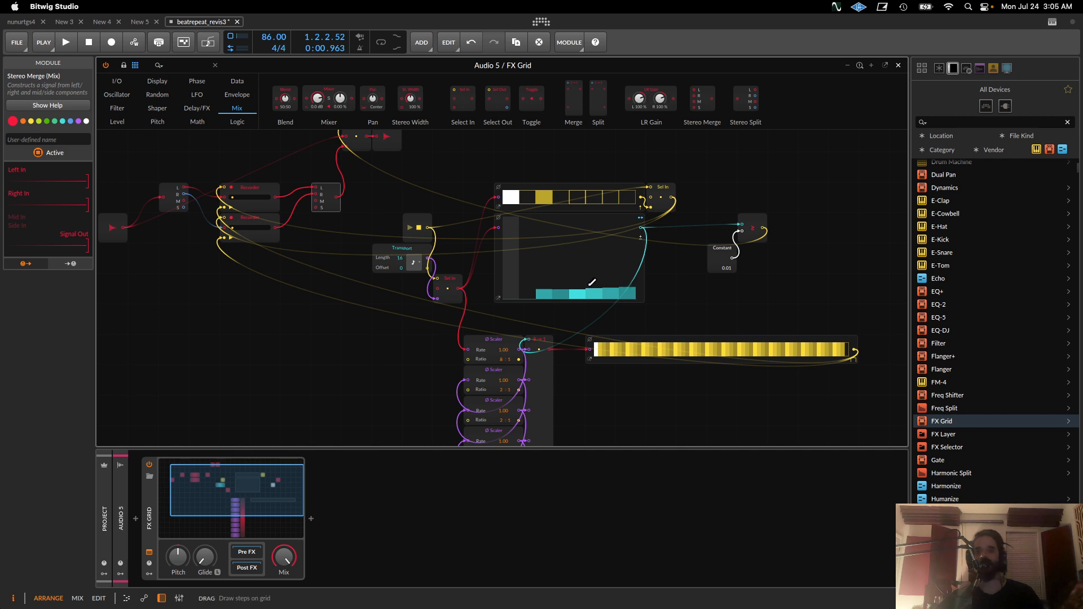
# Audition the patch and raise steps 3 to 8 of the Steps sequencer to about a quarter of full height
pyautogui.press('space')
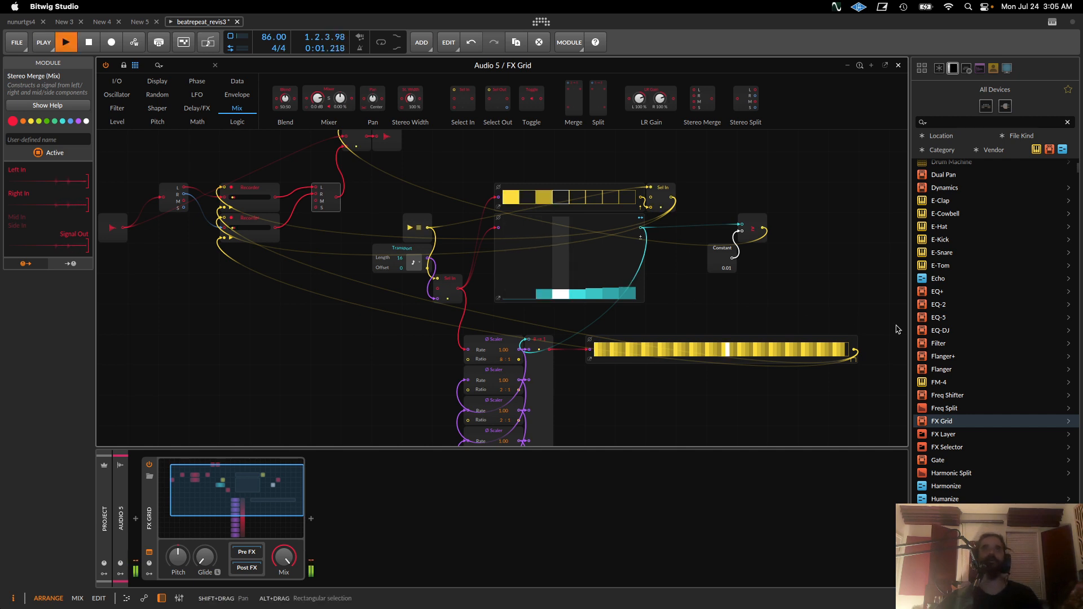
pyautogui.moveTo(551, 279); pyautogui.dragTo(630, 276)
pyautogui.press('space')
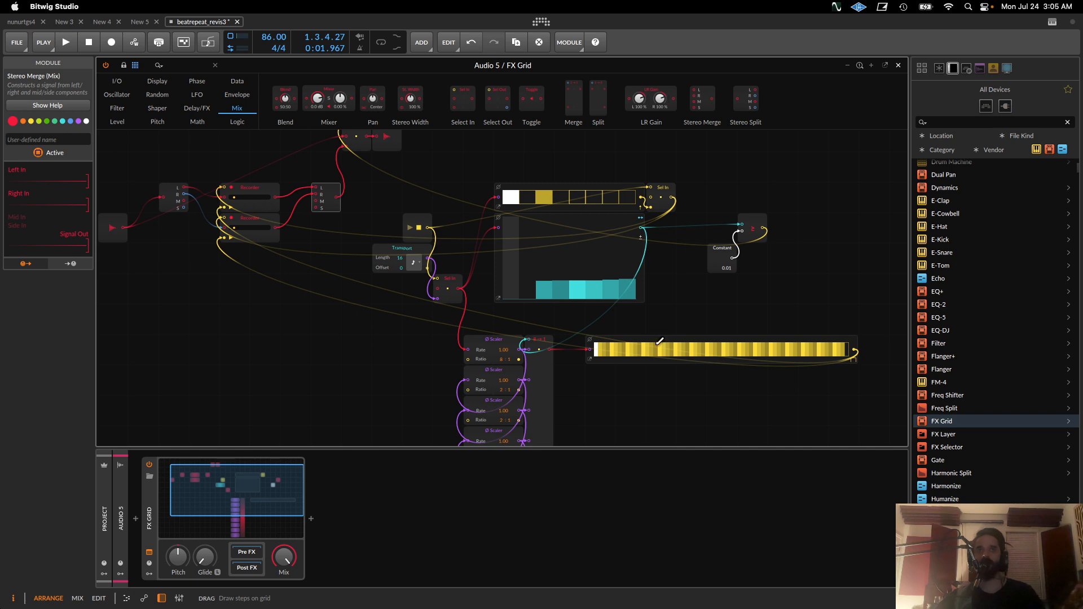
# Add a Ø Counter below the 64-step Gates, stepped by that Gates output and reset by the Select In beside the eight-step Gates
pyautogui.moveTo(655, 366); pyautogui.dragTo(525, 313)
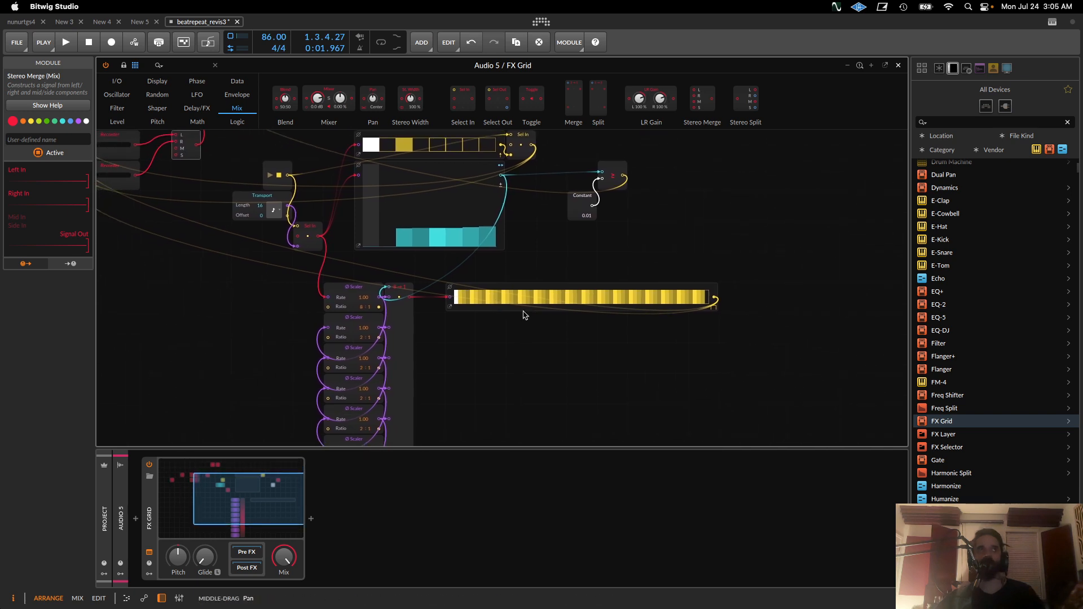
pyautogui.click(211, 63)
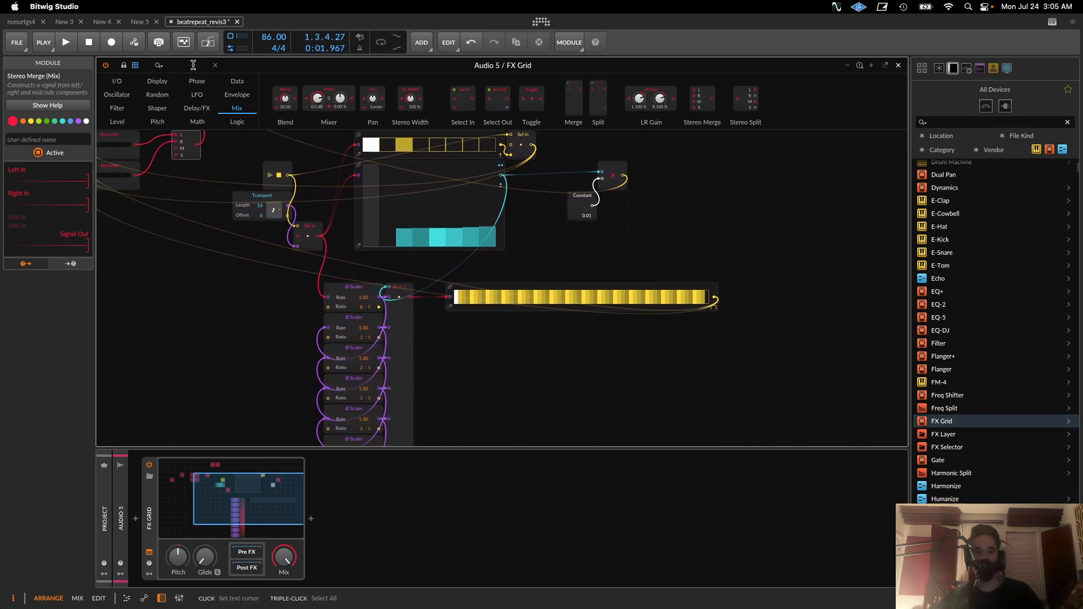
pyautogui.write('counter')
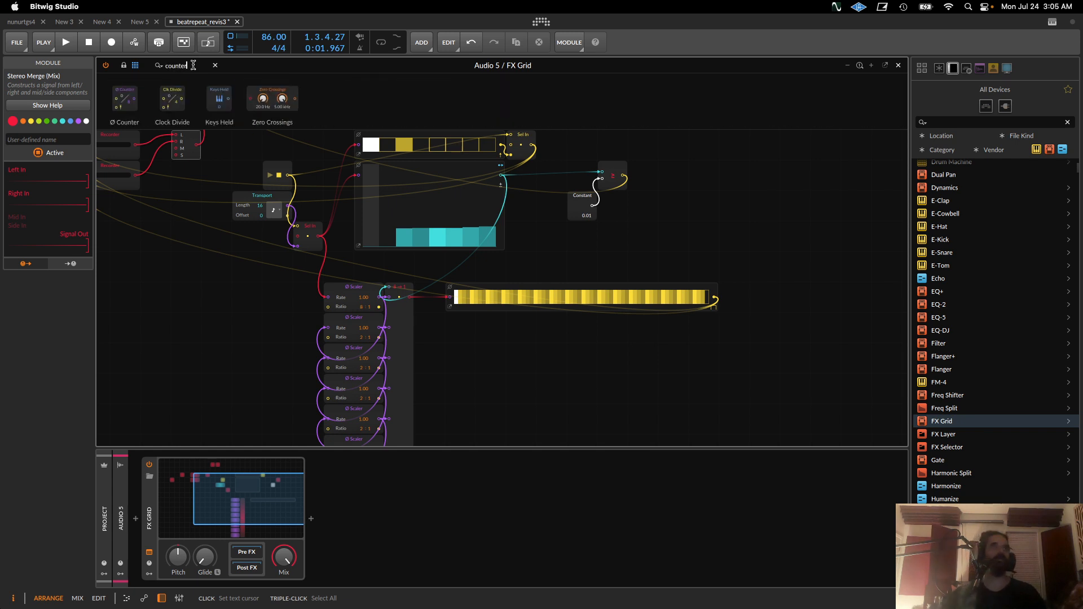
pyautogui.moveTo(125, 102); pyautogui.dragTo(628, 367)
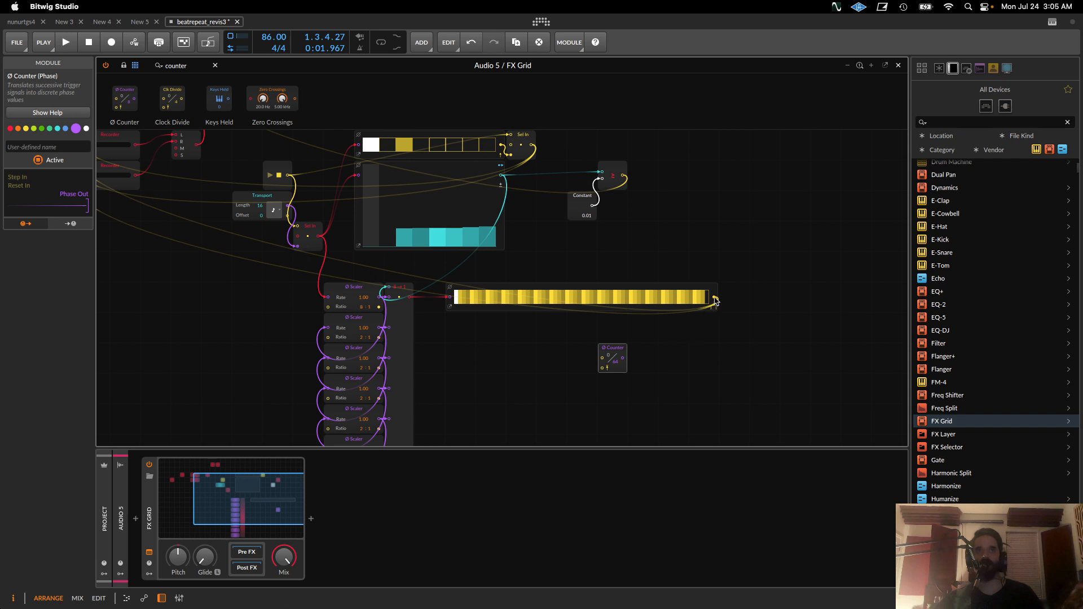
pyautogui.moveTo(715, 298); pyautogui.dragTo(602, 362)
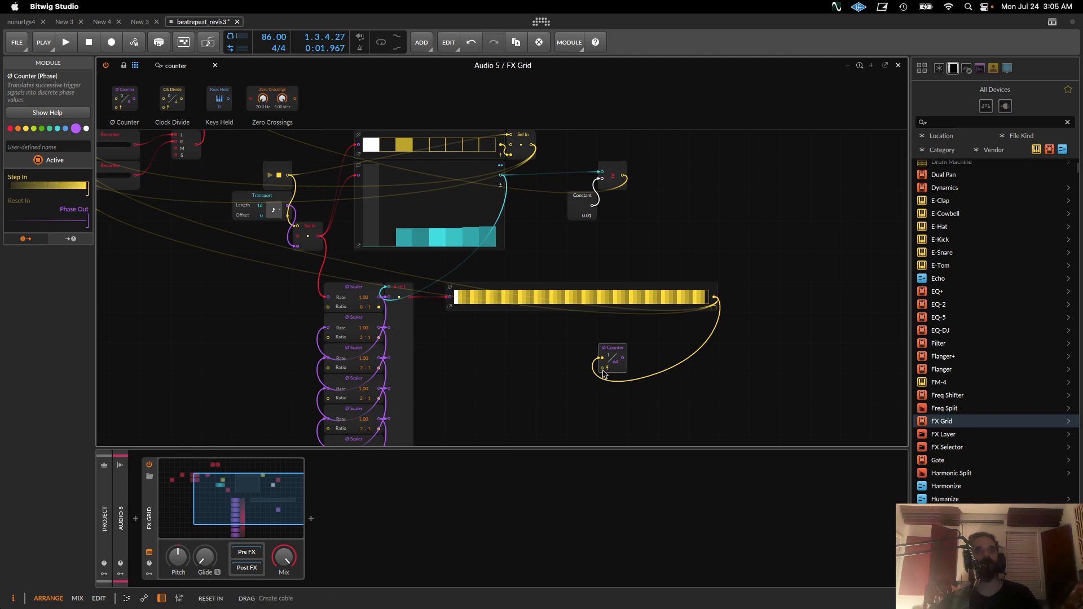
pyautogui.moveTo(603, 372); pyautogui.dragTo(532, 171)
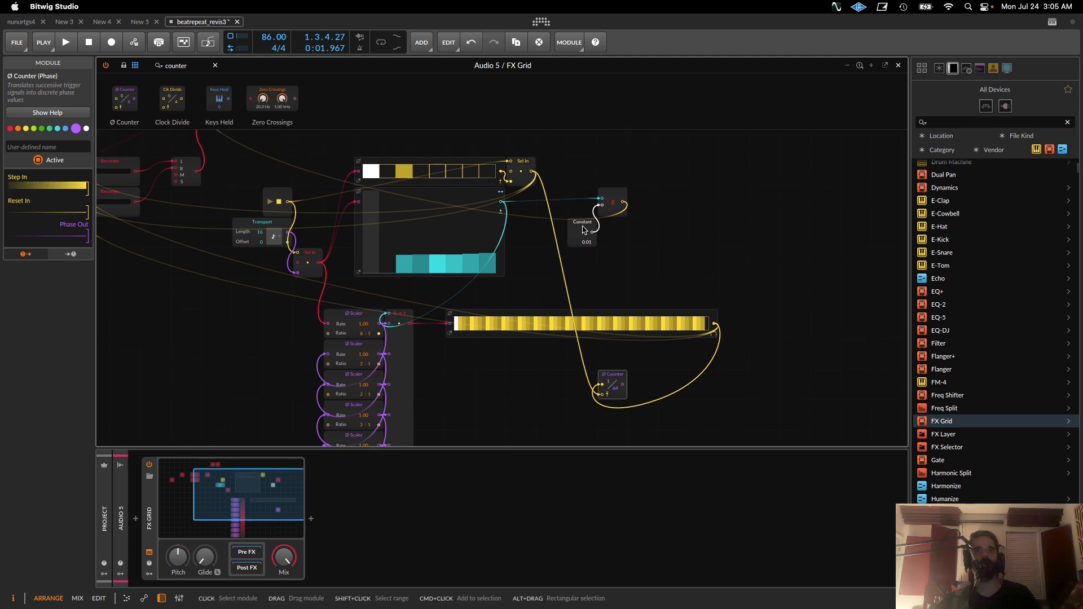
# Move the Ø Counter left to make room beside it beneath the 64-step Gates
pyautogui.scroll(-1, 605, 355)
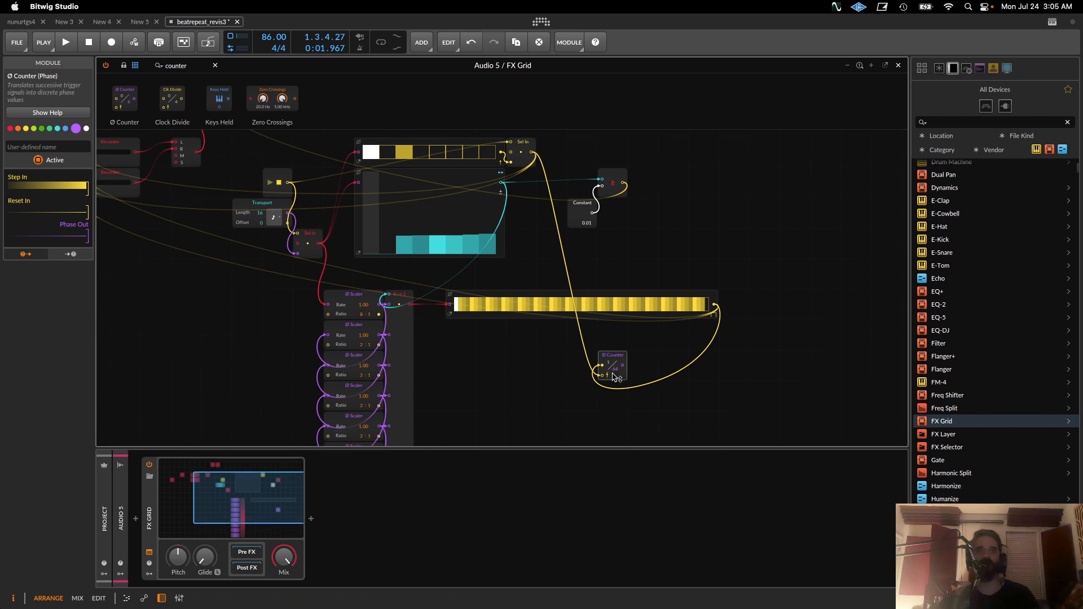
pyautogui.moveTo(522, 367); pyautogui.dragTo(569, 371)
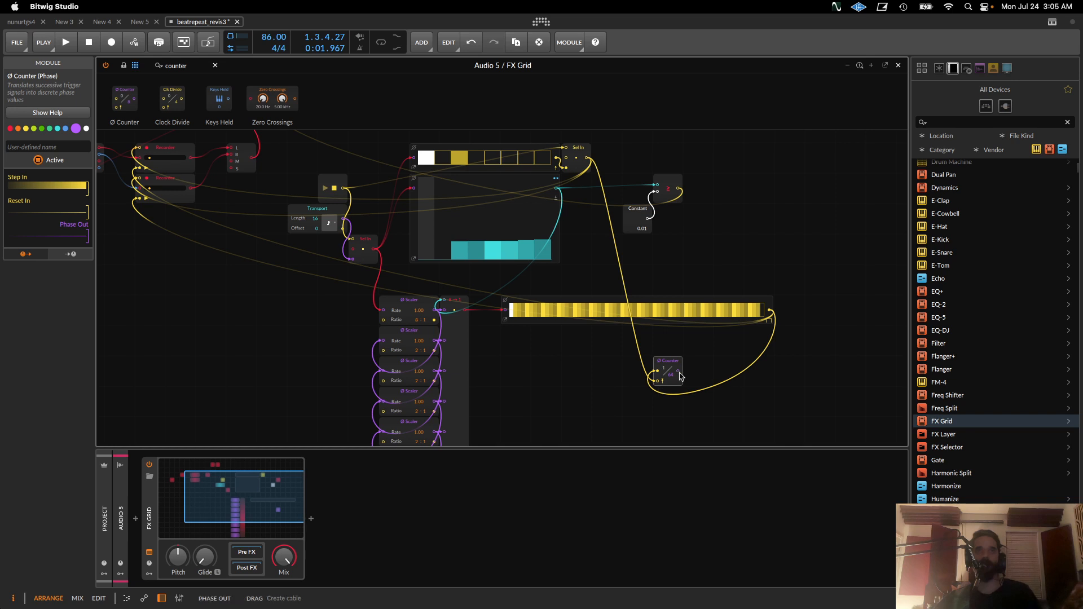
pyautogui.moveTo(667, 364); pyautogui.dragTo(573, 374)
pyautogui.press('super+plus')
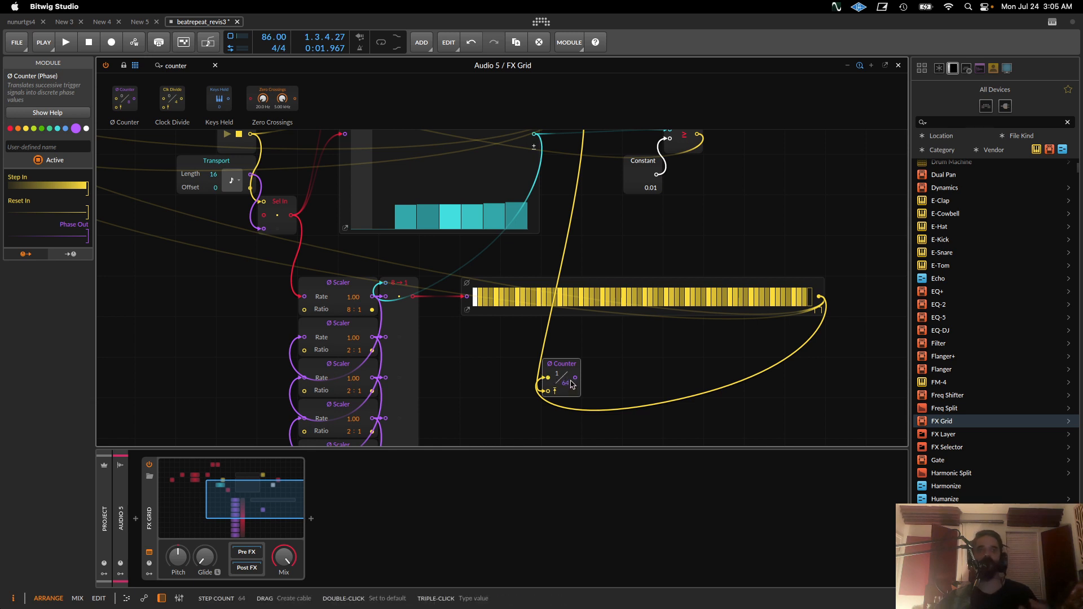
# Add a ≥ comparator to the right of the Ø Counter and connect the counter's phase output to its first input
pyautogui.moveTo(574, 357); pyautogui.dragTo(498, 315)
pyautogui.click(214, 67)
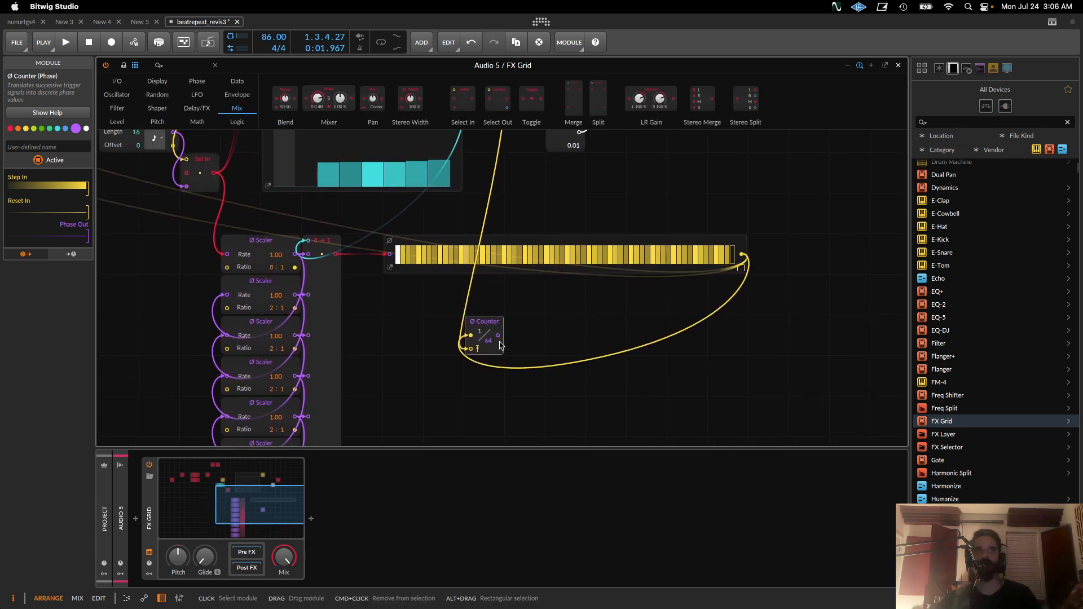
pyautogui.click(236, 121)
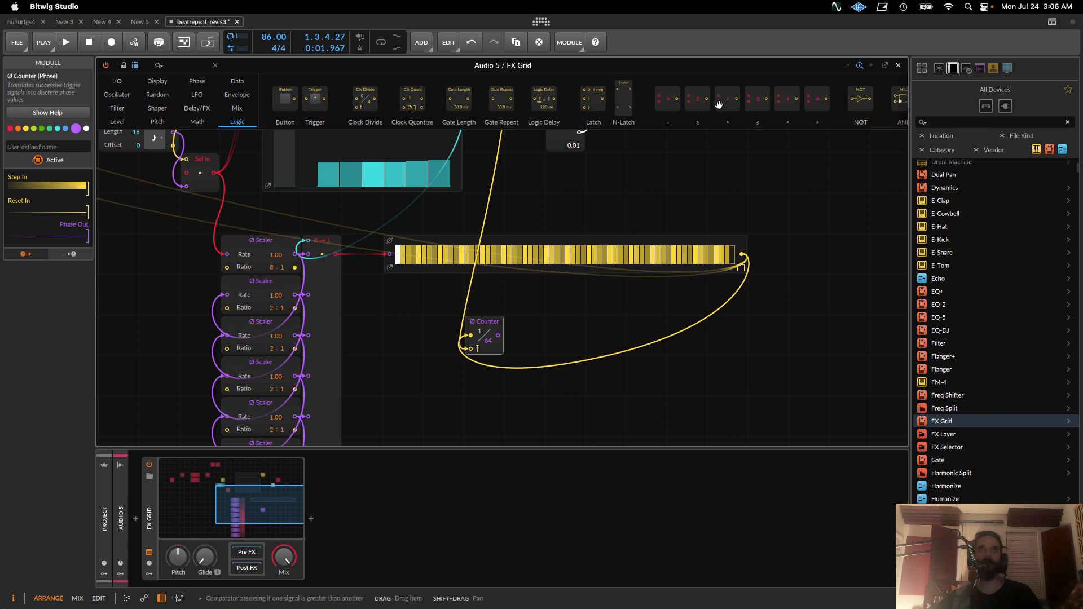
pyautogui.moveTo(698, 99); pyautogui.dragTo(590, 348)
pyautogui.moveTo(498, 335); pyautogui.dragTo(593, 331)
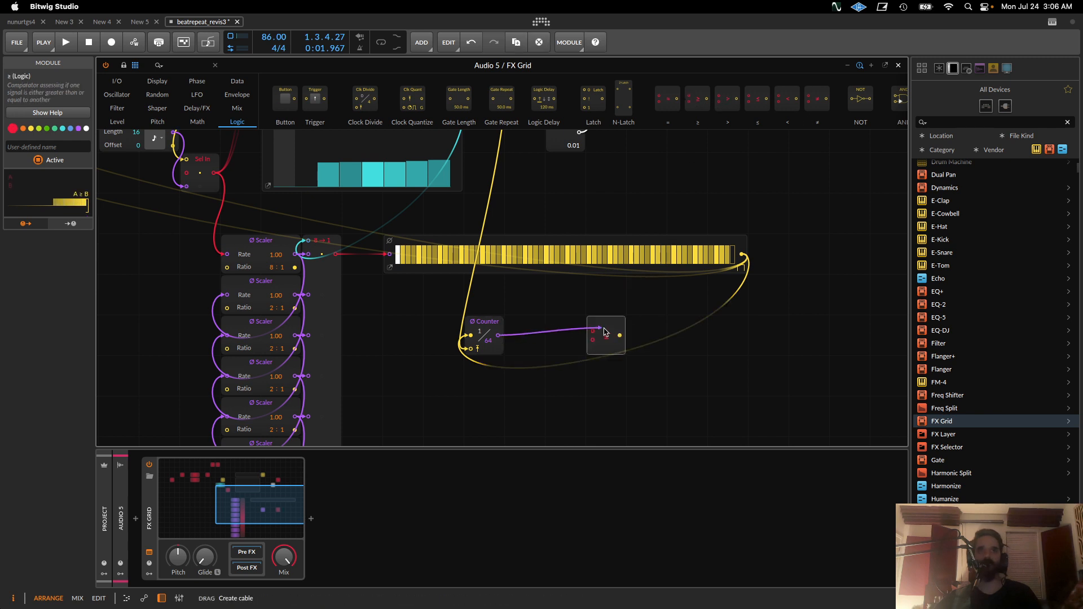
# Add a Constant of 1.00 and a Divide module below the Ø Counter, and connect the Constant to the Divide's first input
pyautogui.click(197, 121)
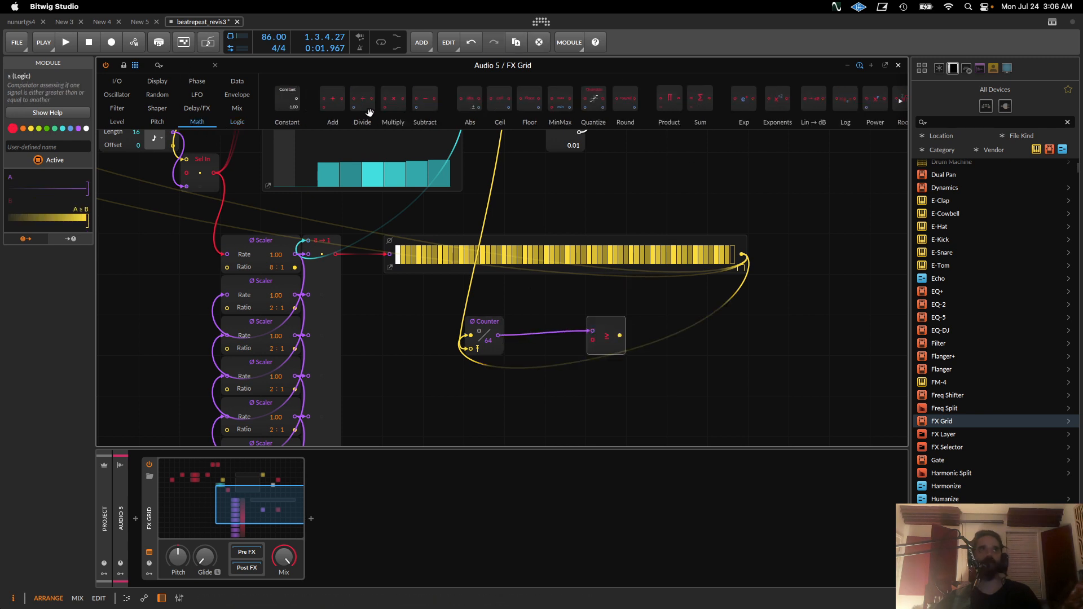
pyautogui.moveTo(287, 99); pyautogui.dragTo(516, 387)
pyautogui.moveTo(362, 100); pyautogui.dragTo(524, 418)
pyautogui.moveTo(540, 376); pyautogui.dragTo(511, 417)
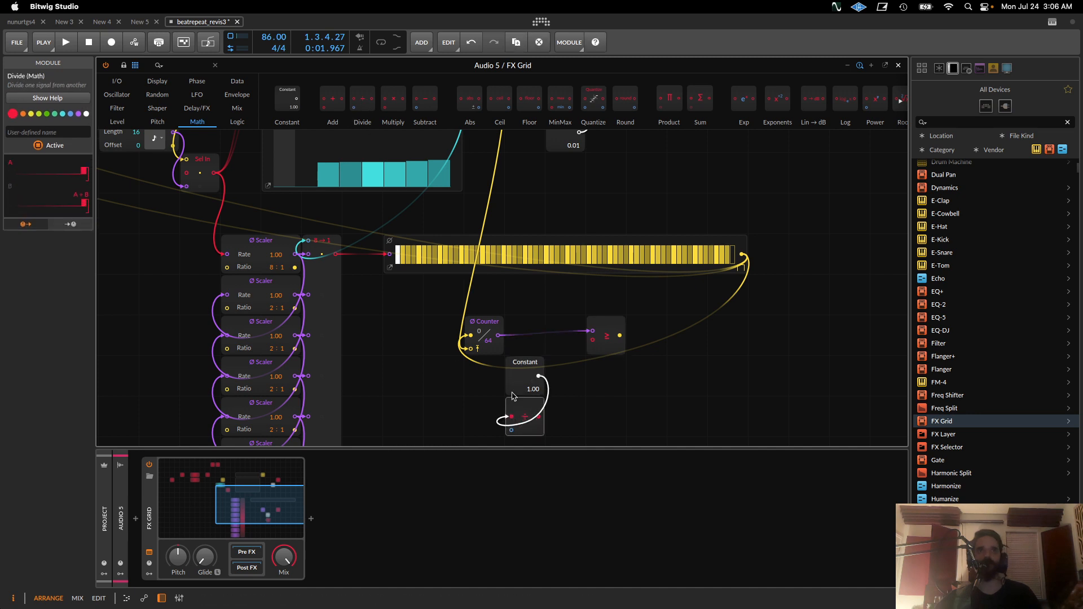
# Feed the Divide's second input from a new Constant set to 64, and connect its output to the ≥ comparator's second input
pyautogui.scroll(-2, 513, 394)
pyautogui.moveTo(515, 352); pyautogui.dragTo(491, 339)
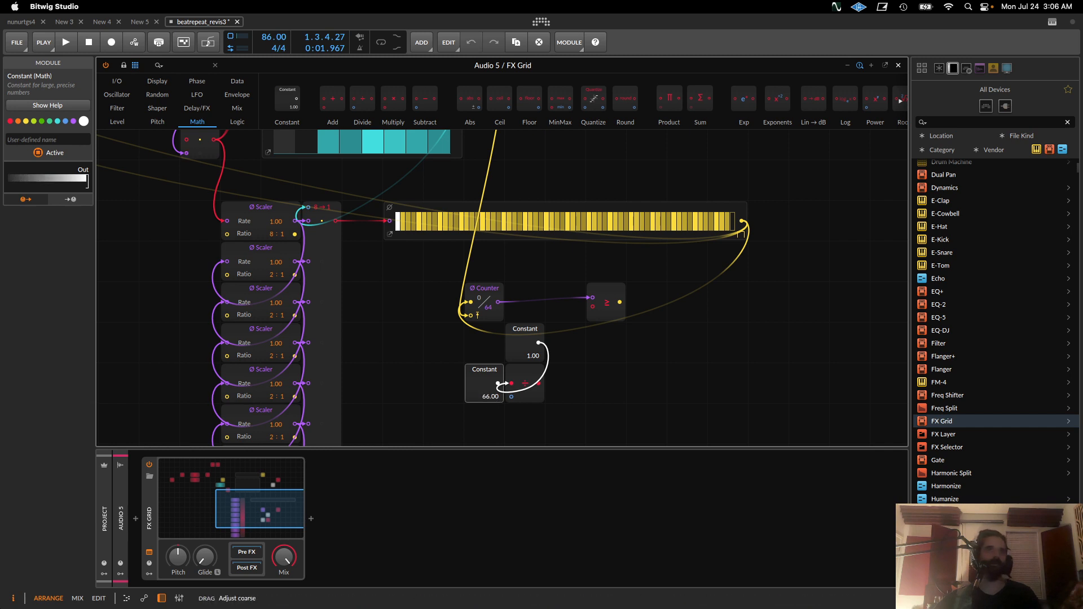
pyautogui.moveTo(498, 384)
pyautogui.mouseDown()
pyautogui.moveTo(511, 397)
pyautogui.moveTo(592, 306)
pyautogui.mouseUp()
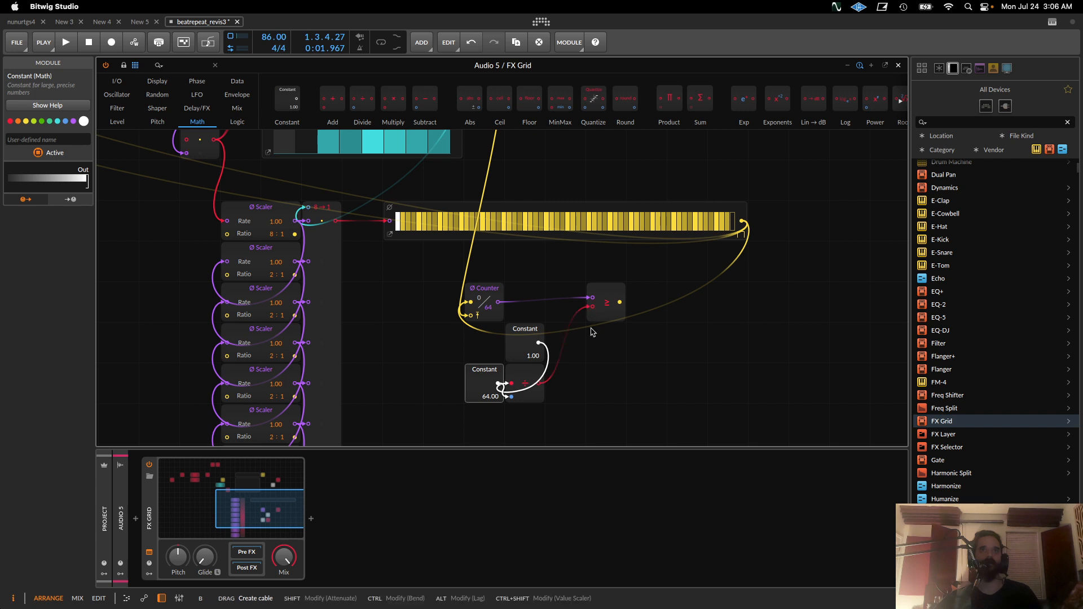
# Insert an AND gate before the output Select In, combining both ≥ comparator outputs to drive its select input
pyautogui.moveTo(601, 418); pyautogui.dragTo(667, 544)
pyautogui.moveTo(478, 367); pyautogui.dragTo(649, 513)
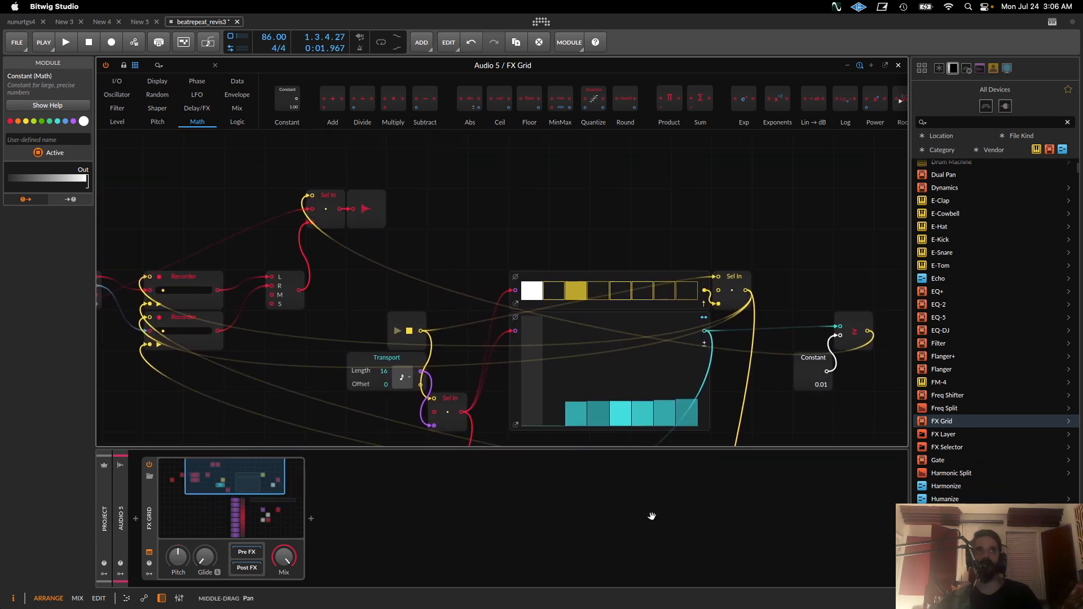
pyautogui.click(237, 122)
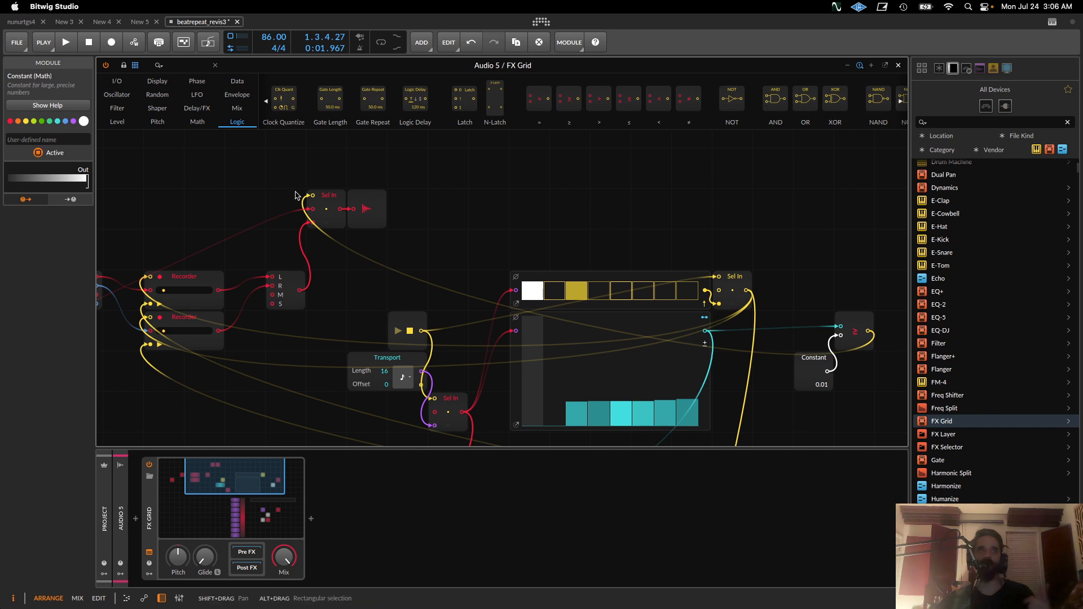
pyautogui.click(325, 200)
pyautogui.moveTo(776, 99); pyautogui.dragTo(871, 368)
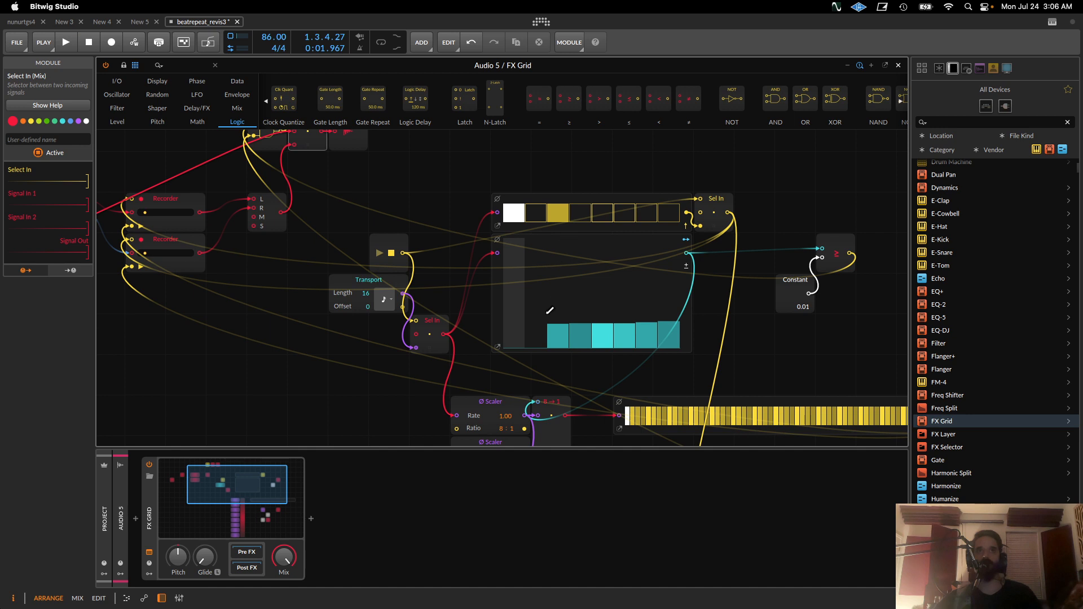
# Audition the patch, enable step 5 of the eight-step Gates, and raise steps 5 and 6 of the Steps sequencer to about half height
pyautogui.press('space')
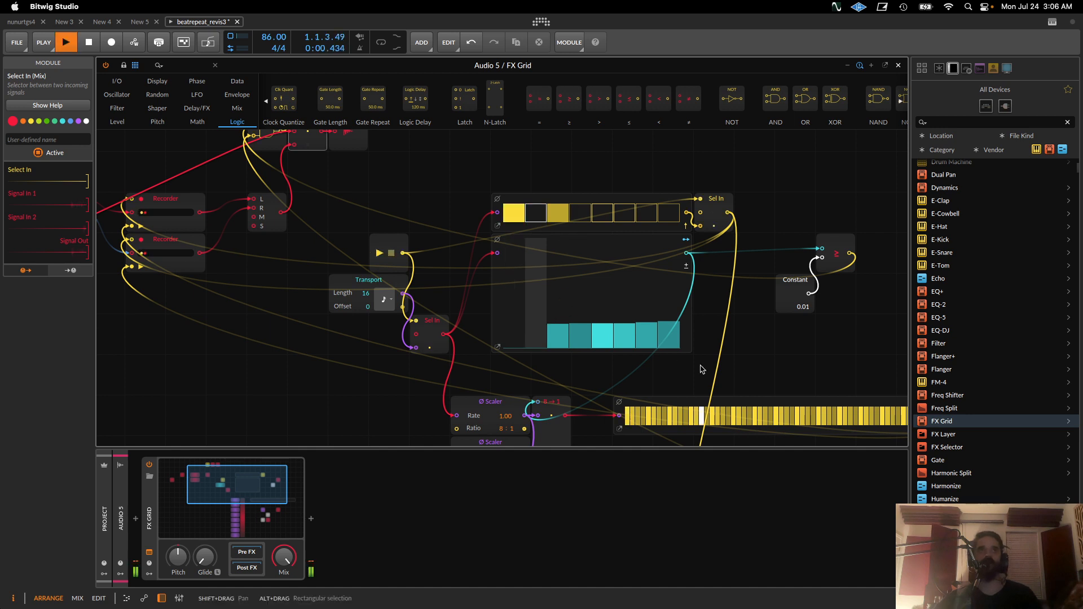
pyautogui.press('space')
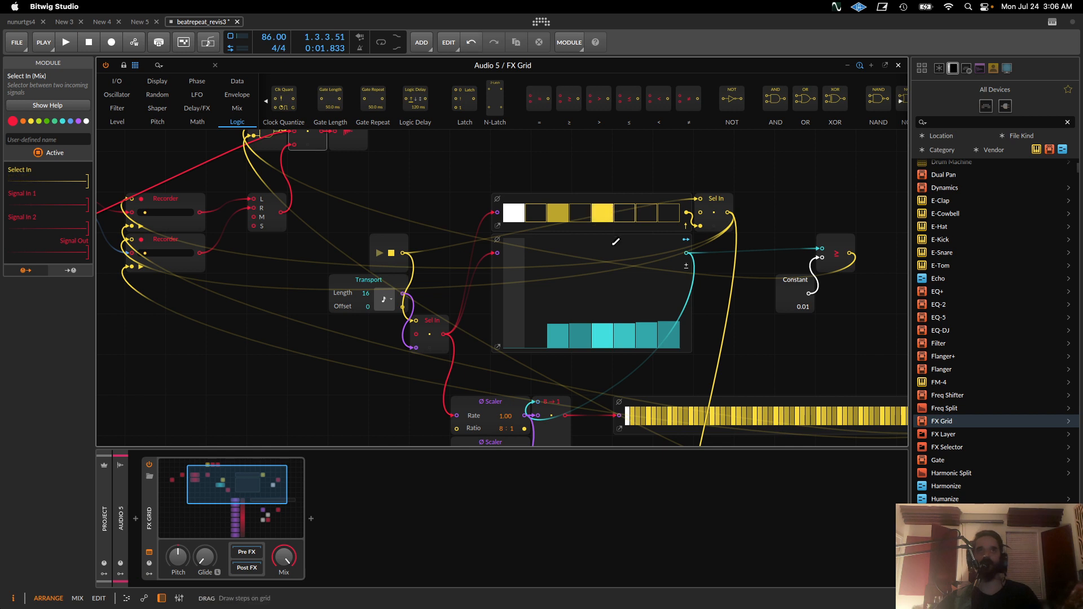
pyautogui.press('space')
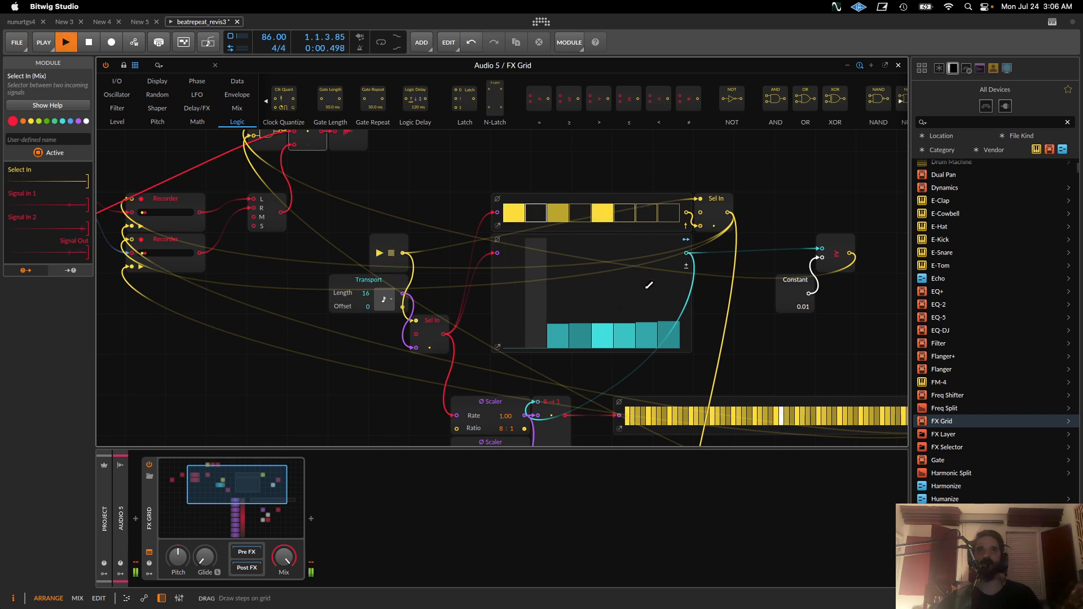
pyautogui.click(602, 294)
pyautogui.click(633, 285)
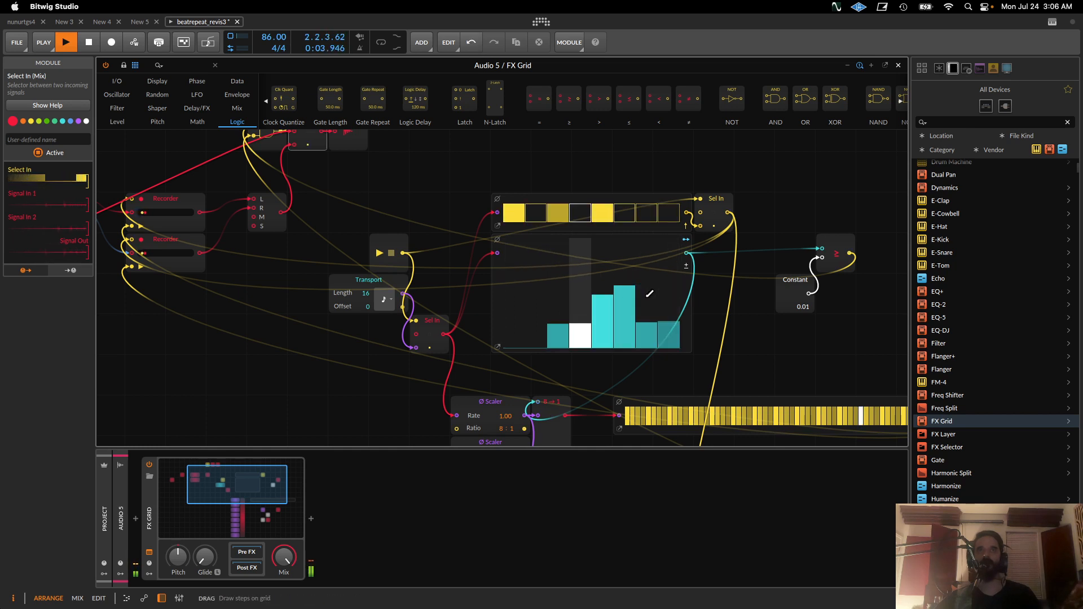
pyautogui.press('space')
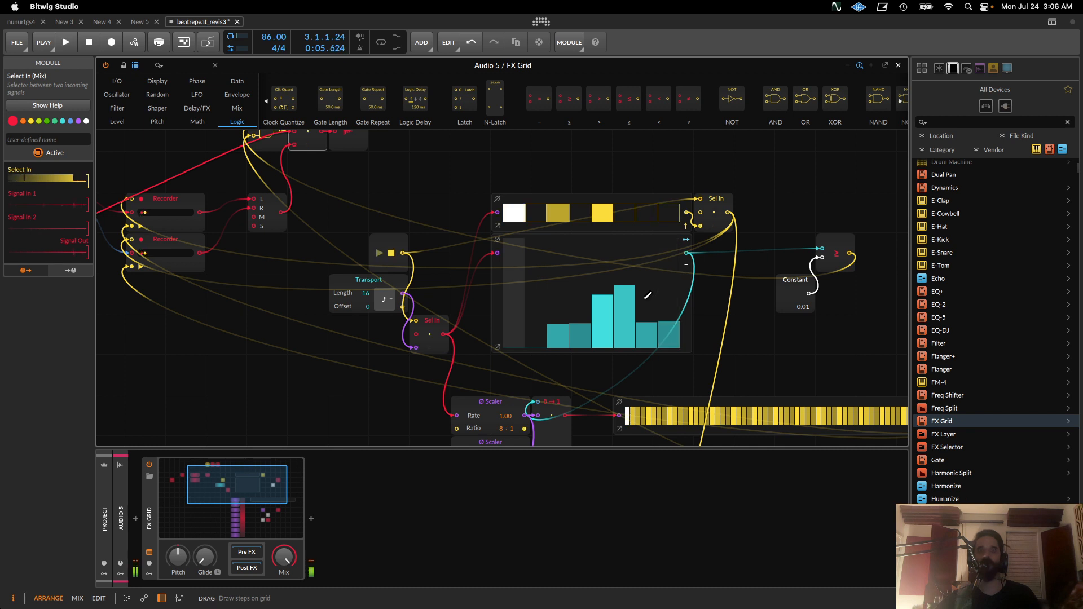
pyautogui.moveTo(645, 299); pyautogui.dragTo(565, 210)
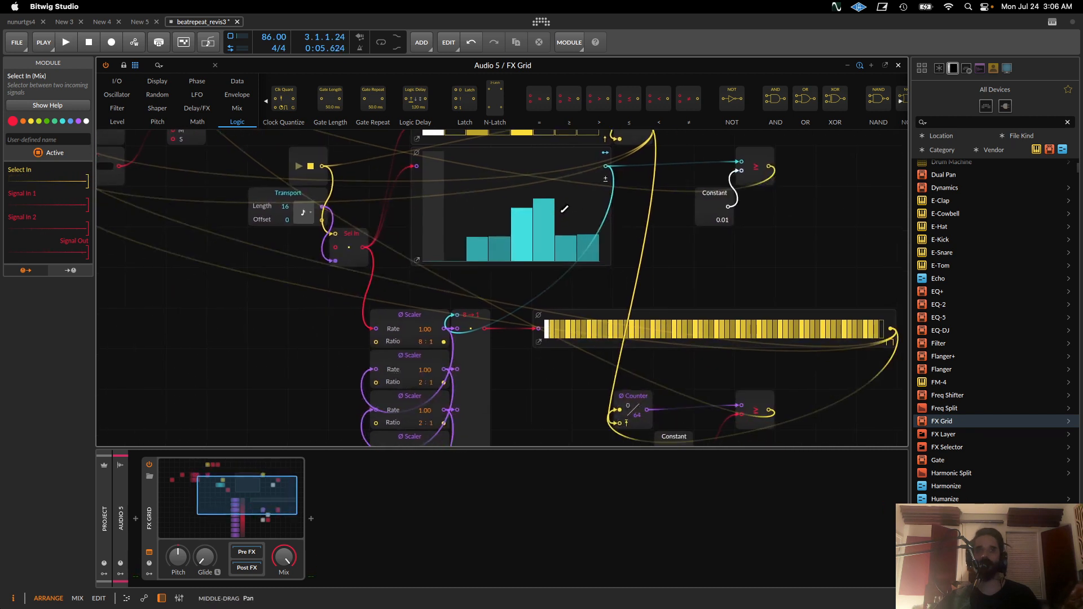
pyautogui.moveTo(554, 264); pyautogui.dragTo(485, 250)
pyautogui.scroll(-5, 486, 250)
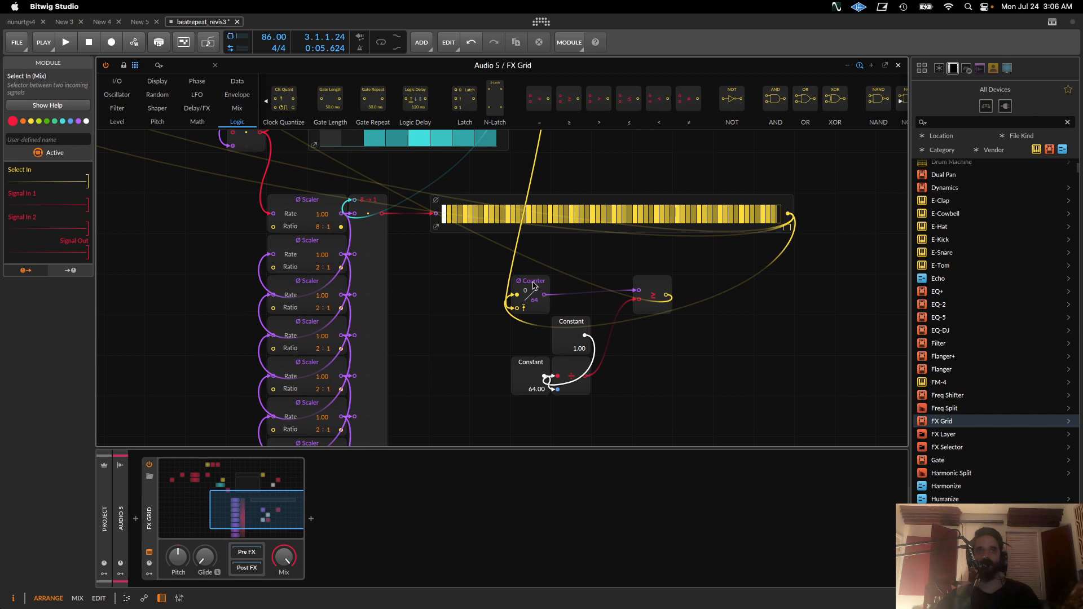
pyautogui.moveTo(526, 281); pyautogui.dragTo(566, 282)
pyautogui.scroll(-5, 562, 361)
pyautogui.hscroll(-5, 562, 361)
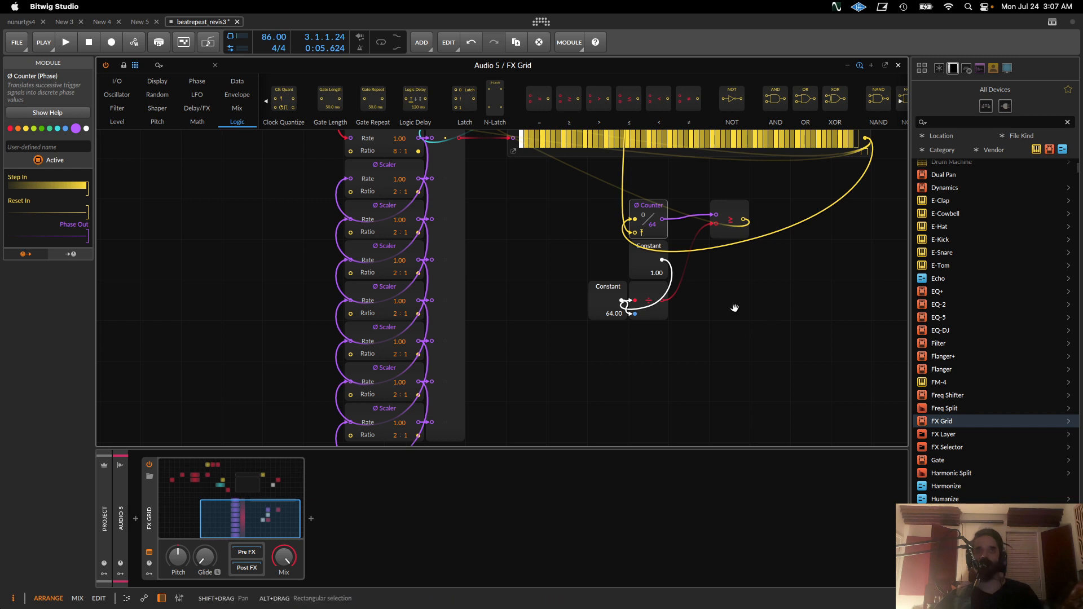
pyautogui.hscroll(10, 735, 307)
pyautogui.scroll(2, 735, 307)
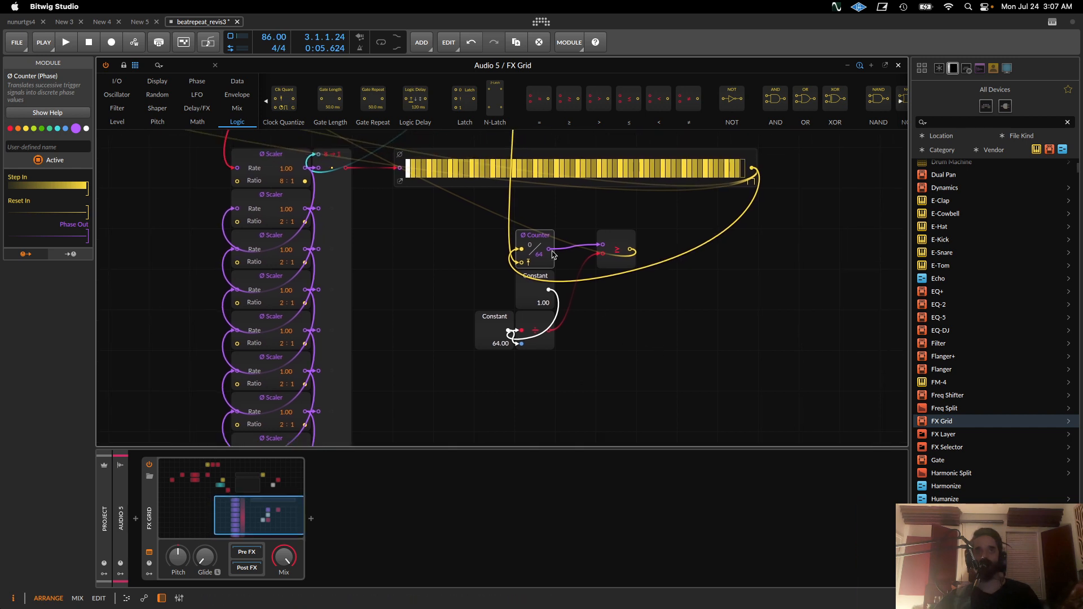
# Move the 1.00 Constant to the left of the 64.00 Constant so both line up in a row with the Divide
pyautogui.click(494, 322)
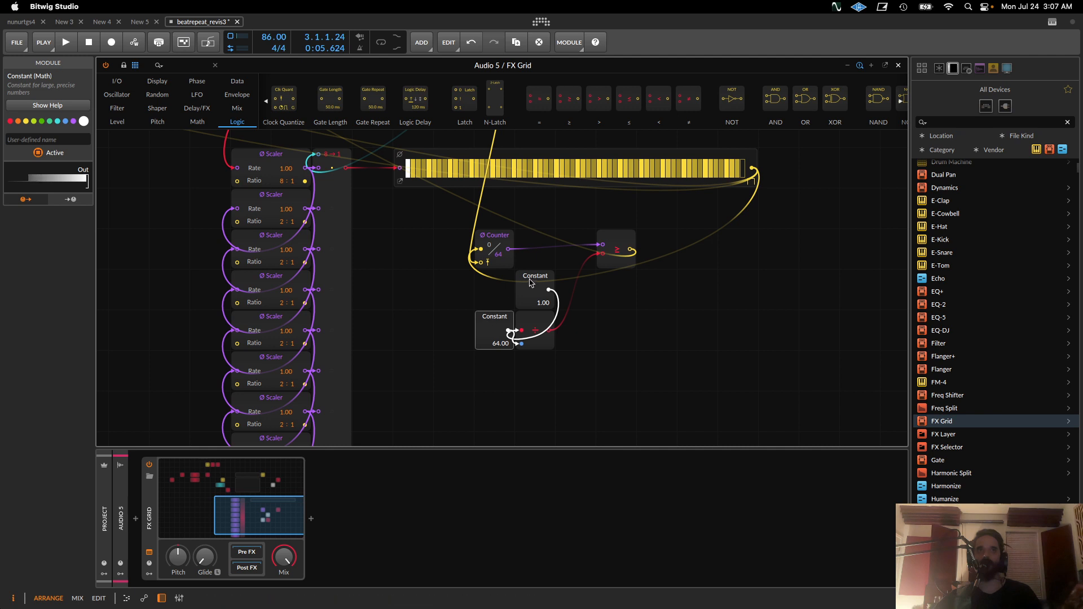
pyautogui.moveTo(530, 284); pyautogui.dragTo(450, 324)
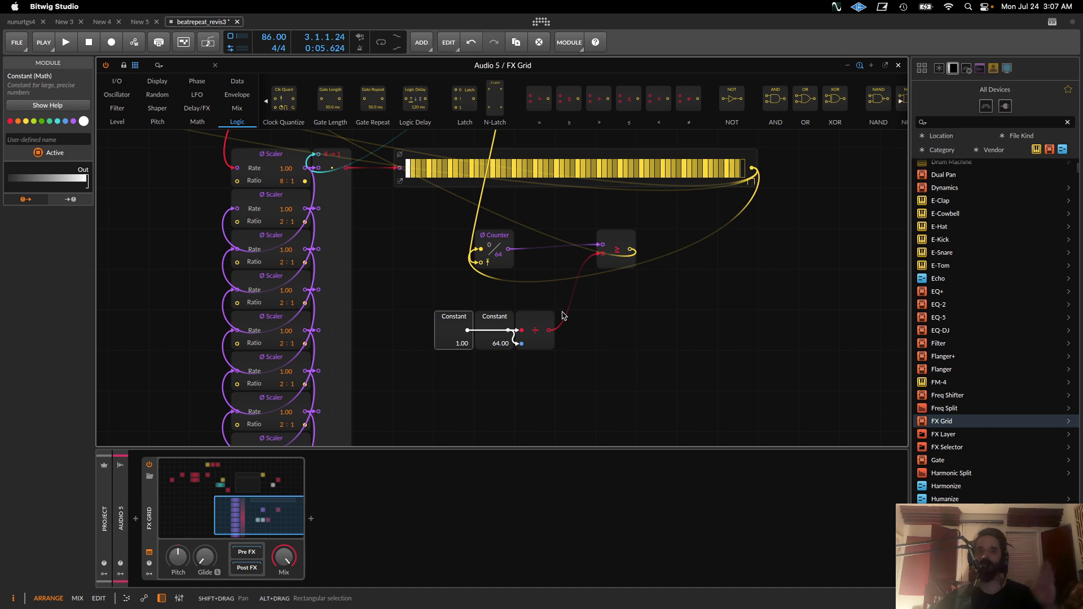
# Add a Multiply below the Constants, fed by the 8→1 Merge output and a new Constant of 2.00
pyautogui.moveTo(570, 333); pyautogui.dragTo(617, 367)
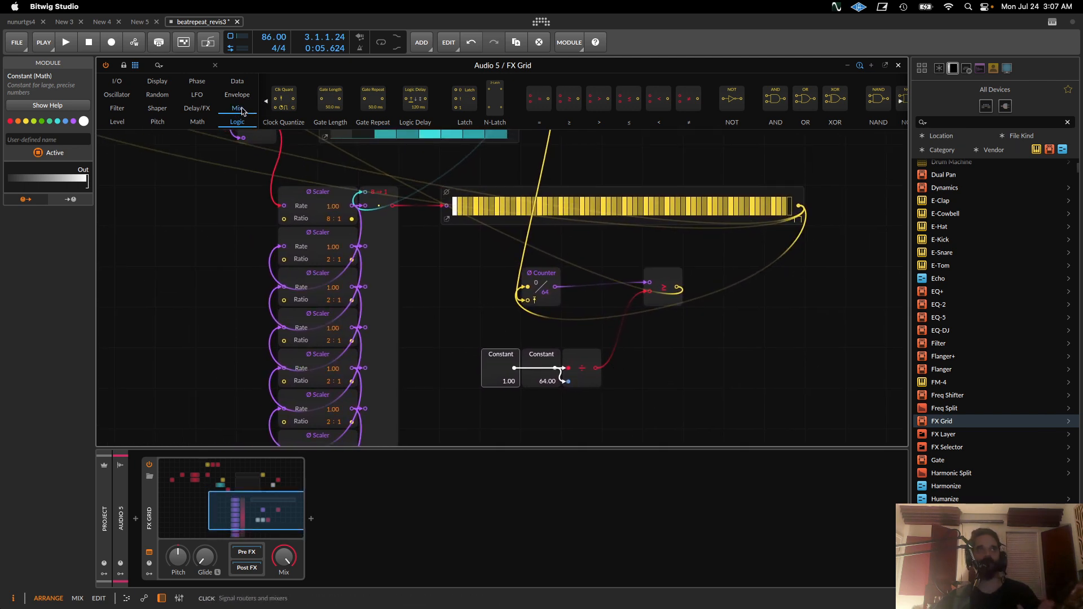
pyautogui.click(240, 110)
pyautogui.click(202, 125)
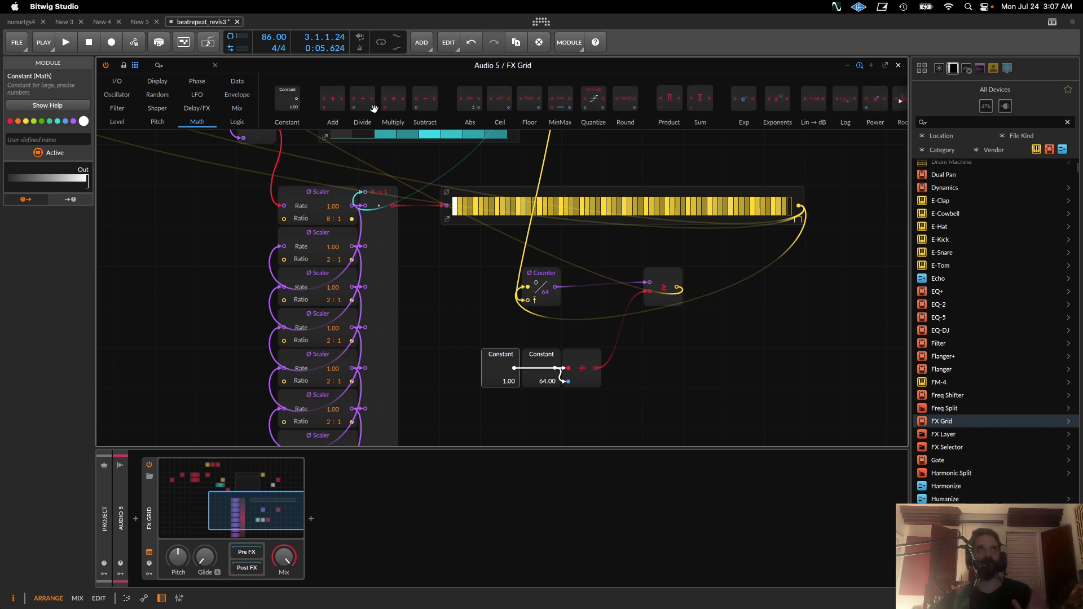
pyautogui.moveTo(391, 103); pyautogui.dragTo(502, 435)
pyautogui.moveTo(501, 419); pyautogui.dragTo(410, 138)
pyautogui.scroll(-3, 511, 255)
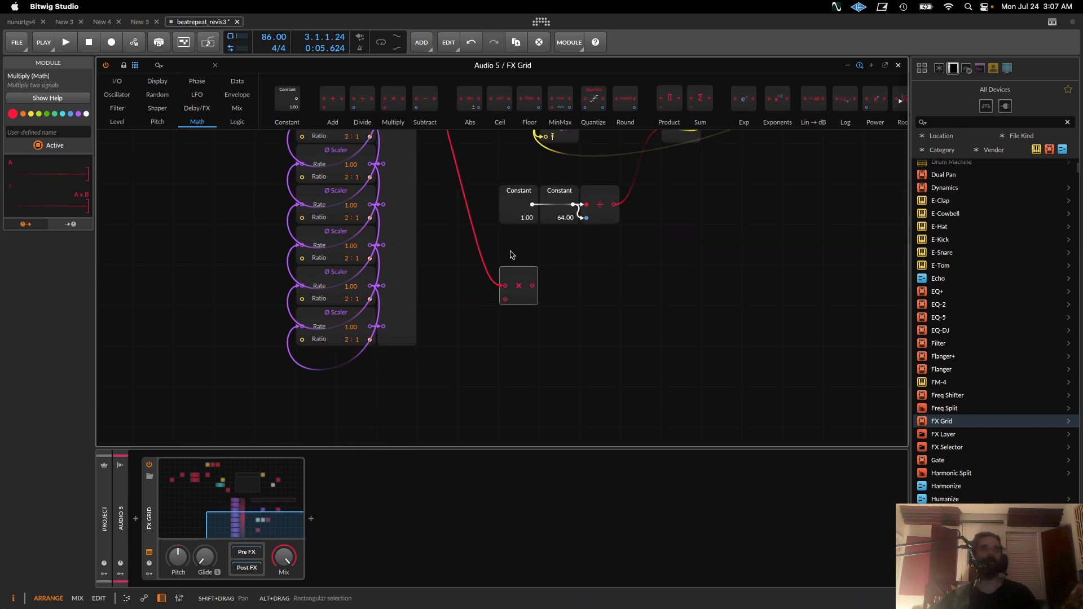
pyautogui.moveTo(287, 99)
pyautogui.mouseDown()
pyautogui.moveTo(485, 341)
pyautogui.moveTo(505, 300)
pyautogui.moveTo(483, 446)
pyautogui.moveTo(440, 417)
pyautogui.mouseUp()
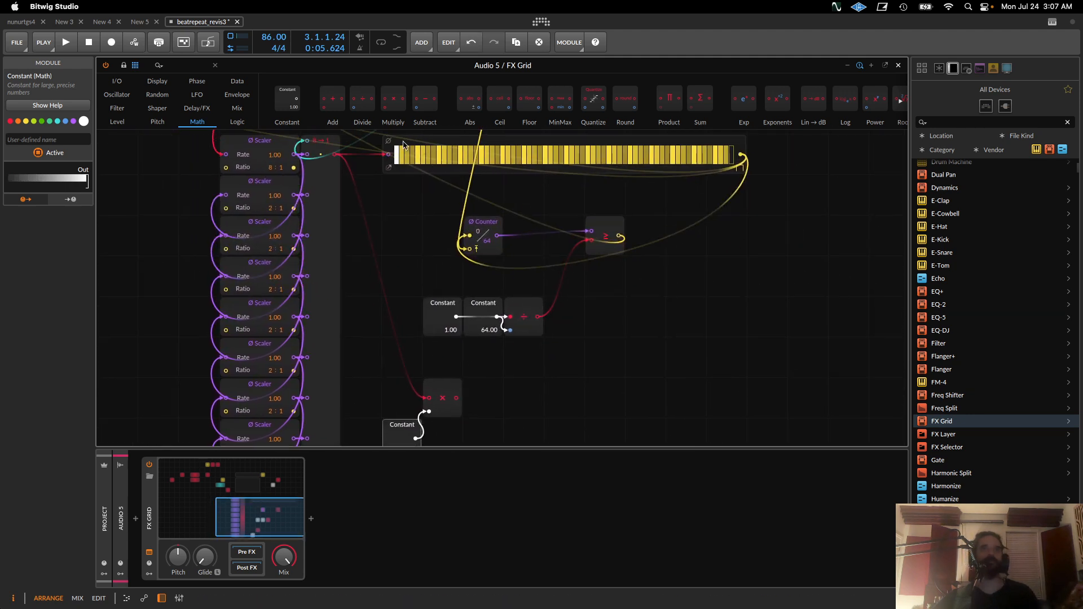
# Copy the 64-step Gates to the right of the Multiply, disconnect the copy's phase input, and duplicate it directly below
pyautogui.moveTo(403, 145); pyautogui.dragTo(666, 395)
pyautogui.scroll(-2, 558, 375)
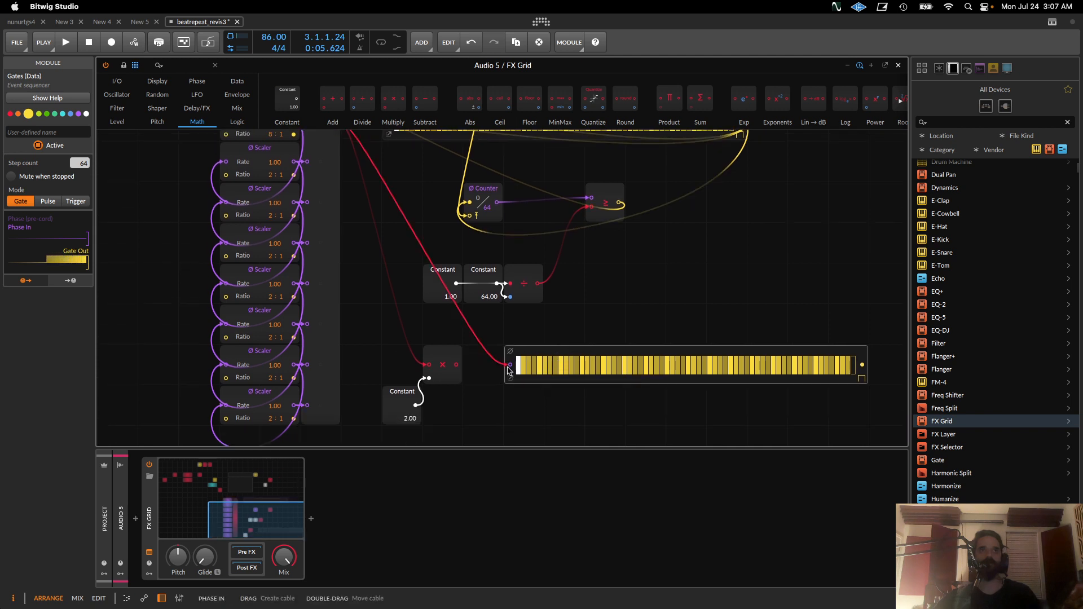
pyautogui.moveTo(510, 365); pyautogui.dragTo(510, 373)
pyautogui.press('super+d')
pyautogui.hscroll(3, 600, 336)
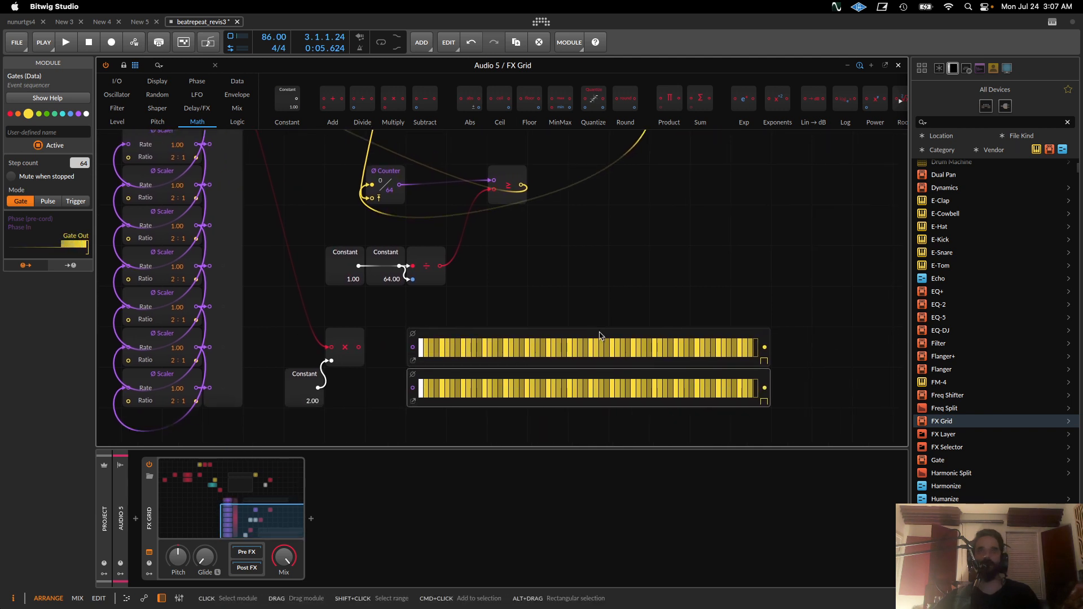
# Select both copied 64-step Gates and move them one slot right to widen the gap beside the Multiply
pyautogui.hscroll(-5, 759, 338)
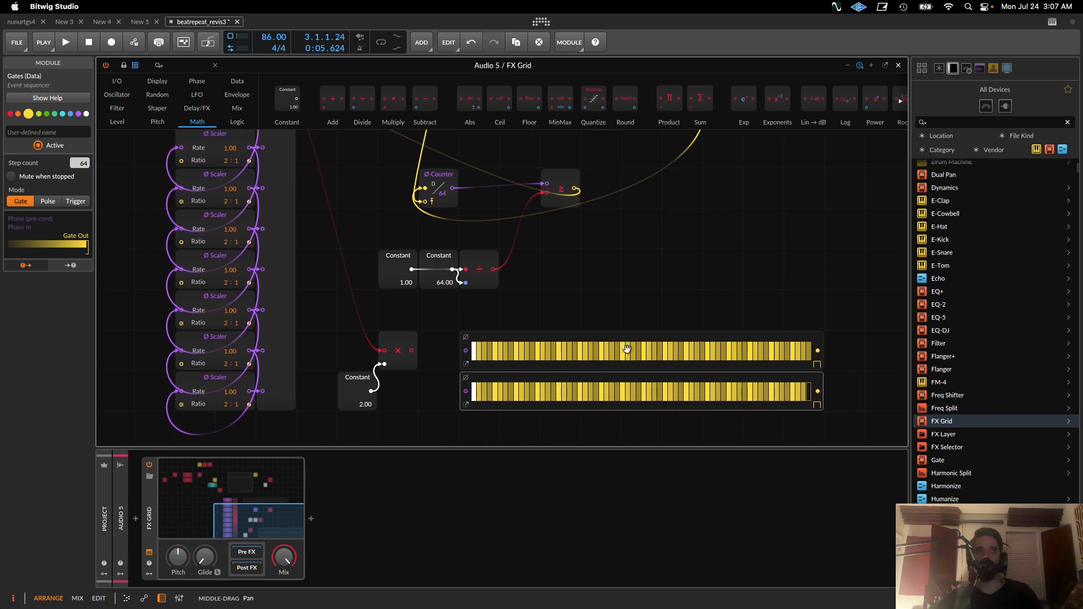
pyautogui.moveTo(556, 310); pyautogui.dragTo(576, 423)
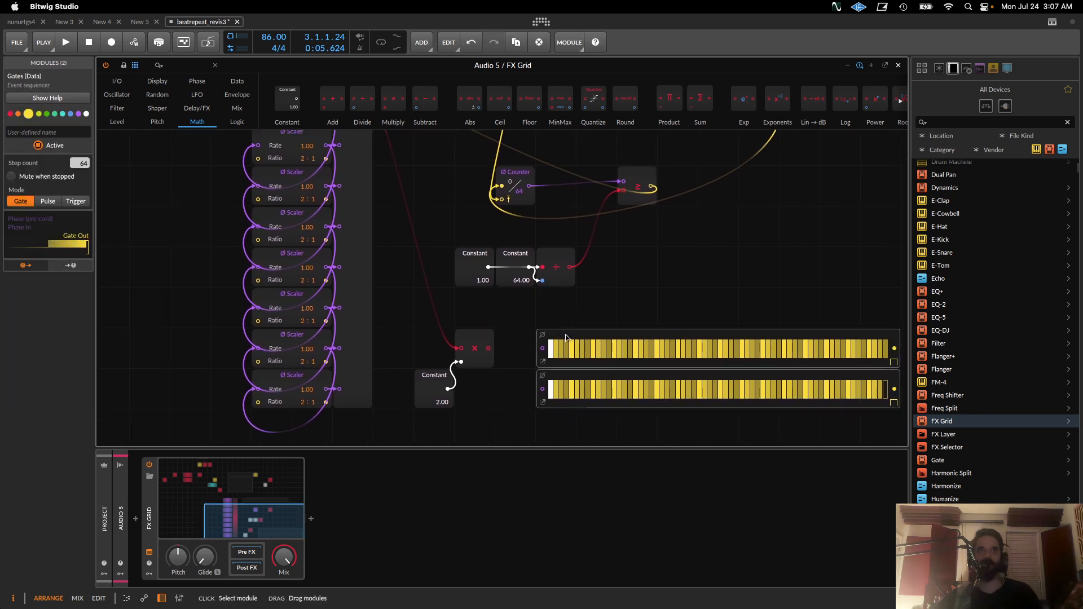
pyautogui.moveTo(564, 333); pyautogui.dragTo(605, 334)
# Add a < comparator above and beside the Multiply, comparing the Multiply's output with the 1.00 Constant
pyautogui.hscroll(4, 606, 334)
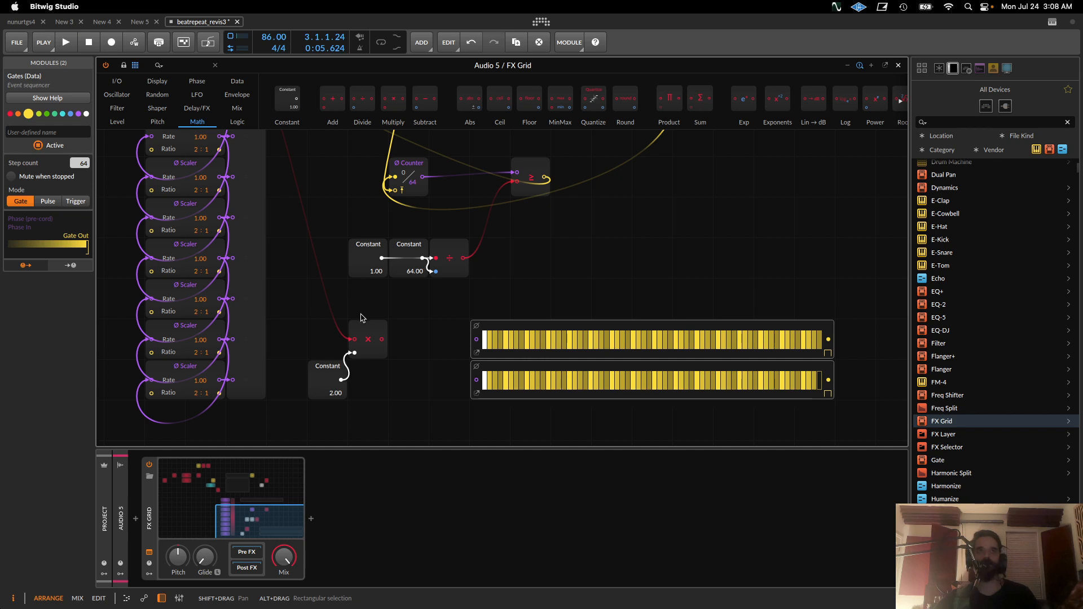
pyautogui.scroll(2, 371, 331)
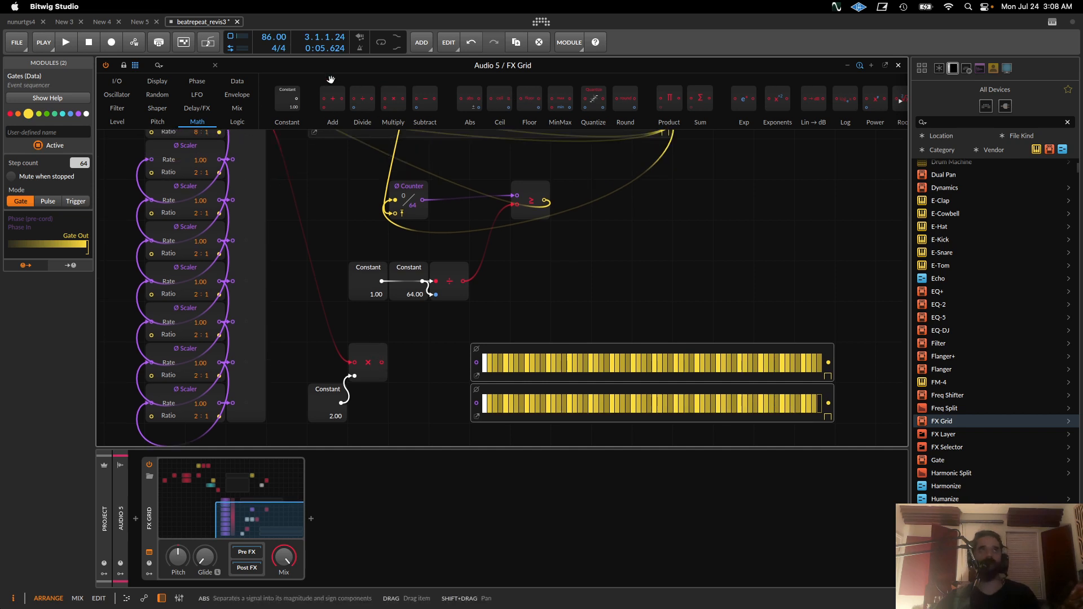
pyautogui.click(237, 121)
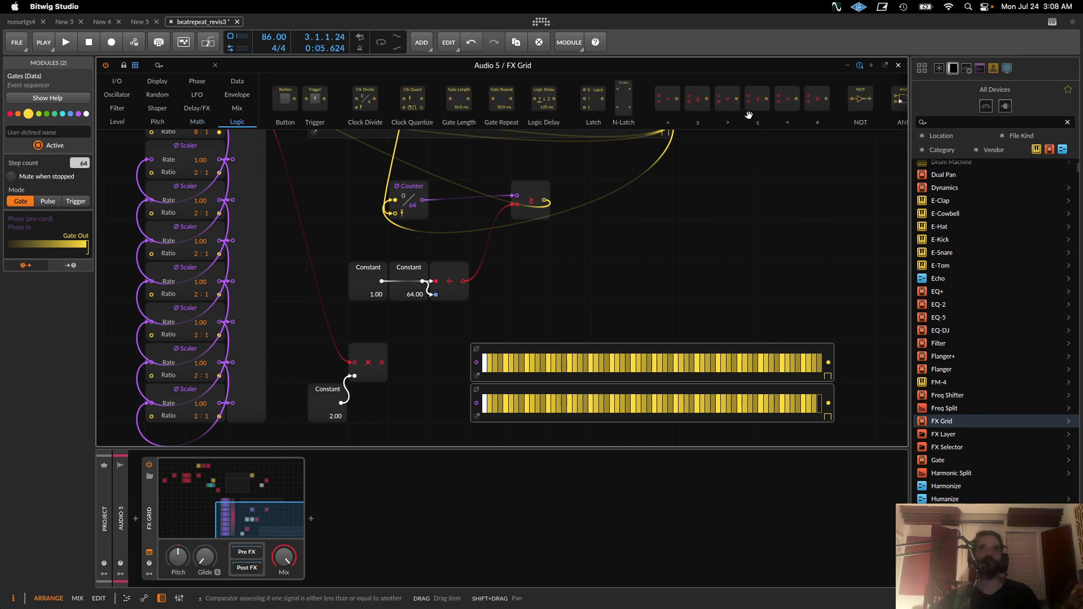
pyautogui.moveTo(788, 99); pyautogui.dragTo(498, 318)
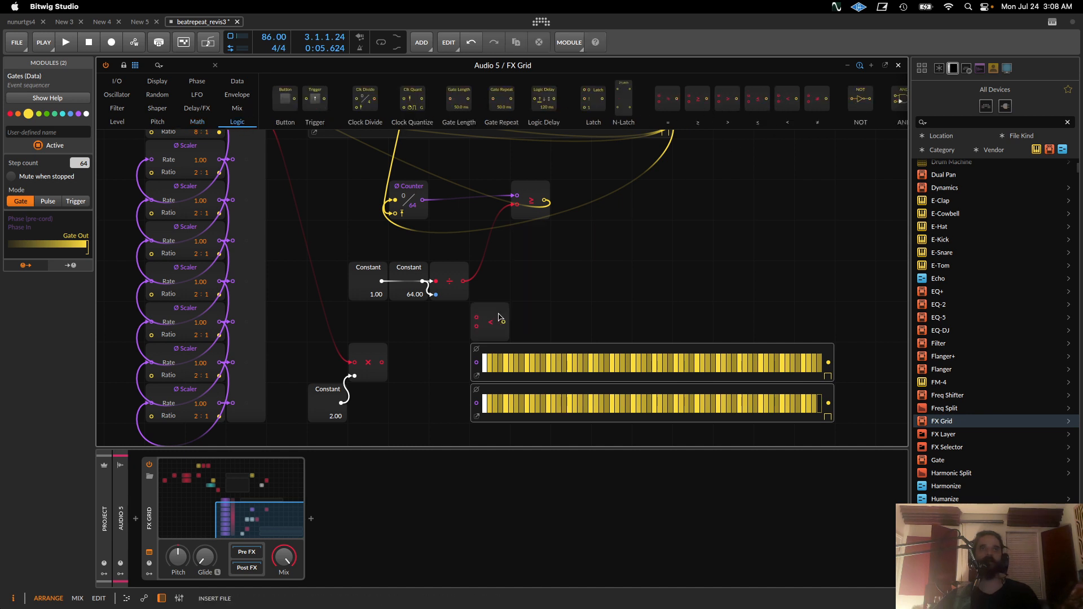
pyautogui.click(499, 318)
pyautogui.moveTo(381, 362); pyautogui.dragTo(466, 371)
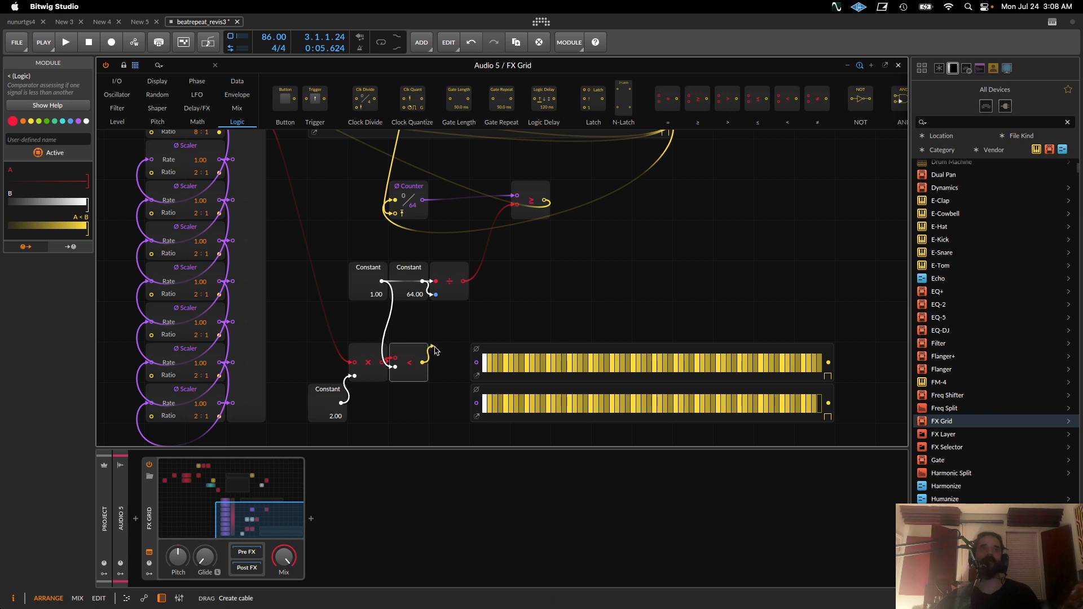
pyautogui.moveTo(406, 353); pyautogui.dragTo(413, 334)
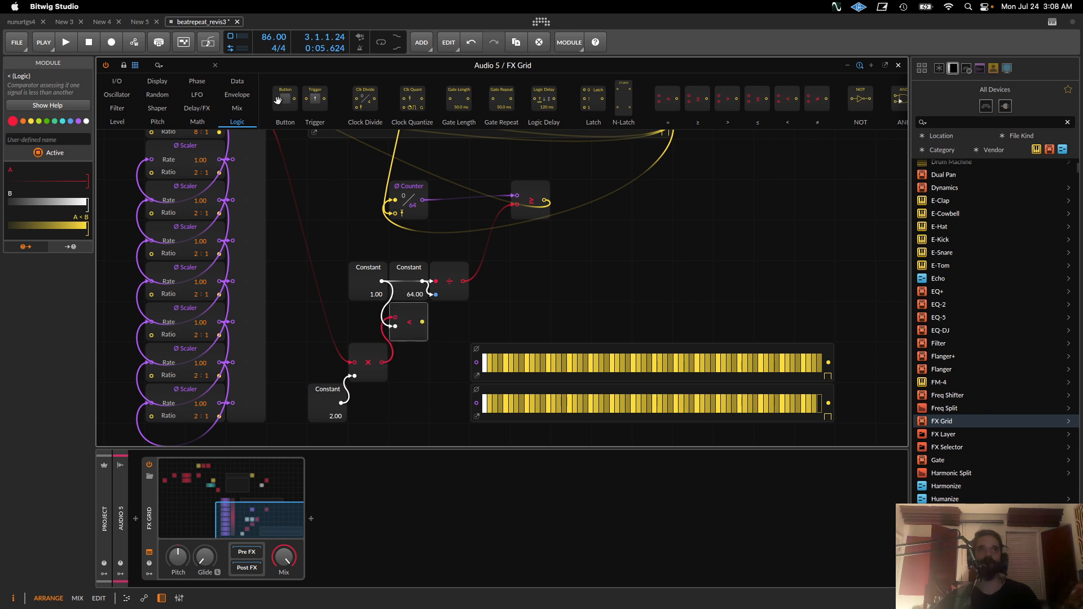
# Insert a Select In before each copied 64-step Gates, feeding both from the Multiply and controlling the upper one with the < comparator
pyautogui.click(237, 108)
pyautogui.moveTo(463, 99); pyautogui.dragTo(436, 375)
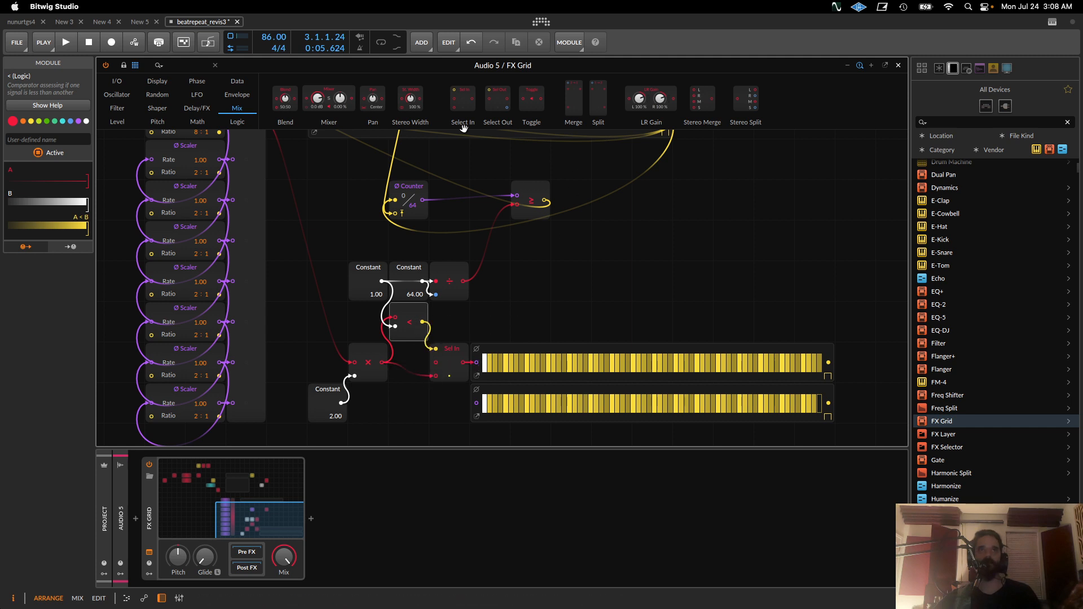
pyautogui.moveTo(463, 113); pyautogui.dragTo(460, 422)
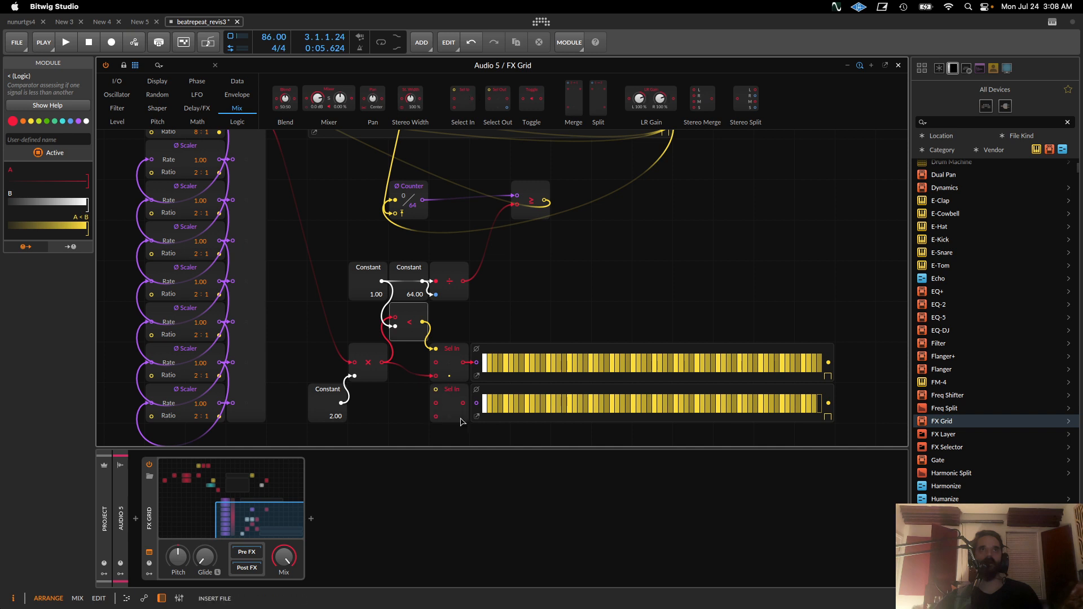
pyautogui.click(438, 420)
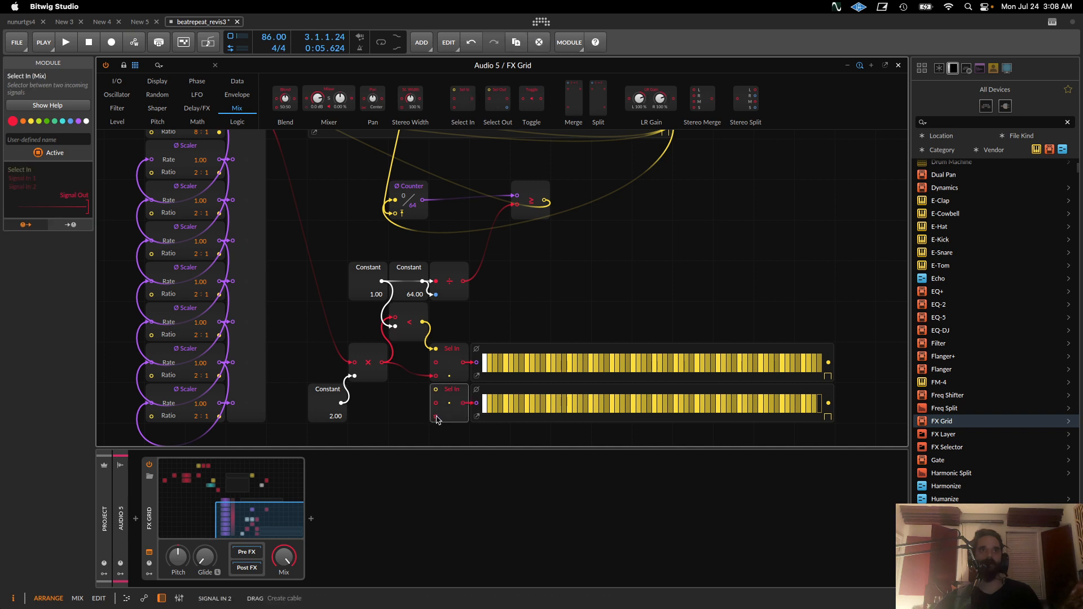
pyautogui.moveTo(435, 418); pyautogui.dragTo(383, 362)
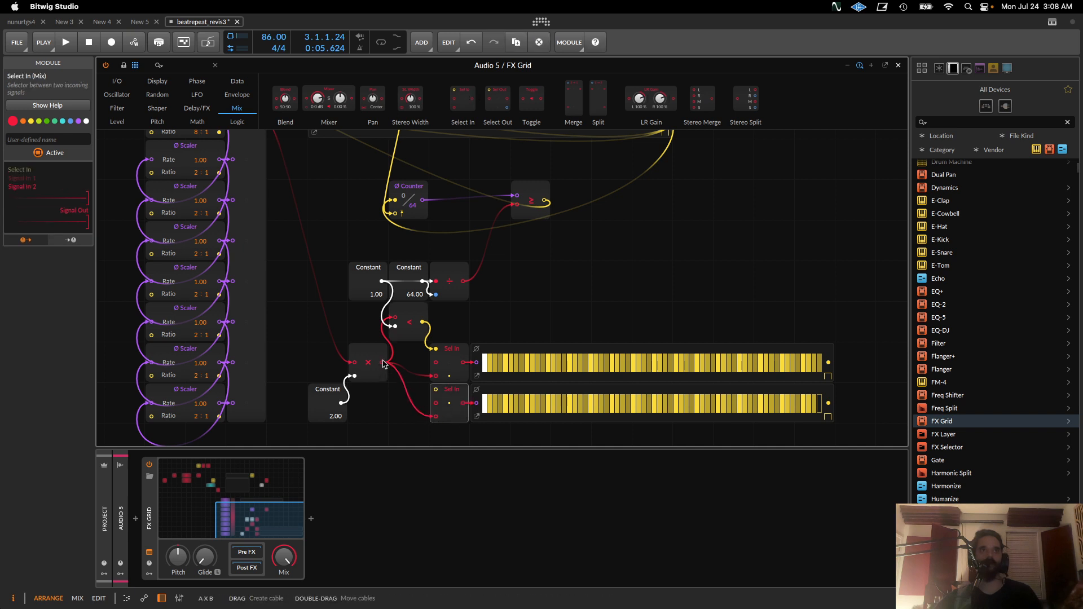
# Add a ≥ comparator testing the Multiply's output against the 1.00 Constant, wire it to the lower Select In's selector, and test playback
pyautogui.click(237, 121)
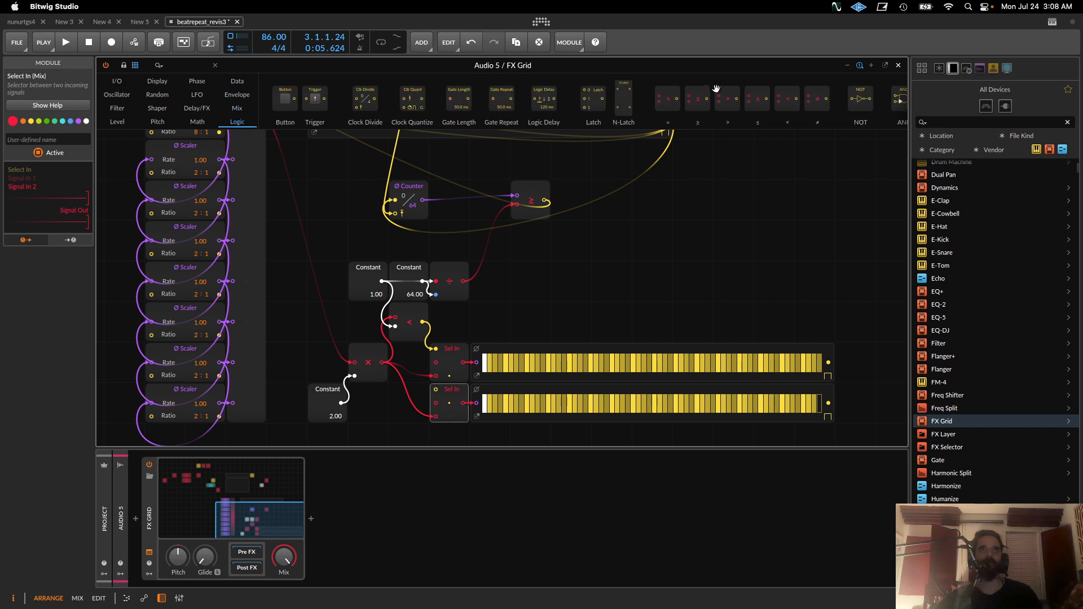
pyautogui.moveTo(665, 162); pyautogui.dragTo(503, 311)
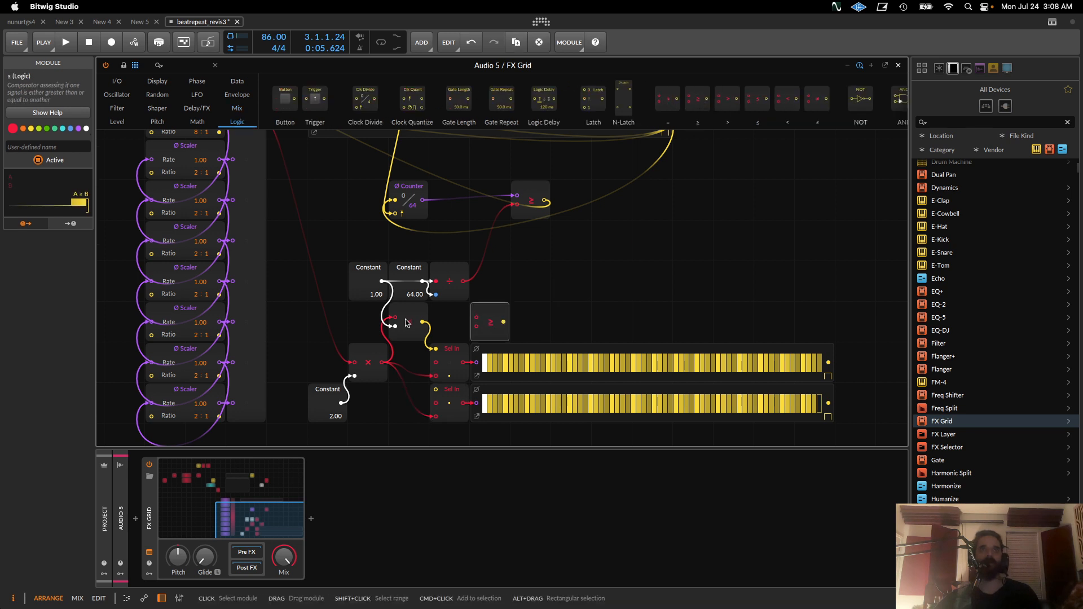
pyautogui.moveTo(382, 362); pyautogui.dragTo(382, 281)
pyautogui.moveTo(505, 326); pyautogui.dragTo(435, 389)
pyautogui.press('space')
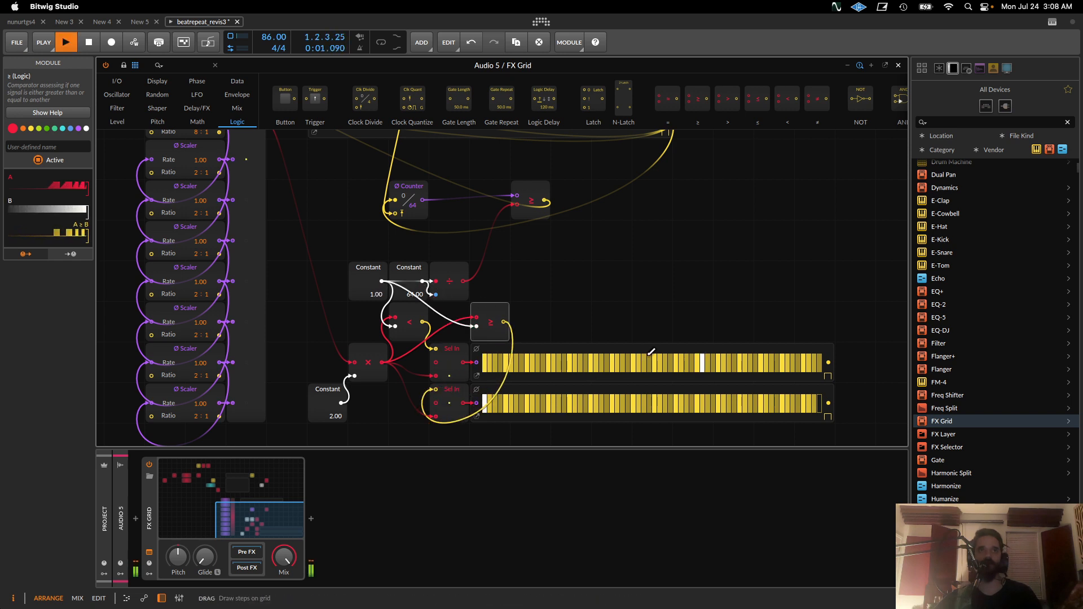
pyautogui.press('space')
# Add a Select In above the right end of the two stacked 64-step Gates and wire both Gates outputs into its signal inputs
pyautogui.moveTo(637, 356)
pyautogui.mouseDown()
pyautogui.moveTo(605, 356)
pyautogui.moveTo(517, 314)
pyautogui.mouseUp()
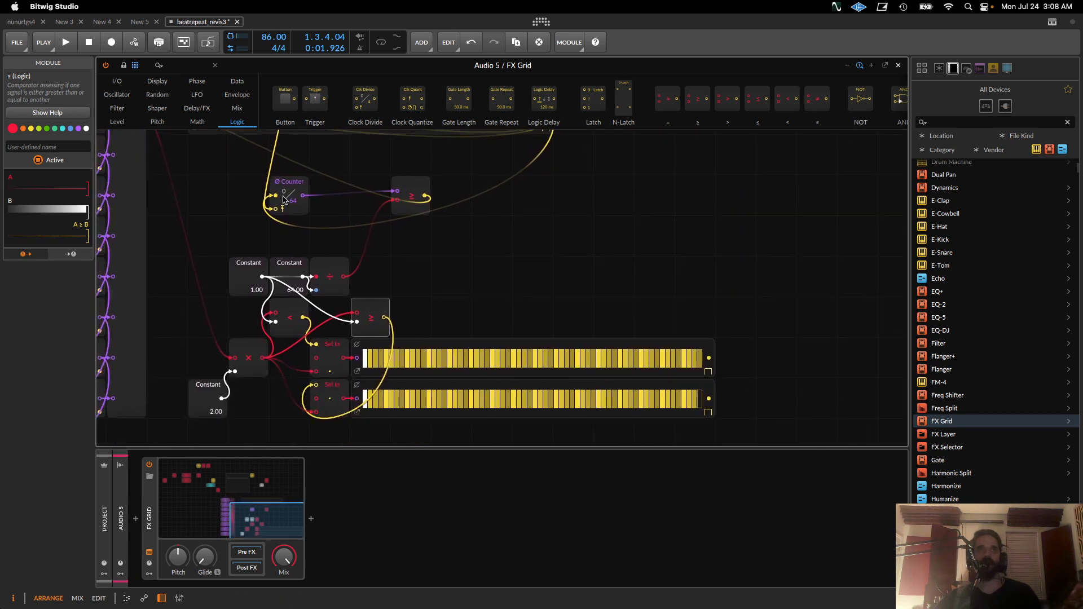
pyautogui.scroll(1, 357, 217)
pyautogui.scroll(1, 253, 195)
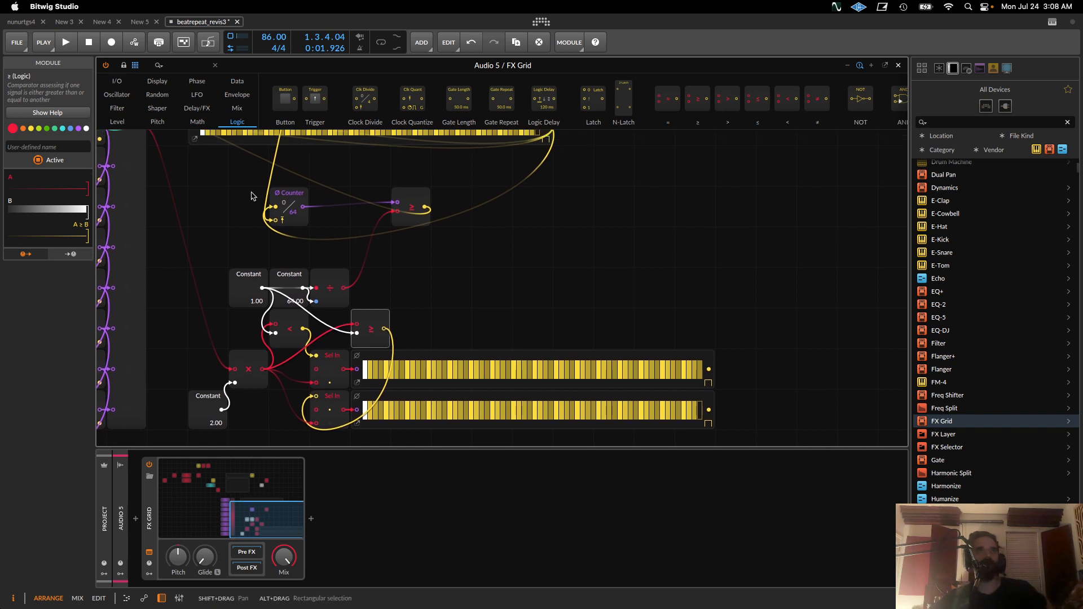
pyautogui.scroll(2, 252, 195)
pyautogui.click(237, 108)
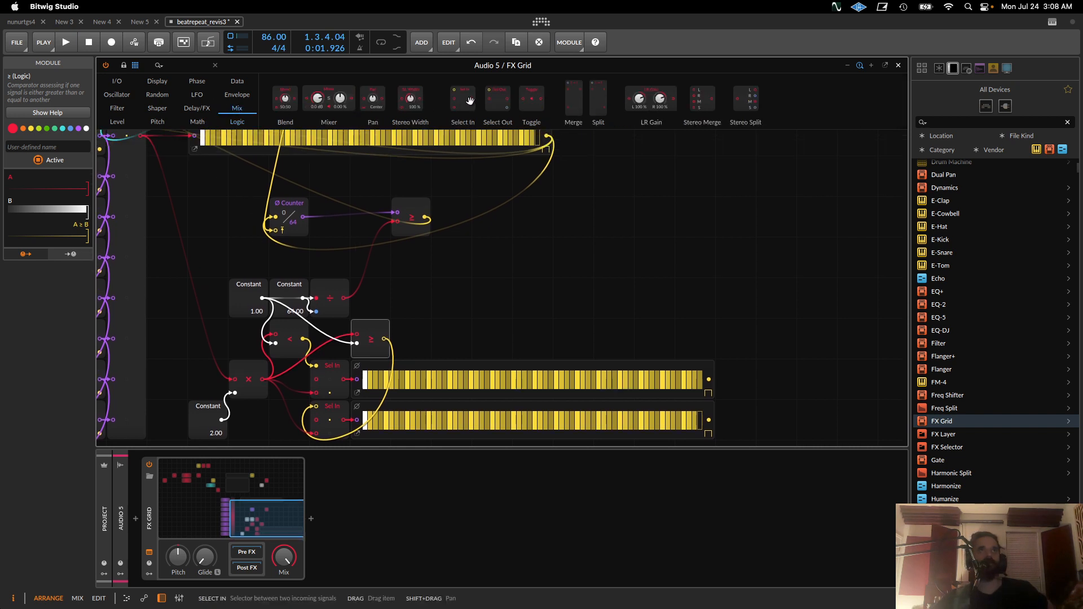
pyautogui.moveTo(469, 101); pyautogui.dragTo(681, 297)
pyautogui.click(712, 381)
pyautogui.moveTo(709, 420); pyautogui.dragTo(681, 312)
# Add a Scaler with a 1:2 ratio in the space above the stacked Gates, fed by the 8→1 Merge output
pyautogui.scroll(3, 602, 370)
pyautogui.hscroll(-4, 602, 370)
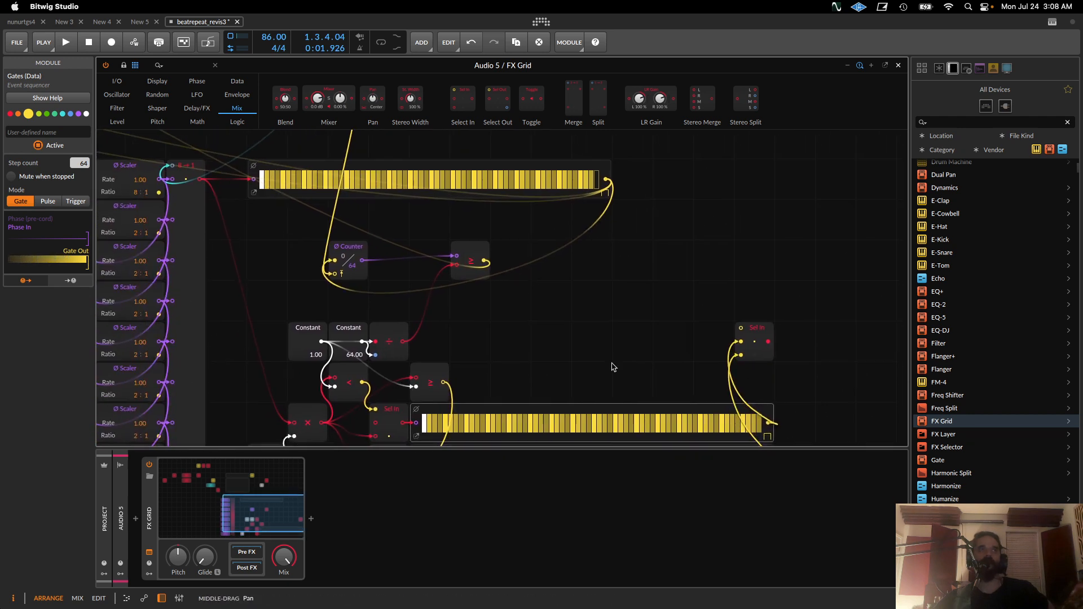
pyautogui.click(158, 81)
pyautogui.click(197, 81)
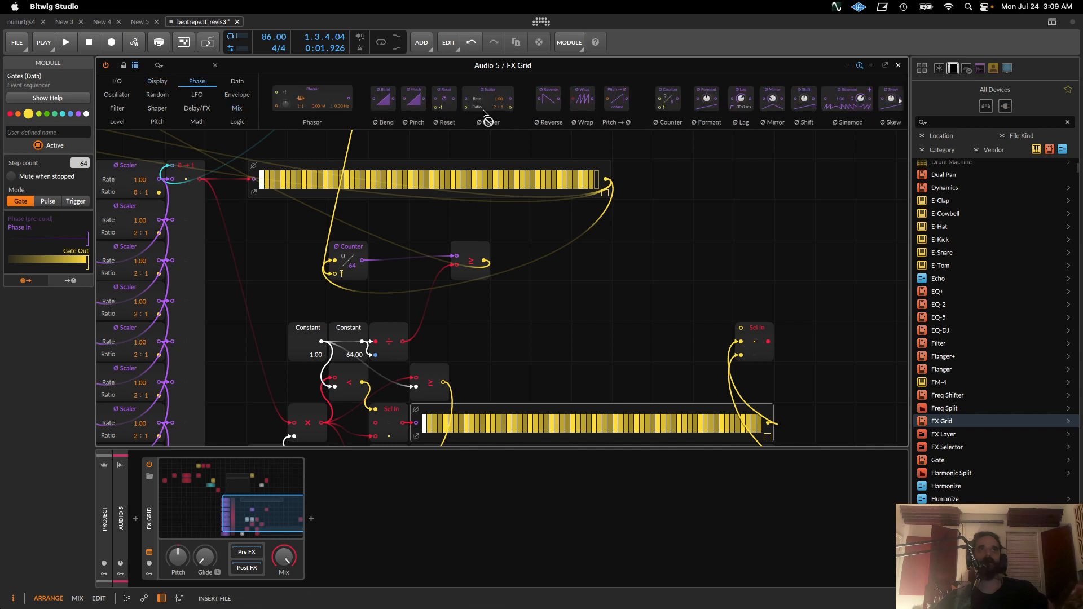
pyautogui.moveTo(483, 104); pyautogui.dragTo(200, 179)
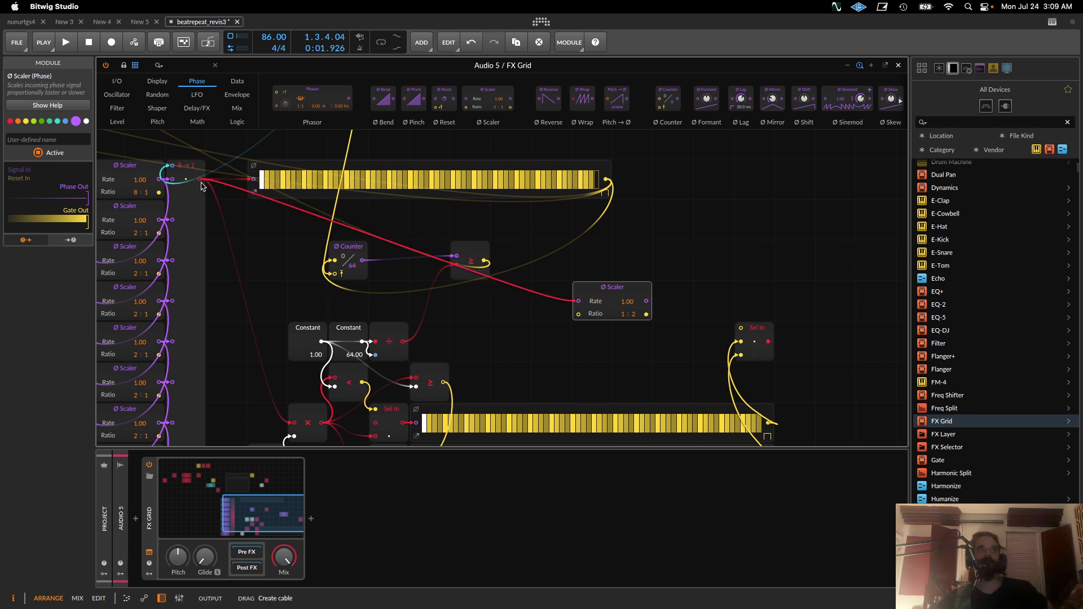
# Add a phase Reset after the new Scaler, triggered by the Select In beside the 8-step Gates, and shift both modules two slots left
pyautogui.scroll(-1, 598, 279)
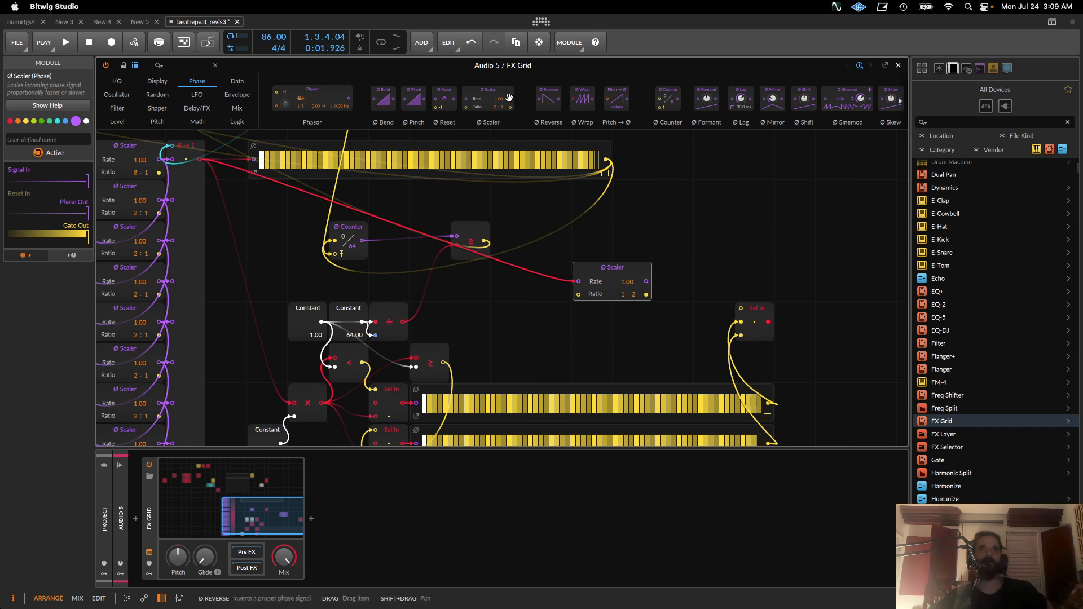
pyautogui.moveTo(435, 99); pyautogui.dragTo(363, 370)
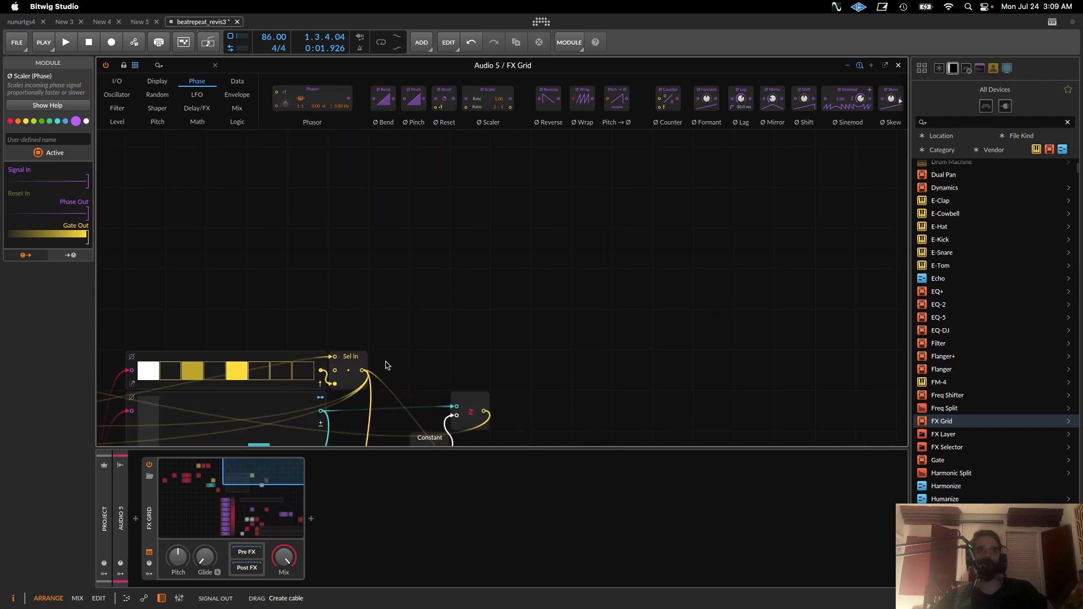
pyautogui.scroll(-10, 472, 324)
pyautogui.scroll(2, 476, 328)
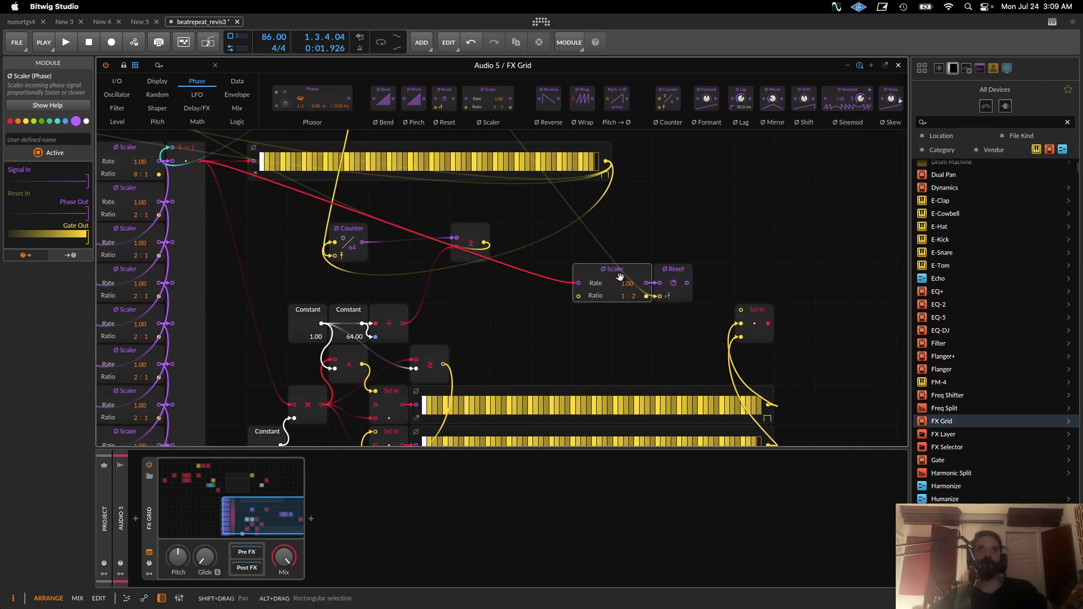
pyautogui.moveTo(639, 249); pyautogui.dragTo(686, 305)
pyautogui.moveTo(624, 271); pyautogui.dragTo(543, 271)
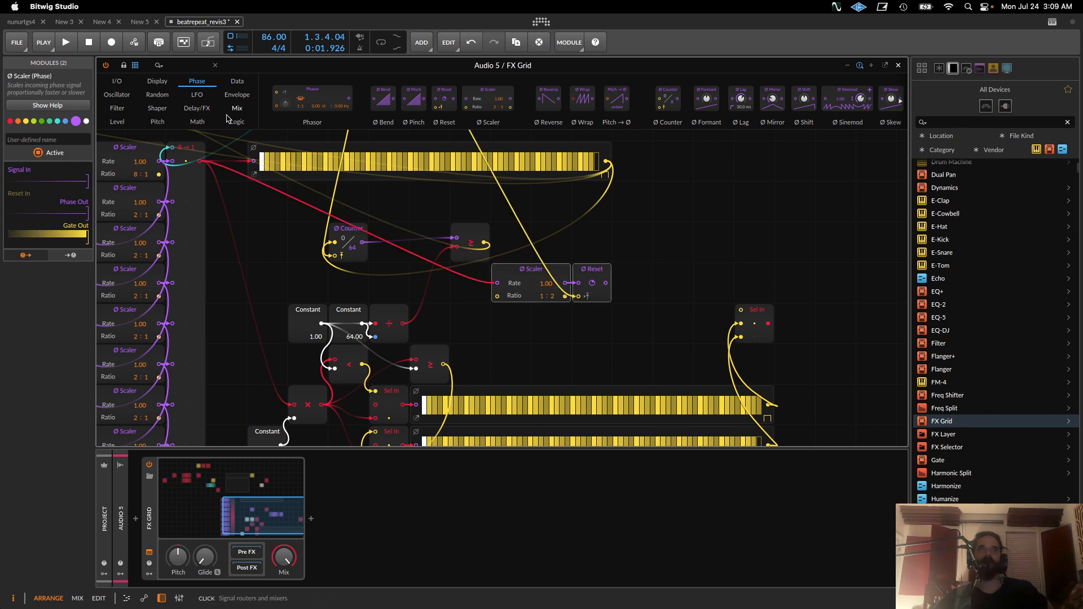
# Add a ≥ comparator just below and right of the Reset, with its first input fed by the Reset's phase output
pyautogui.click(203, 122)
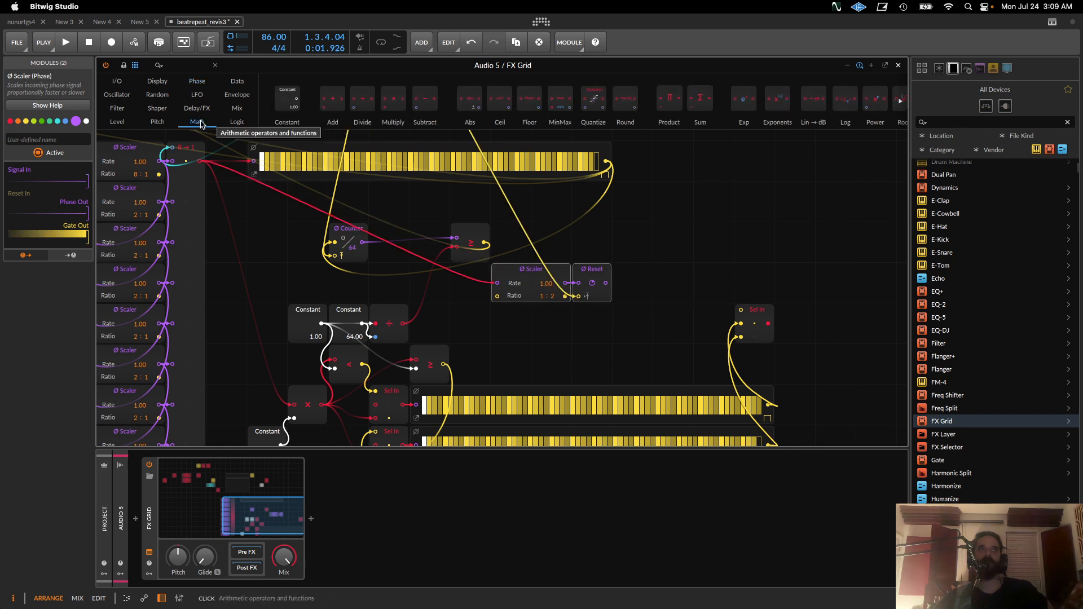
pyautogui.click(238, 123)
pyautogui.moveTo(713, 107); pyautogui.dragTo(643, 318)
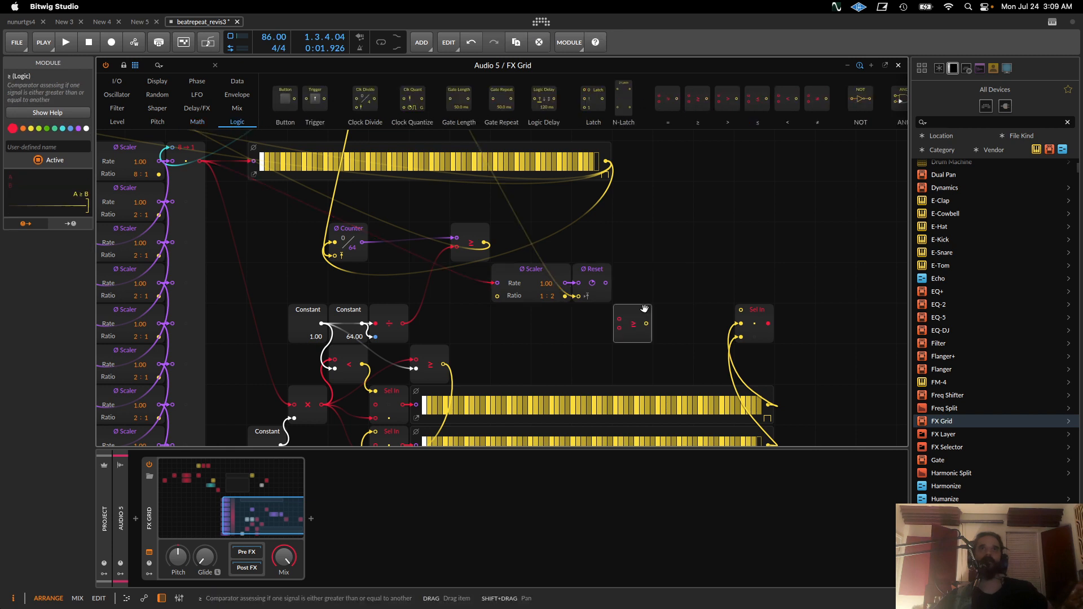
pyautogui.moveTo(606, 282); pyautogui.dragTo(620, 320)
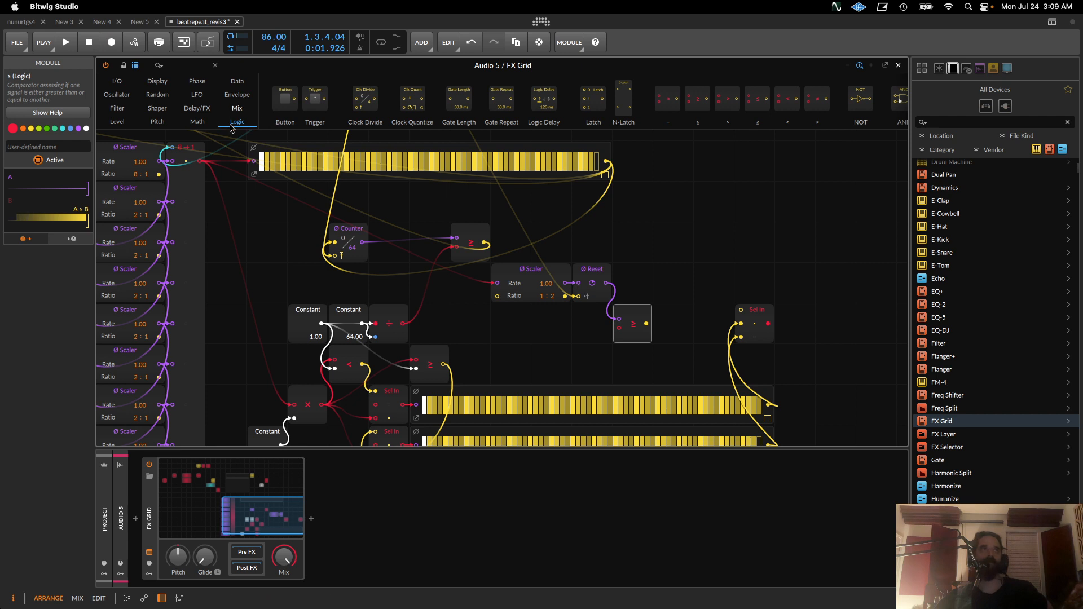
# Add a 0.50 Constant as the comparator's second input and connect the comparator's output to the selector of the final Select In
pyautogui.click(201, 122)
pyautogui.moveTo(287, 98); pyautogui.dragTo(553, 330)
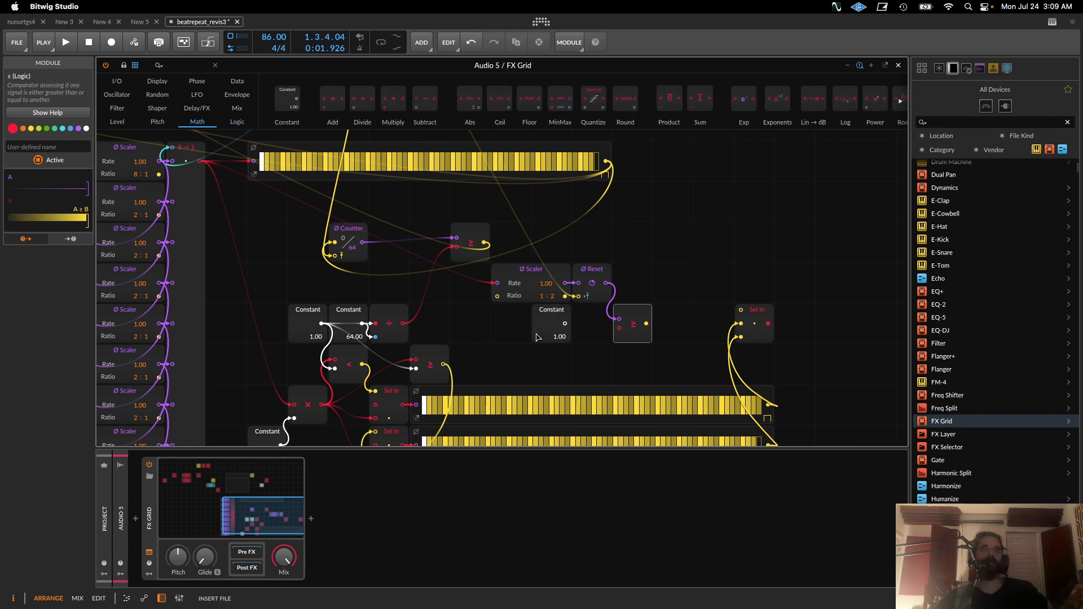
pyautogui.doubleClick(550, 337)
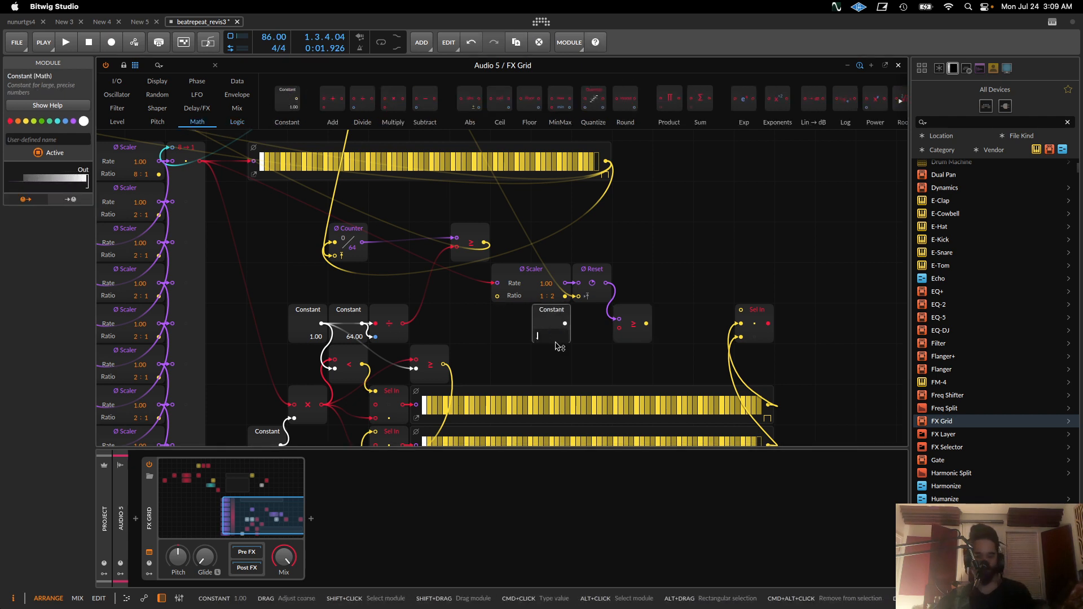
pyautogui.write('.5')
pyautogui.press('Return')
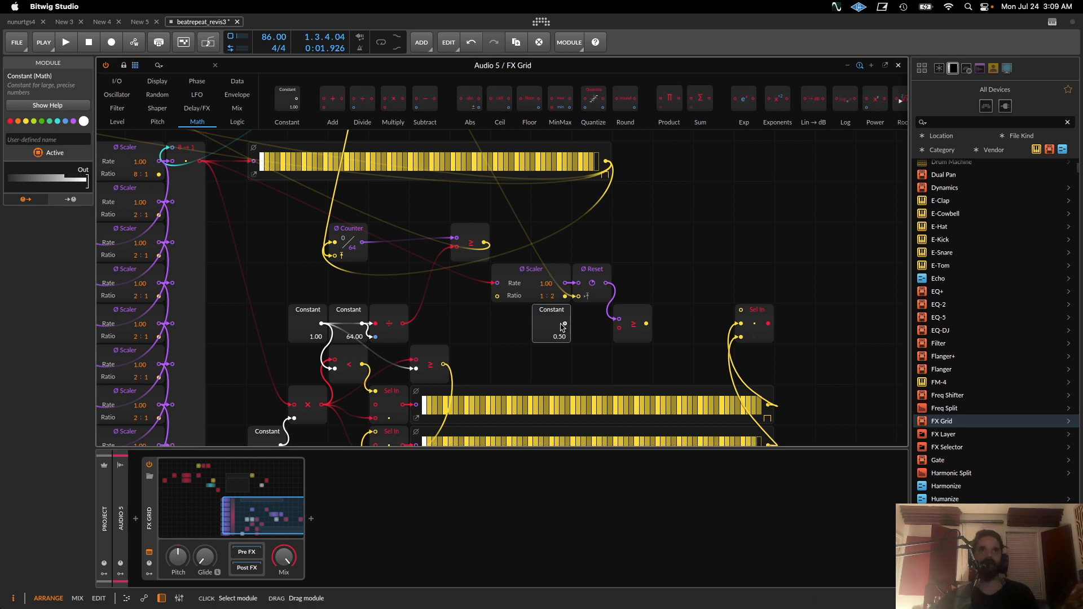
pyautogui.moveTo(565, 323); pyautogui.dragTo(740, 310)
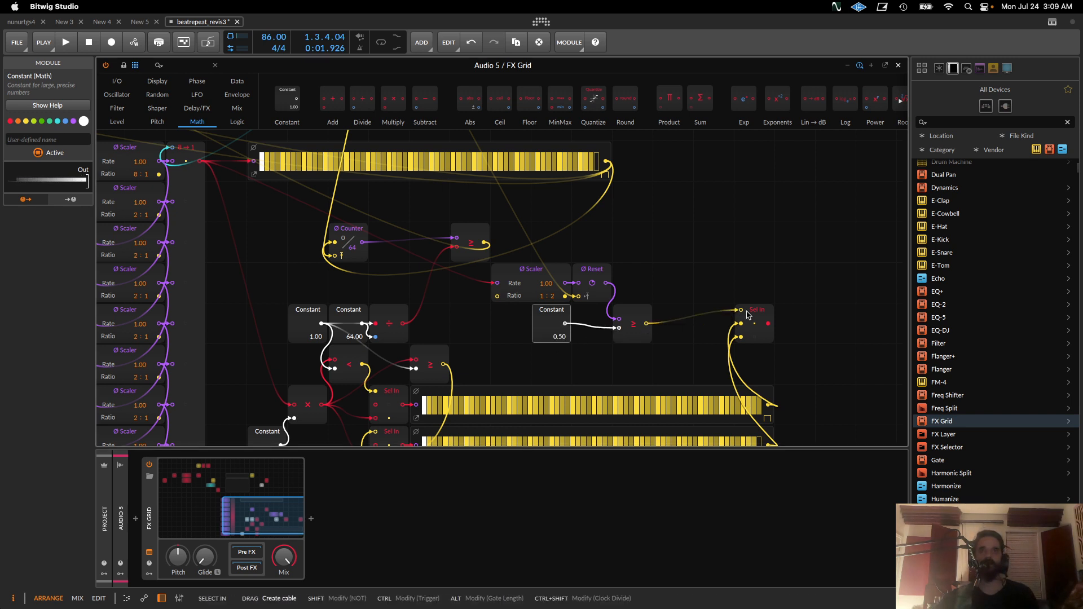
# Play the project briefly to check how the two stacked 64-step Gates and the final Select In respond
pyautogui.scroll(-1, 759, 322)
pyautogui.scroll(-2, 759, 322)
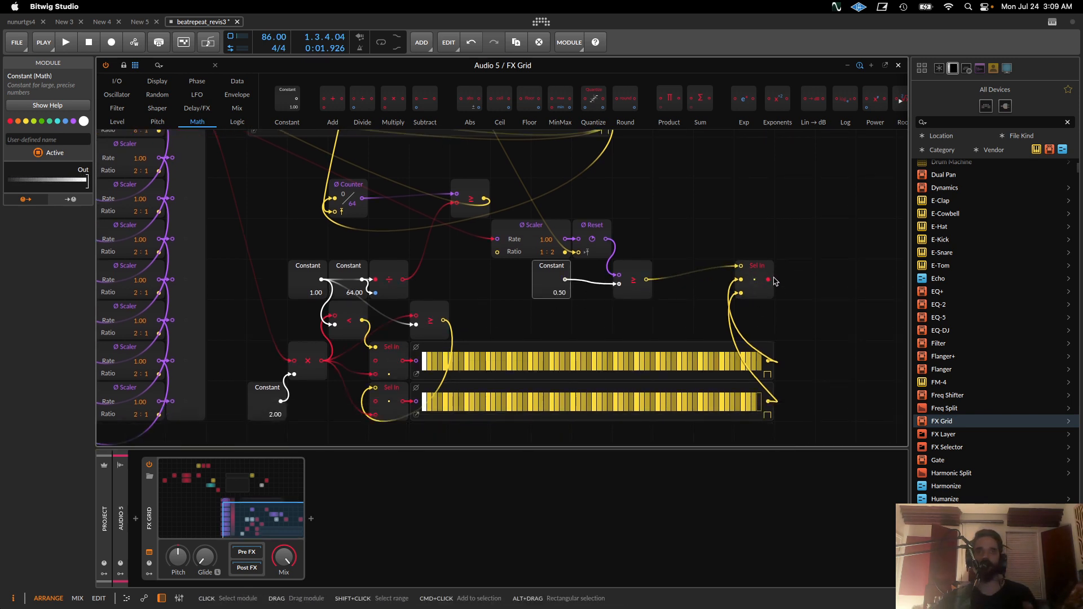
pyautogui.press('space')
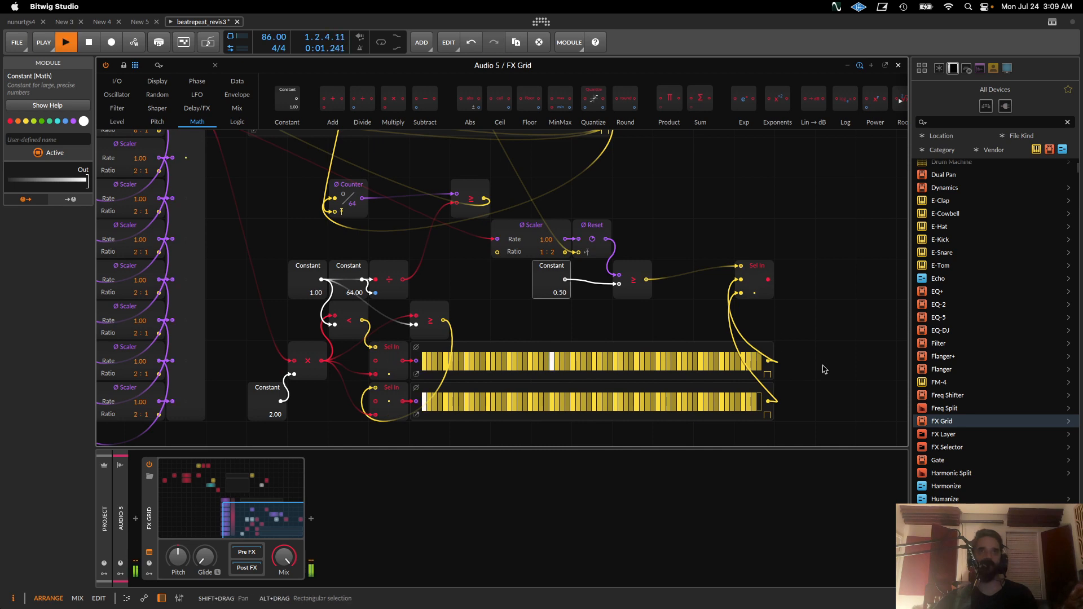
pyautogui.press('space')
pyautogui.press('space')
pyautogui.press('space')
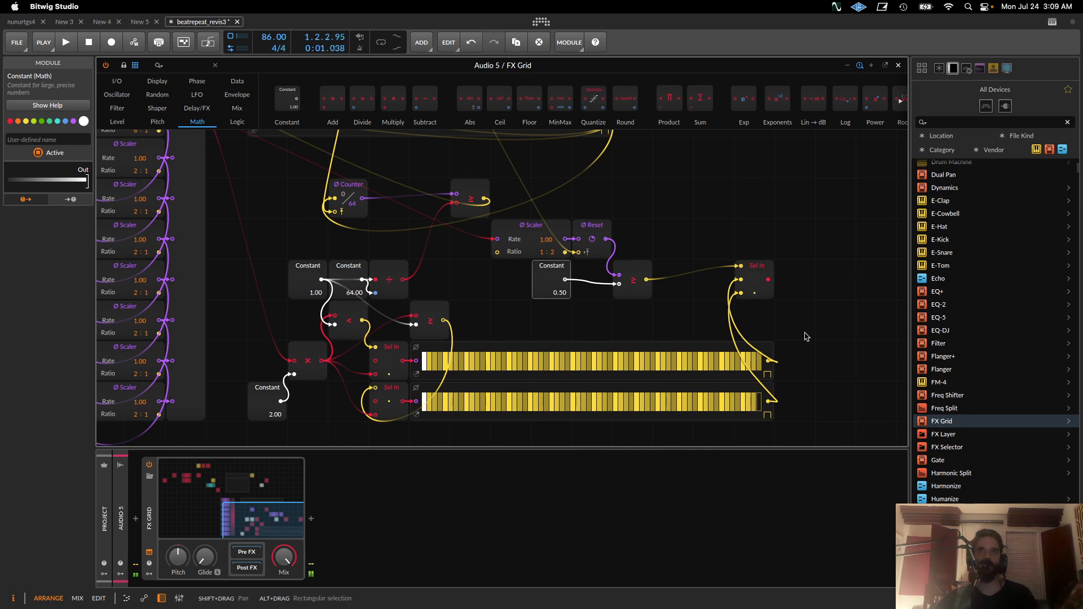
# Add a ≥ comparator in the empty area above the right end of the patch, with its first input fed by the cyan step sequencer's output
pyautogui.scroll(5, 801, 344)
pyautogui.scroll(3, 776, 362)
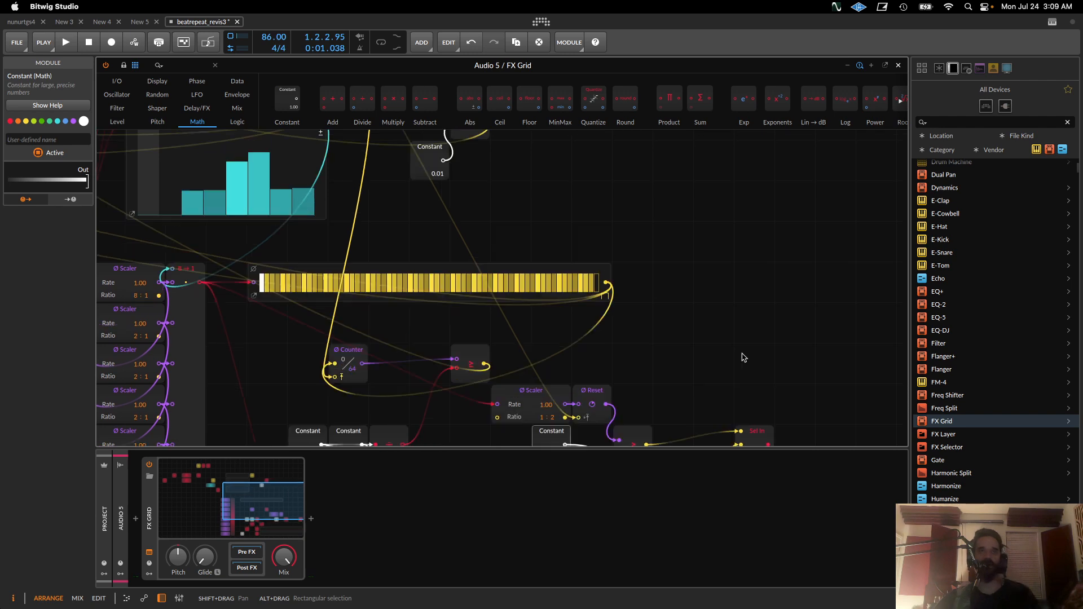
pyautogui.scroll(-3, 743, 357)
pyautogui.press('super+minus')
pyautogui.press('super+minus')
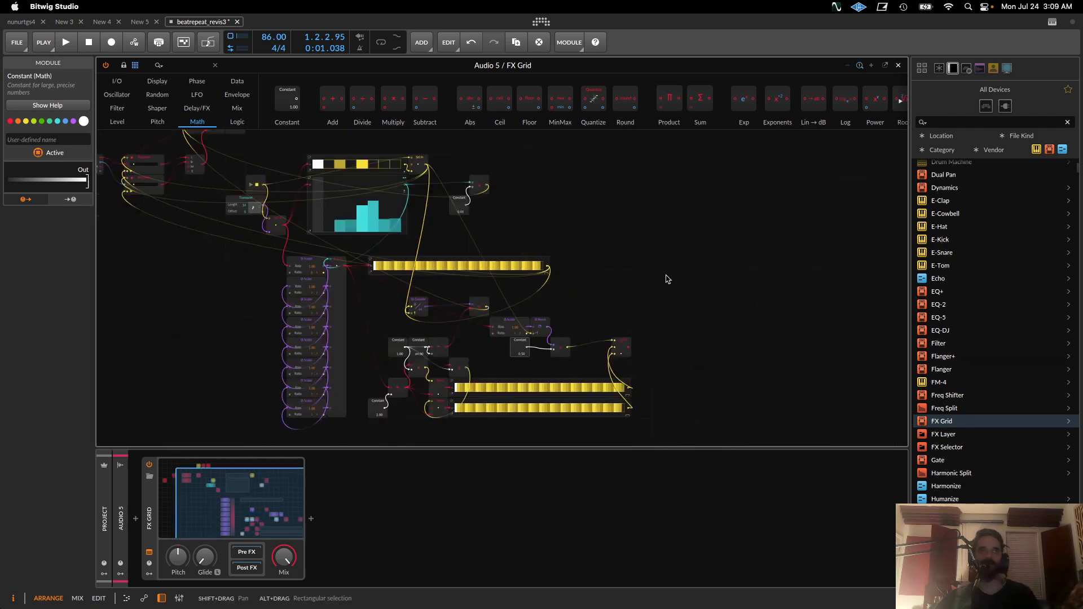
pyautogui.moveTo(668, 279); pyautogui.dragTo(782, 298)
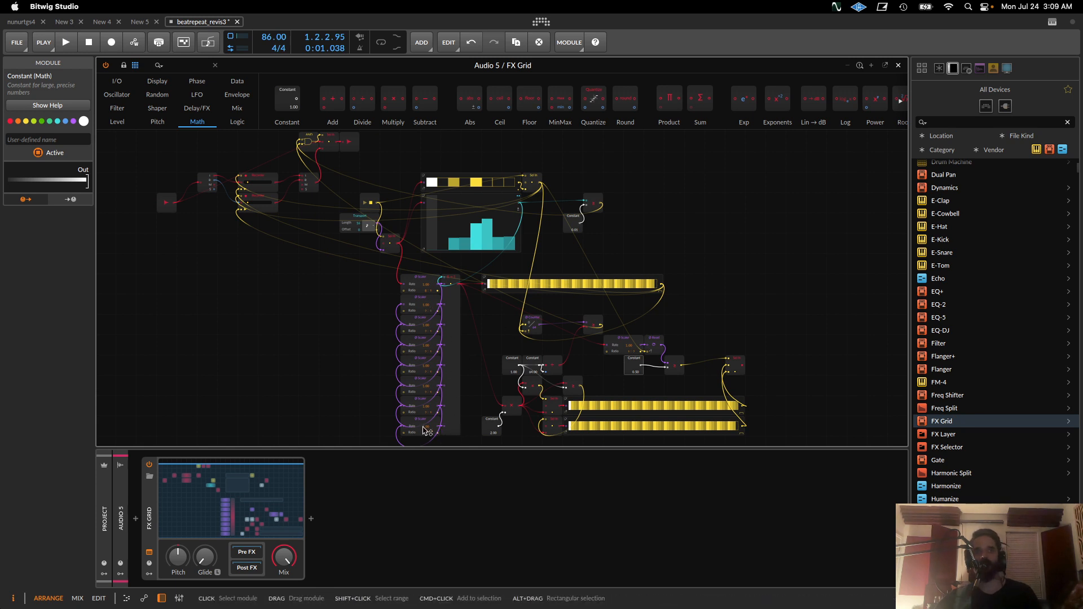
pyautogui.click(237, 110)
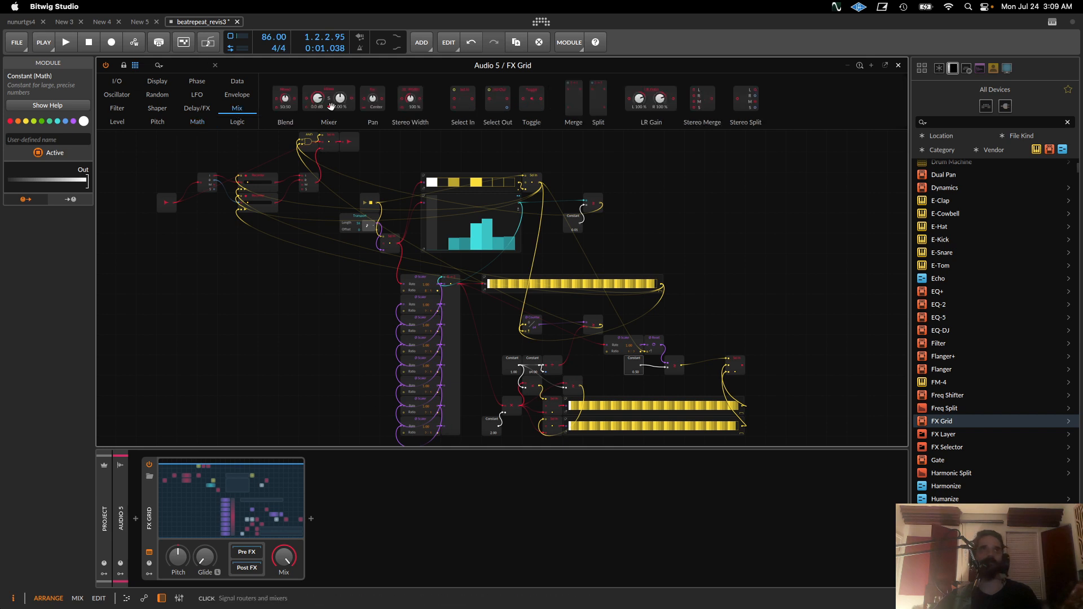
pyautogui.click(237, 121)
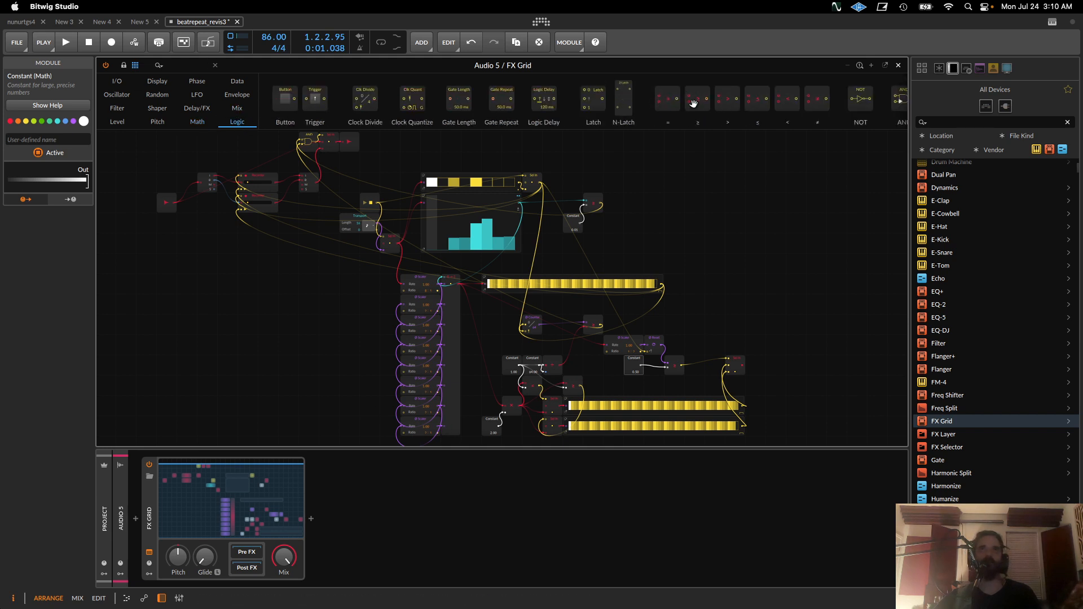
pyautogui.click(692, 244)
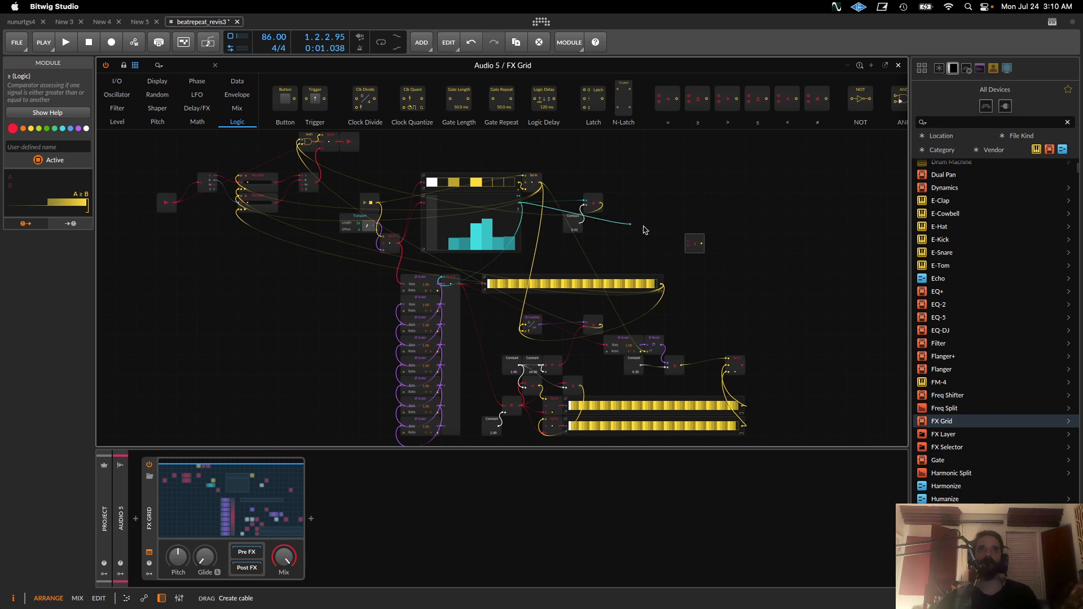
pyautogui.moveTo(645, 229); pyautogui.dragTo(687, 242)
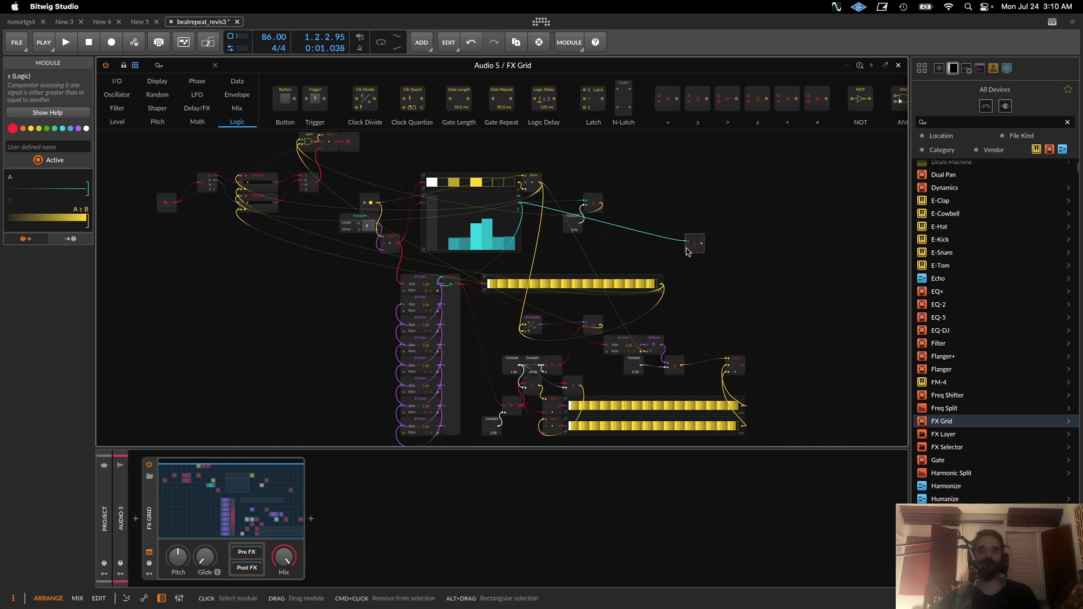
pyautogui.scroll(5, 687, 252)
pyautogui.moveTo(697, 243); pyautogui.dragTo(768, 283)
pyautogui.moveTo(754, 282); pyautogui.dragTo(662, 302)
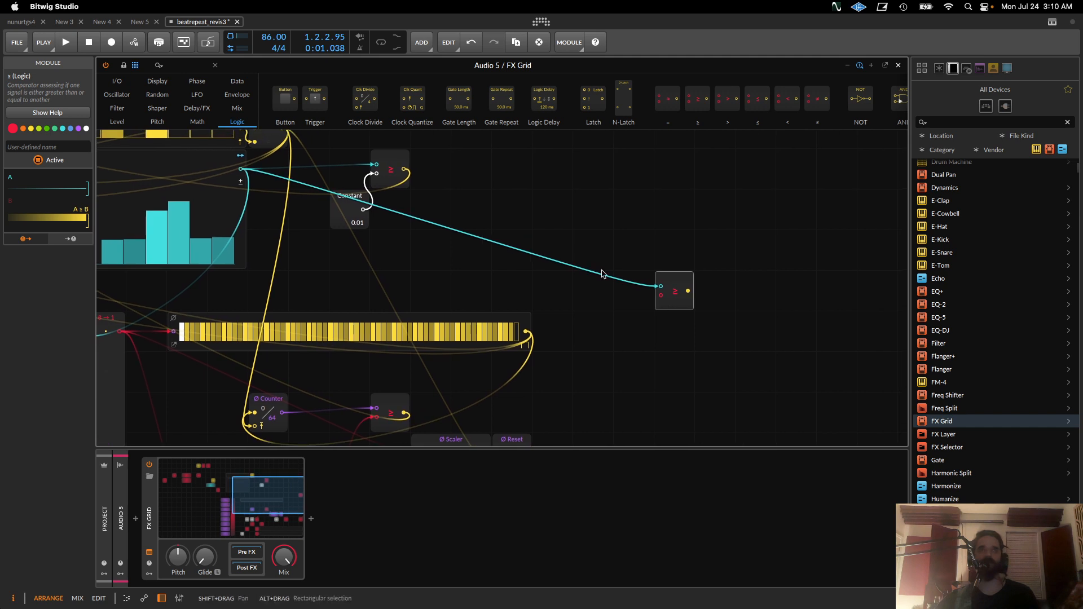
# Add a 1.00 Constant and a Subtract module in line with the new ≥ comparator, spacing the comparator further along
pyautogui.click(198, 122)
pyautogui.moveTo(288, 100); pyautogui.dragTo(572, 316)
pyautogui.moveTo(558, 258); pyautogui.dragTo(598, 297)
pyautogui.moveTo(669, 266); pyautogui.dragTo(749, 303)
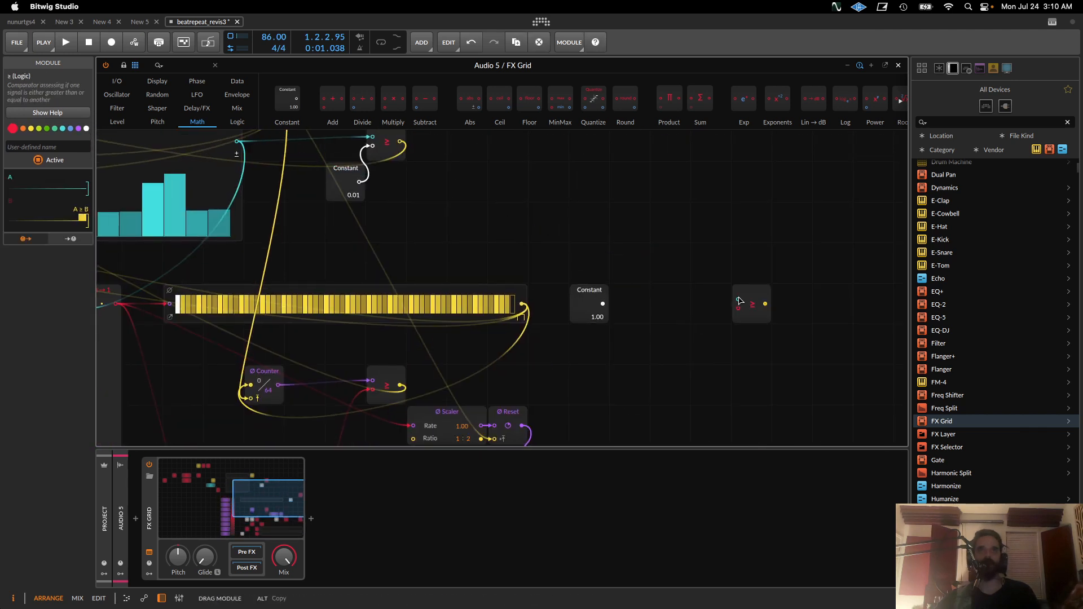
pyautogui.moveTo(652, 299); pyautogui.dragTo(519, 265)
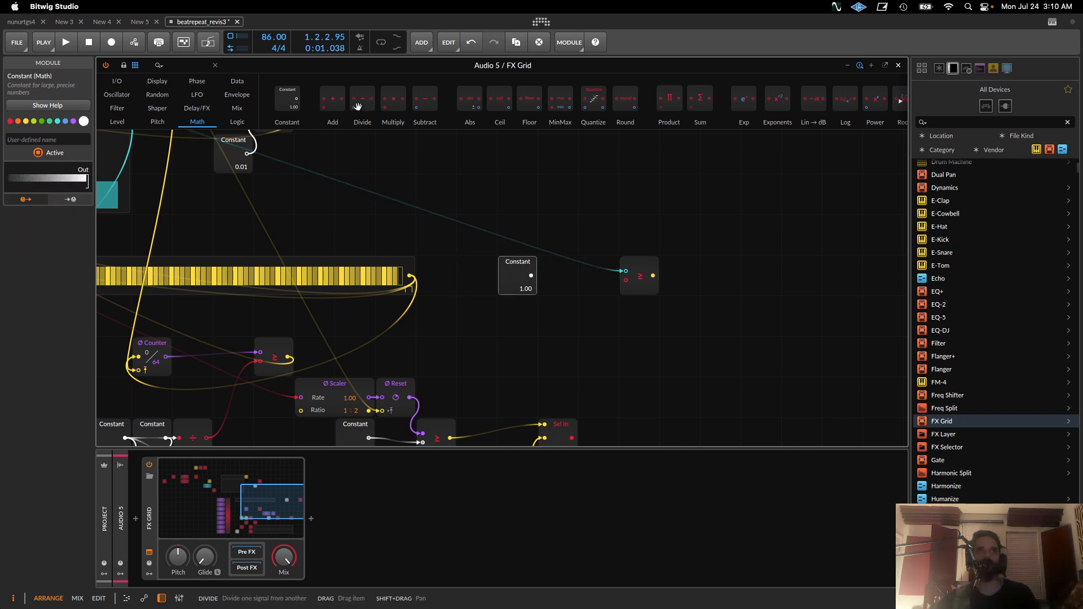
pyautogui.moveTo(357, 106); pyautogui.dragTo(565, 290)
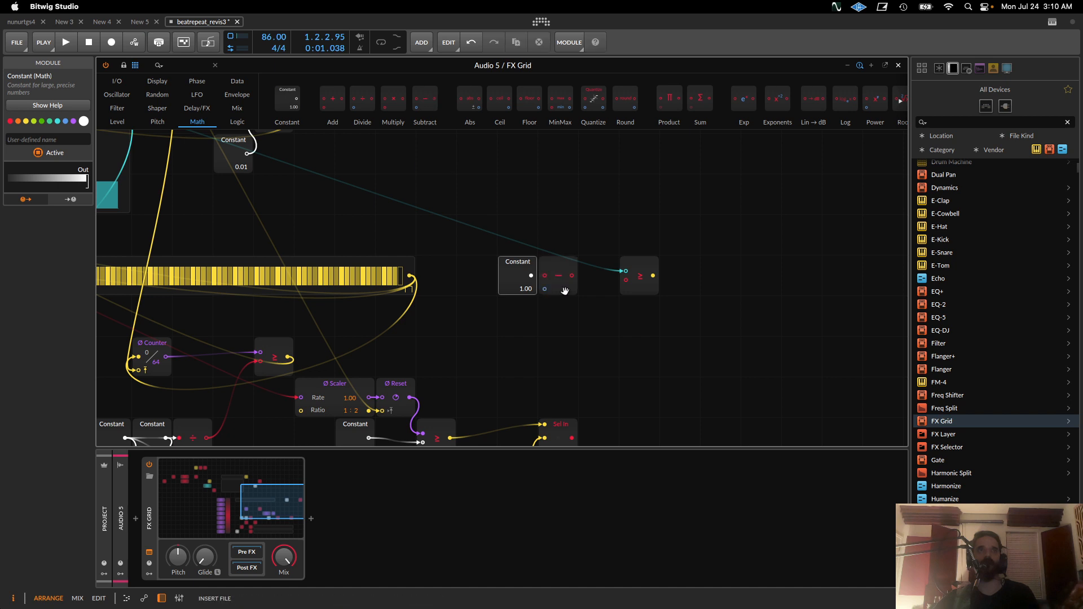
# Divide the 1.00 Constant by a new 8.00 Constant, subtract the quotient from 1.00, and feed the difference to the comparator's second input
pyautogui.moveTo(362, 101); pyautogui.dragTo(536, 324)
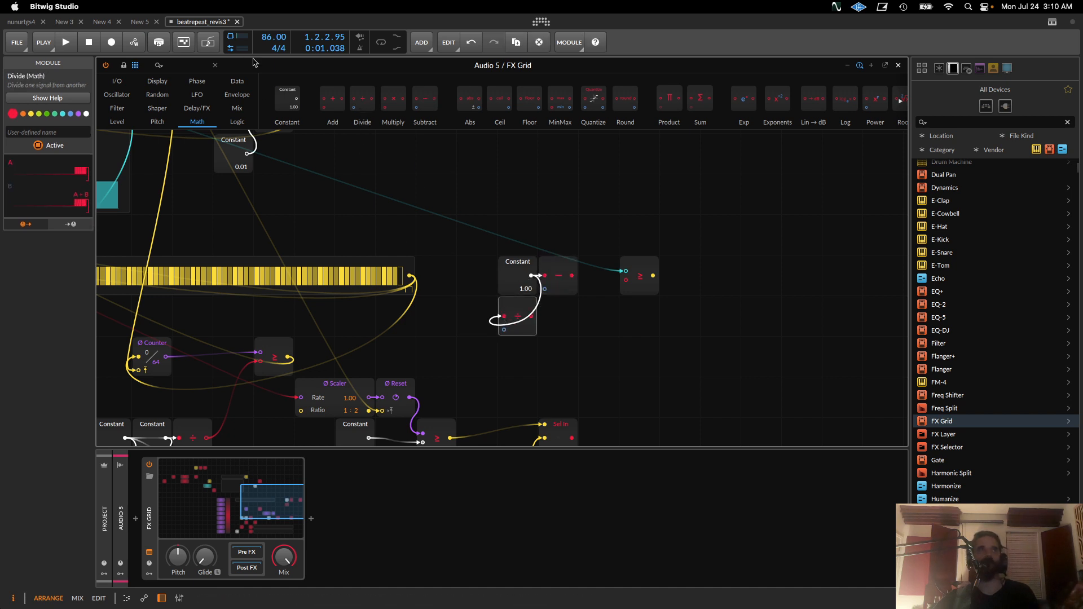
pyautogui.moveTo(287, 98); pyautogui.dragTo(476, 341)
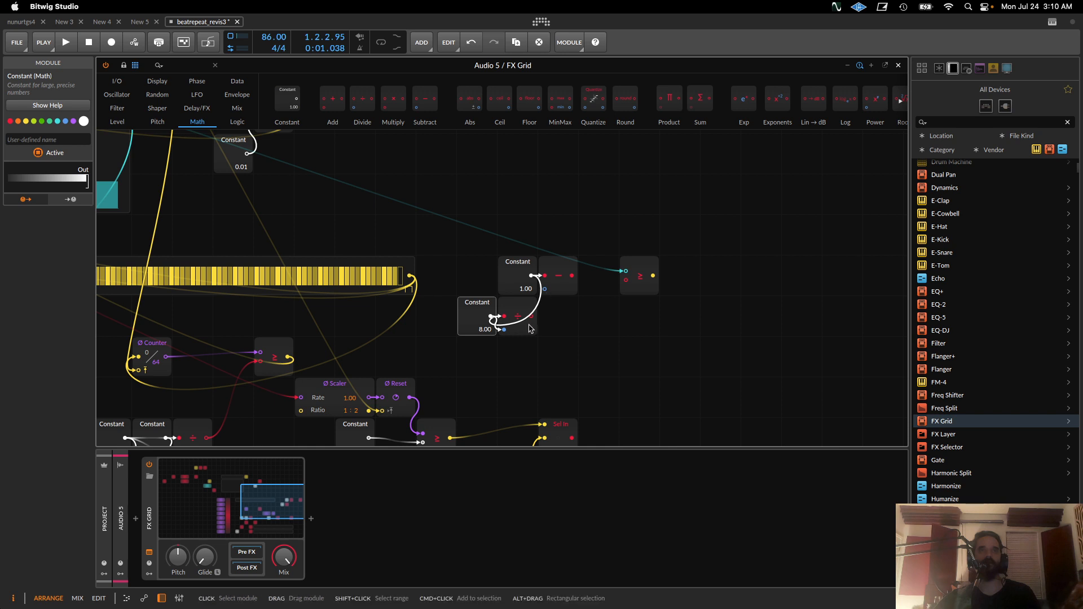
pyautogui.moveTo(532, 316); pyautogui.dragTo(626, 280)
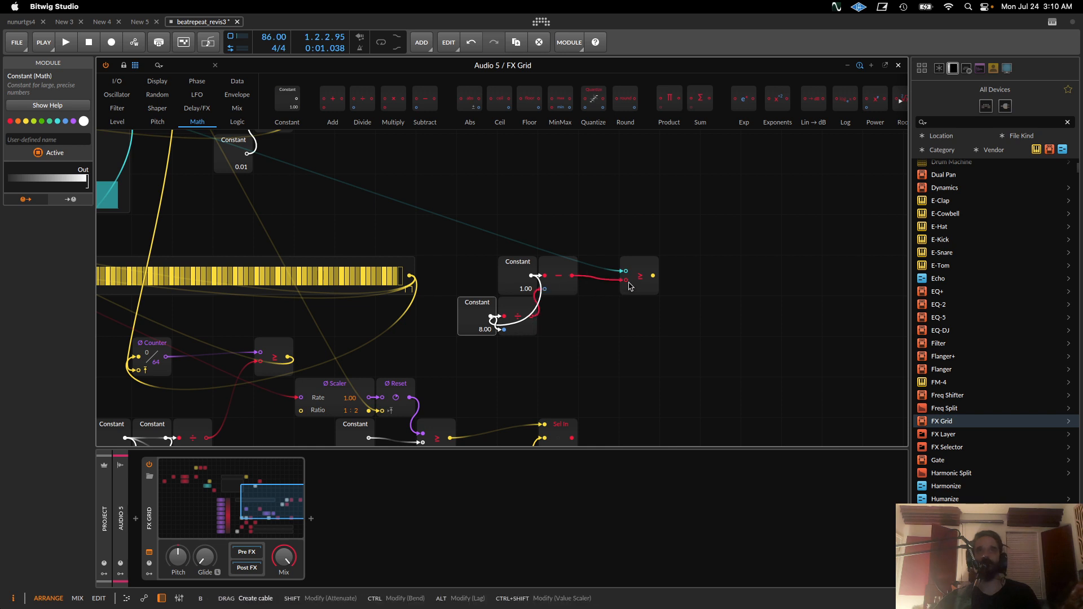
# Insert a Select In before the Counter, with the new comparator driving its selector and the final Select In feeding its last input
pyautogui.hscroll(-10, 634, 314)
pyautogui.press('super+minus')
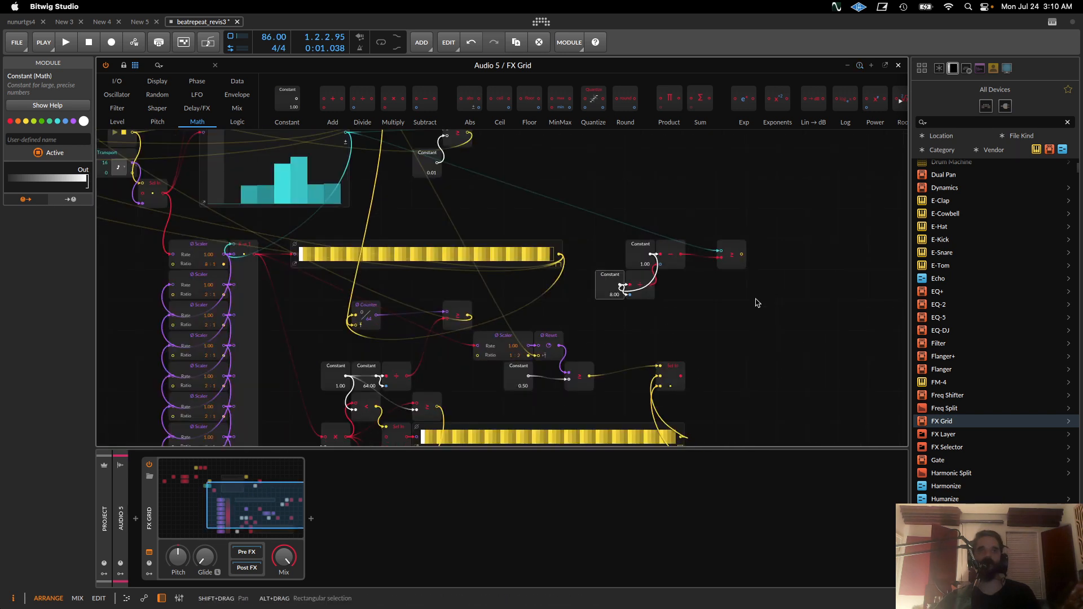
pyautogui.press('super+equal')
pyautogui.click(237, 109)
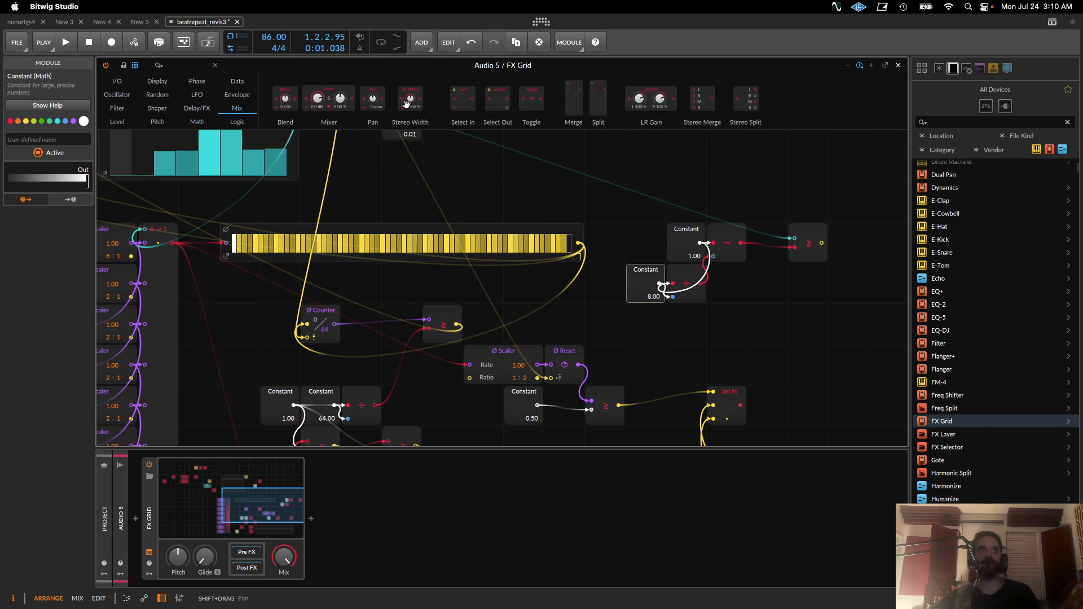
pyautogui.moveTo(463, 100); pyautogui.dragTo(263, 353)
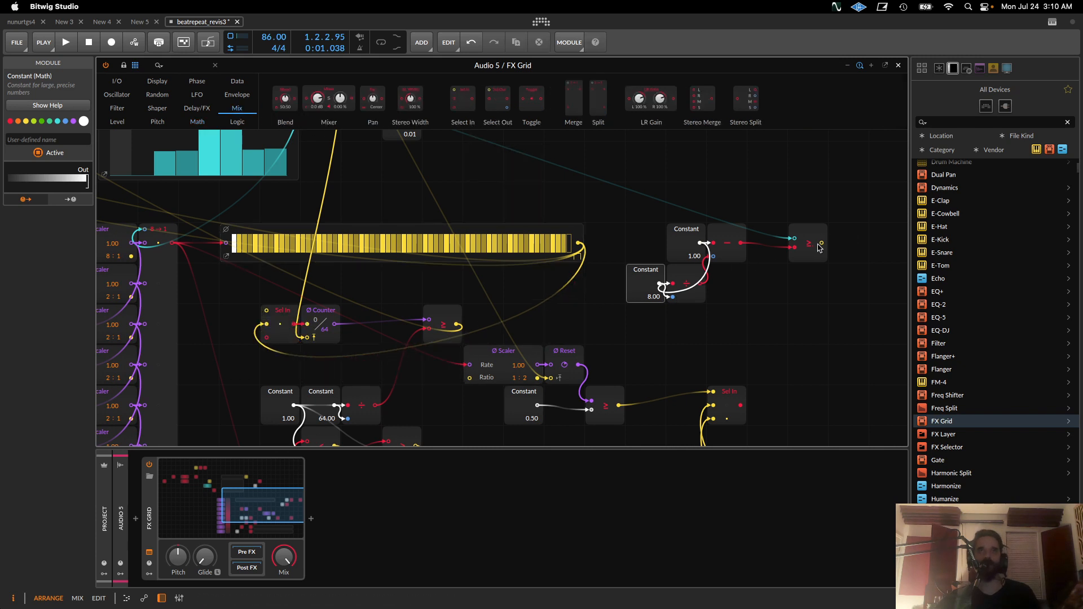
pyautogui.moveTo(821, 244); pyautogui.dragTo(266, 324)
pyautogui.scroll(-3, 720, 290)
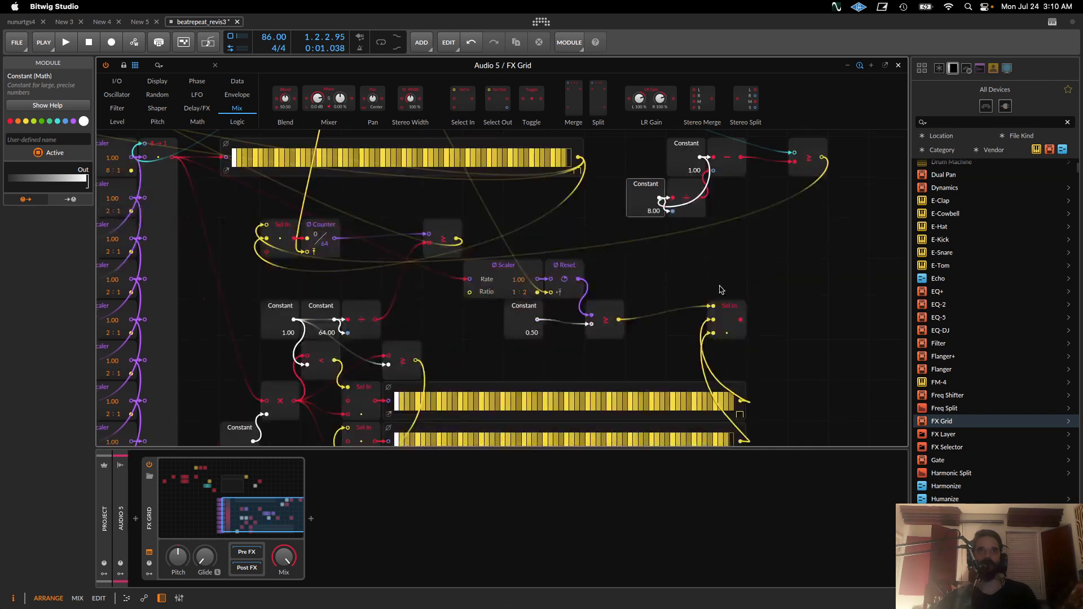
pyautogui.moveTo(741, 320); pyautogui.dragTo(265, 251)
# Clear all steps of the 8-step Gates, and redraw the cyan sequencer with a tall second step dropping to near zero
pyautogui.scroll(5, 364, 282)
pyautogui.hscroll(-3, 364, 282)
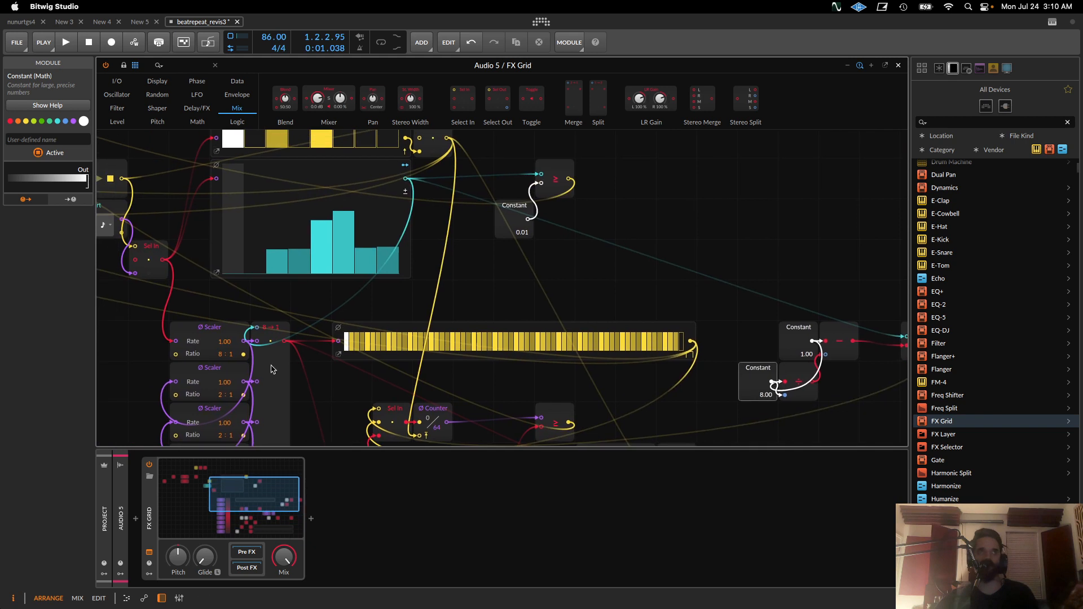
pyautogui.scroll(3, 272, 369)
pyautogui.hscroll(-3, 271, 370)
pyautogui.moveTo(383, 221); pyautogui.dragTo(515, 246)
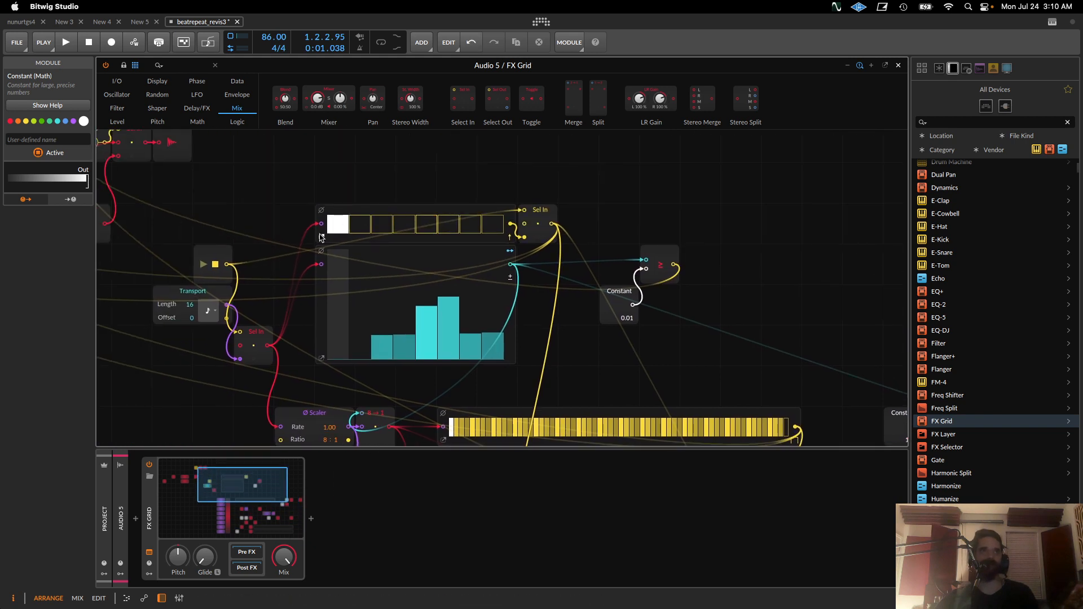
pyautogui.click(346, 228)
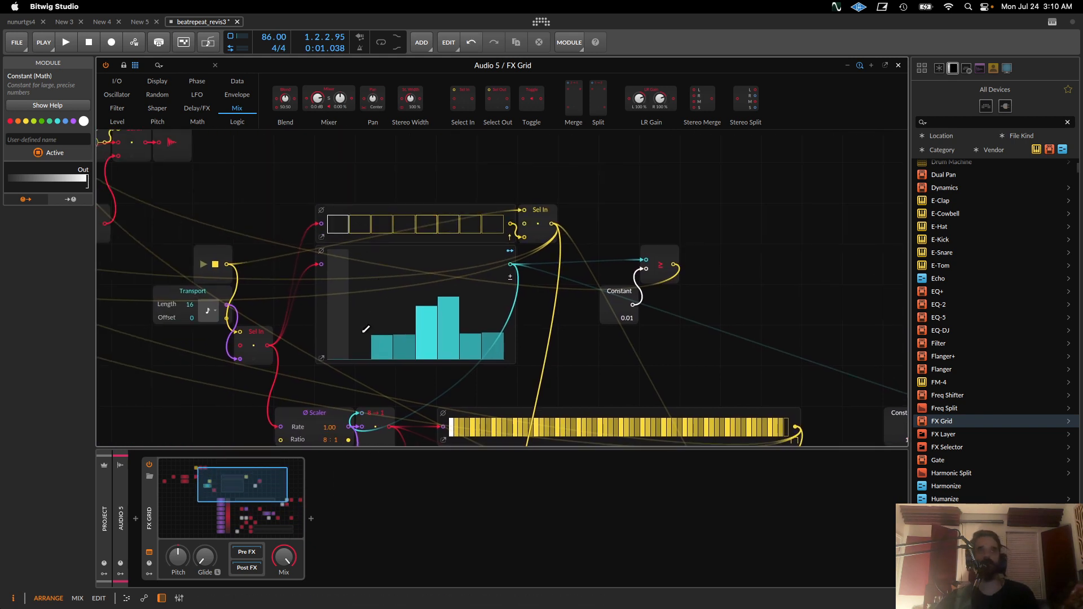
pyautogui.moveTo(365, 328)
pyautogui.mouseDown()
pyautogui.moveTo(369, 248)
pyautogui.moveTo(366, 270)
pyautogui.mouseUp()
pyautogui.moveTo(388, 341); pyautogui.dragTo(508, 364)
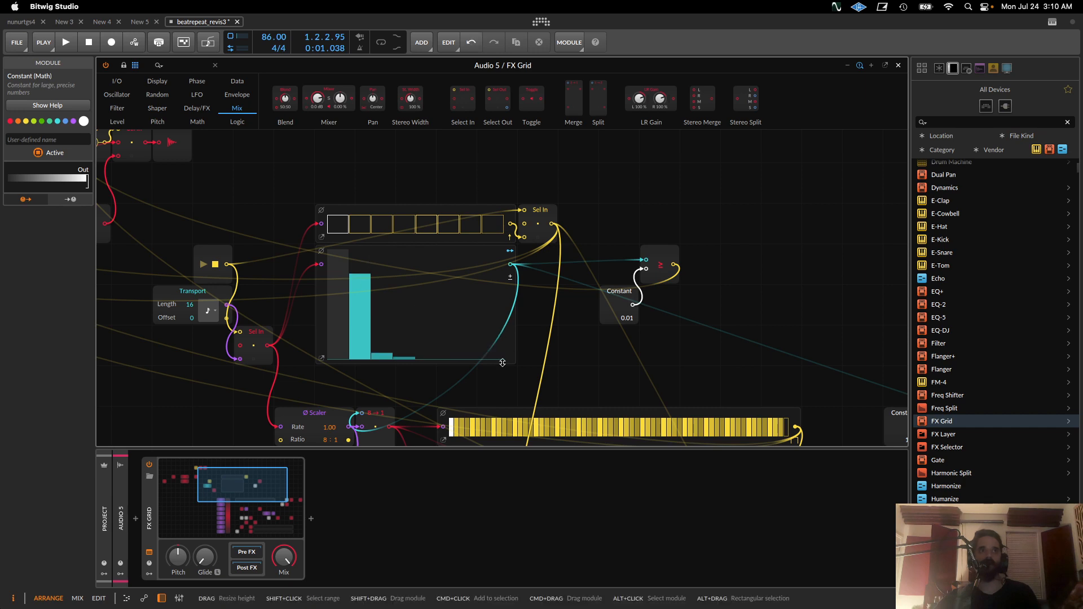
# Lower the Audio 5 track volume to about -10 dB, and reopen its FX Grid
pyautogui.click(899, 67)
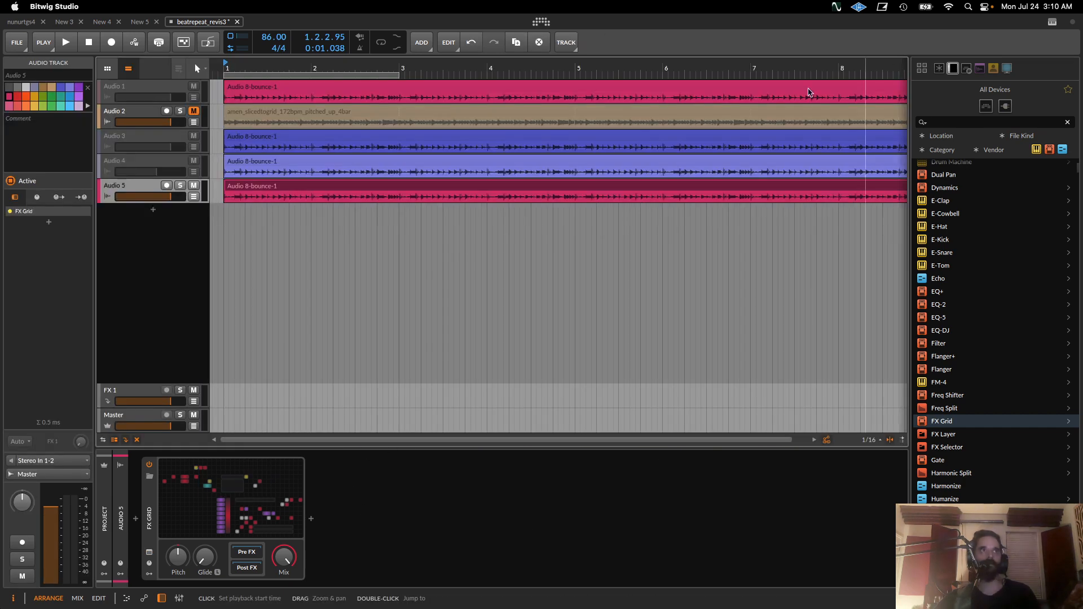
pyautogui.moveTo(163, 196); pyautogui.dragTo(151, 197)
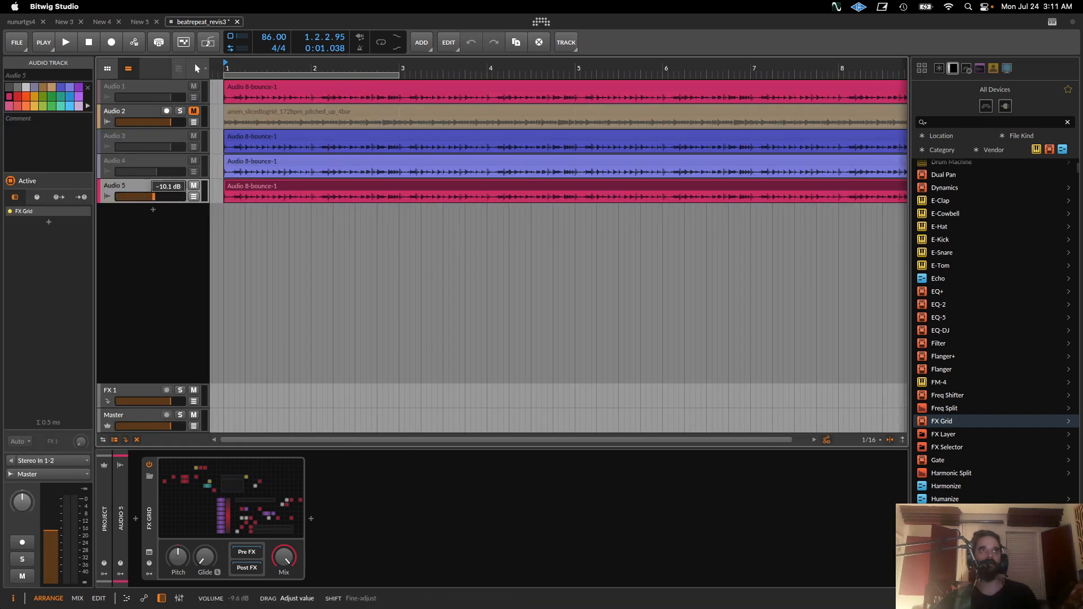
pyautogui.click(230, 524)
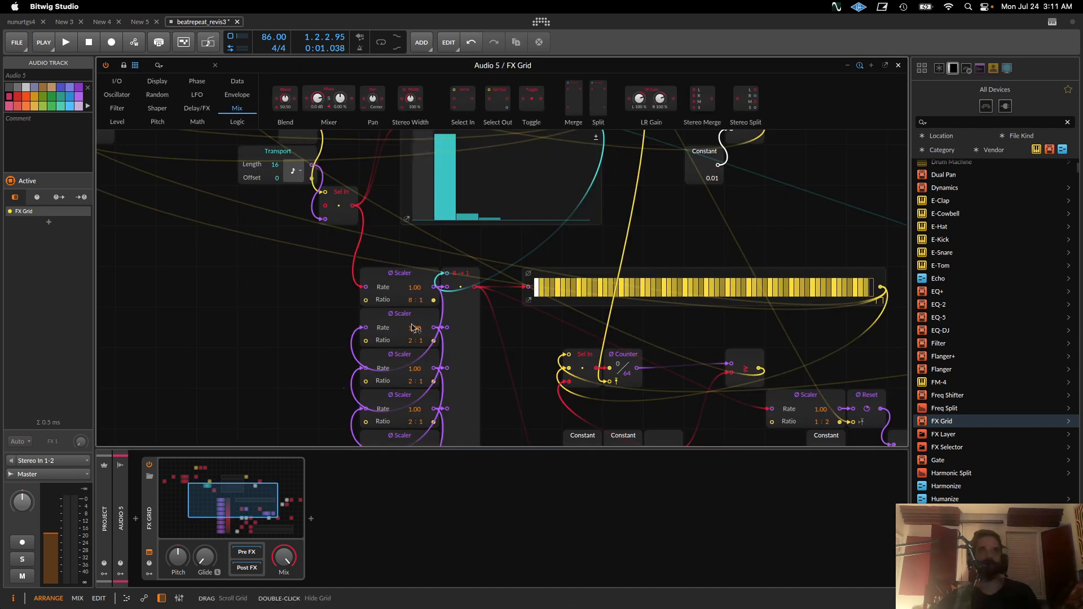
# Raise step 2 of the cyan sequencer to 94 % and play the project briefly
pyautogui.moveTo(499, 283); pyautogui.dragTo(528, 371)
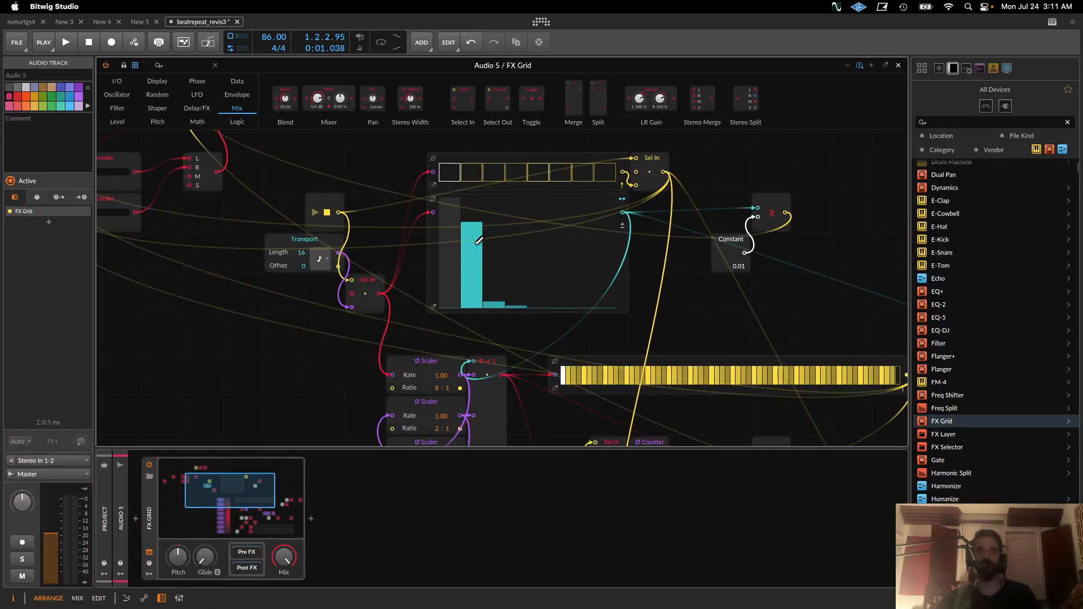
pyautogui.moveTo(477, 236); pyautogui.dragTo(469, 198)
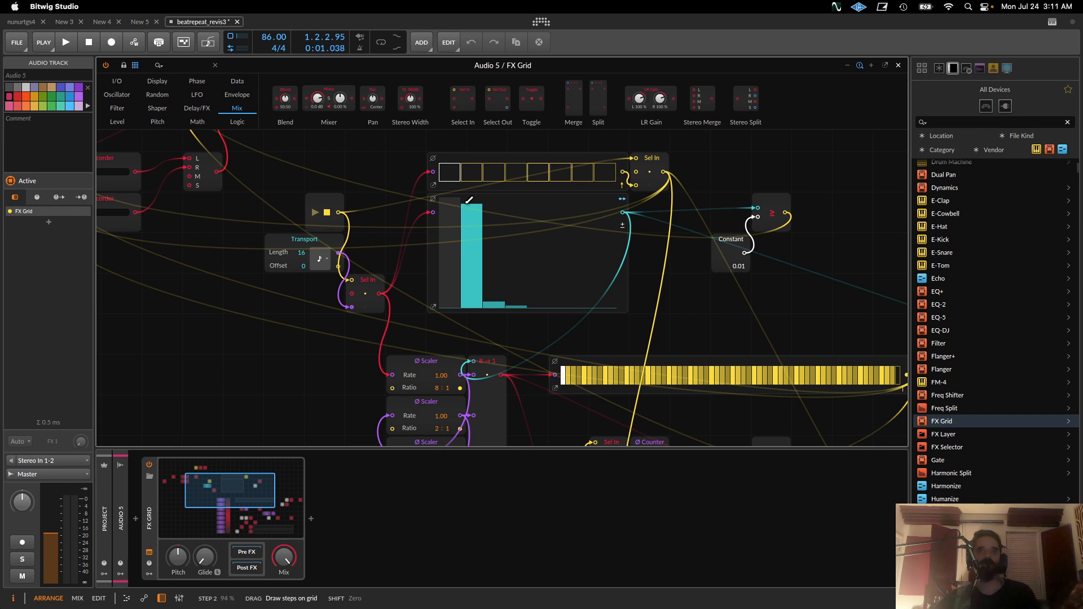
pyautogui.press('space')
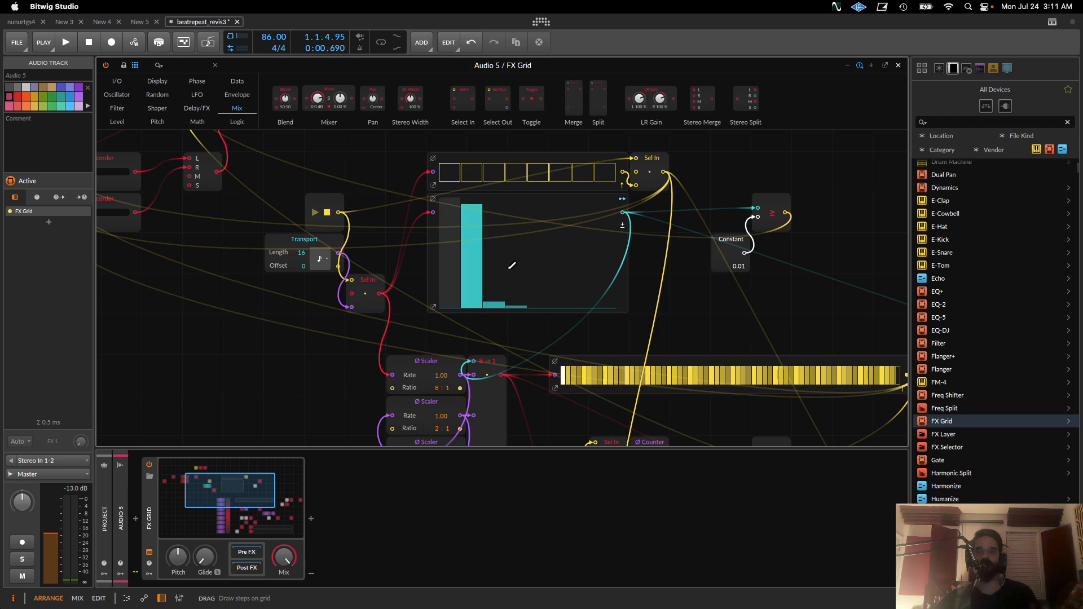
# Set the Transport module's Length to 32 and play the project to audition the longer cycle
pyautogui.scroll(5, 512, 265)
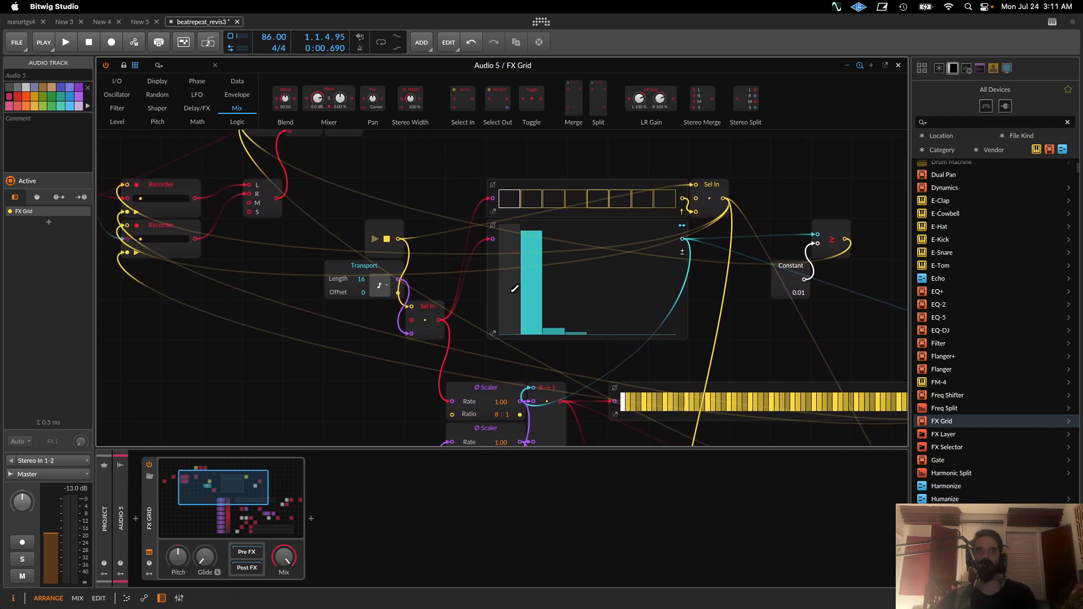
pyautogui.click(349, 285)
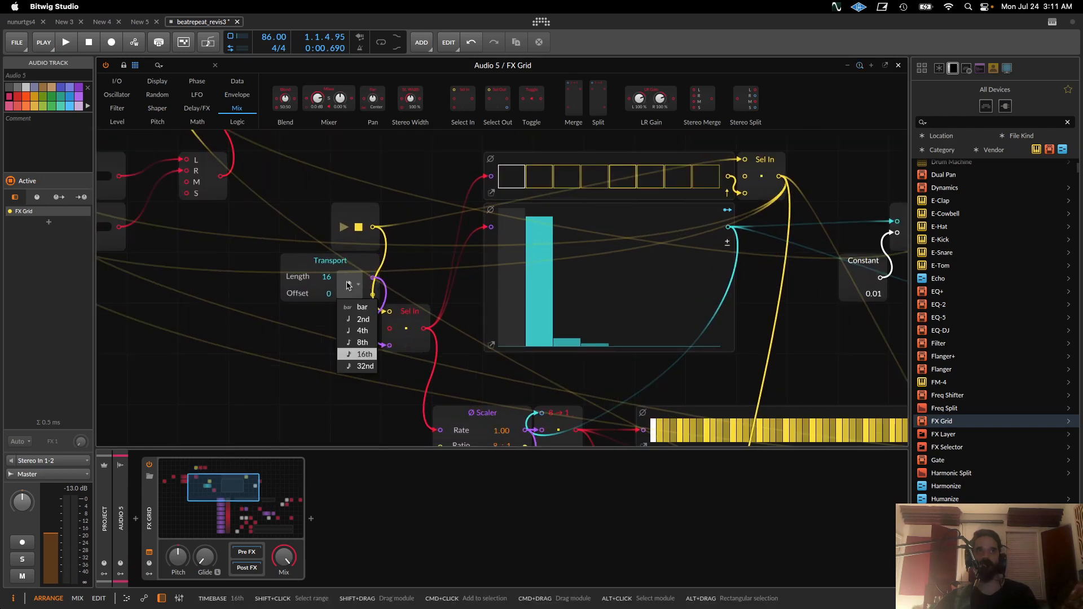
pyautogui.click(338, 330)
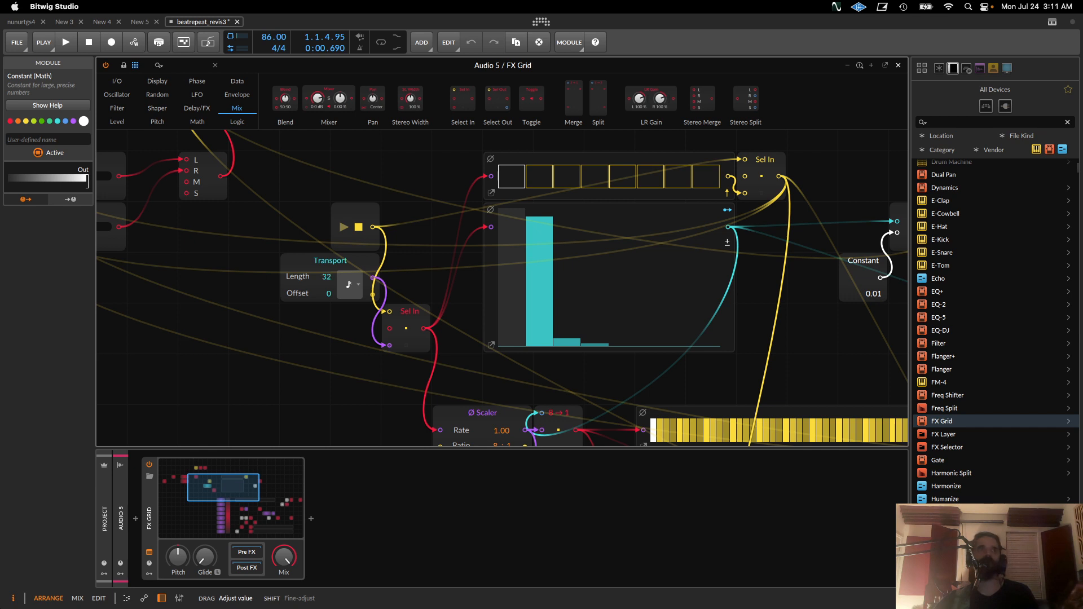
pyautogui.press('space')
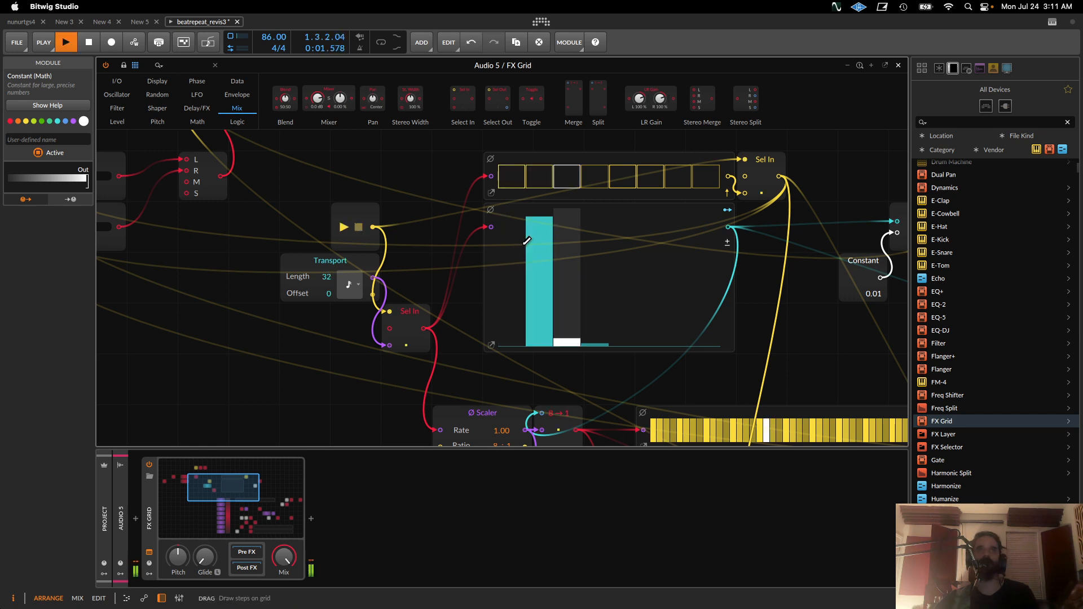
pyautogui.press('space')
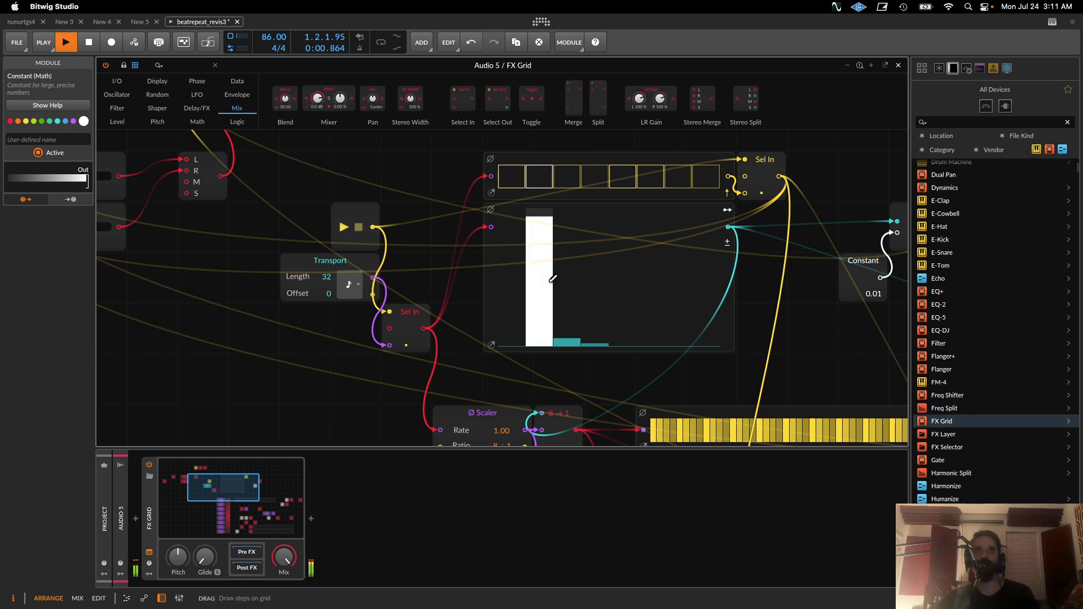
pyautogui.press('space')
# Set the Transport module's Length to 16 and play the project briefly
pyautogui.moveTo(327, 276); pyautogui.dragTo(326, 269)
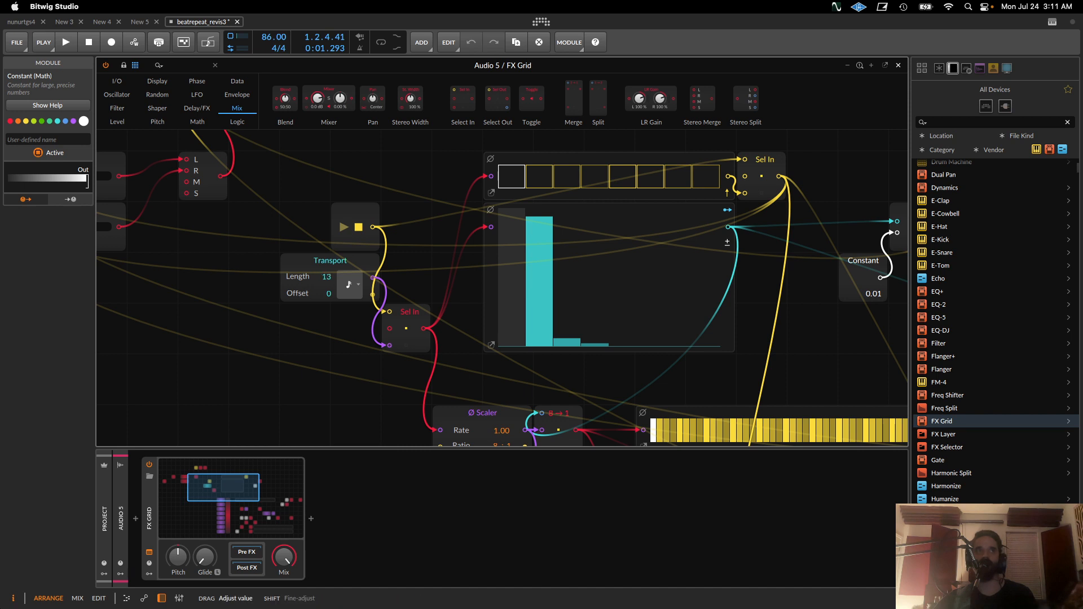
pyautogui.scroll(-2, 496, 293)
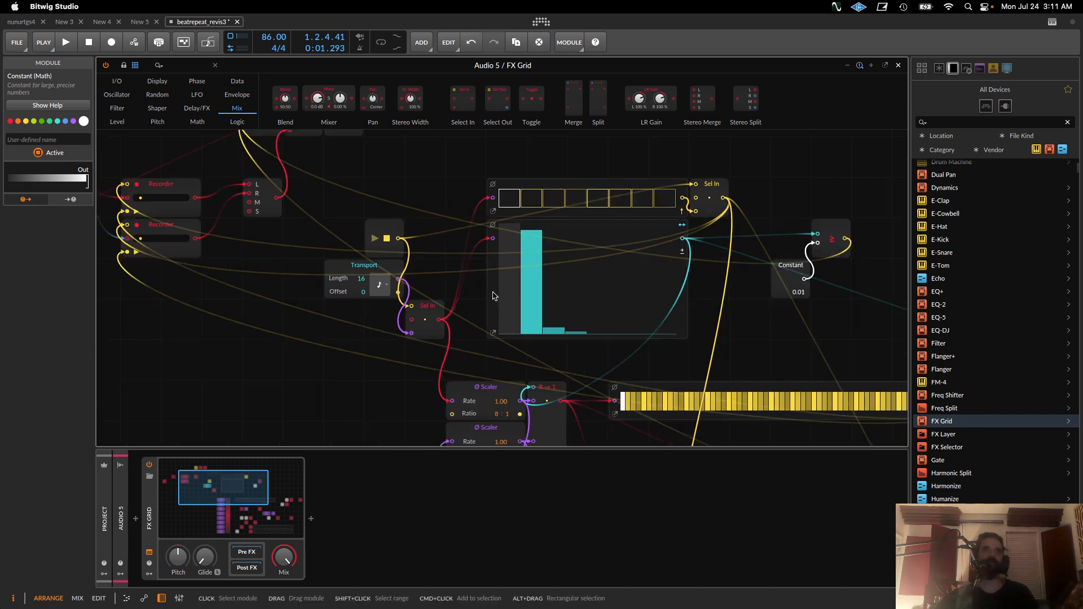
pyautogui.press('space')
pyautogui.press('space')
# Clear the cyan sequencer's values, and turn on steps 2, 4 and 5 of the 8-step Gates
pyautogui.moveTo(511, 316); pyautogui.dragTo(510, 322)
pyautogui.click(532, 197)
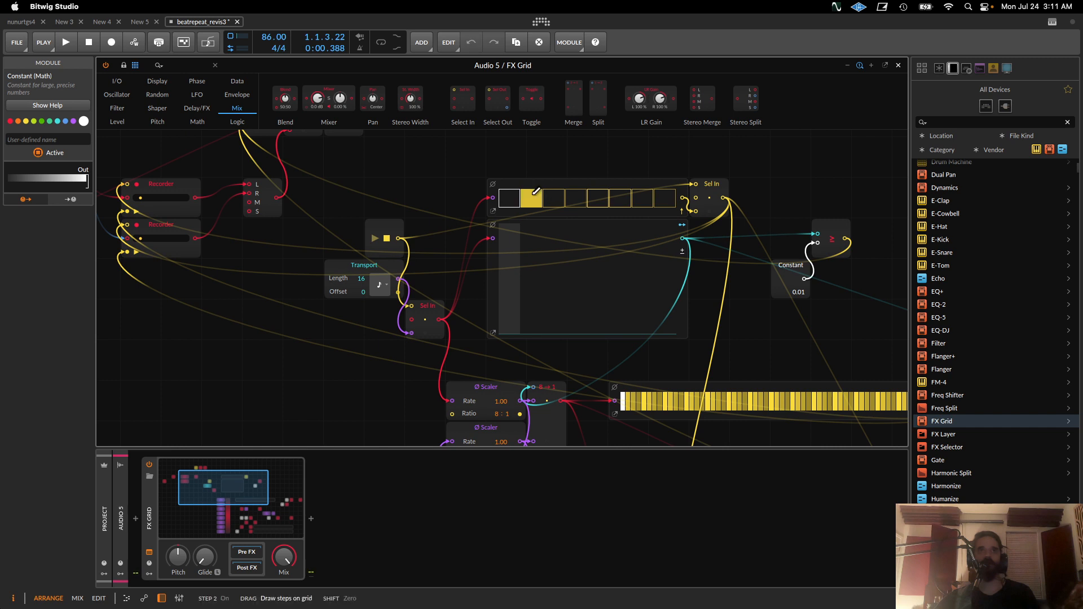
pyautogui.moveTo(567, 194); pyautogui.dragTo(601, 197)
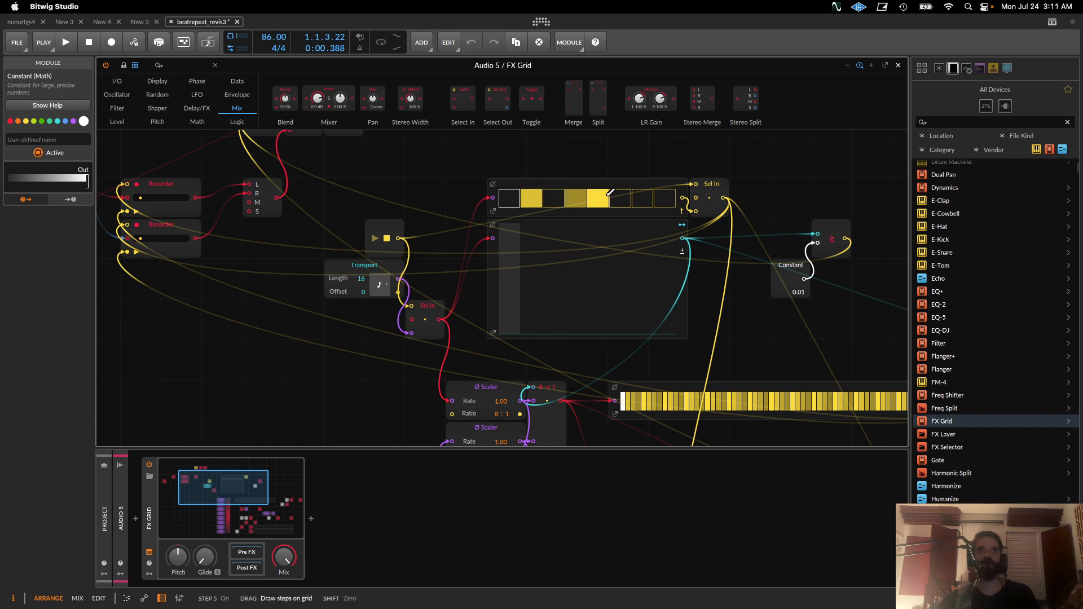
# Redraw steps 2 to 7 of the cyan sequencer as a hump peaking at step 4 while auditioning the project
pyautogui.press('space')
pyautogui.moveTo(548, 292)
pyautogui.mouseDown()
pyautogui.moveTo(599, 267)
pyautogui.moveTo(642, 309)
pyautogui.mouseUp()
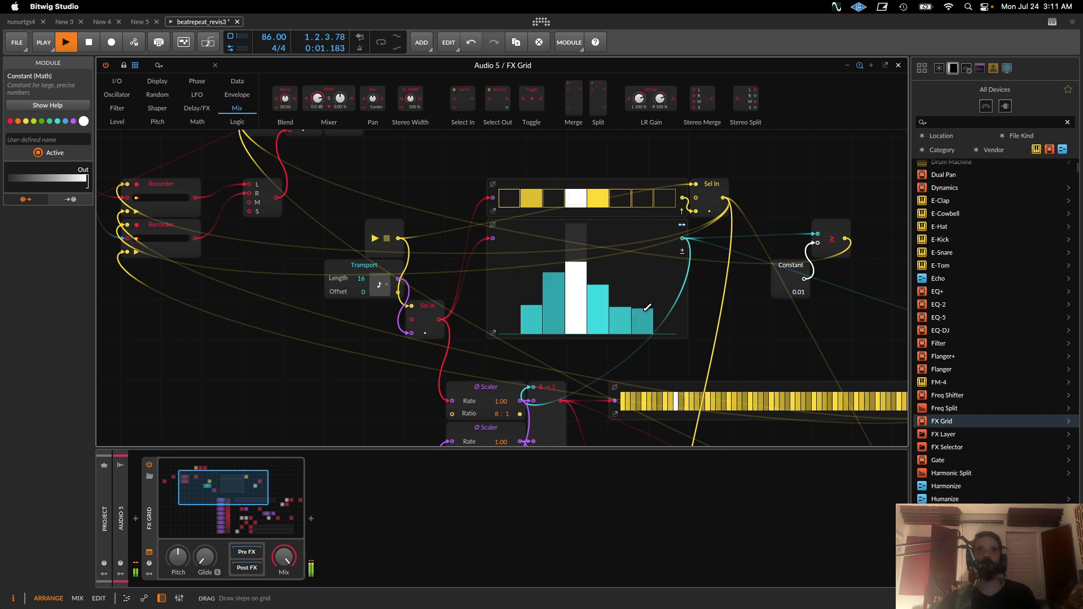
pyautogui.press('space')
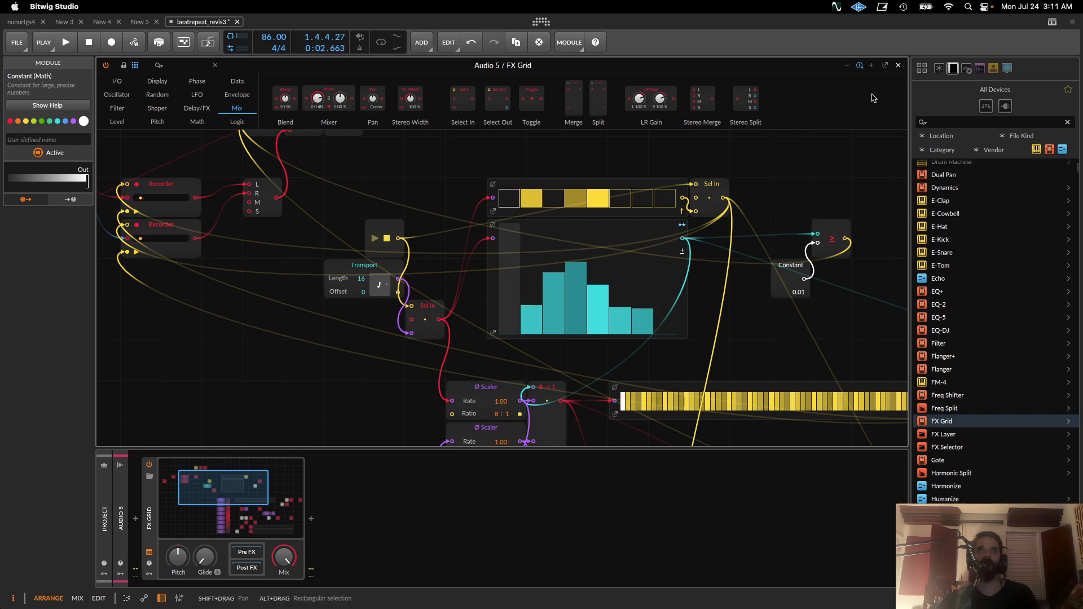
# Leave the FX Grid with the Audio 5 track deactivated, and select the Audio 1 track
pyautogui.click(899, 66)
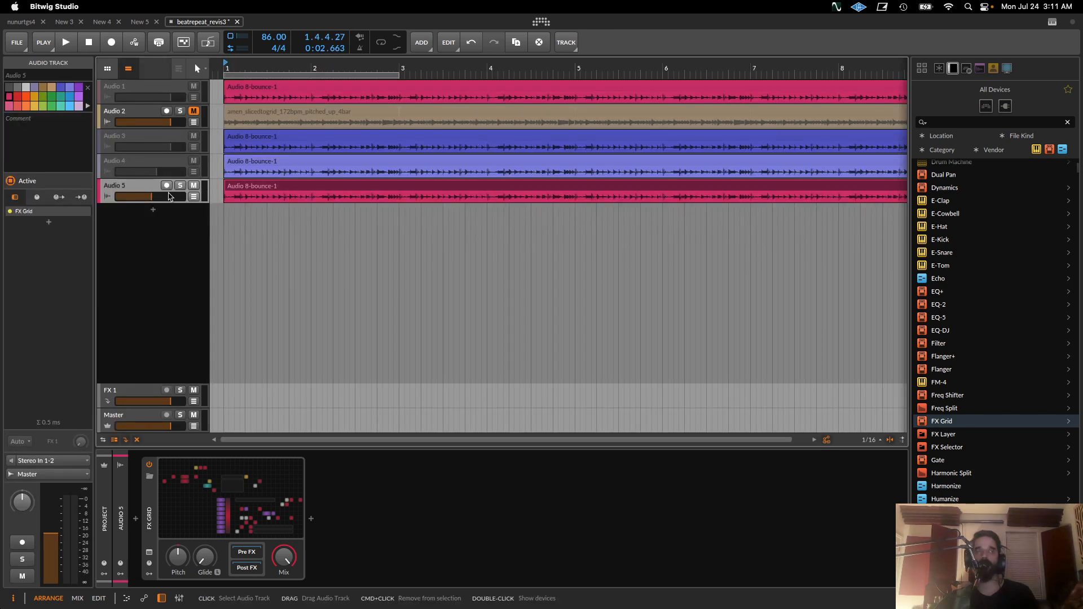
pyautogui.click(233, 501)
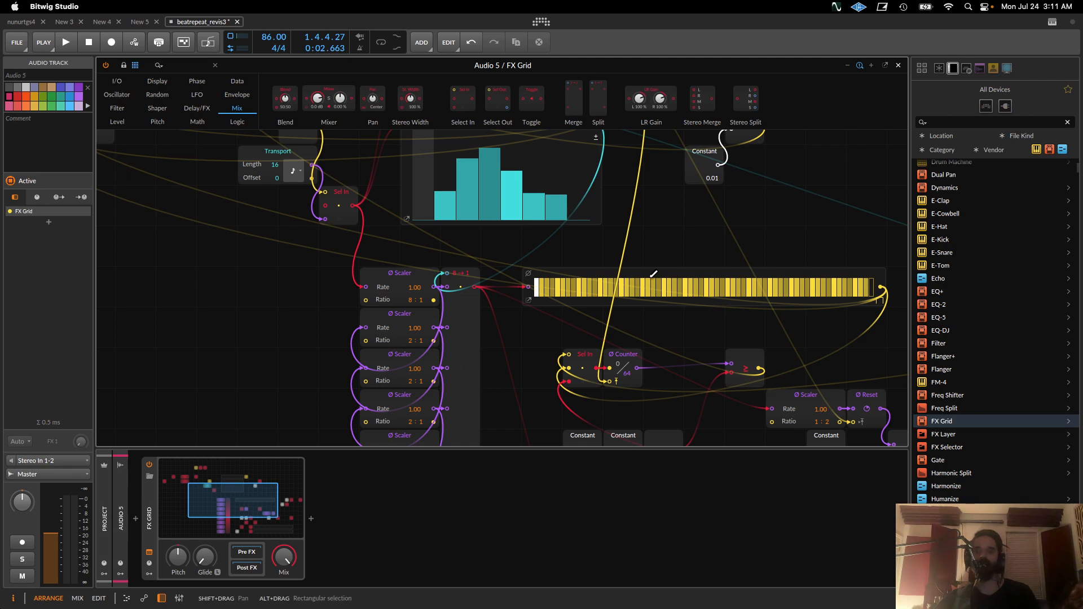
pyautogui.click(898, 66)
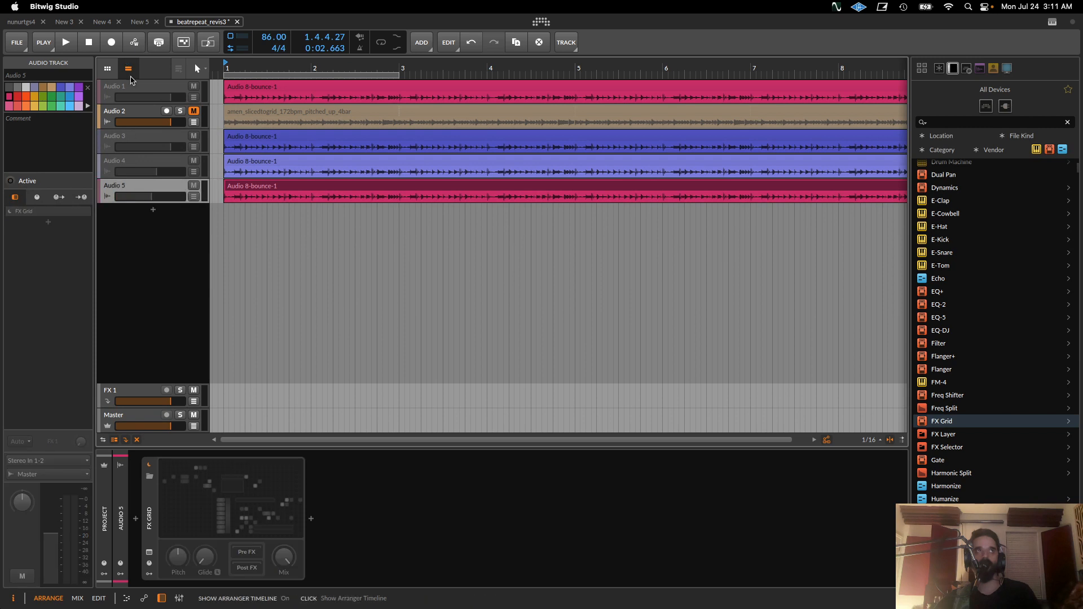
pyautogui.click(121, 111)
pyautogui.click(127, 89)
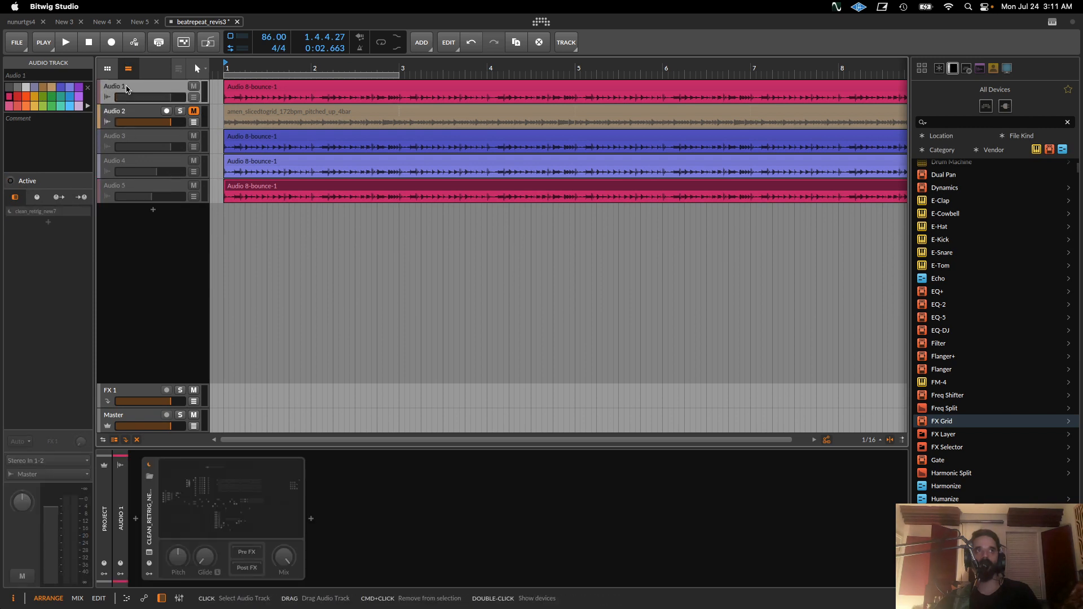
# Activate the Audio 1 track, open its clean_retrig_new7 FX Grid, and enlarge the grid window to show the step sequencers
pyautogui.hotkey('alt', 'a')
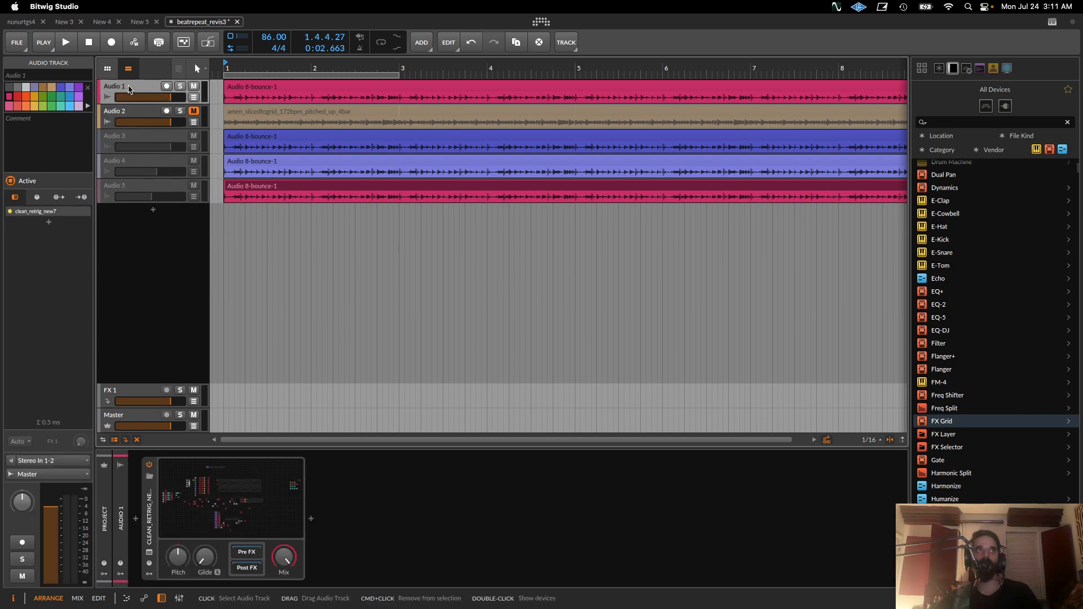
pyautogui.click(224, 490)
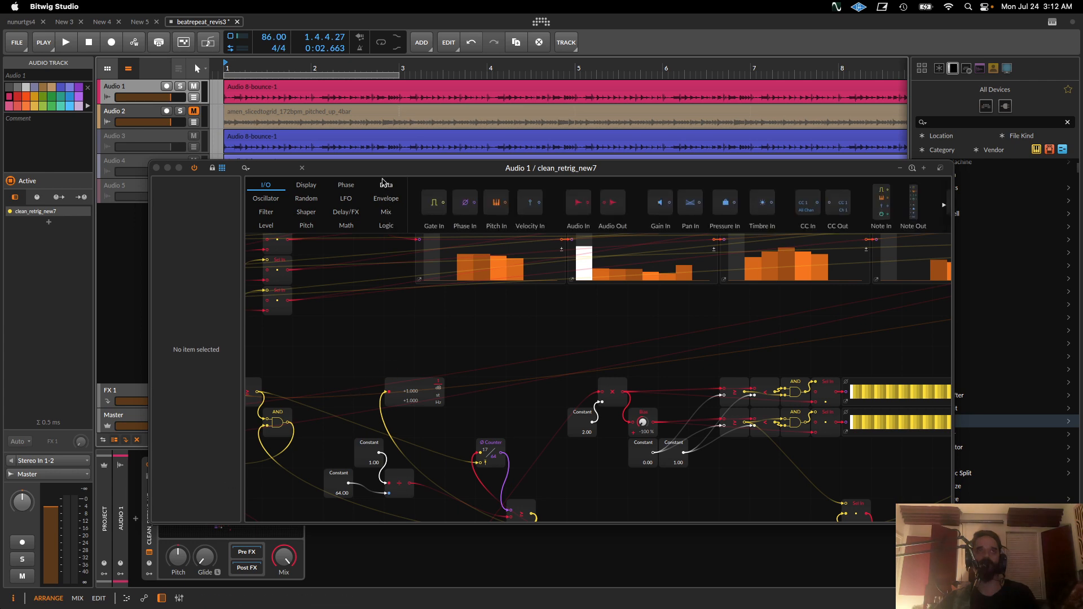
pyautogui.moveTo(384, 170); pyautogui.dragTo(297, 68)
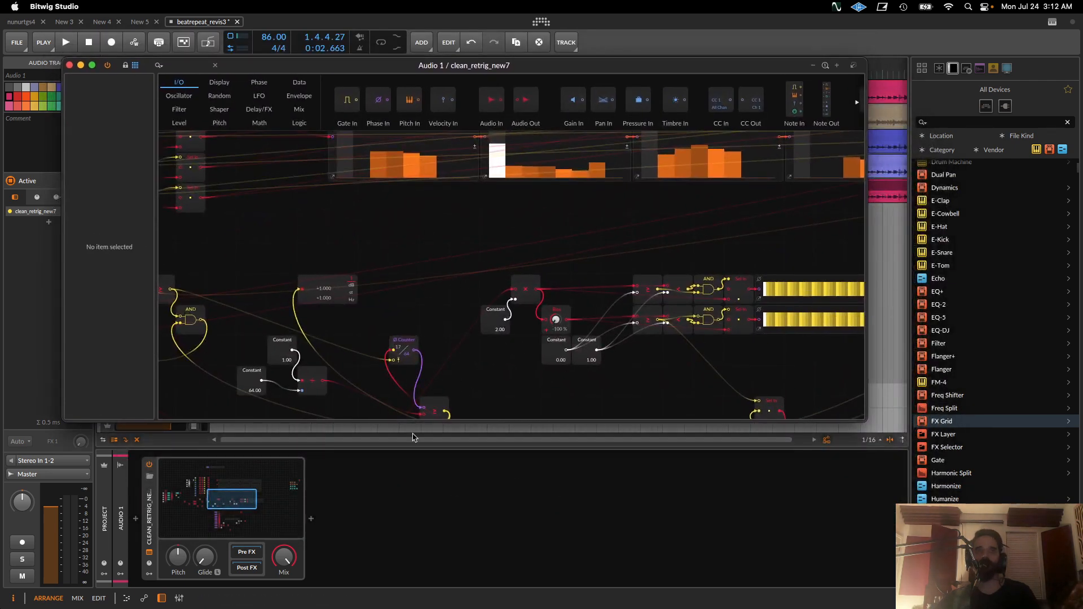
pyautogui.moveTo(413, 421); pyautogui.dragTo(412, 586)
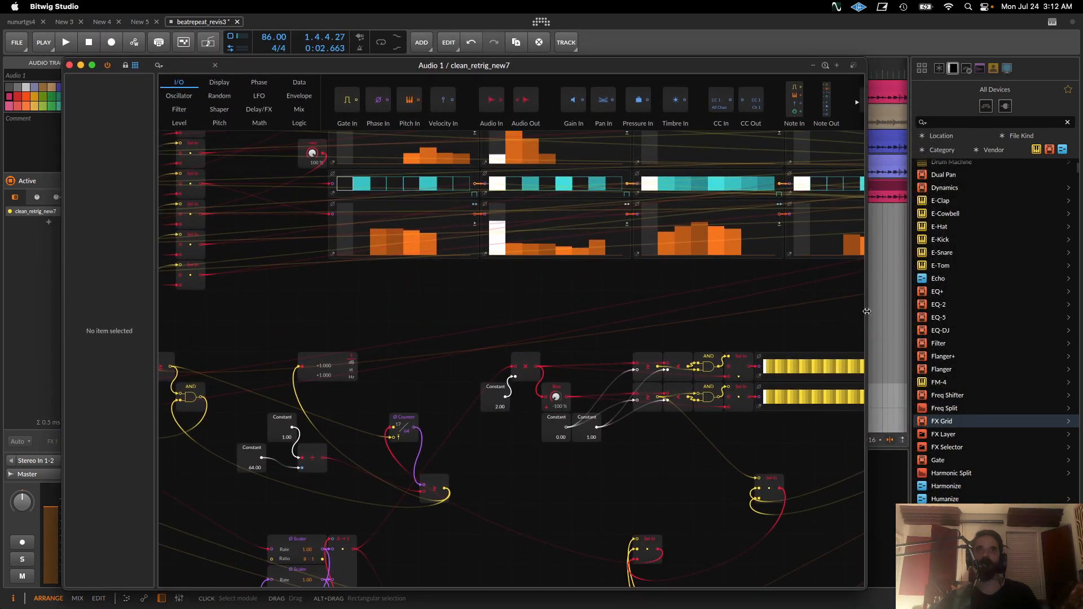
pyautogui.moveTo(866, 311)
pyautogui.mouseDown()
pyautogui.moveTo(971, 311)
pyautogui.moveTo(705, 475)
pyautogui.moveTo(641, 464)
pyautogui.moveTo(801, 488)
pyautogui.moveTo(726, 508)
pyautogui.mouseUp()
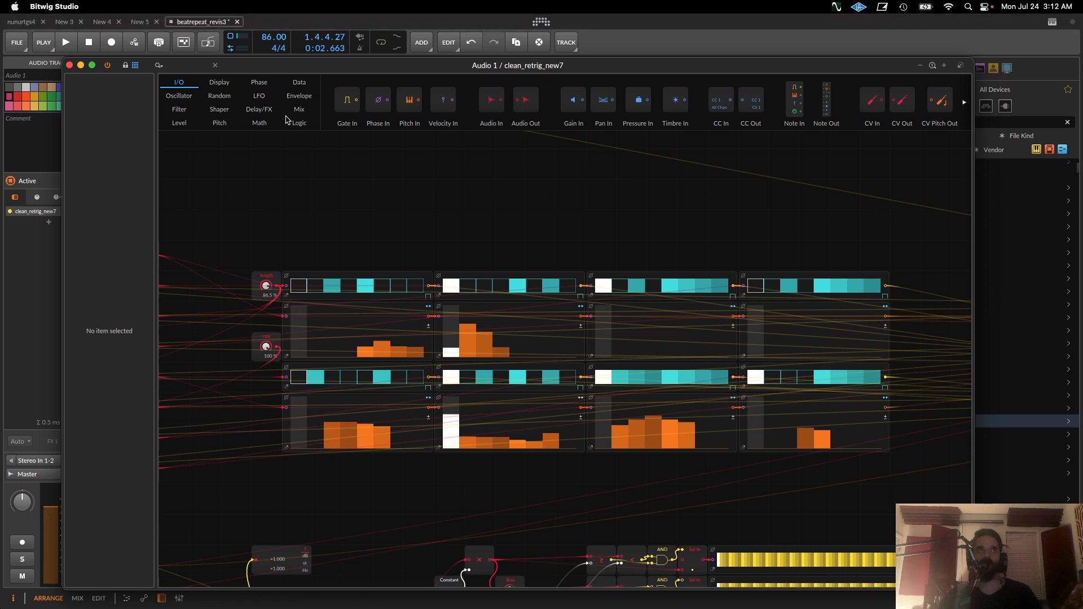
# Add a Merge module above the length and rate sequencers, and replace it with a two-output Split module
pyautogui.click(259, 122)
pyautogui.click(296, 112)
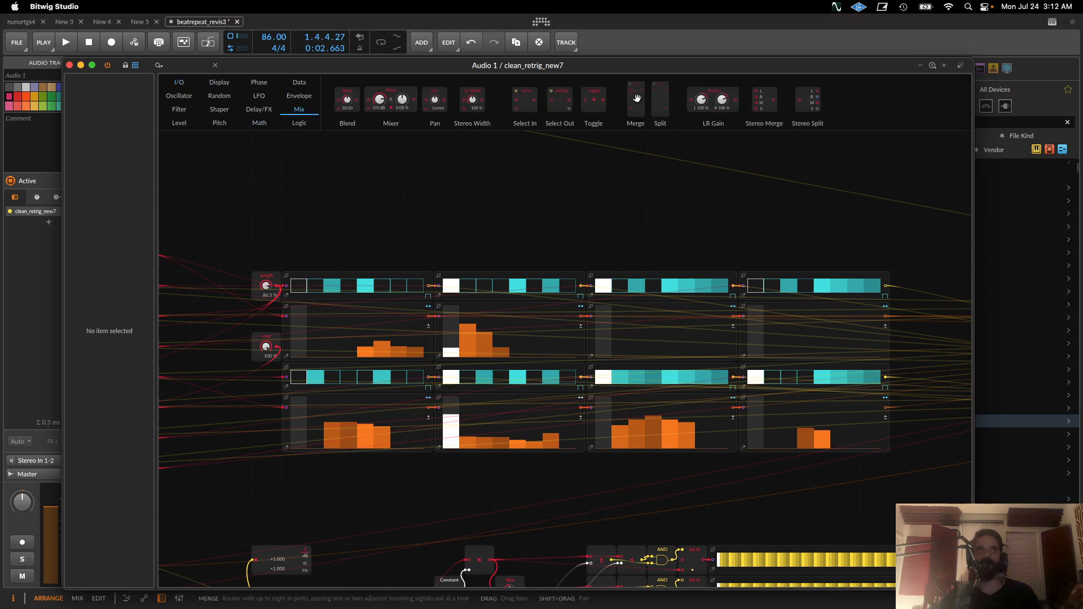
pyautogui.moveTo(636, 102); pyautogui.dragTo(213, 185)
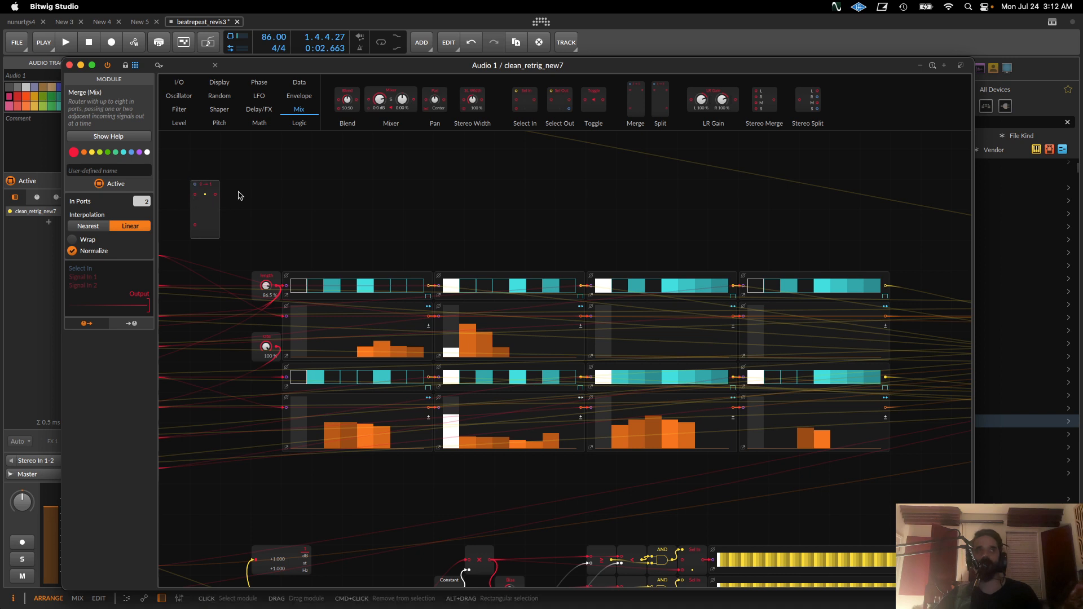
pyautogui.moveTo(660, 102); pyautogui.dragTo(286, 232)
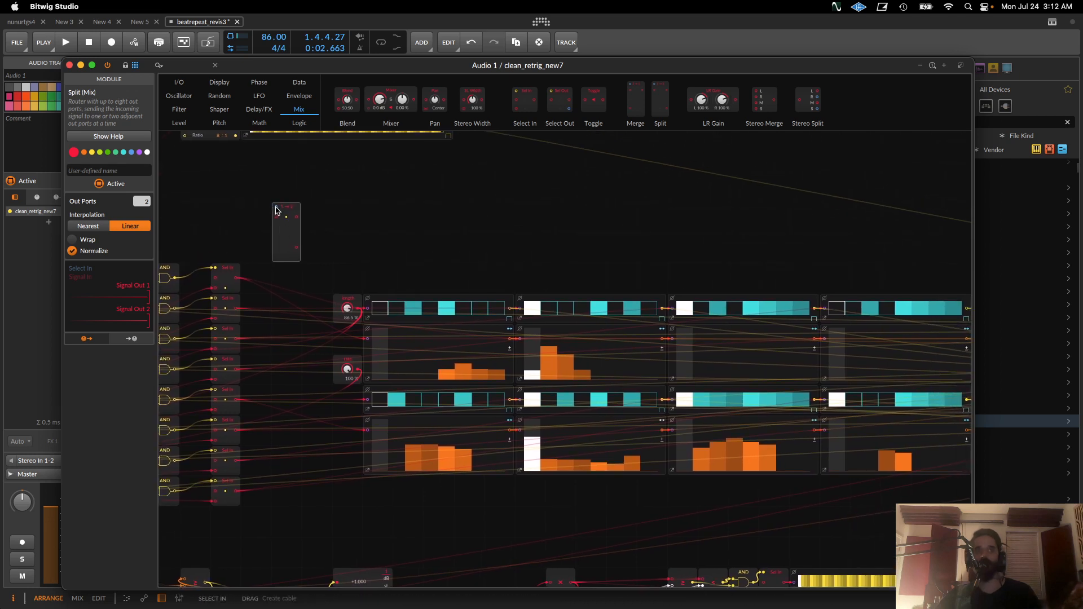
# Set the length knob beside the first Gates sequencer to 21.5% and play the project briefly
pyautogui.moveTo(324, 230); pyautogui.dragTo(295, 235)
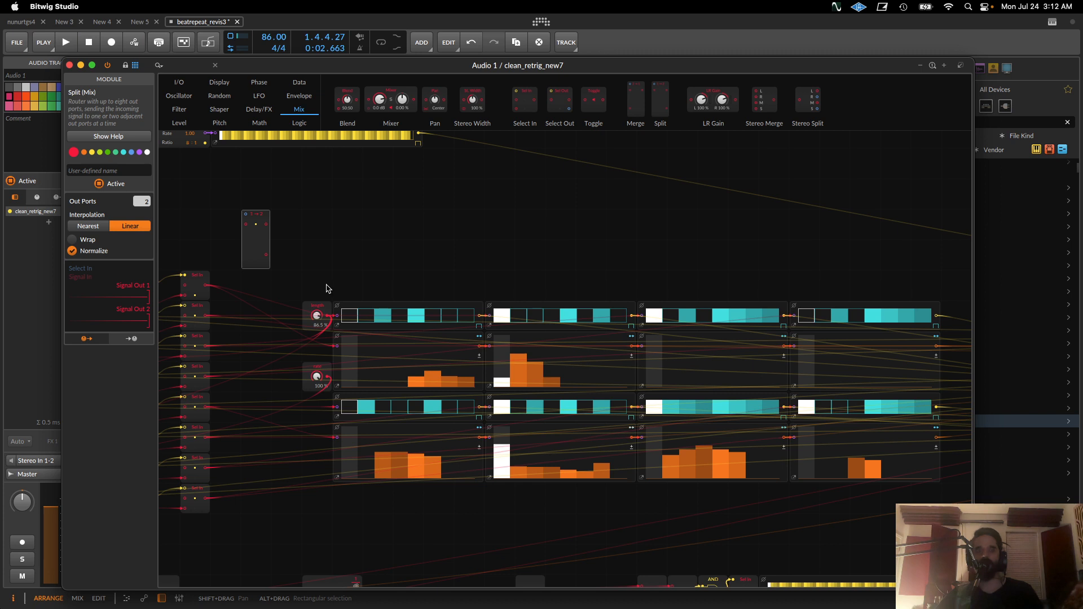
pyautogui.press('super+equal')
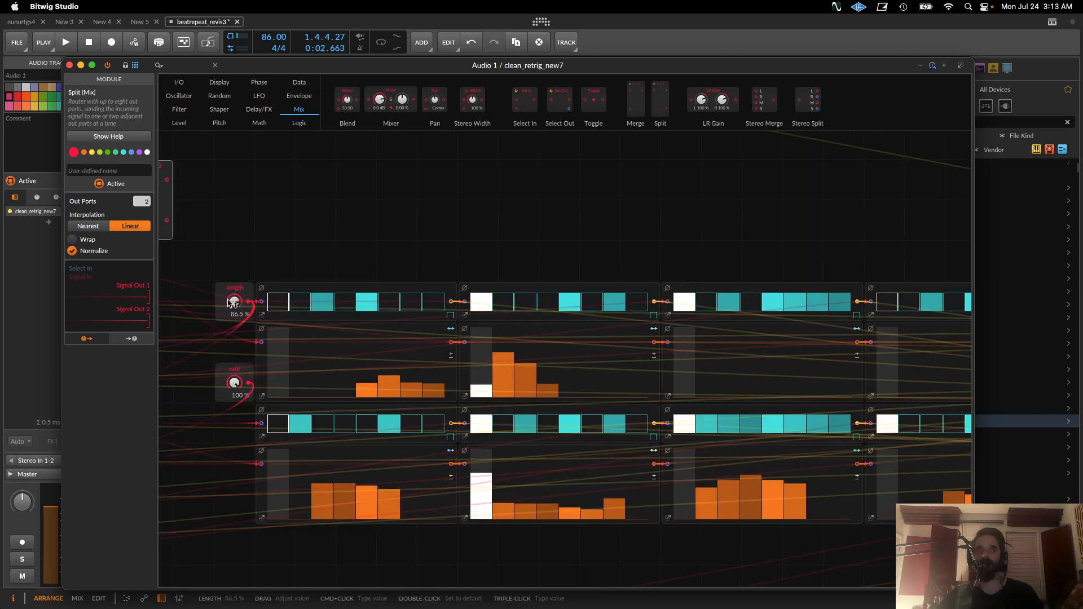
pyautogui.moveTo(228, 292); pyautogui.dragTo(320, 290)
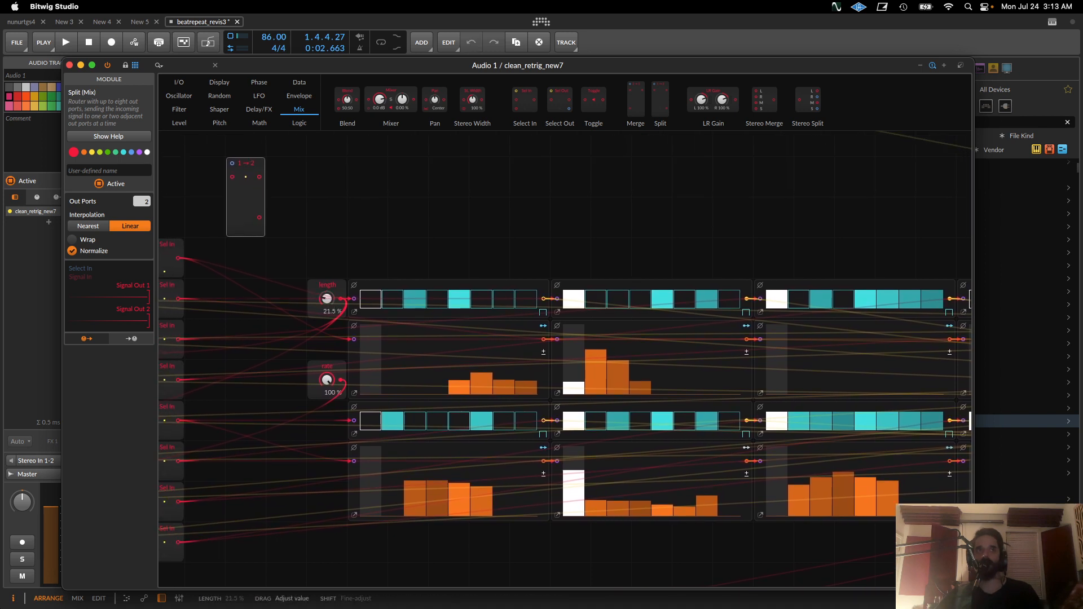
pyautogui.press('space')
pyautogui.press('space')
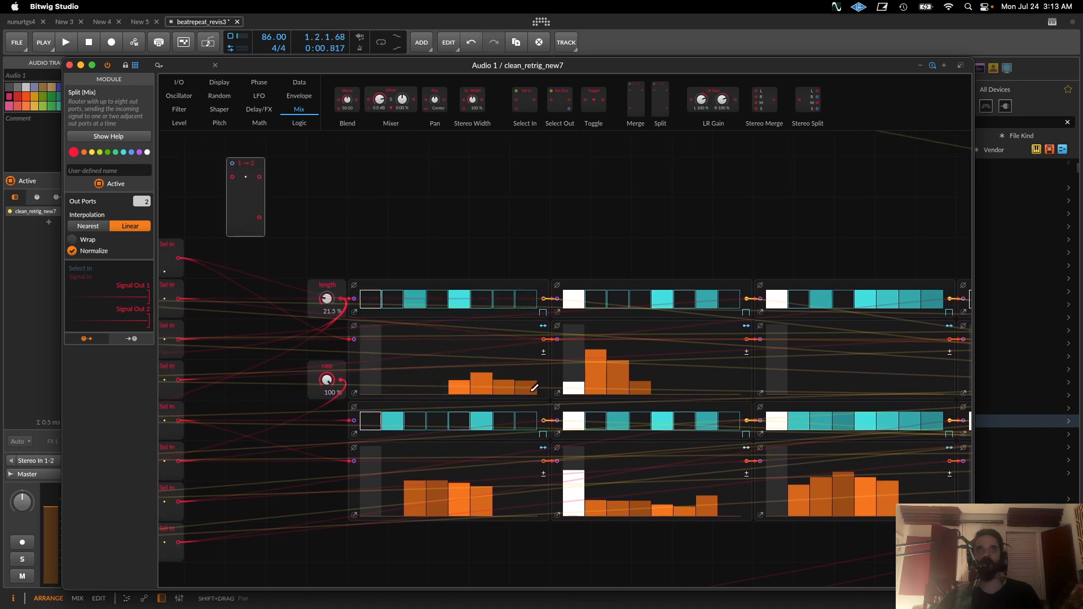
# Clear the orange step values beneath the first Gates sequencer in the top row and audition the result
pyautogui.moveTo(451, 393); pyautogui.dragTo(553, 404)
pyautogui.press('space')
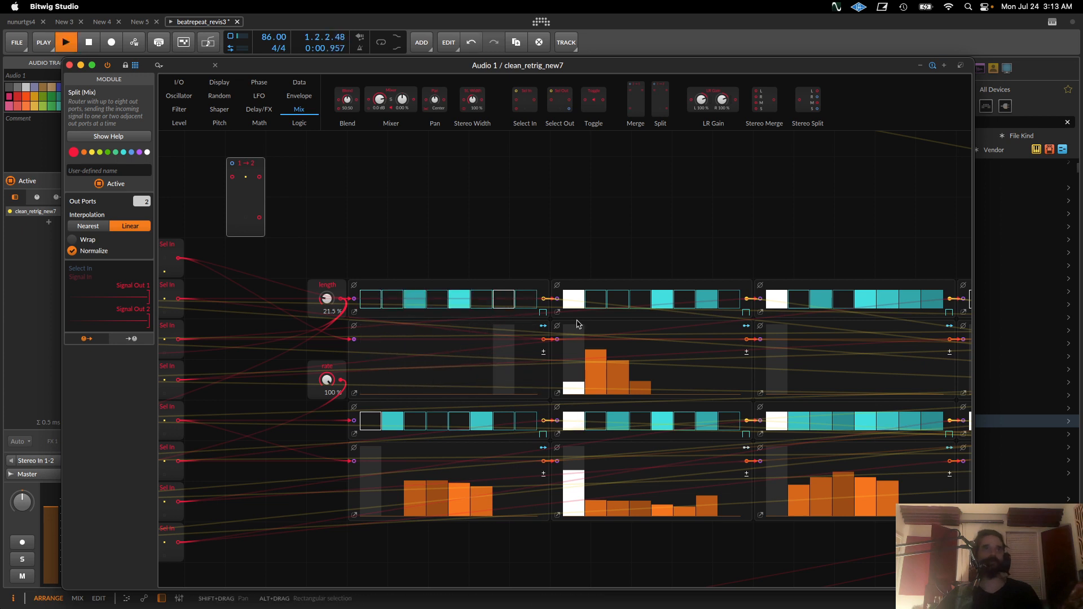
pyautogui.press('space')
# Set the length knob to 46.5% and the rate knob to 62%, auditioning the project after each change
pyautogui.moveTo(326, 300); pyautogui.dragTo(326, 298)
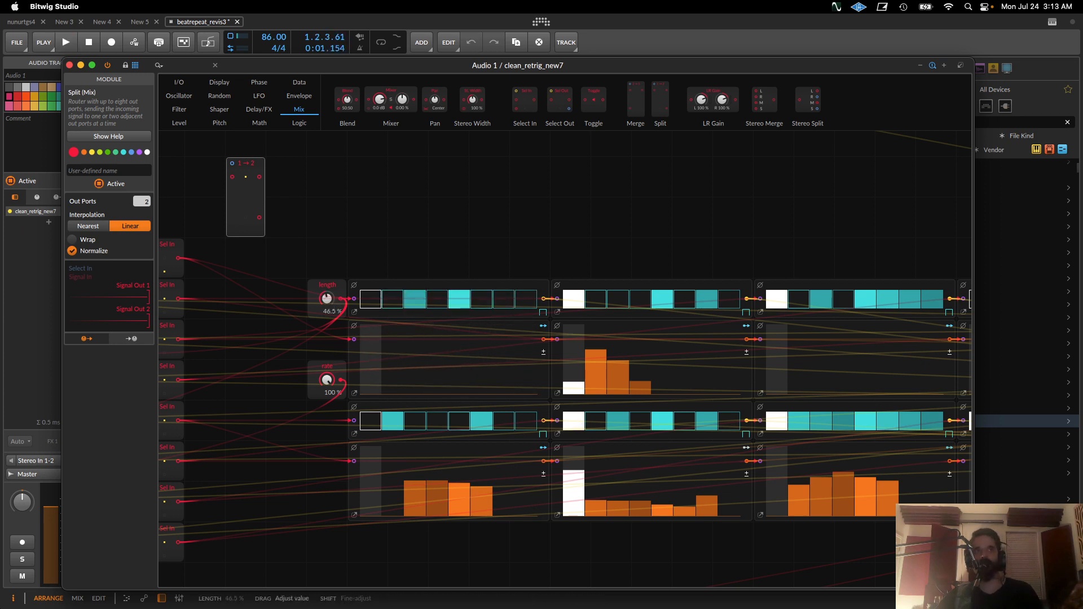
pyautogui.press('space')
pyautogui.press('space')
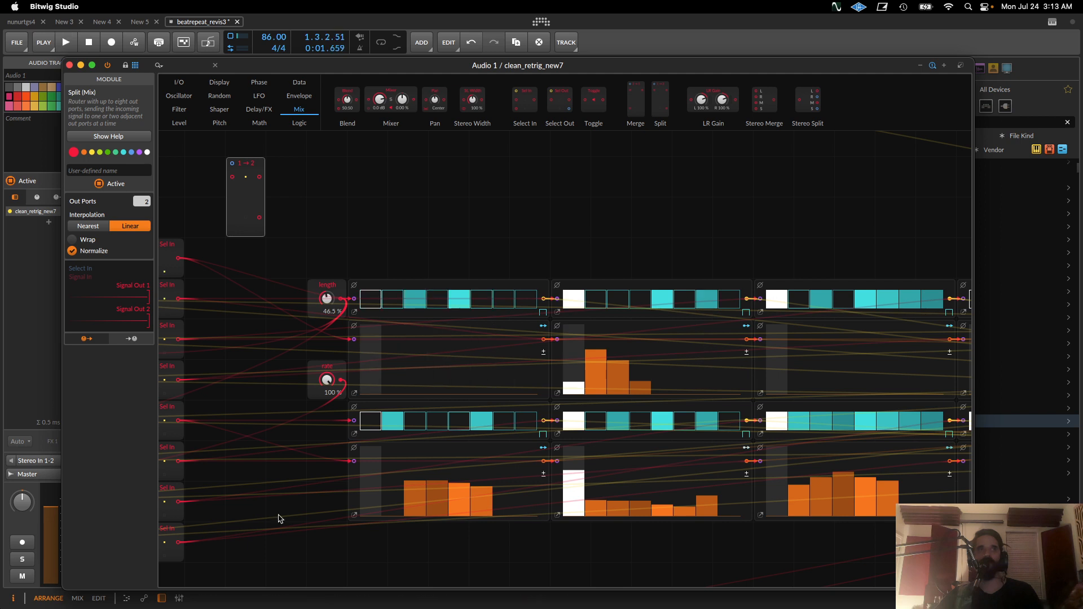
pyautogui.moveTo(326, 380); pyautogui.dragTo(327, 384)
pyautogui.press('space')
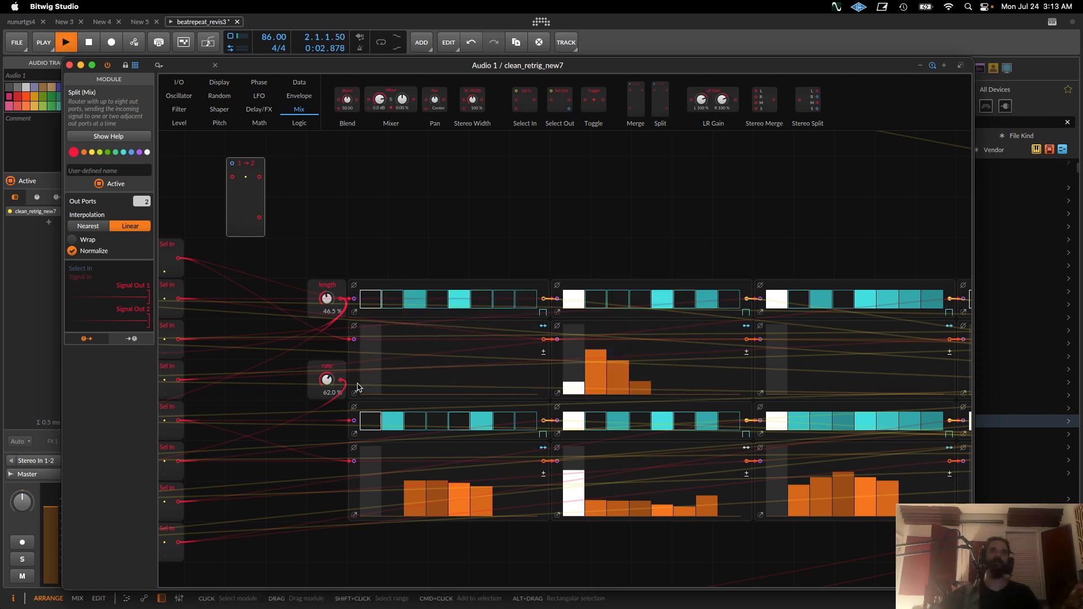
pyautogui.press('space')
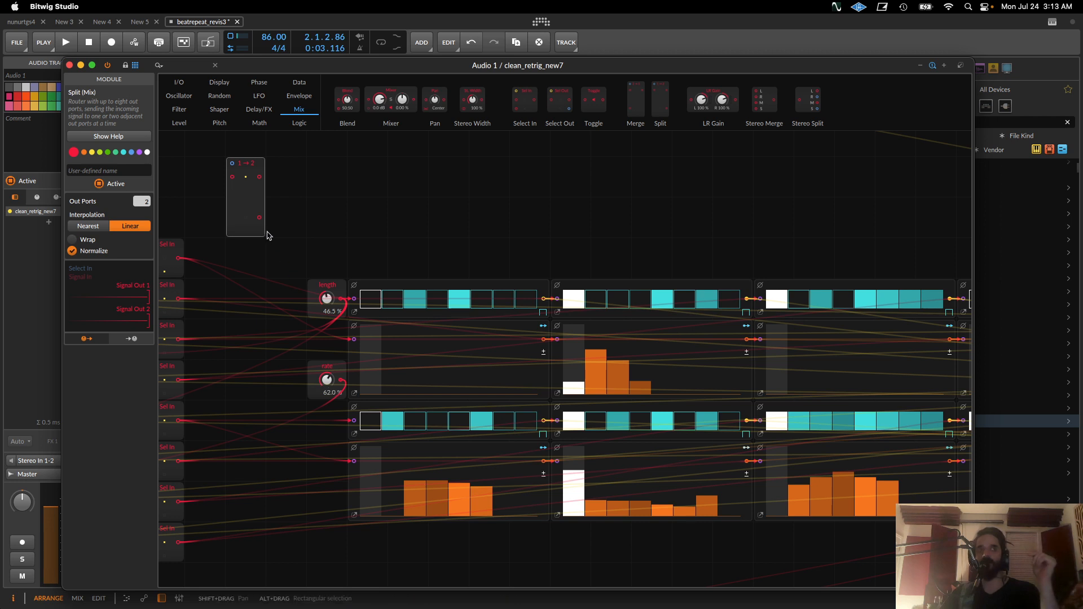
# Set the length knob to 100% and move the grid window clear of the first arranger tracks
pyautogui.moveTo(232, 163); pyautogui.dragTo(195, 166)
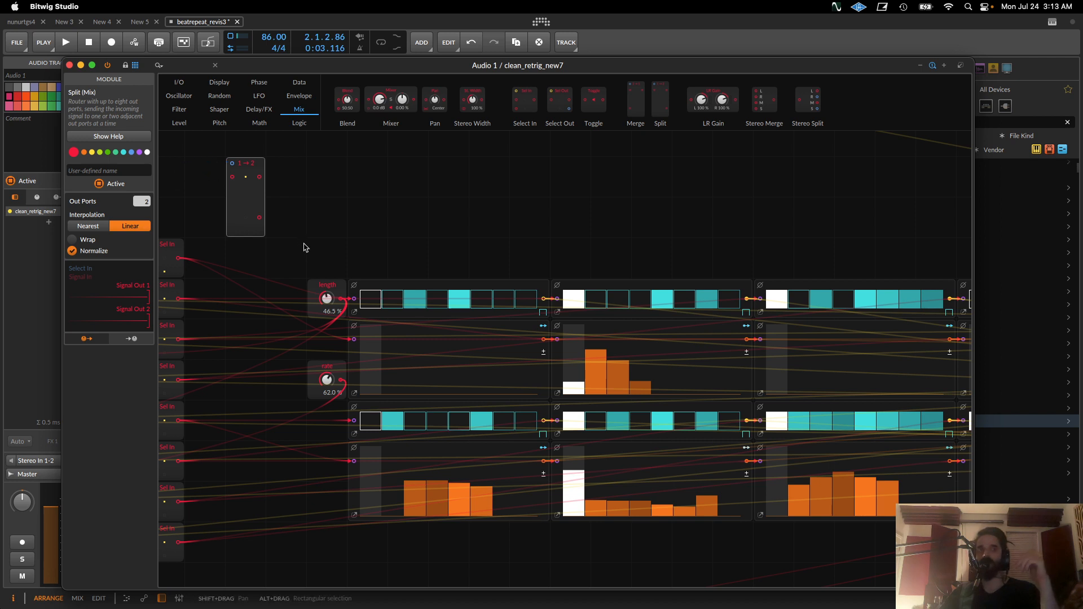
pyautogui.doubleClick(327, 298)
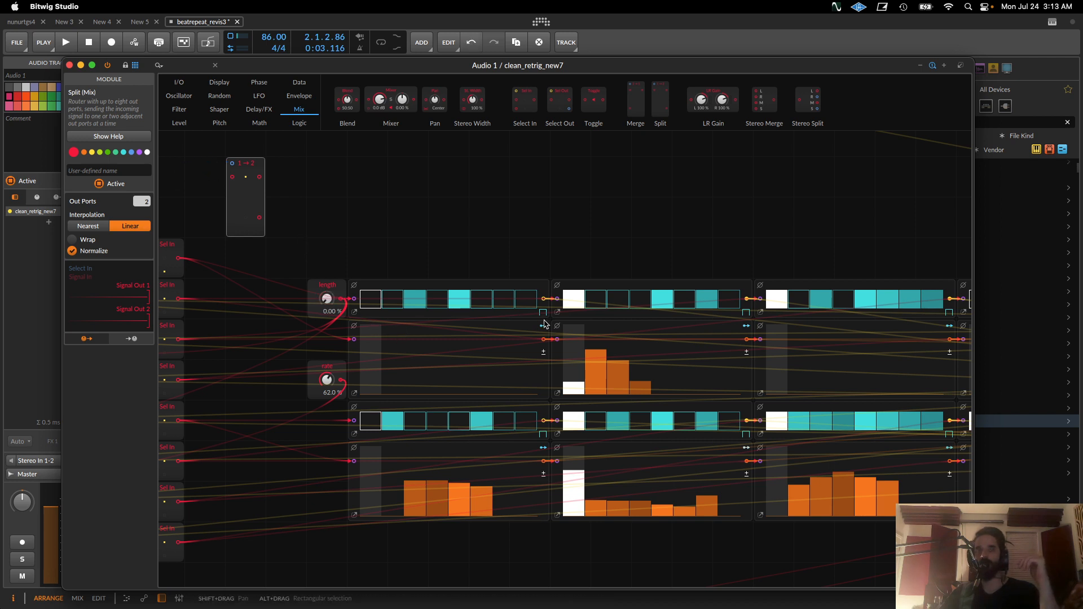
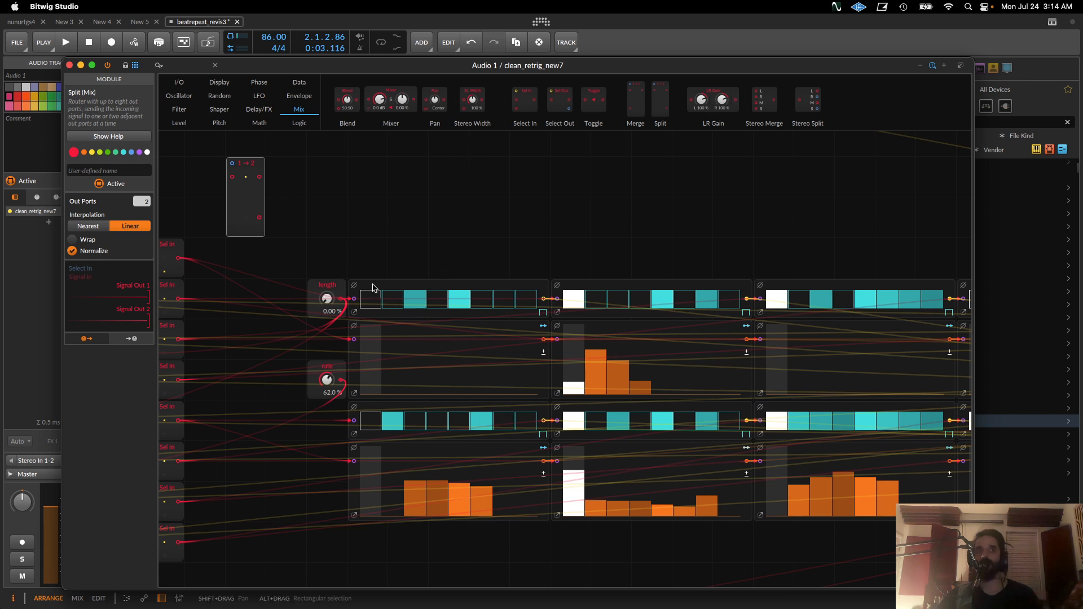
pyautogui.moveTo(366, 66); pyautogui.dragTo(362, 169)
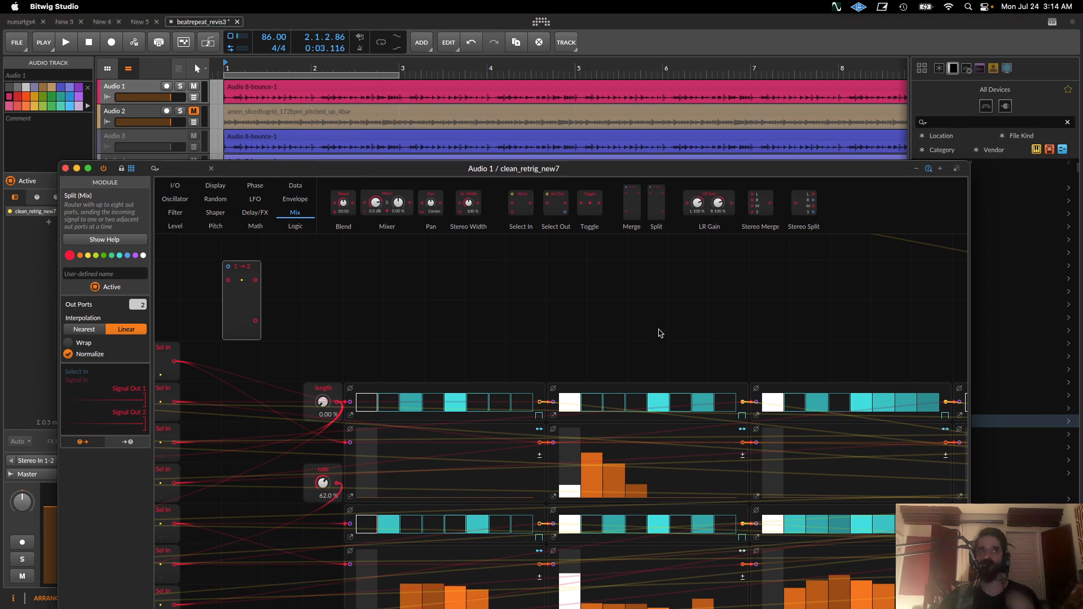
pyautogui.moveTo(323, 404); pyautogui.dragTo(323, 322)
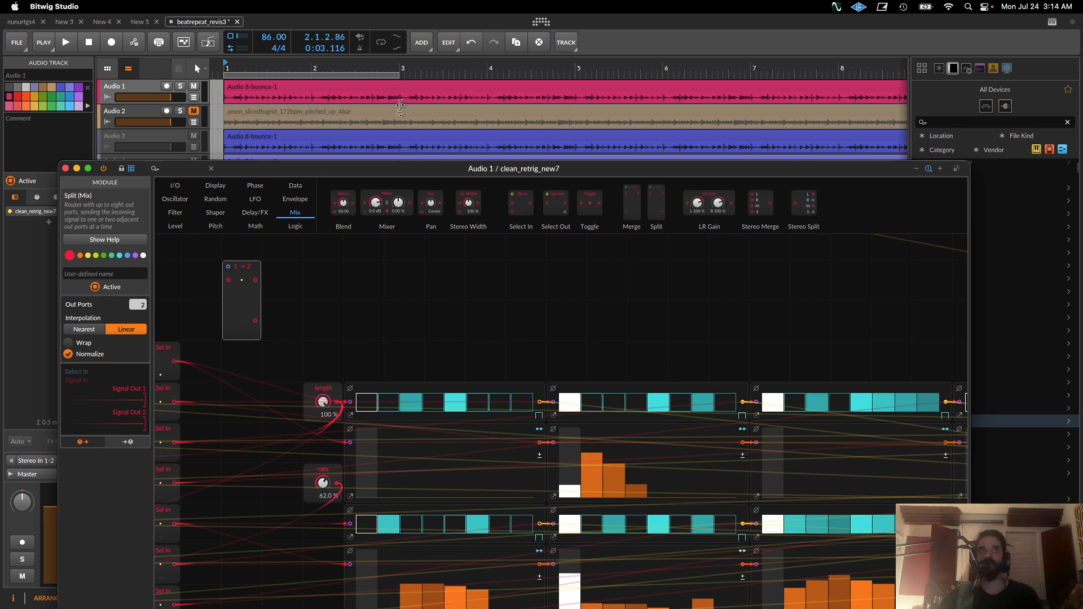
# Play the project briefly from bar 2 with the full grid of sequencers in view
pyautogui.scroll(-5, 459, 331)
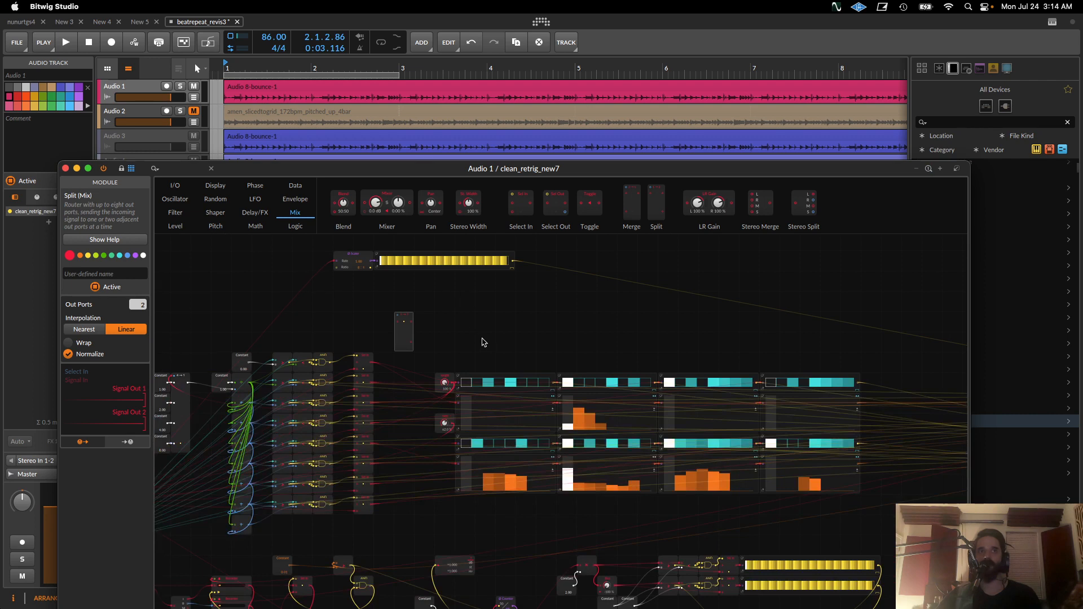
pyautogui.moveTo(483, 299); pyautogui.dragTo(423, 377)
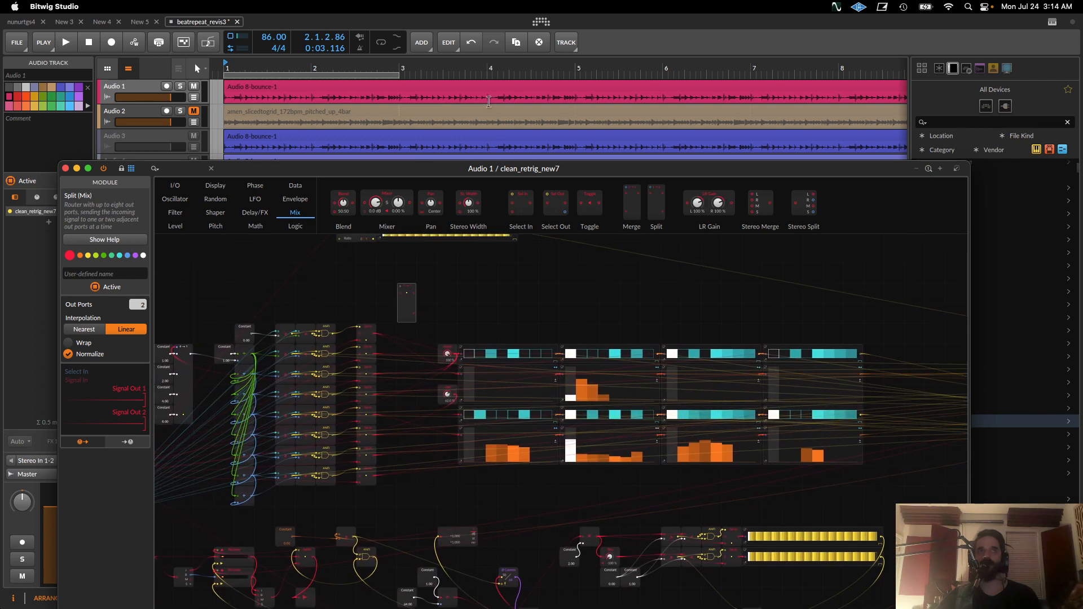
pyautogui.click(312, 103)
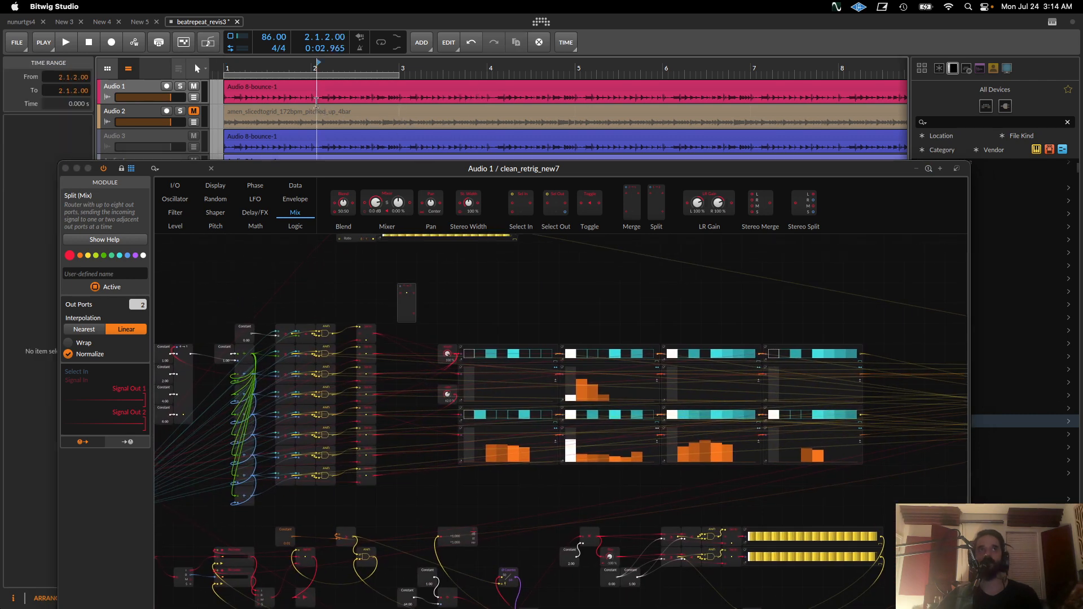
pyautogui.press('space')
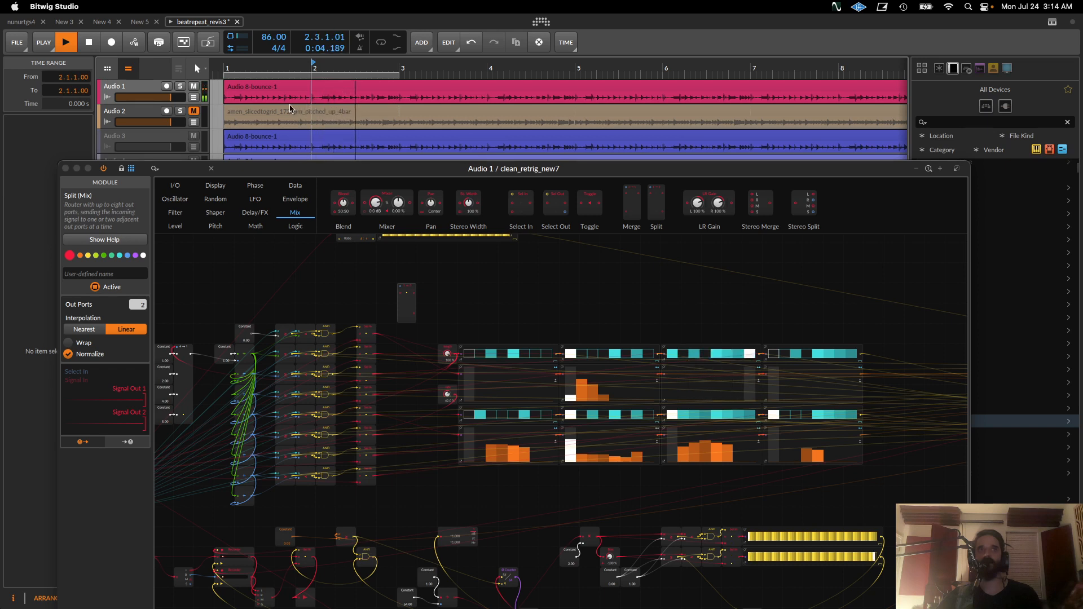
pyautogui.press('space')
# Audition the project from beat 3 of bar 1, and from beat 3 of bar 2
pyautogui.click(272, 111)
pyautogui.click(267, 135)
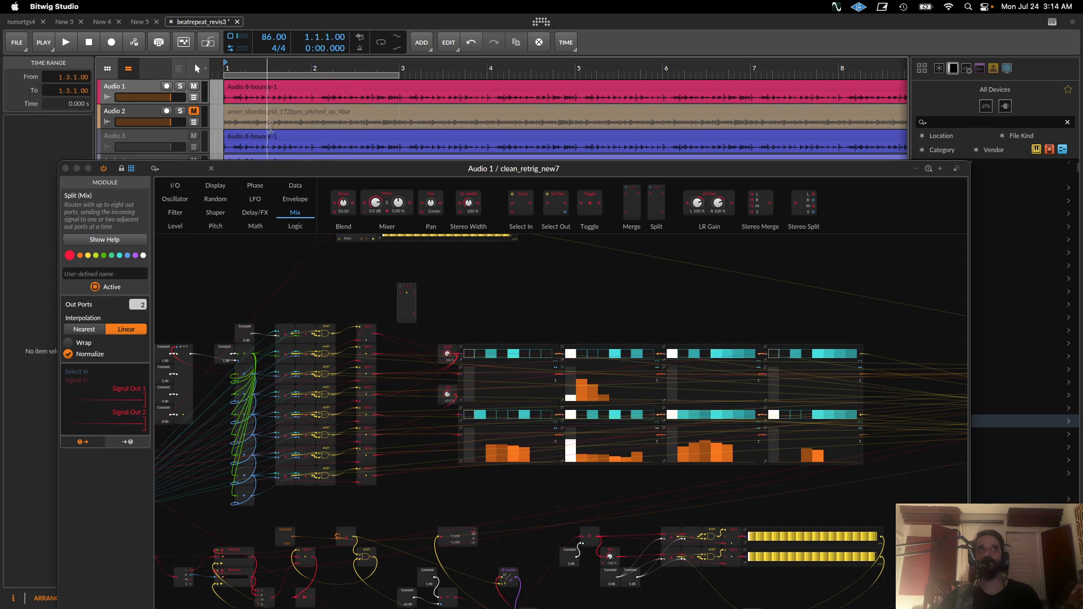
pyautogui.press('space')
pyautogui.click(356, 122)
pyautogui.click(356, 123)
pyautogui.press('space')
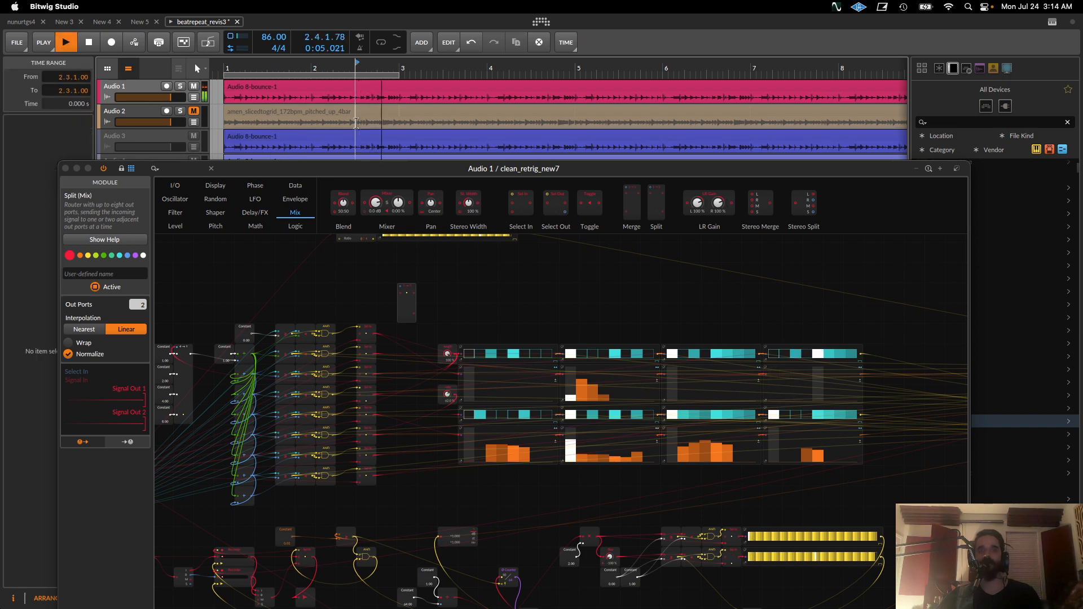
pyautogui.press('space')
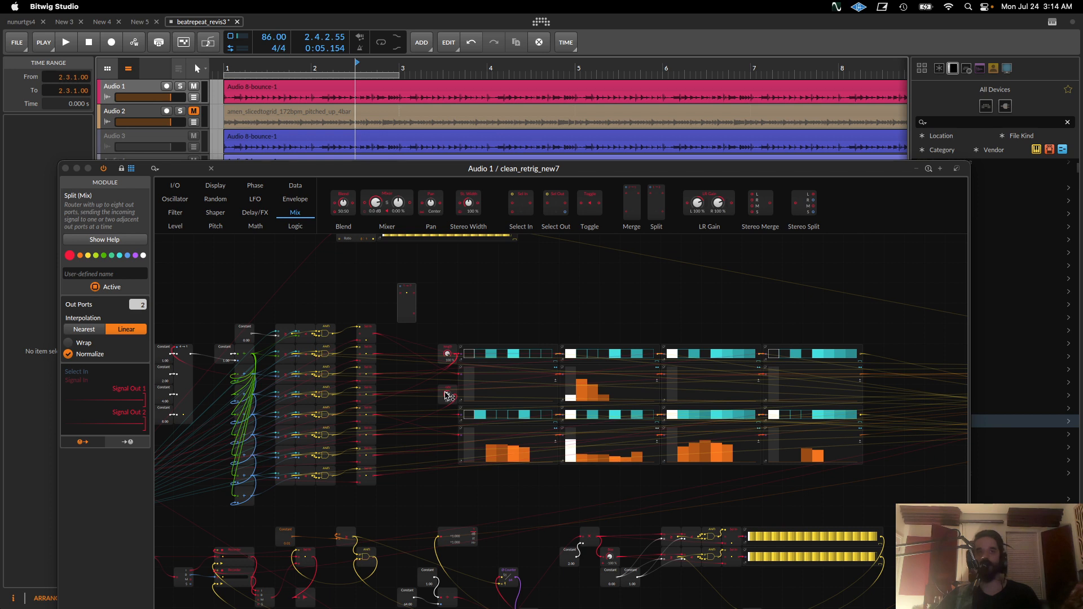
# Examine the retrigger patch's front end, from the Transport modules and Constant values through the comparison and AND logic
pyautogui.moveTo(443, 395); pyautogui.dragTo(658, 370)
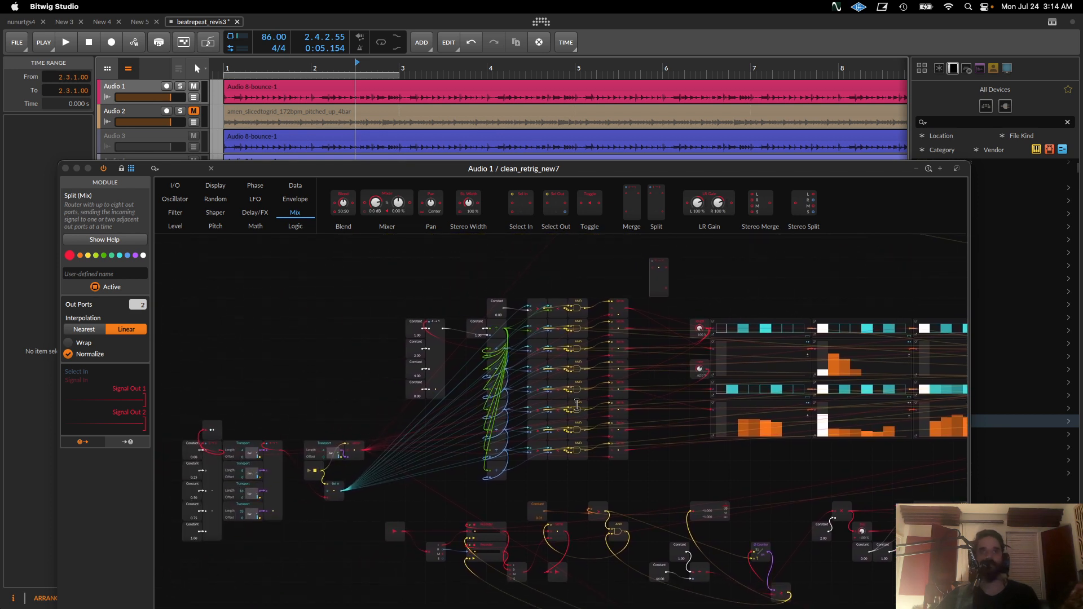
pyautogui.hscroll(-3, 686, 427)
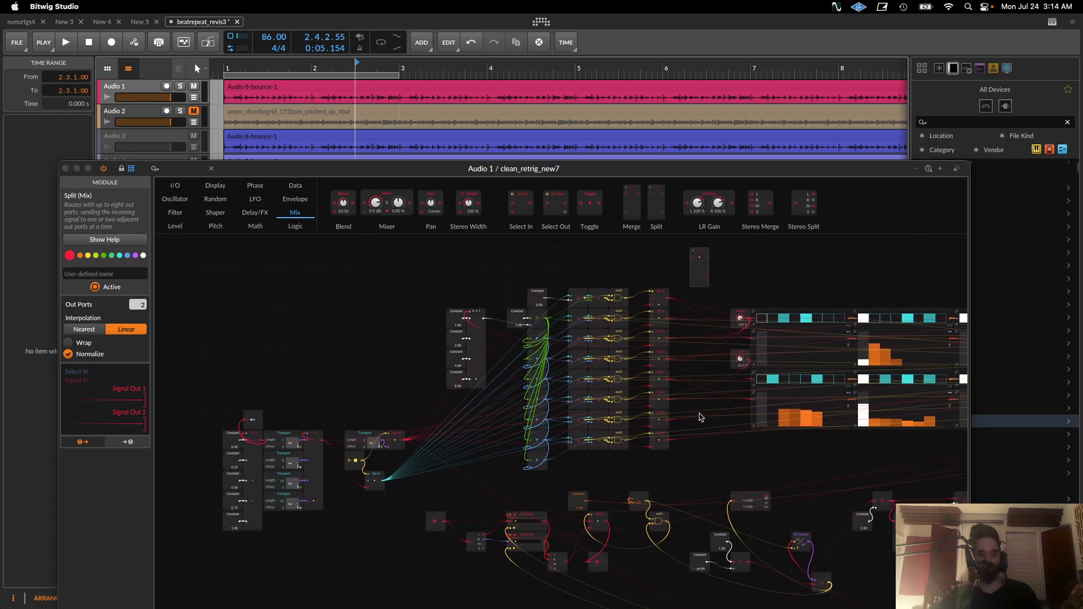
pyautogui.hscroll(-2, 705, 409)
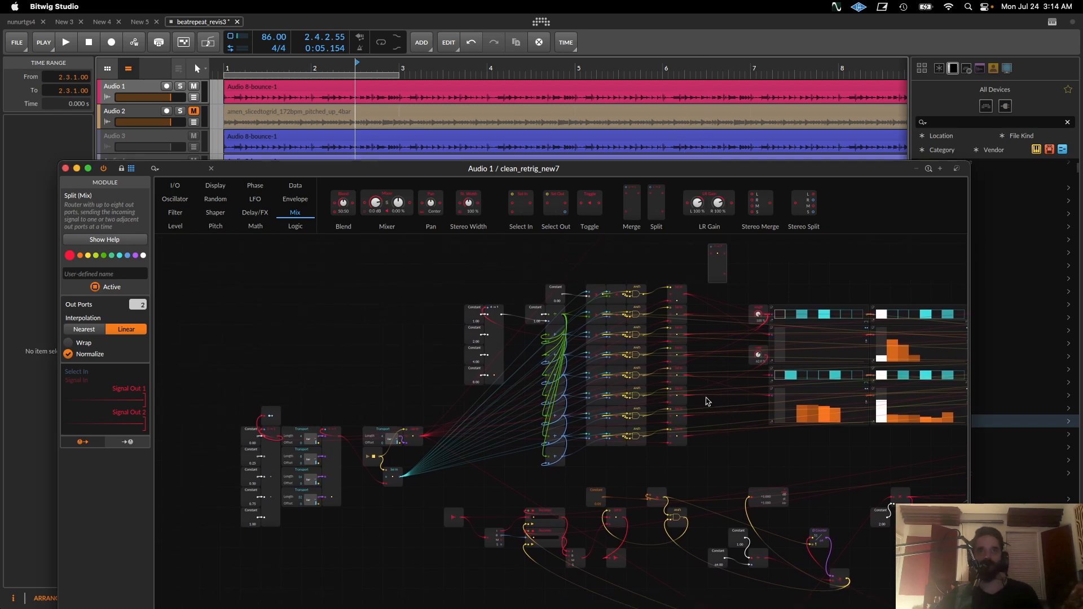
pyautogui.click(706, 400)
pyautogui.scroll(3, 707, 395)
pyautogui.scroll(-3, 706, 395)
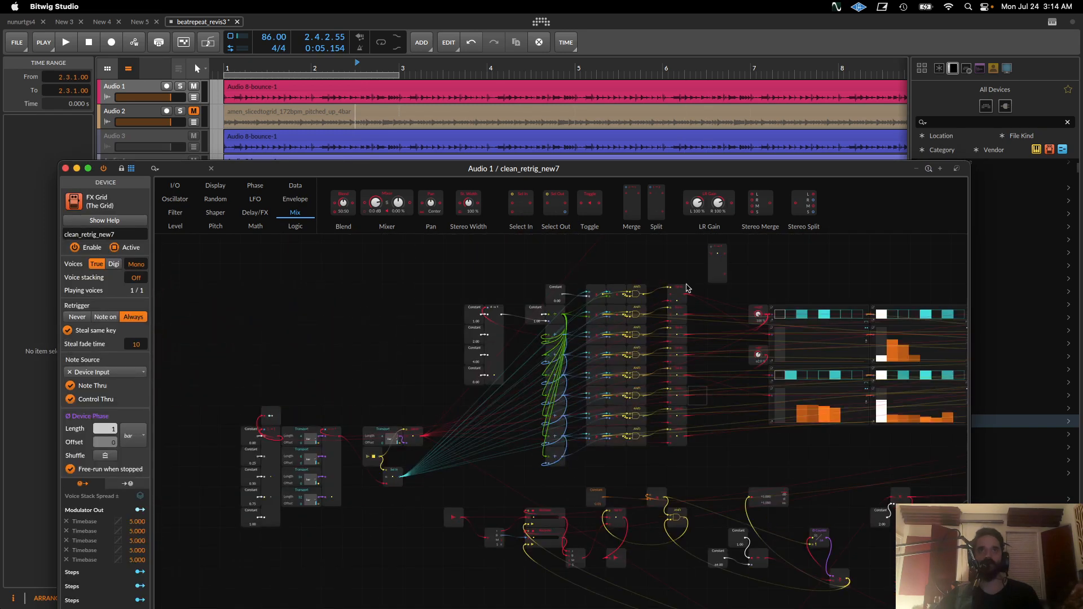
pyautogui.hscroll(-5, 603, 395)
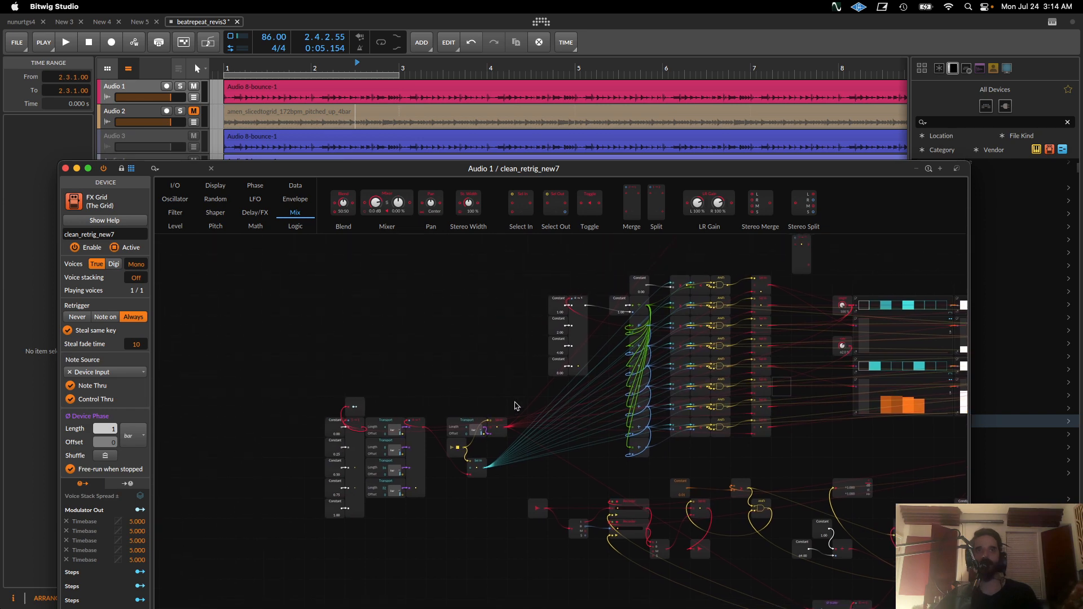
pyautogui.scroll(2, 584, 379)
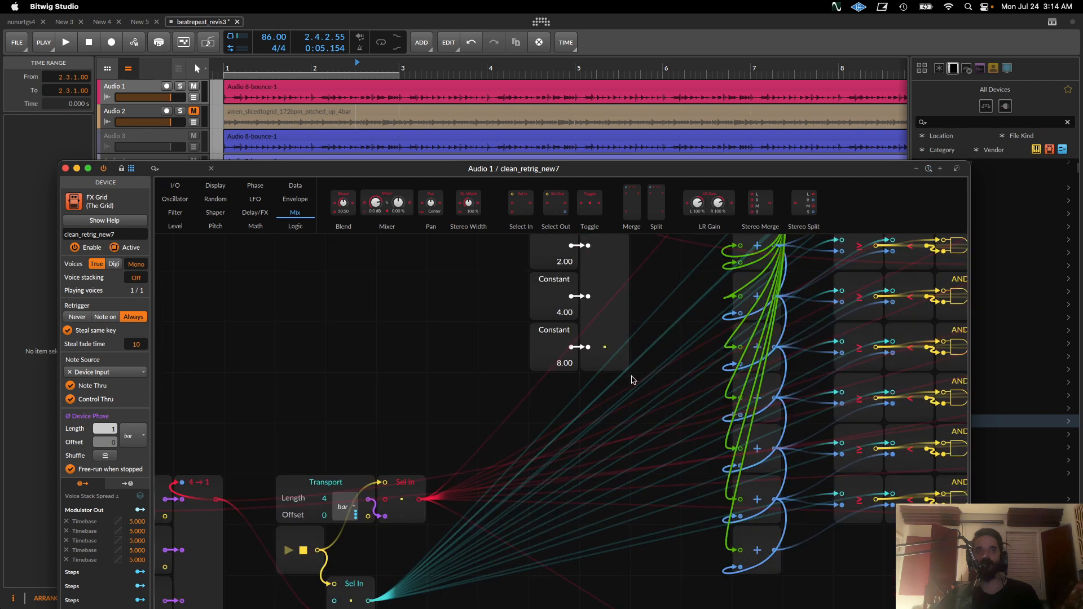
# Examine how the 4→1 Merge of the Transport modules and the Constant values feed the comparison and AND logic
pyautogui.scroll(3, 632, 376)
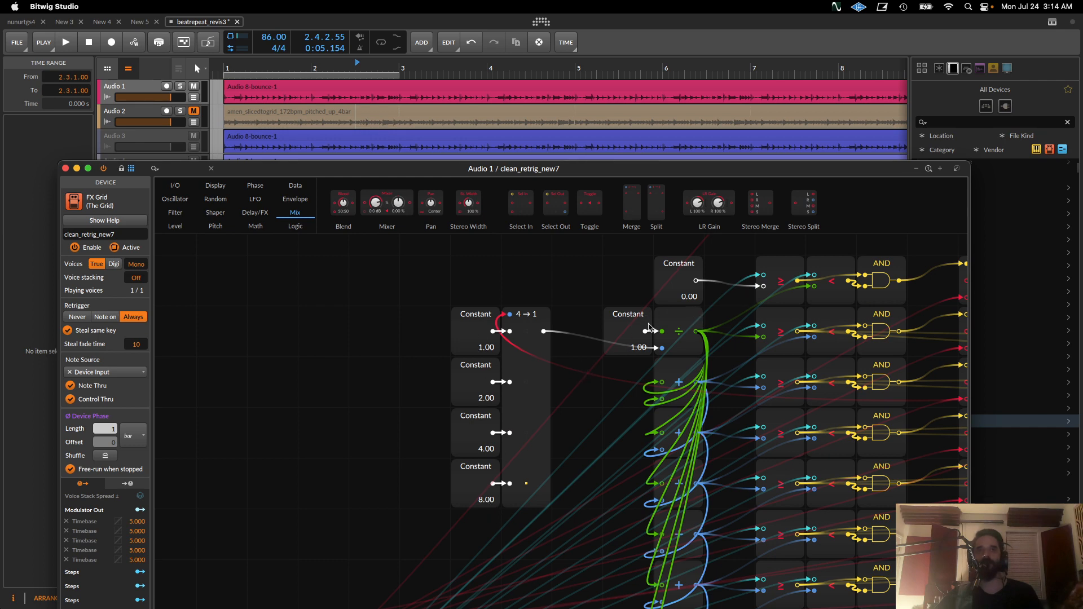
pyautogui.scroll(-5, 552, 413)
pyautogui.hscroll(-10, 552, 413)
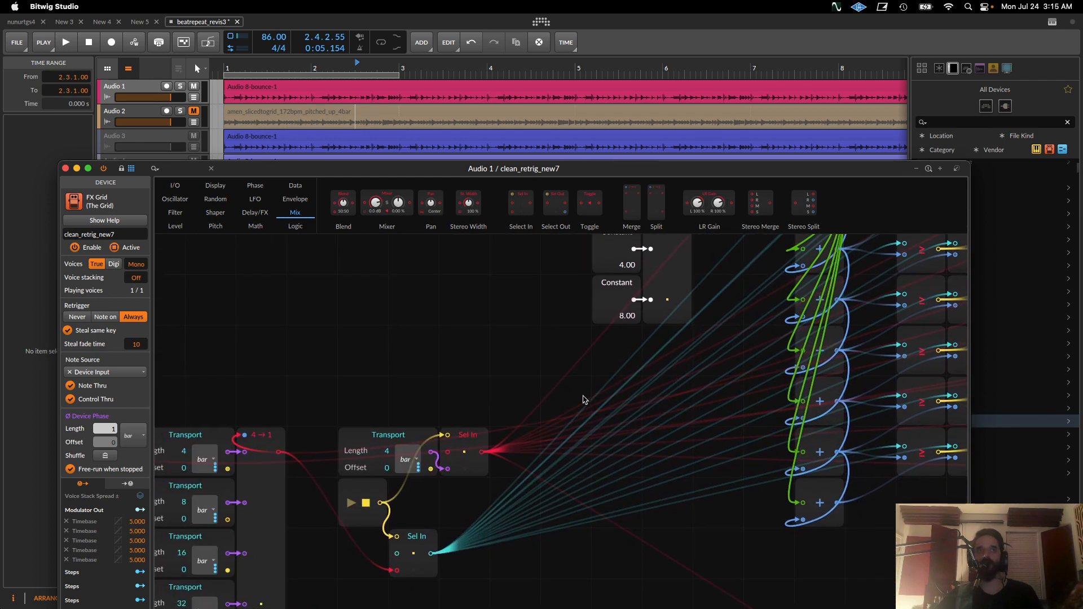
pyautogui.click(597, 423)
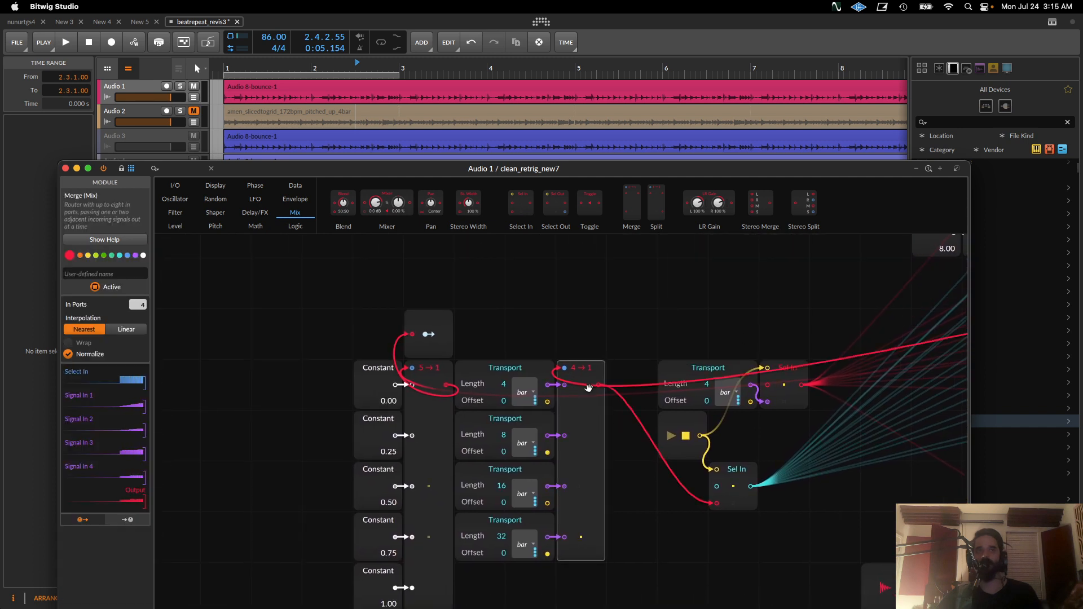
pyautogui.scroll(-2, 590, 401)
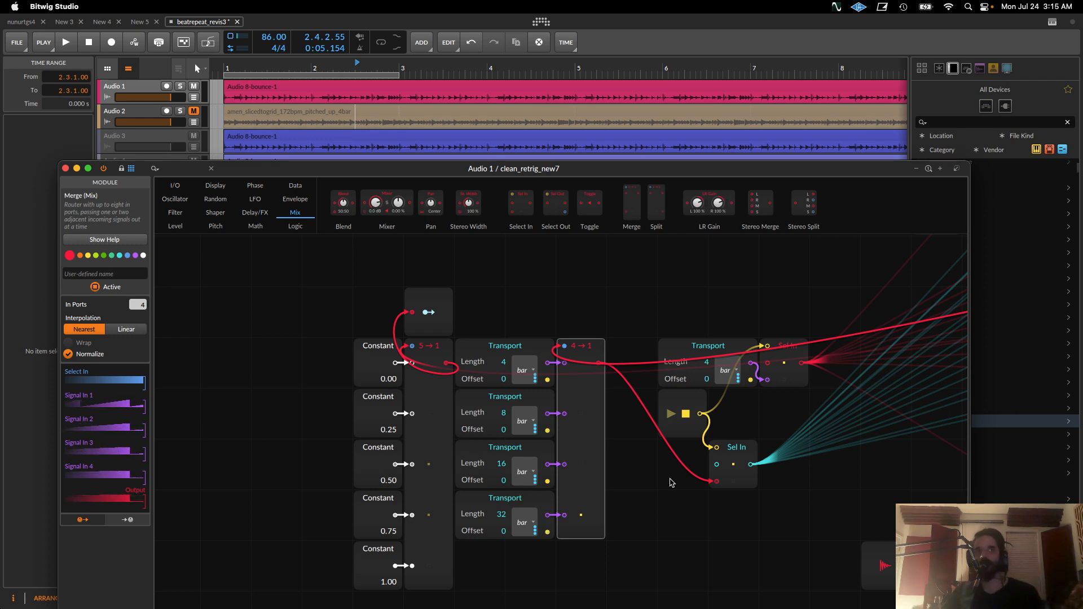
pyautogui.scroll(-4, 671, 483)
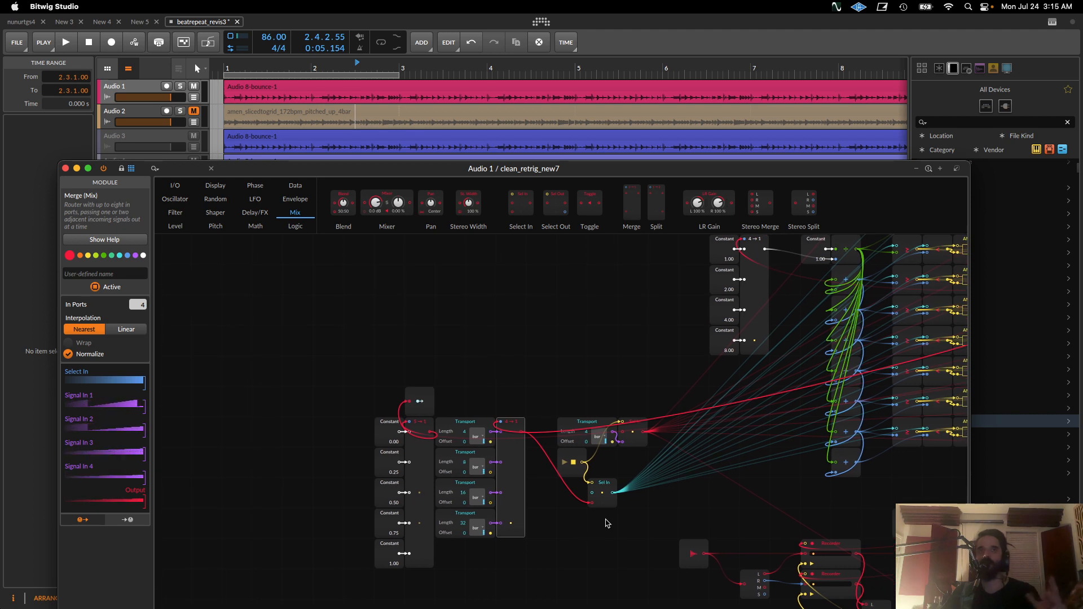
pyautogui.hscroll(3, 607, 510)
pyautogui.scroll(1, 607, 510)
pyautogui.hscroll(5, 607, 509)
pyautogui.scroll(1, 607, 510)
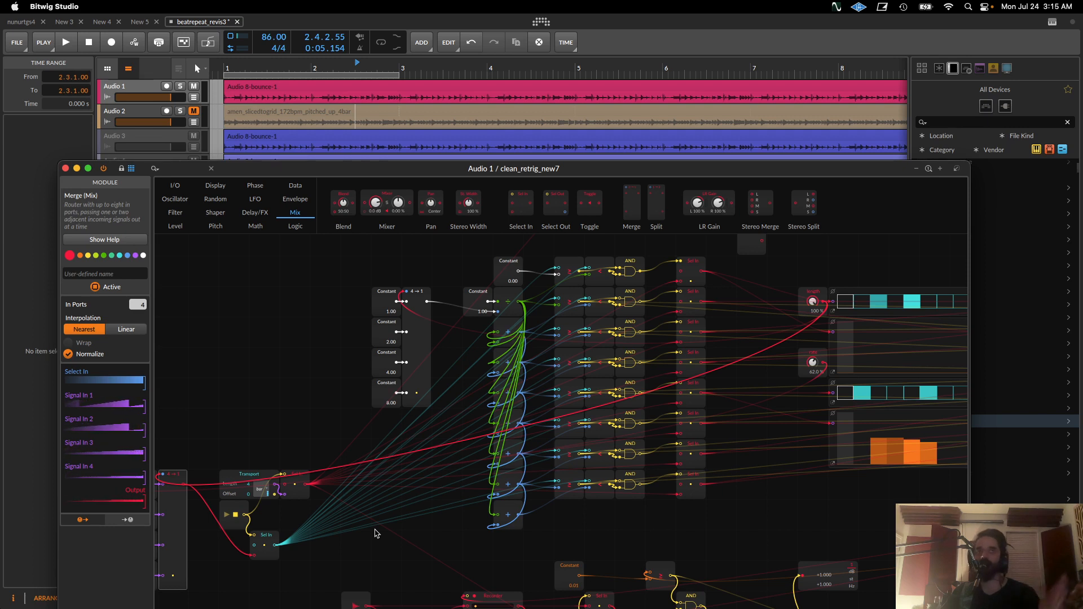
pyautogui.hscroll(-10, 377, 533)
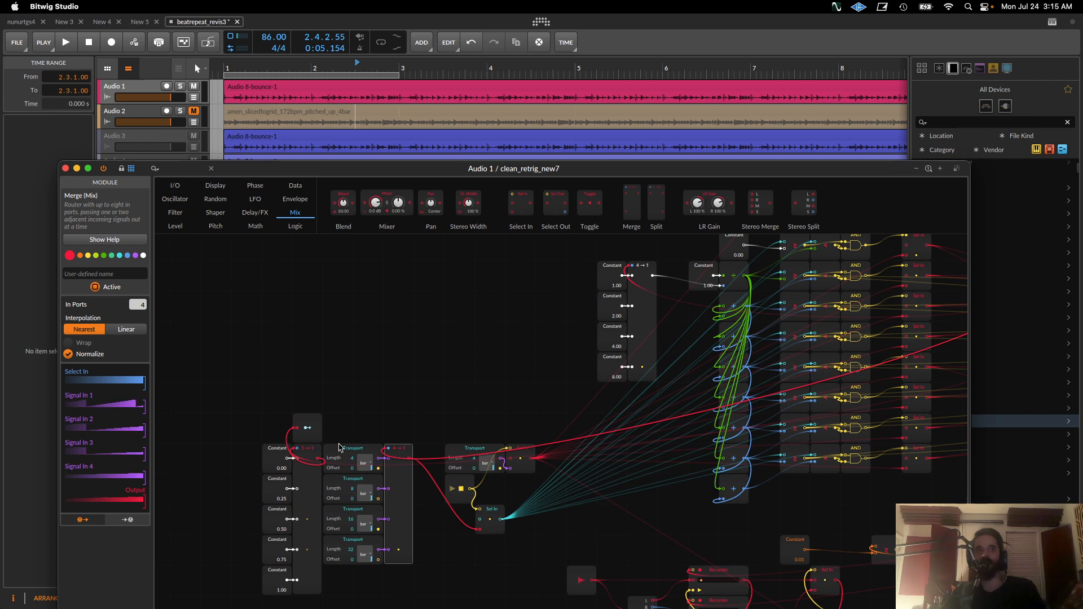
# Inspect the four Transport modules, their 4→1 Merge, the Modulator Out and the 5→1 Merge with its Constants
pyautogui.moveTo(341, 442); pyautogui.dragTo(355, 562)
pyautogui.click(346, 424)
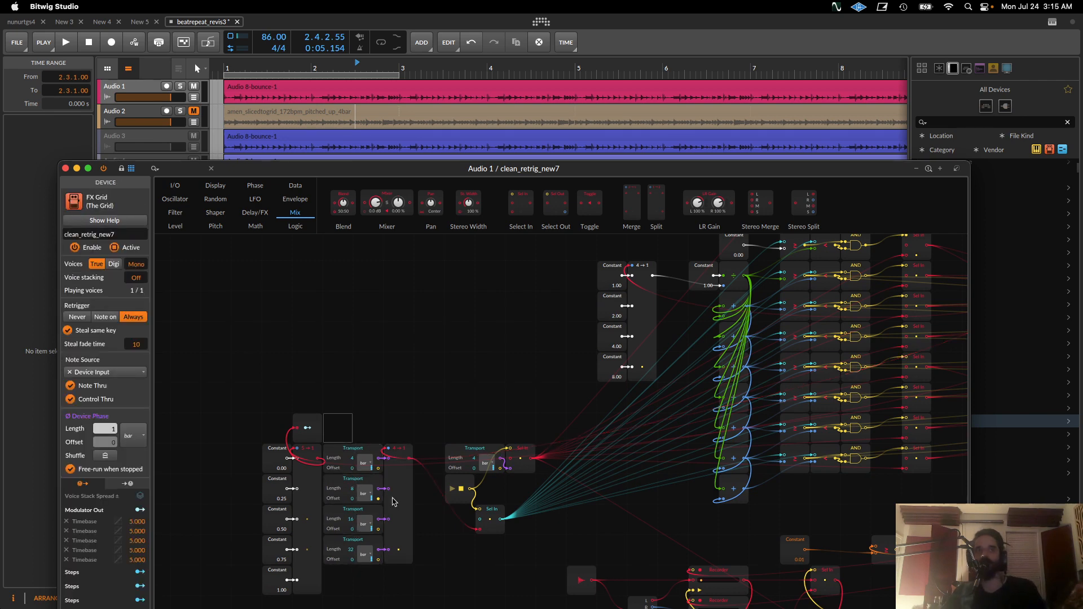
pyautogui.click(394, 501)
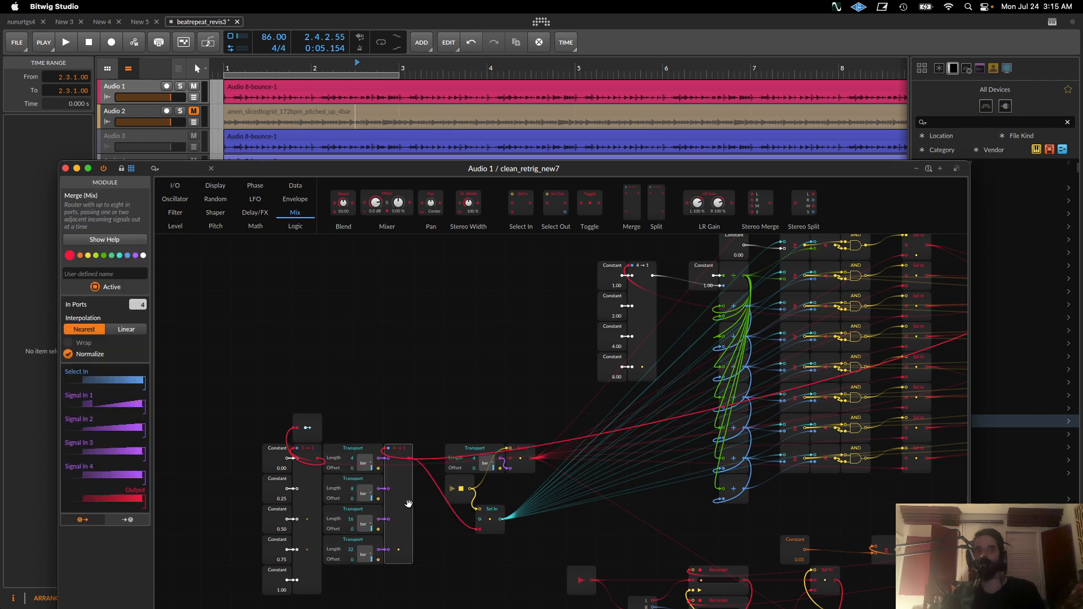
pyautogui.hscroll(-3, 429, 395)
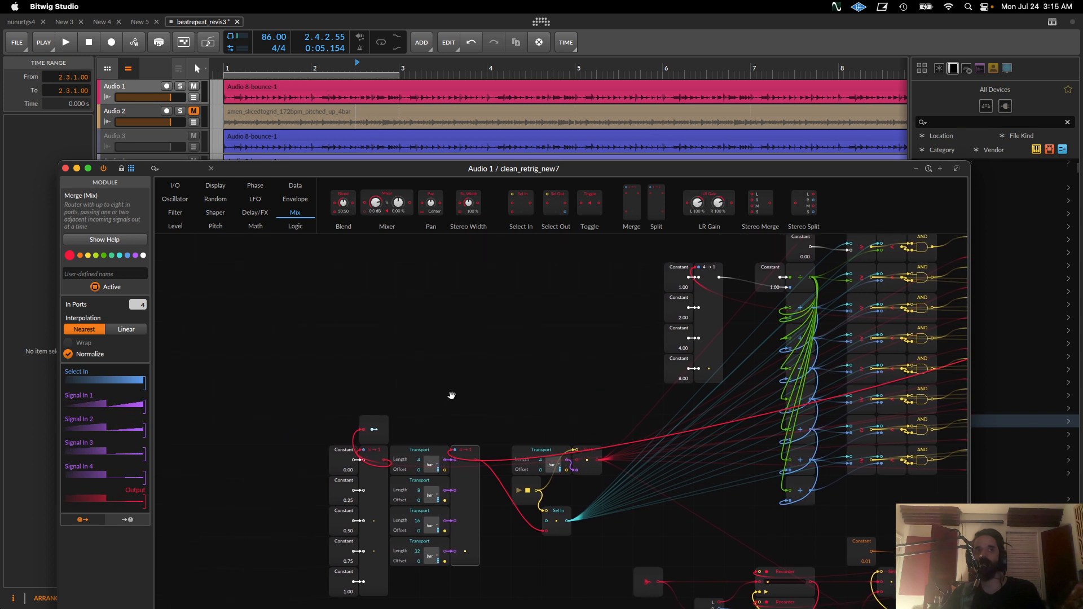
pyautogui.click(367, 419)
pyautogui.scroll(-1, 382, 480)
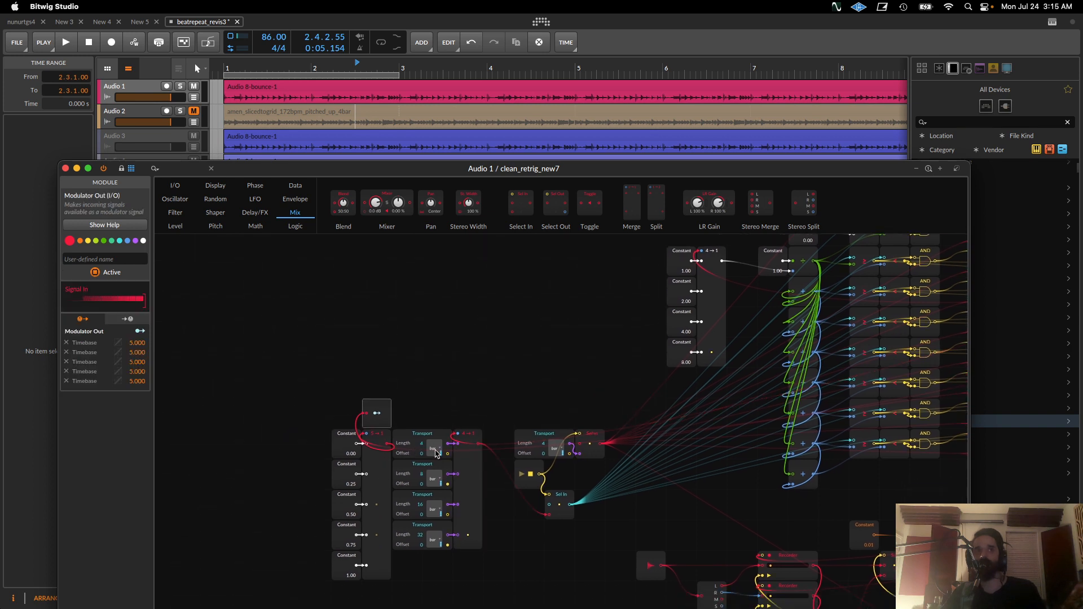
pyautogui.click(377, 472)
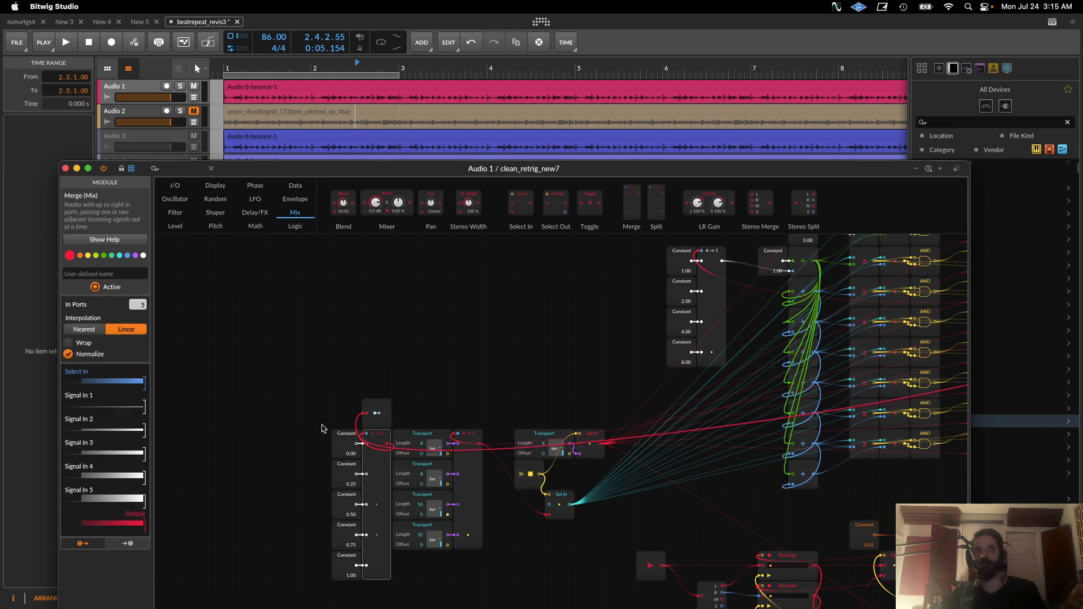
# Move the 5→1 Merge and its five Constants one grid cell left, away from the Transport modules
pyautogui.moveTo(321, 429); pyautogui.dragTo(395, 587)
pyautogui.moveTo(352, 464); pyautogui.dragTo(322, 464)
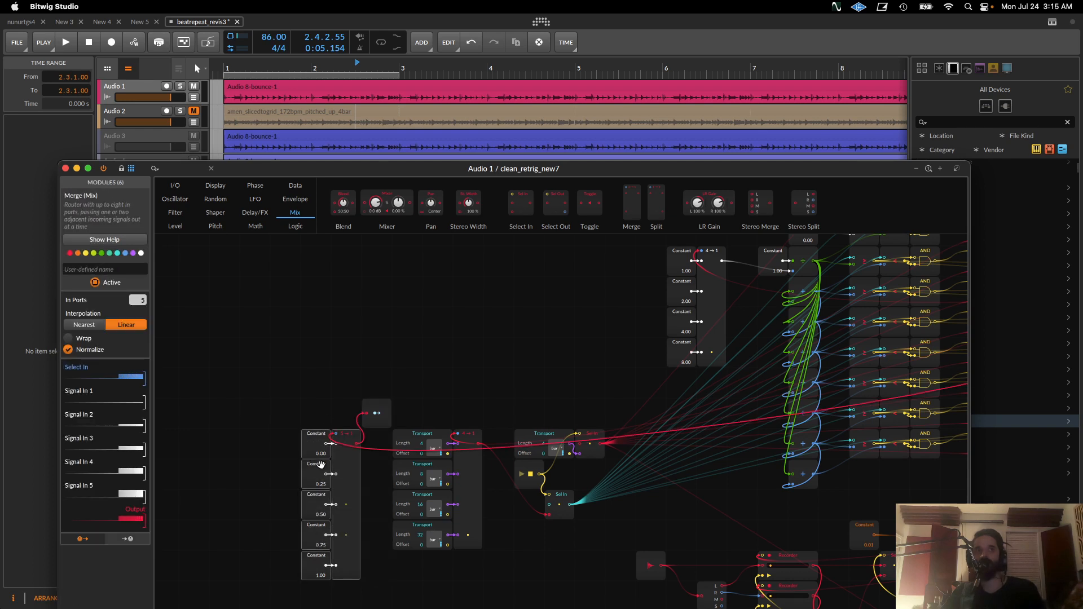
pyautogui.click(349, 437)
# Play the project in short bursts from beat 3 of bar 2 and raise the rate knob to 100%
pyautogui.hscroll(10, 384, 423)
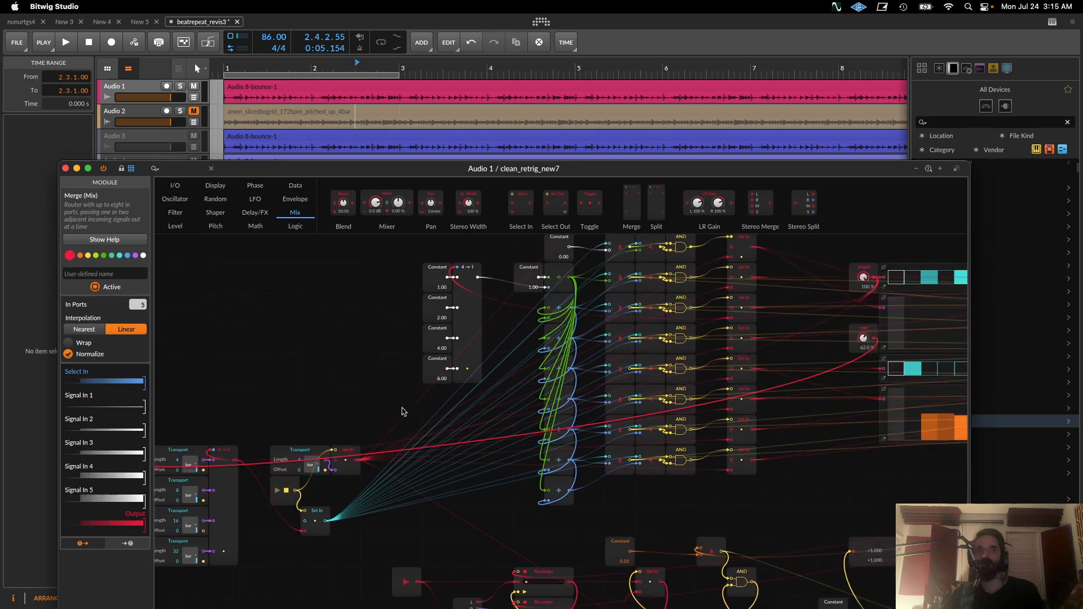
pyautogui.hscroll(5, 407, 406)
pyautogui.scroll(1, 406, 406)
pyautogui.press('space')
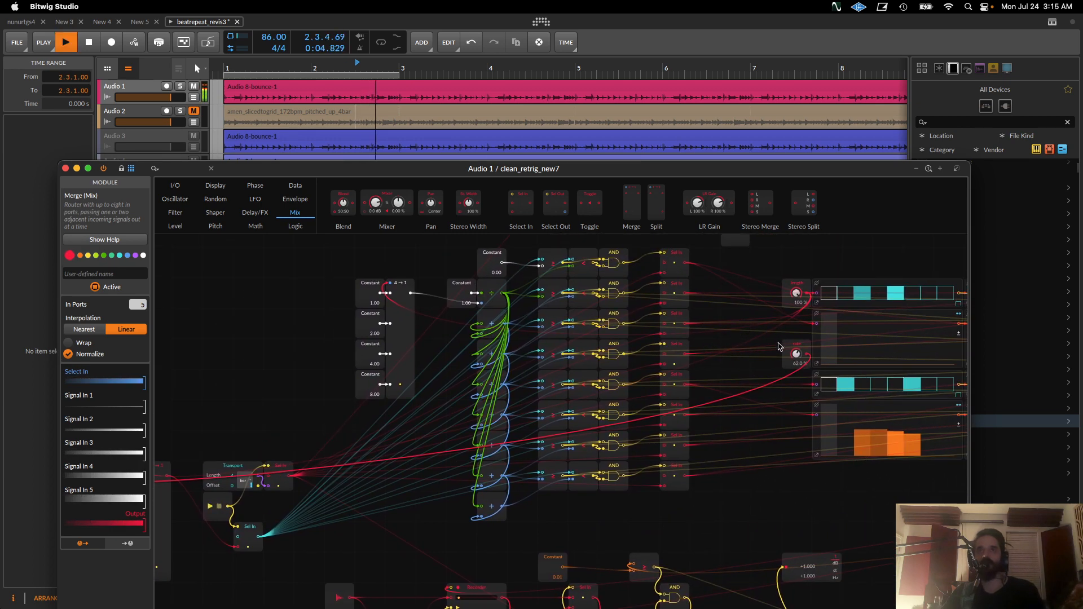
pyautogui.press('space')
pyautogui.hscroll(10, 688, 333)
pyautogui.scroll(2, 688, 333)
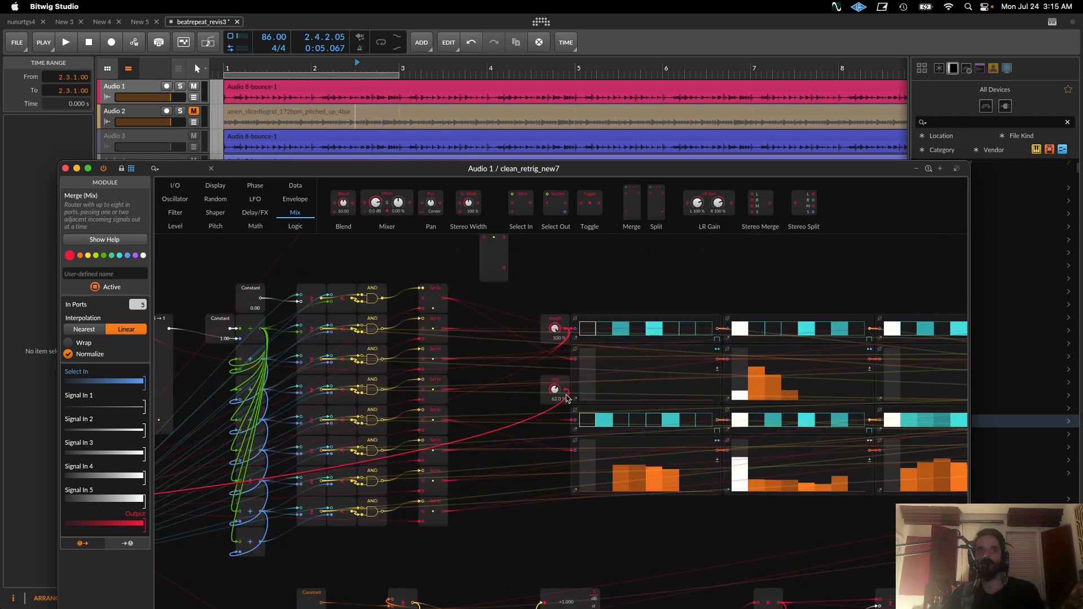
pyautogui.press('space')
pyautogui.moveTo(555, 391); pyautogui.dragTo(555, 364)
pyautogui.press('space')
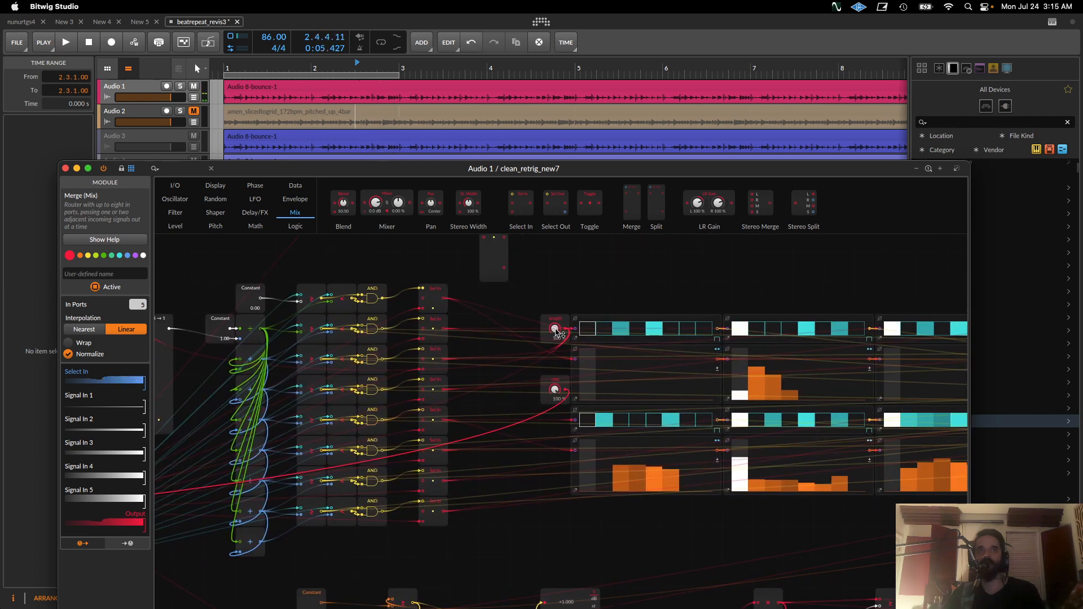
# Audition the Audio 1 clip from bar 1 and lower the rate knob to 27.5%
pyautogui.click(238, 87)
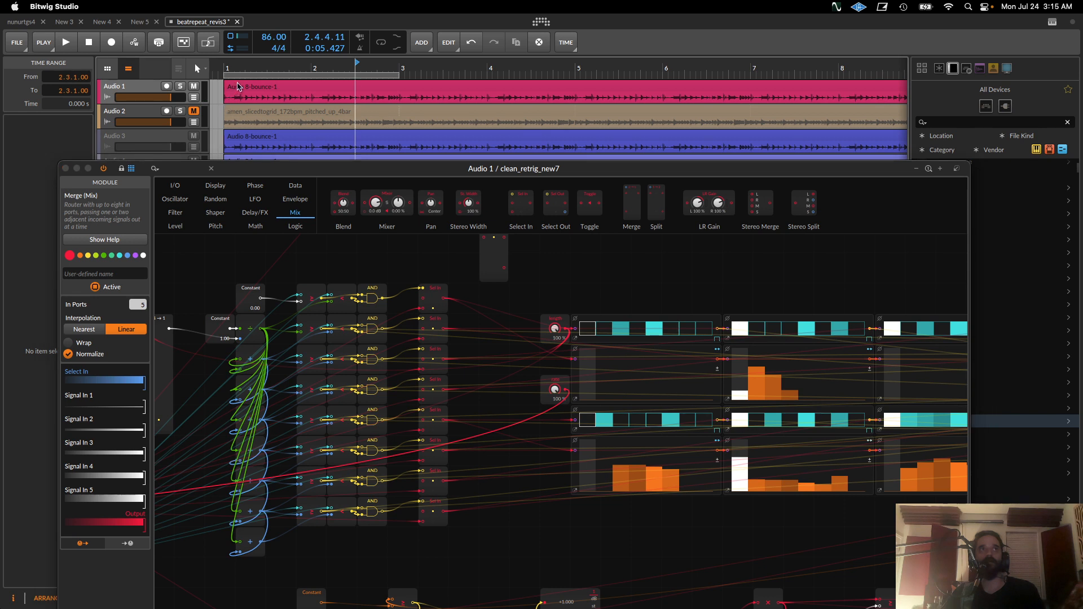
pyautogui.click(238, 86)
pyautogui.press('space')
pyautogui.press('space')
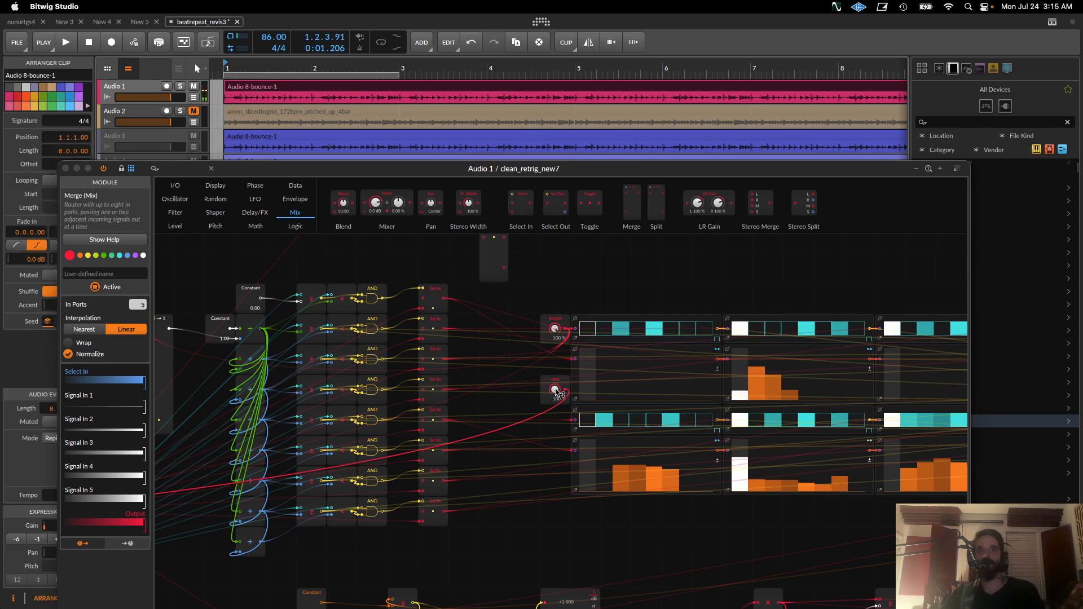
pyautogui.moveTo(557, 393); pyautogui.dragTo(557, 435)
pyautogui.press('space')
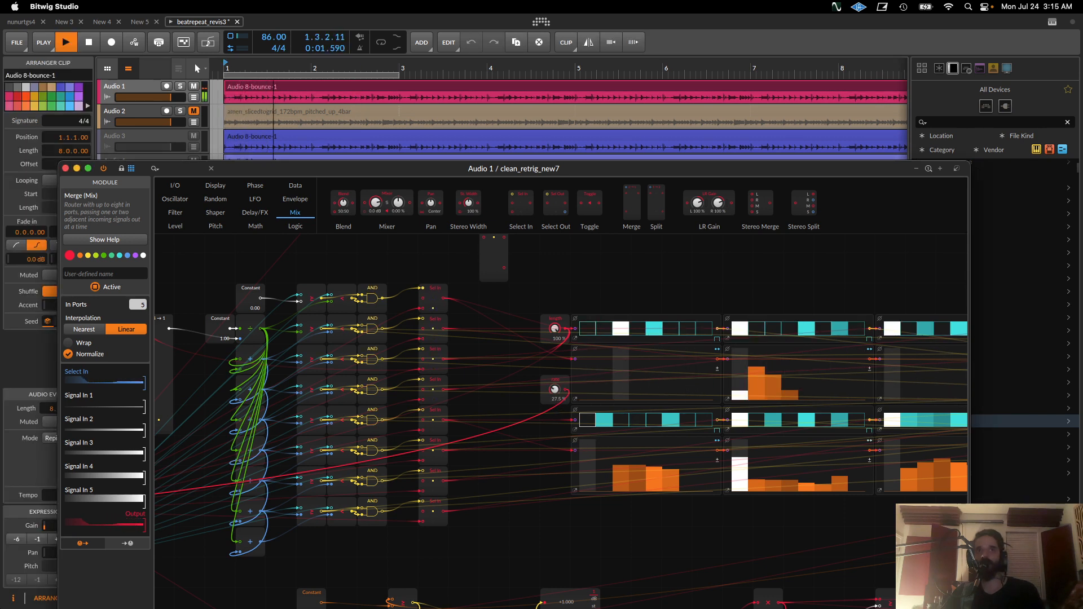
pyautogui.press('space')
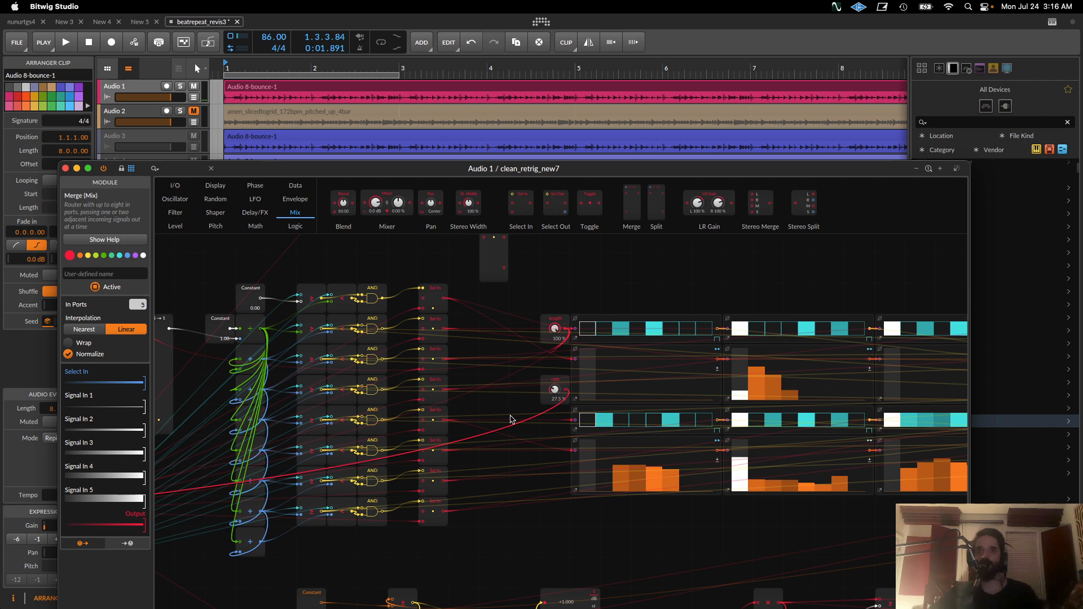
# Examine the block of comparison, AND and Select modules and the rows of step sequencers it drives
pyautogui.scroll(-2, 510, 419)
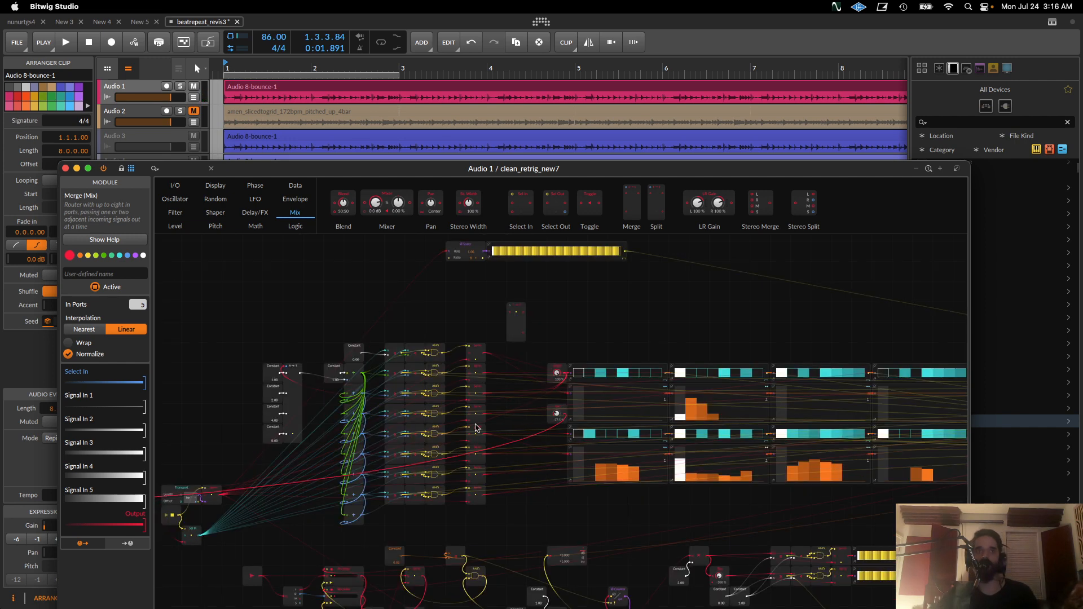
pyautogui.scroll(-2, 475, 428)
pyautogui.hscroll(-2, 476, 428)
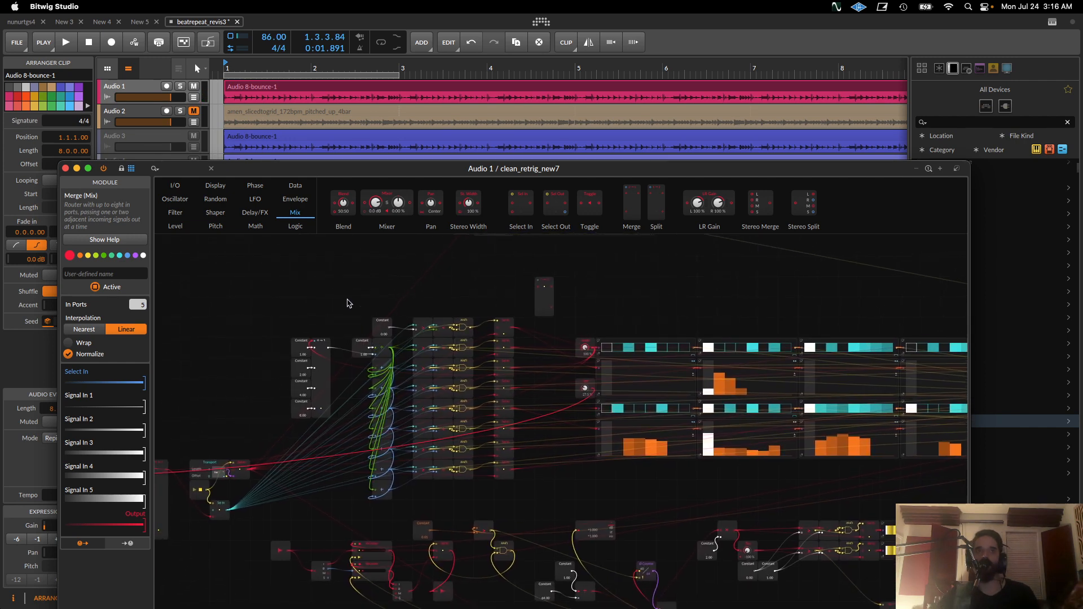
pyautogui.moveTo(347, 299); pyautogui.dragTo(518, 509)
pyautogui.hscroll(10, 508, 497)
pyautogui.scroll(1, 508, 497)
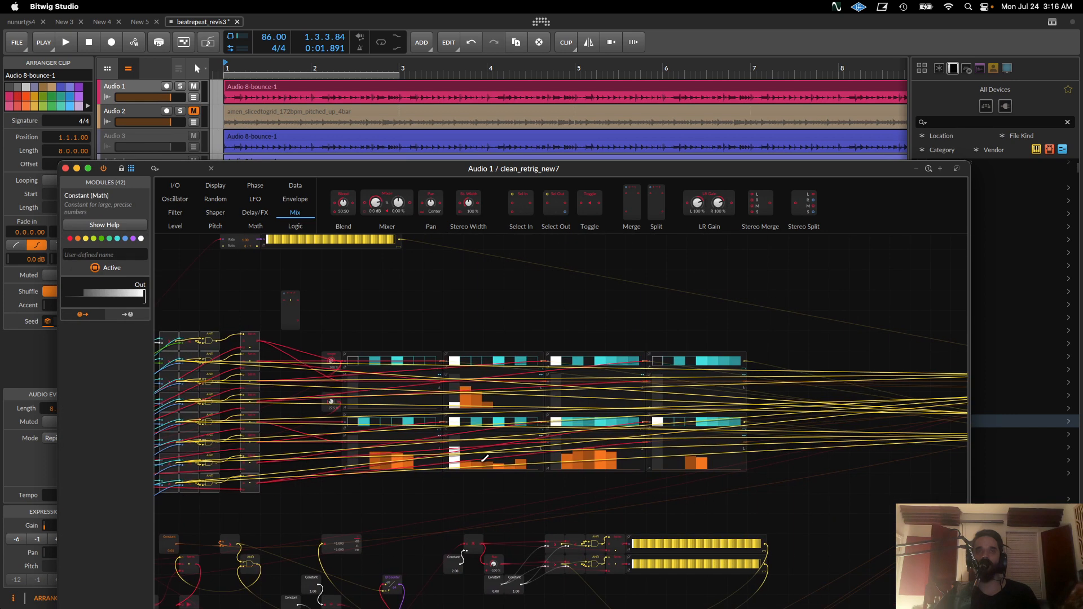
pyautogui.click(447, 503)
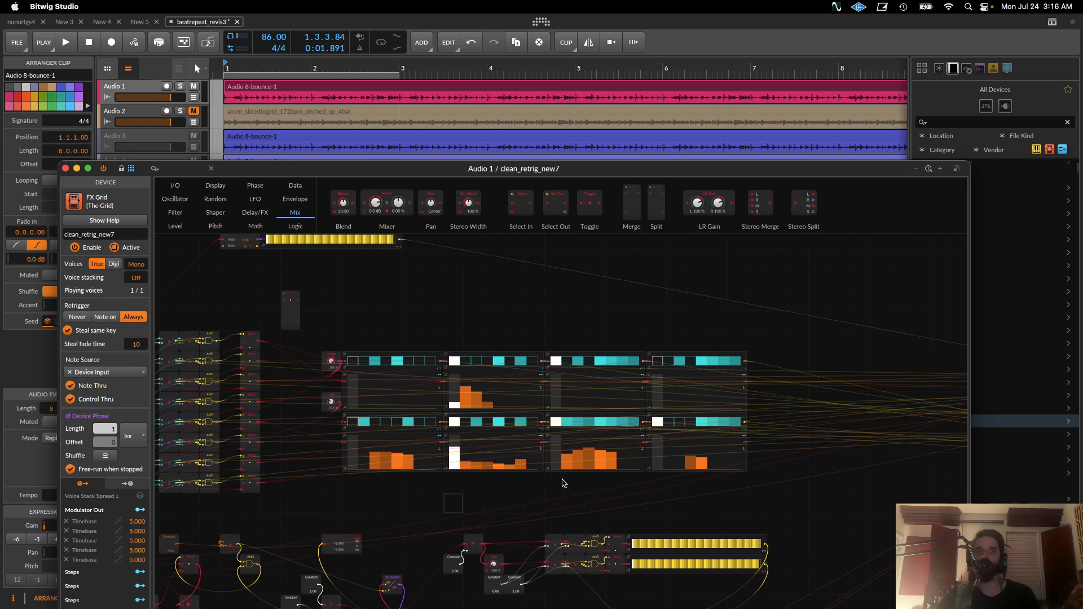
pyautogui.scroll(3, 495, 436)
pyautogui.scroll(2, 531, 518)
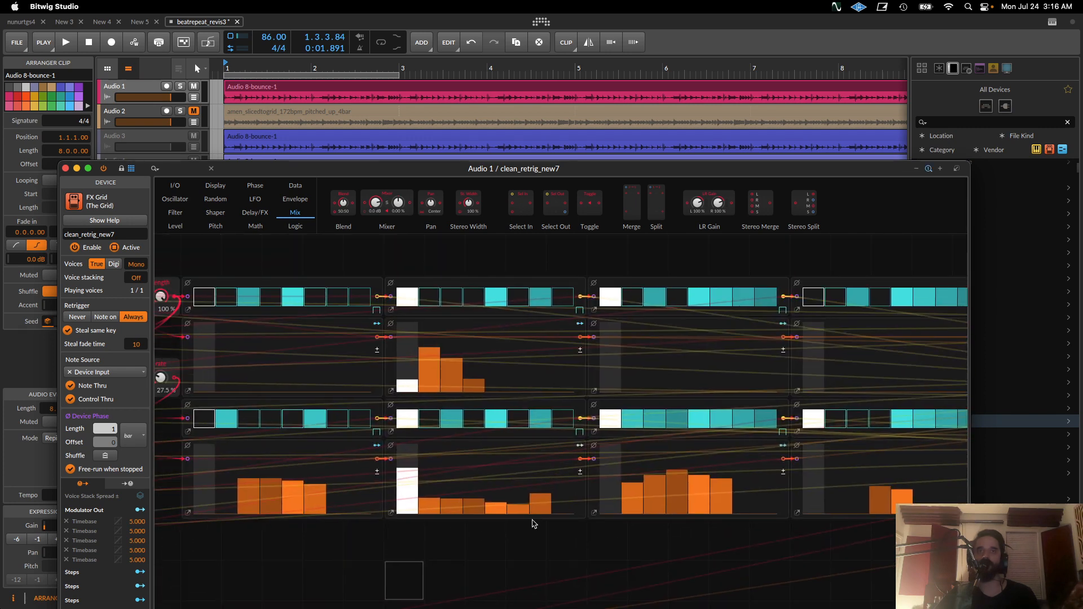
pyautogui.hscroll(1, 531, 519)
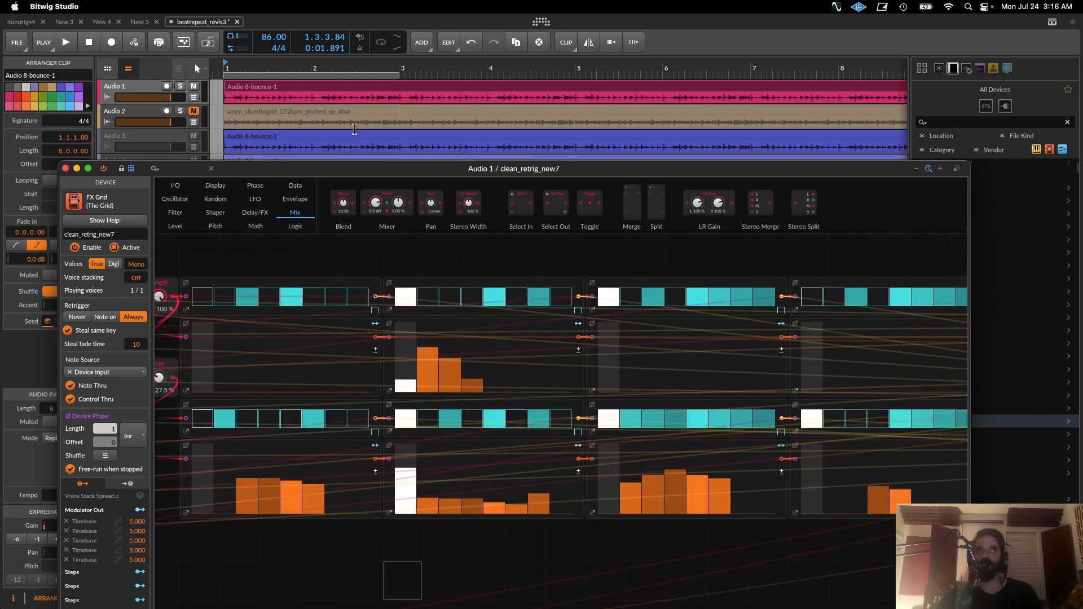
# Close the clean_retrig_new7 grid window, reopening it once for another look at the sequencers
pyautogui.click(65, 168)
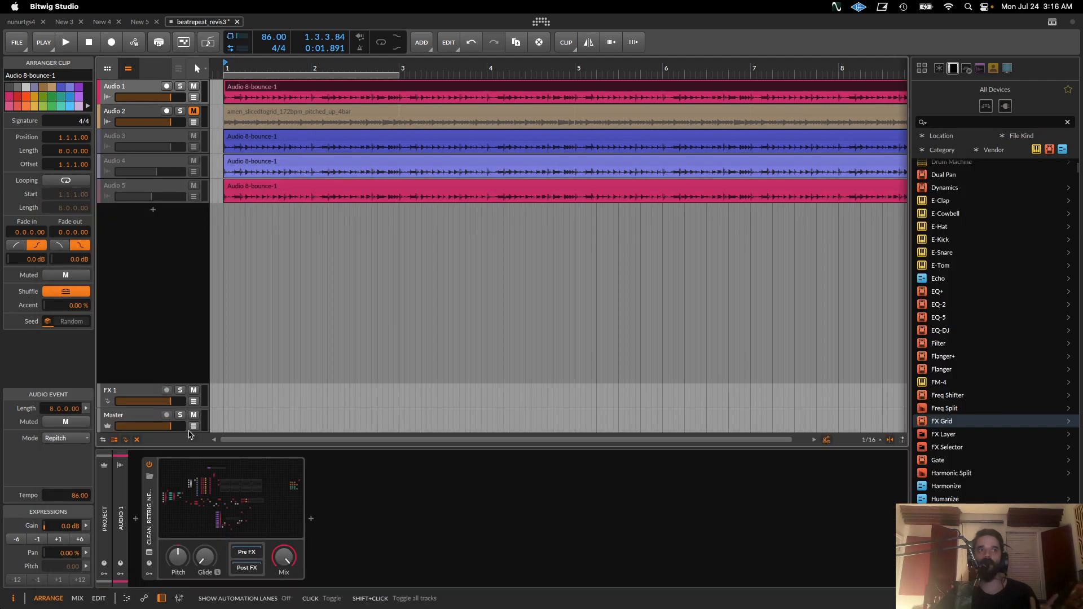
pyautogui.click(228, 497)
pyautogui.moveTo(490, 365); pyautogui.dragTo(429, 515)
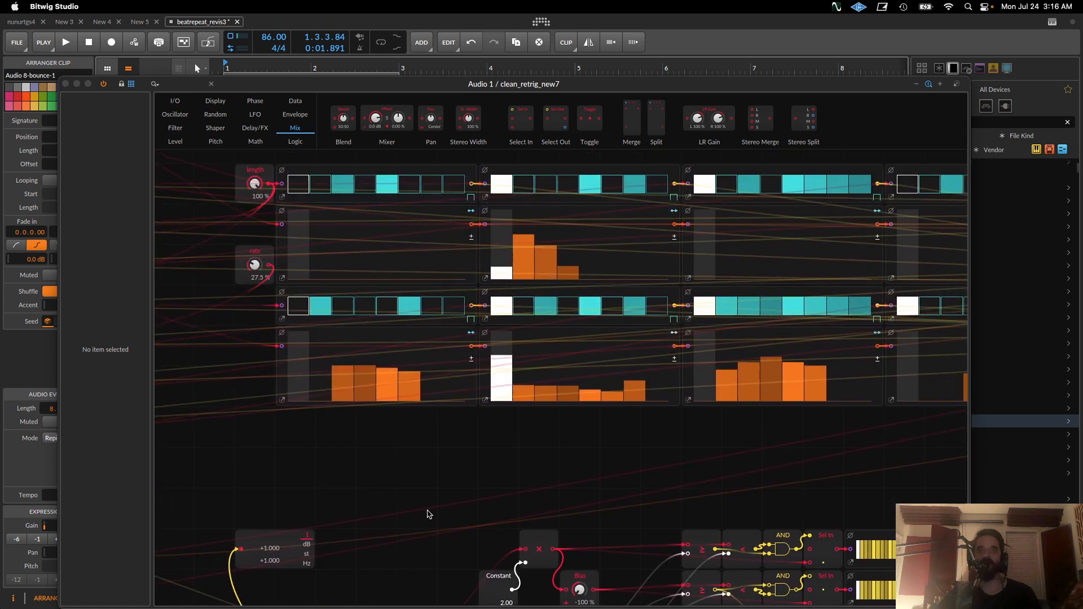
pyautogui.click(65, 84)
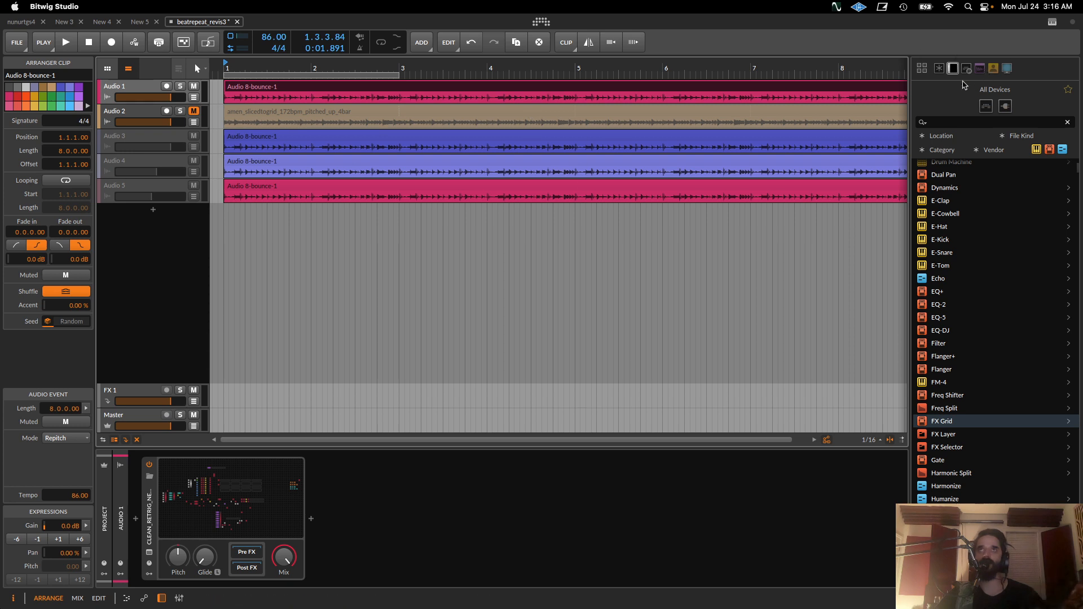
# Load Iterate_Glitch_FX_STEP_SEQUENCER_V002 from the Iterate glitch Devices collection onto a new track below Audio 5
pyautogui.click(923, 69)
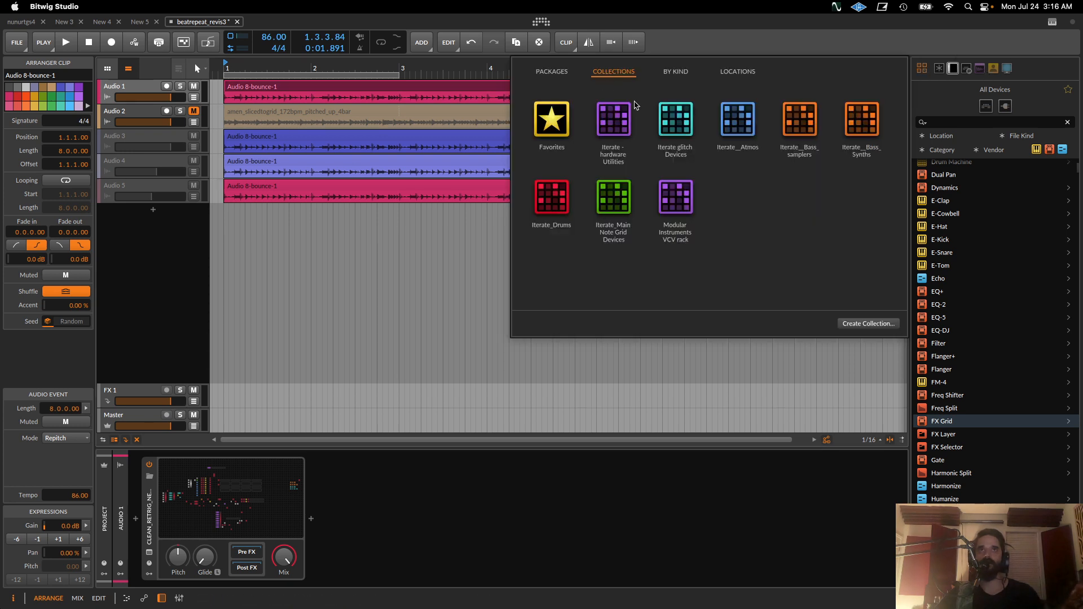
pyautogui.click(684, 118)
pyautogui.click(976, 321)
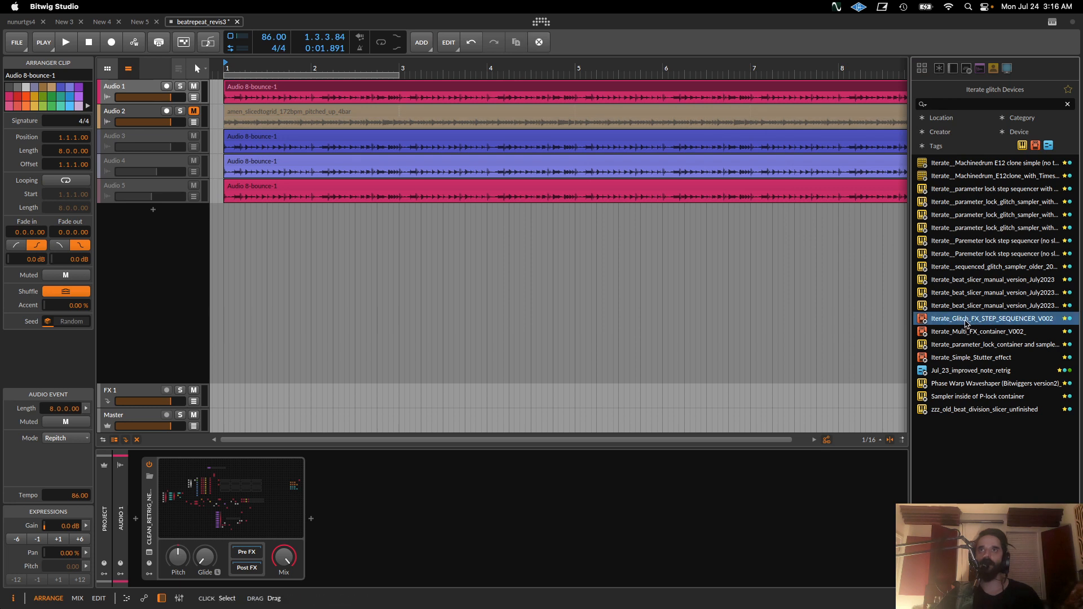
pyautogui.moveTo(976, 322); pyautogui.dragTo(280, 261)
# Copy the amen_slicedtogrid_172bpm_pitched_up_4bar clip from Audio 2 to Audio 6, lower Audio 6's volume and show its device's grid
pyautogui.click(245, 112)
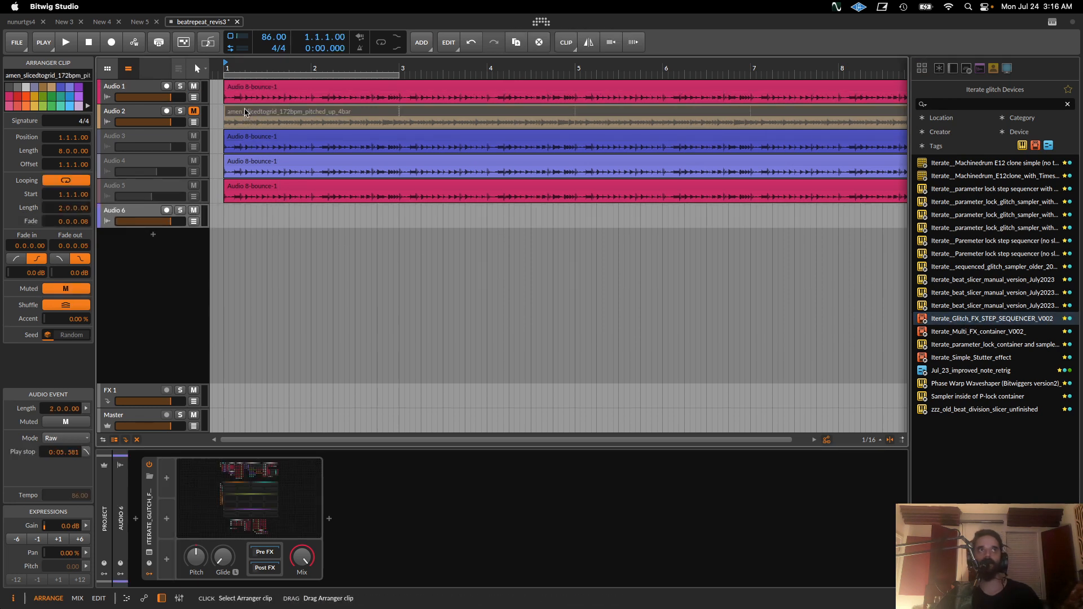
pyautogui.moveTo(245, 112); pyautogui.dragTo(238, 215)
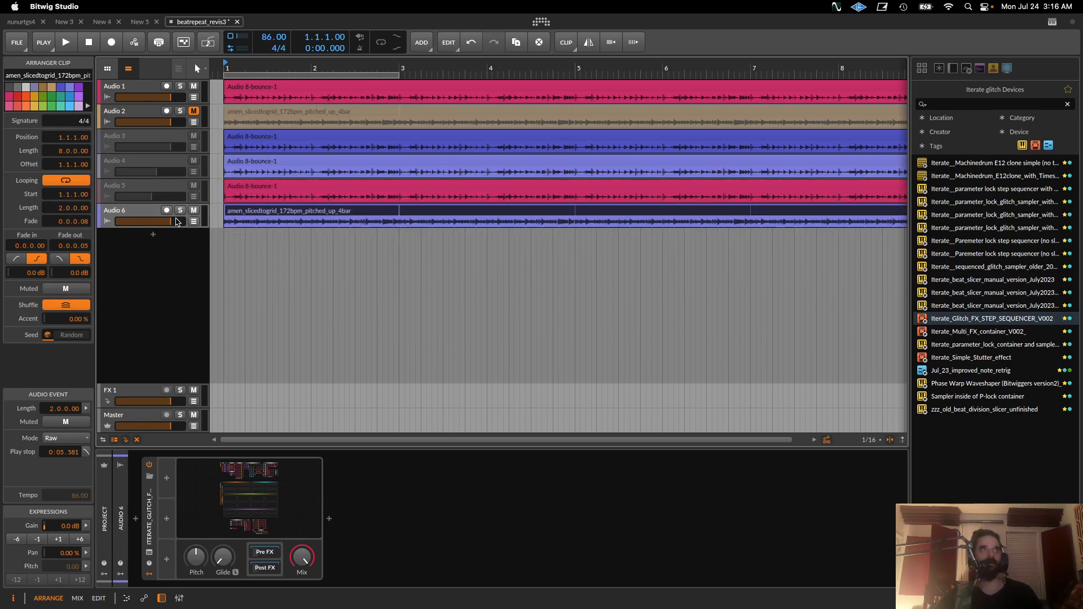
pyautogui.moveTo(170, 222); pyautogui.dragTo(154, 221)
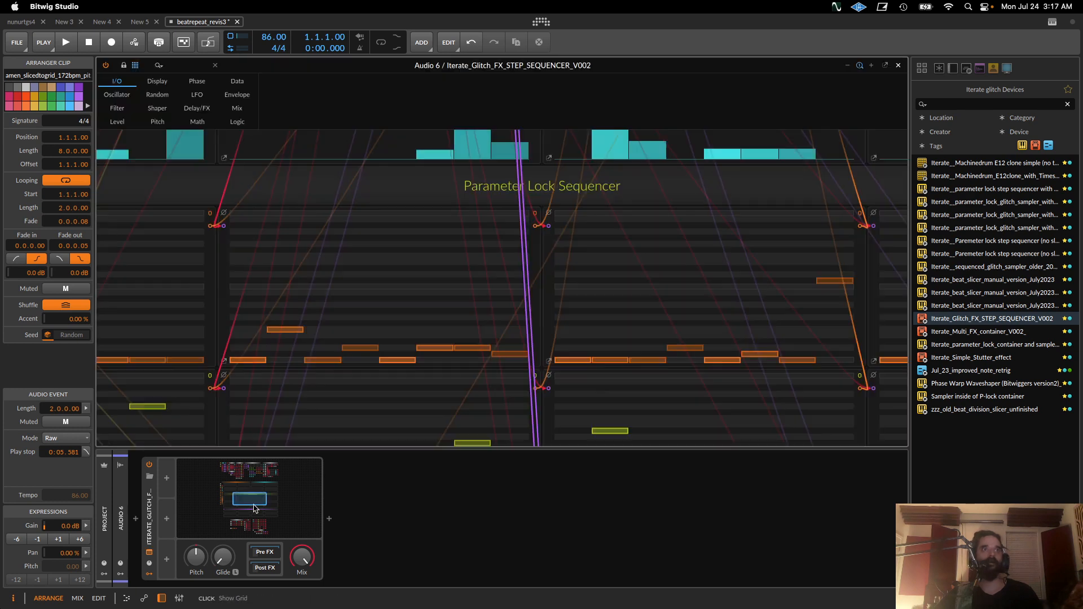
# Detach the grid window and dock it back, framing the Buffer record point, Retrigger and Parameter Lock Sequencer rows
pyautogui.click(240, 474)
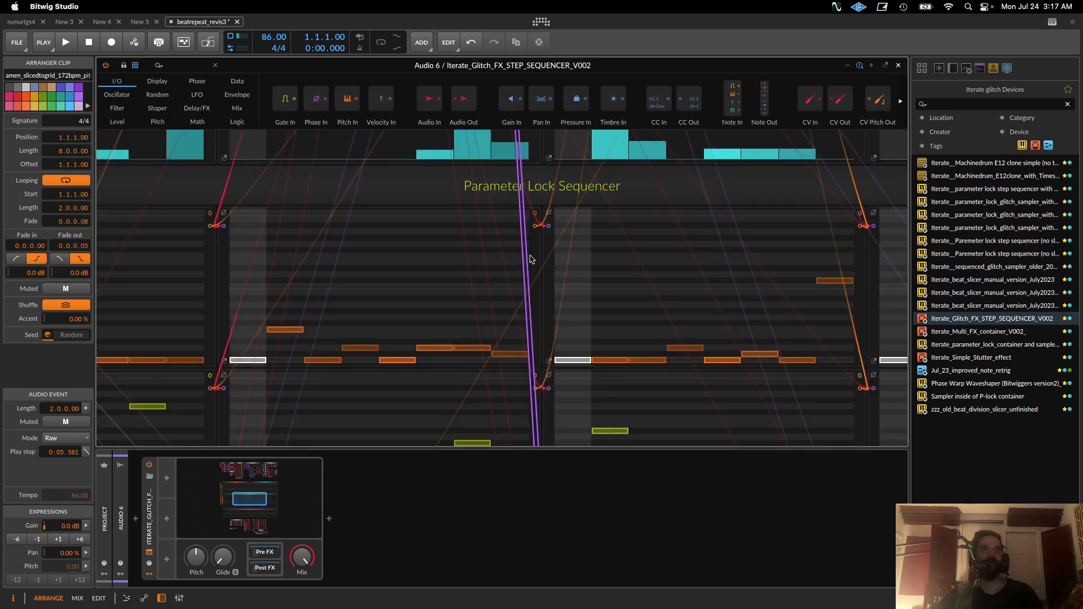
pyautogui.click(884, 65)
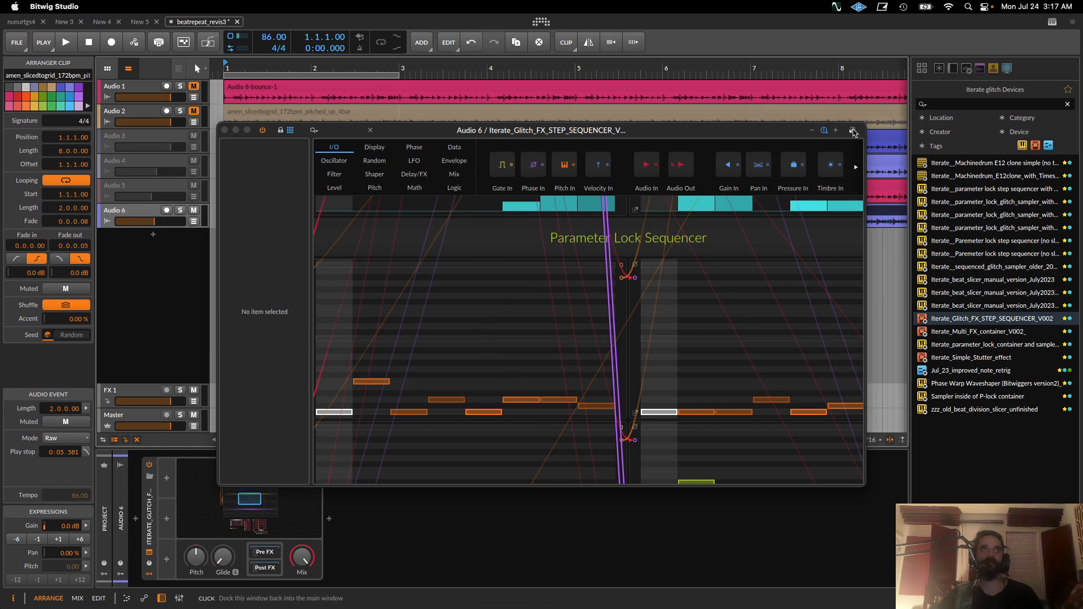
pyautogui.click(853, 131)
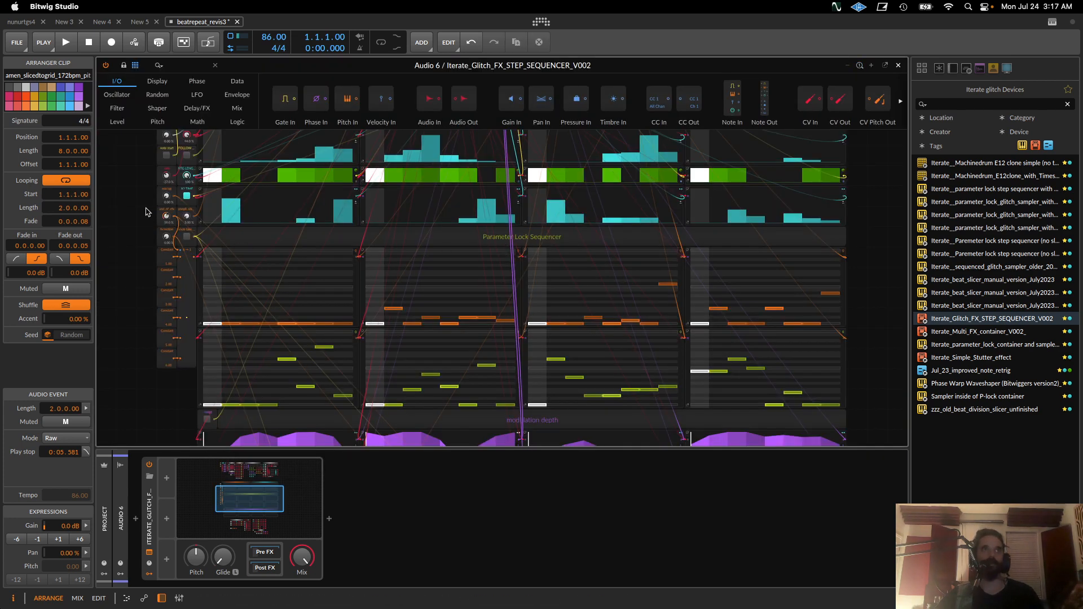
pyautogui.click(141, 210)
pyautogui.moveTo(140, 212)
pyautogui.mouseDown()
pyautogui.moveTo(145, 294)
pyautogui.moveTo(143, 254)
pyautogui.mouseUp()
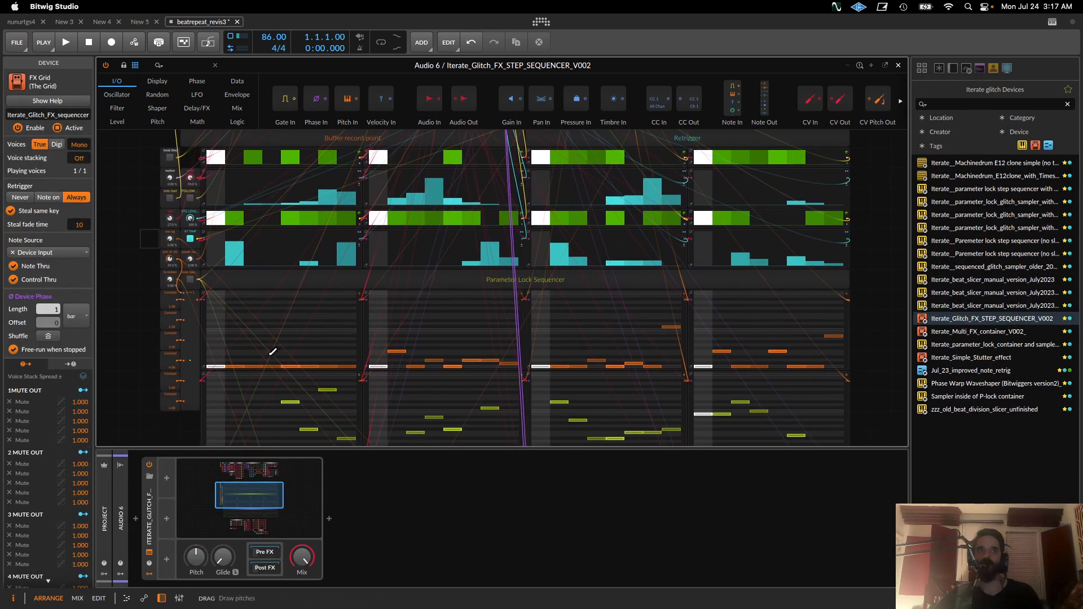
# Expand the glitch device's Post FX chain to show FX_SELECTOR with its FX1 to FX6 layers, and play the project
pyautogui.doubleClick(149, 504)
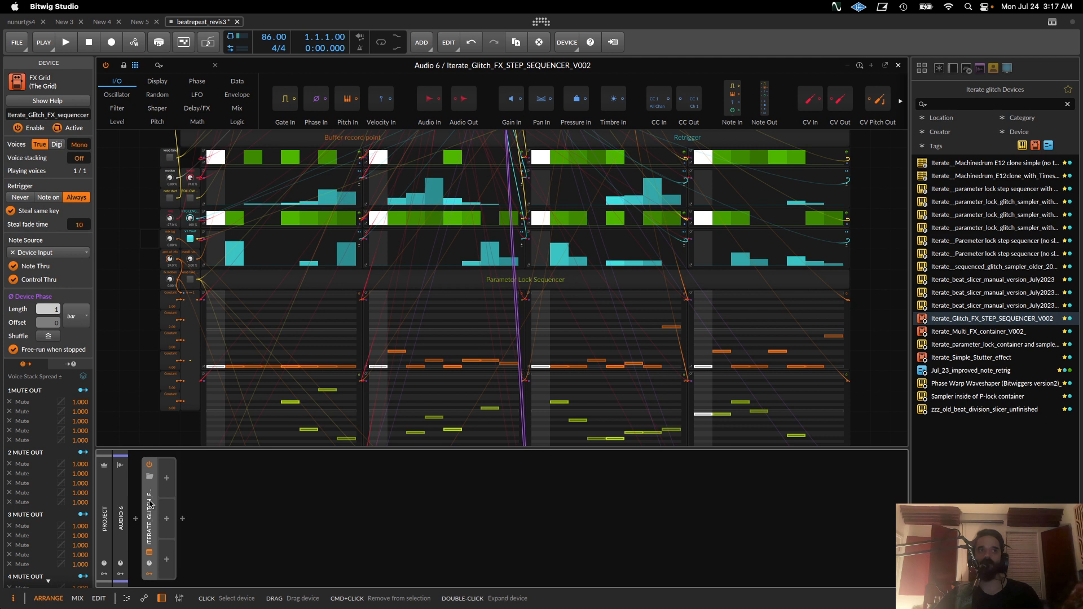
pyautogui.doubleClick(149, 504)
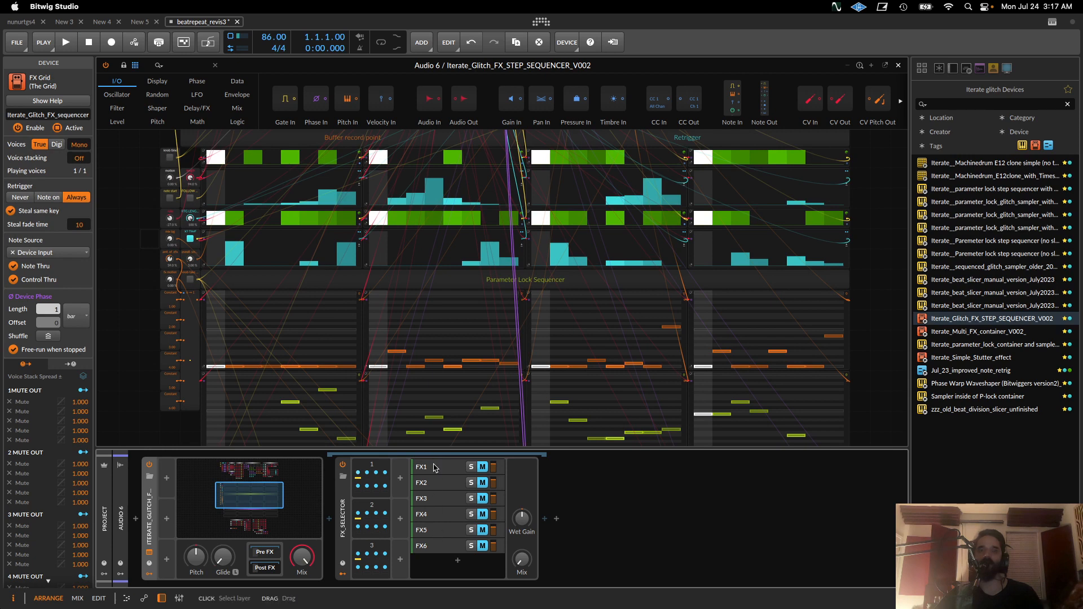
pyautogui.press('space')
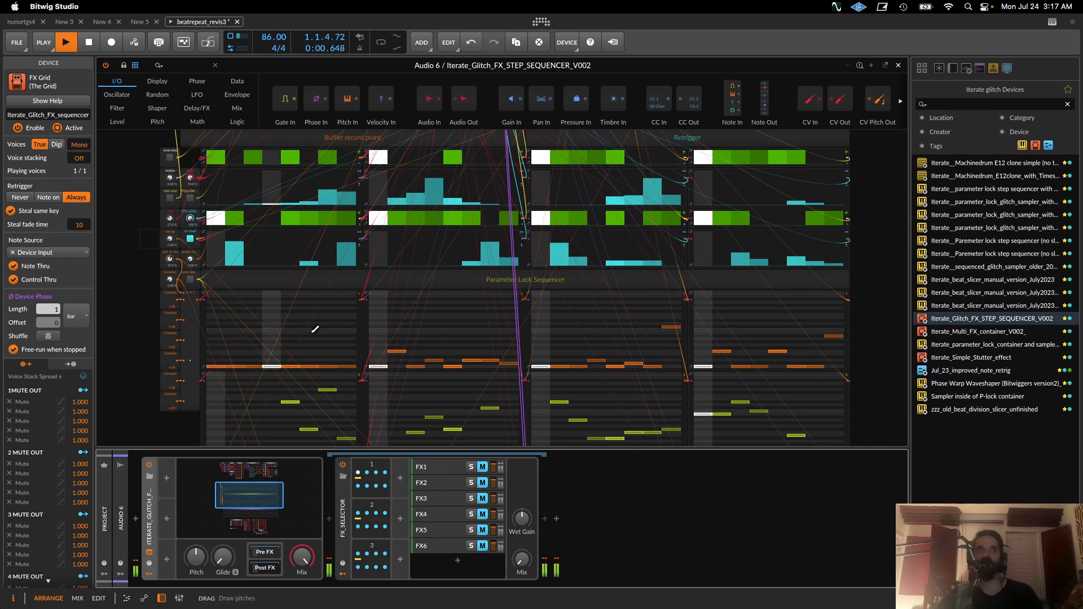
pyautogui.press('space')
pyautogui.press('space')
# Redraw the orange steps across the four parameter lock sequencers and the yellow-green steps in the first two while auditioning, and stop playback
pyautogui.moveTo(272, 341)
pyautogui.mouseDown()
pyautogui.moveTo(315, 328)
pyautogui.moveTo(333, 345)
pyautogui.moveTo(573, 333)
pyautogui.moveTo(599, 302)
pyautogui.moveTo(812, 354)
pyautogui.mouseUp()
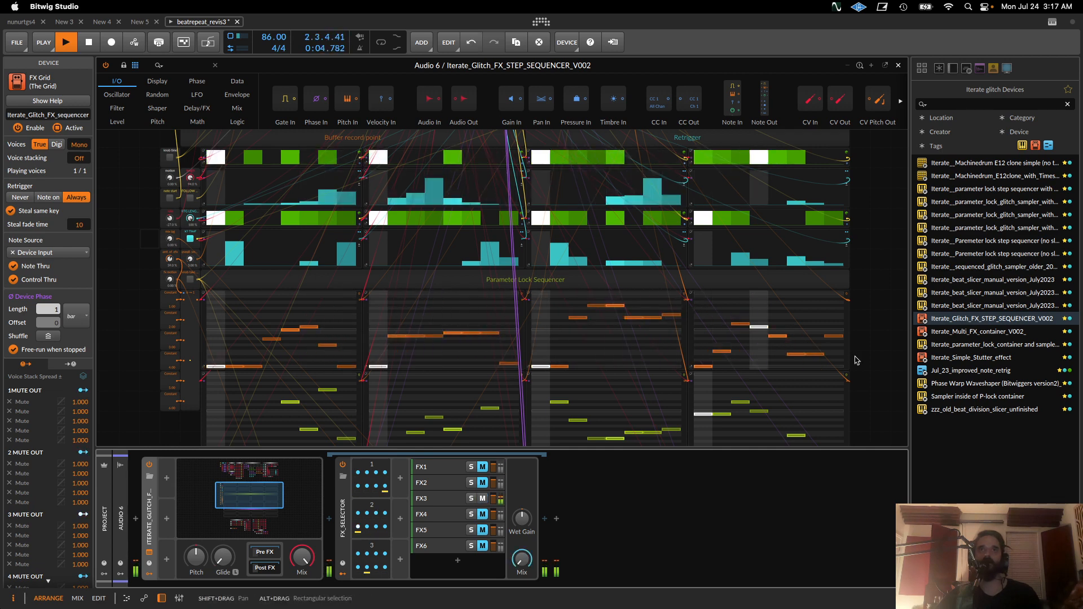
pyautogui.moveTo(254, 408); pyautogui.dragTo(292, 389)
pyautogui.press('space')
pyautogui.press('space')
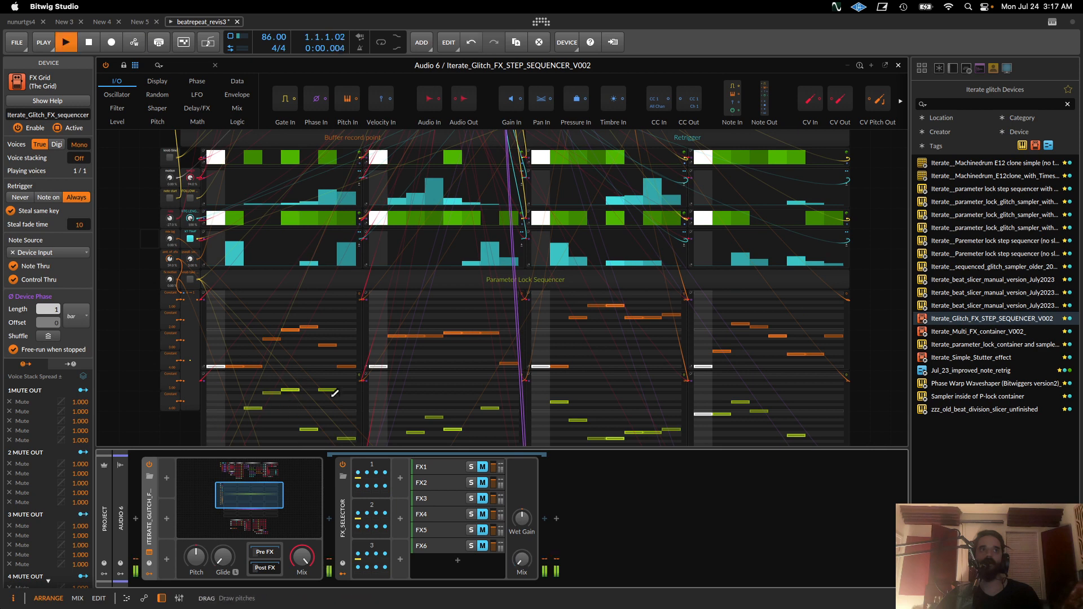
pyautogui.moveTo(415, 402); pyautogui.dragTo(438, 392)
pyautogui.moveTo(252, 324); pyautogui.dragTo(435, 307)
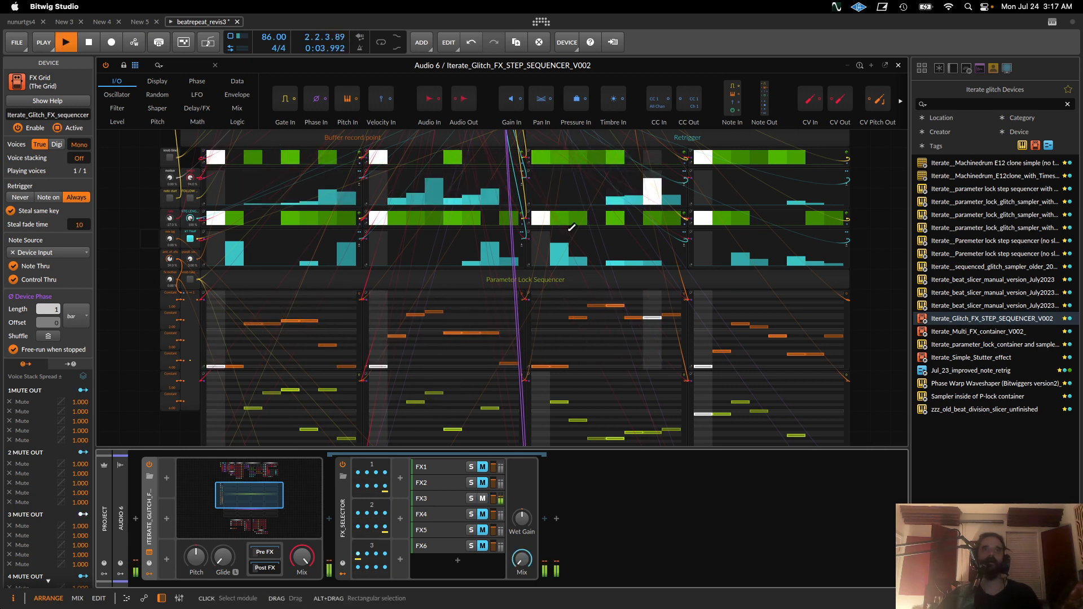
pyautogui.press('space')
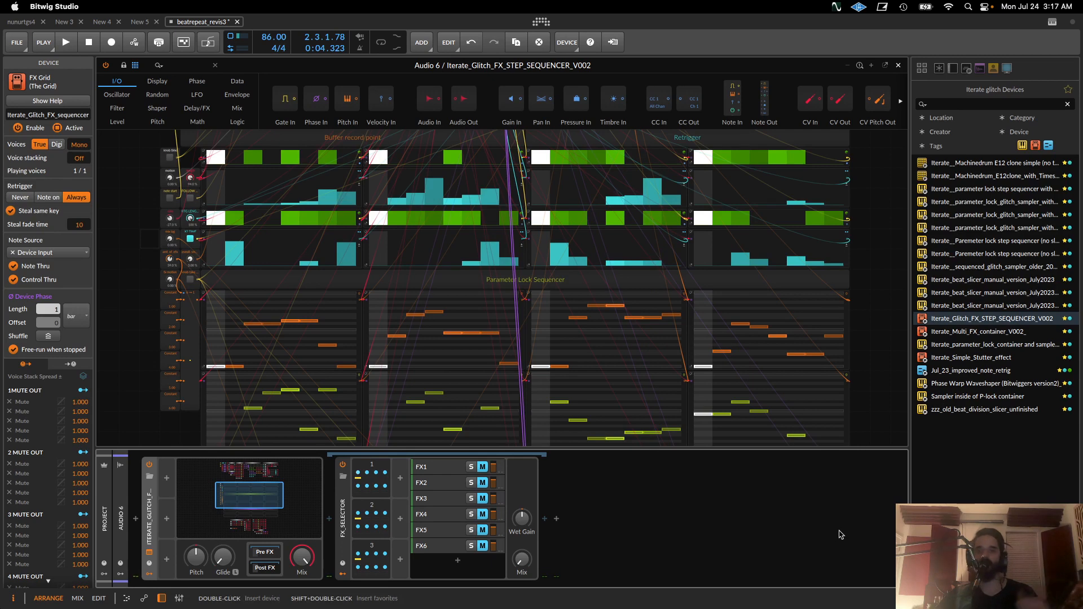
# Close the Iterate_Glitch_FX_STEP_SEQUENCER_V002 grid window and select the Audio 6 track in the arranger
pyautogui.click(899, 68)
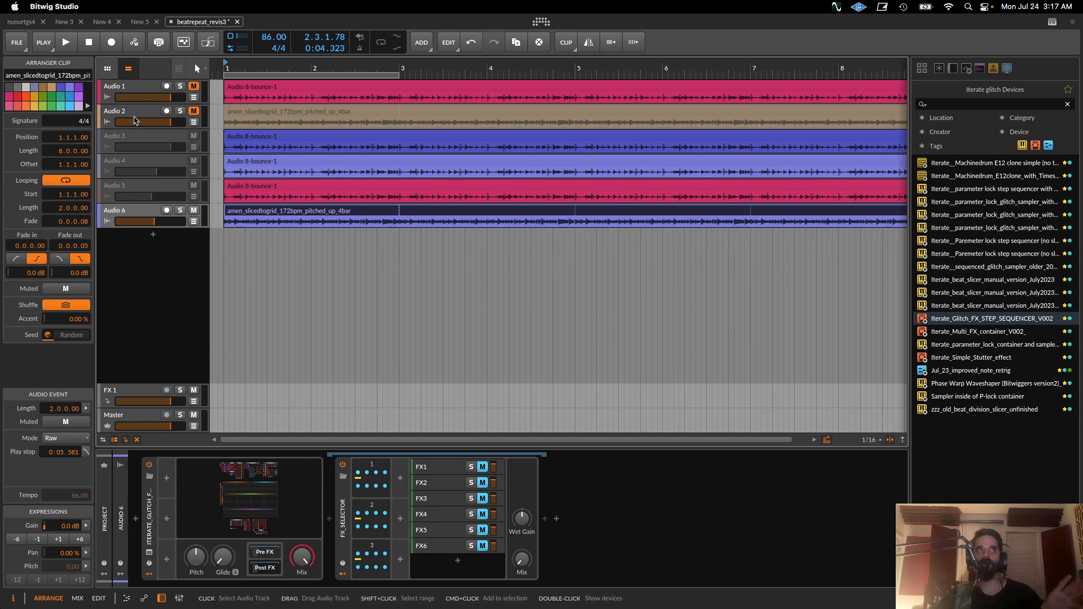
pyautogui.click(119, 212)
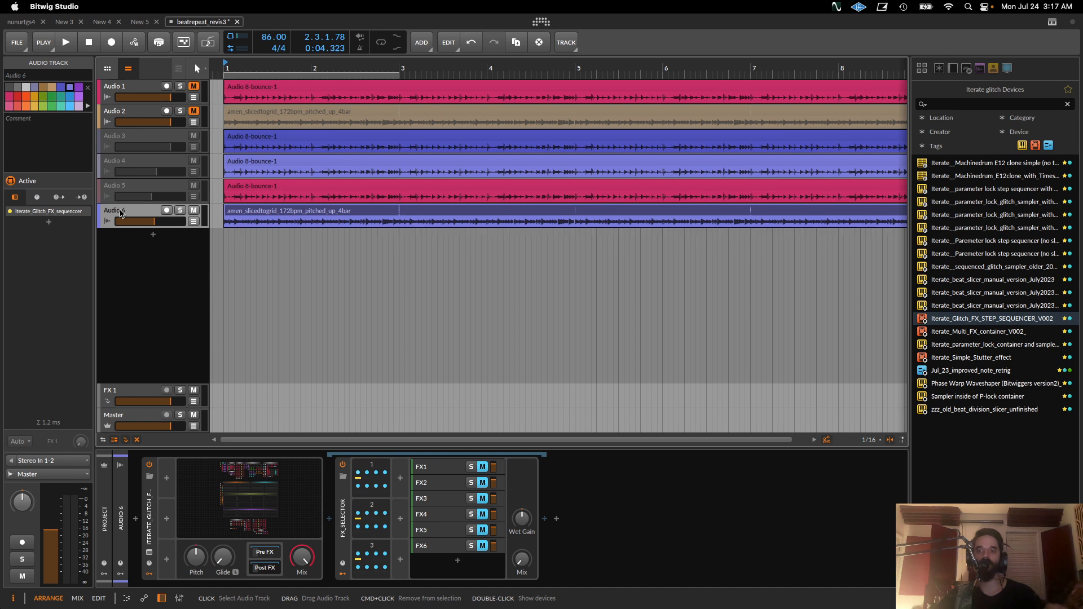